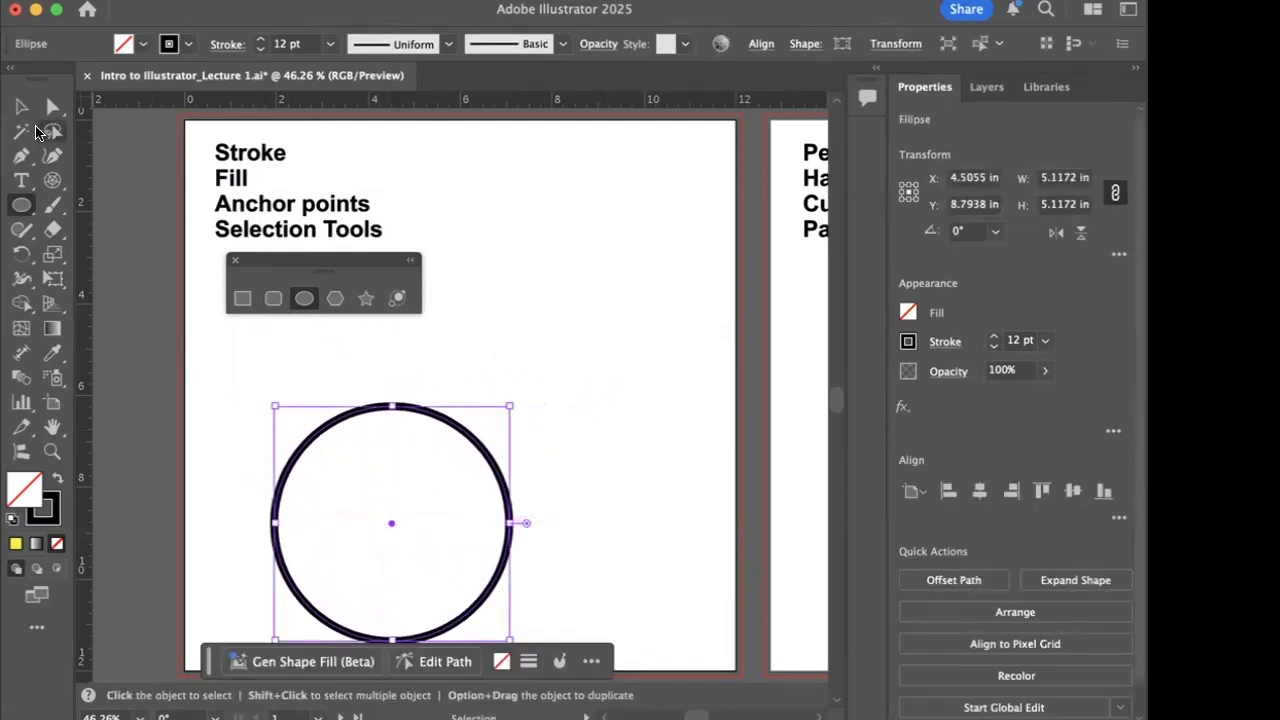
- Delete the circle from the first artboard
key("Delete")
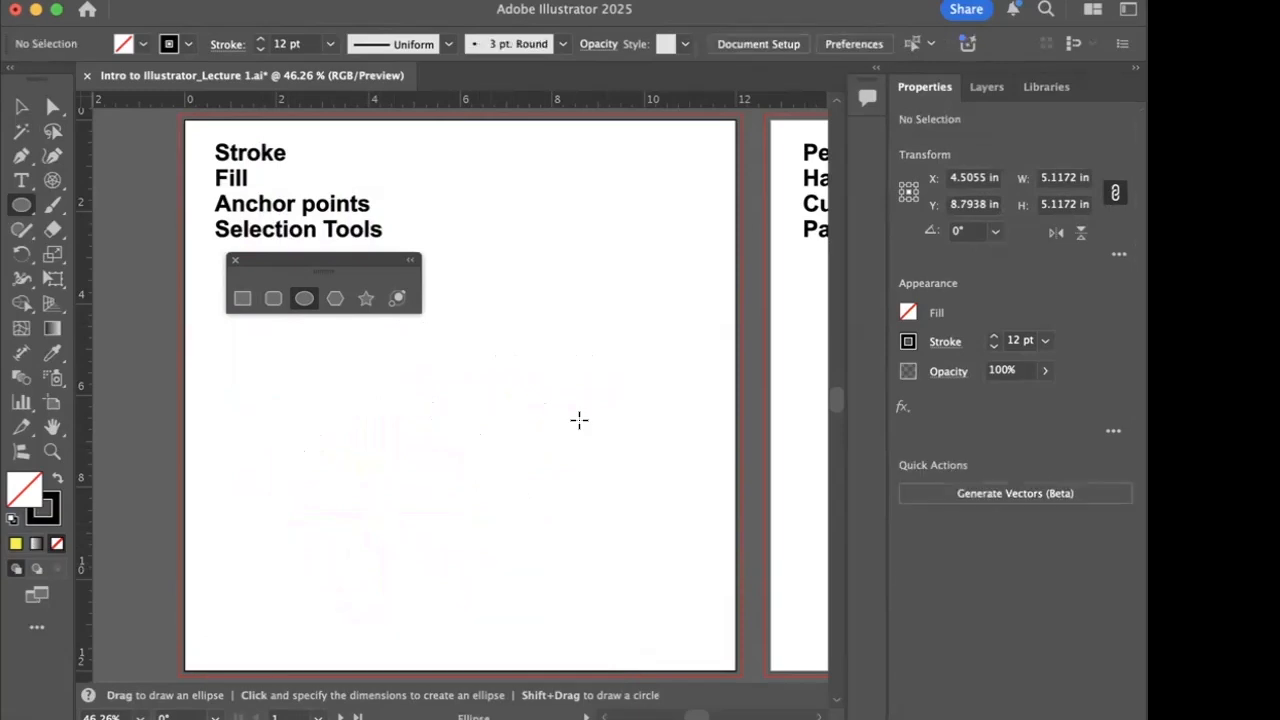
- Draw a hexagon about 7.56 by 6.55 in, move it fully onto the first artboard and delete it
left_click(335, 298)
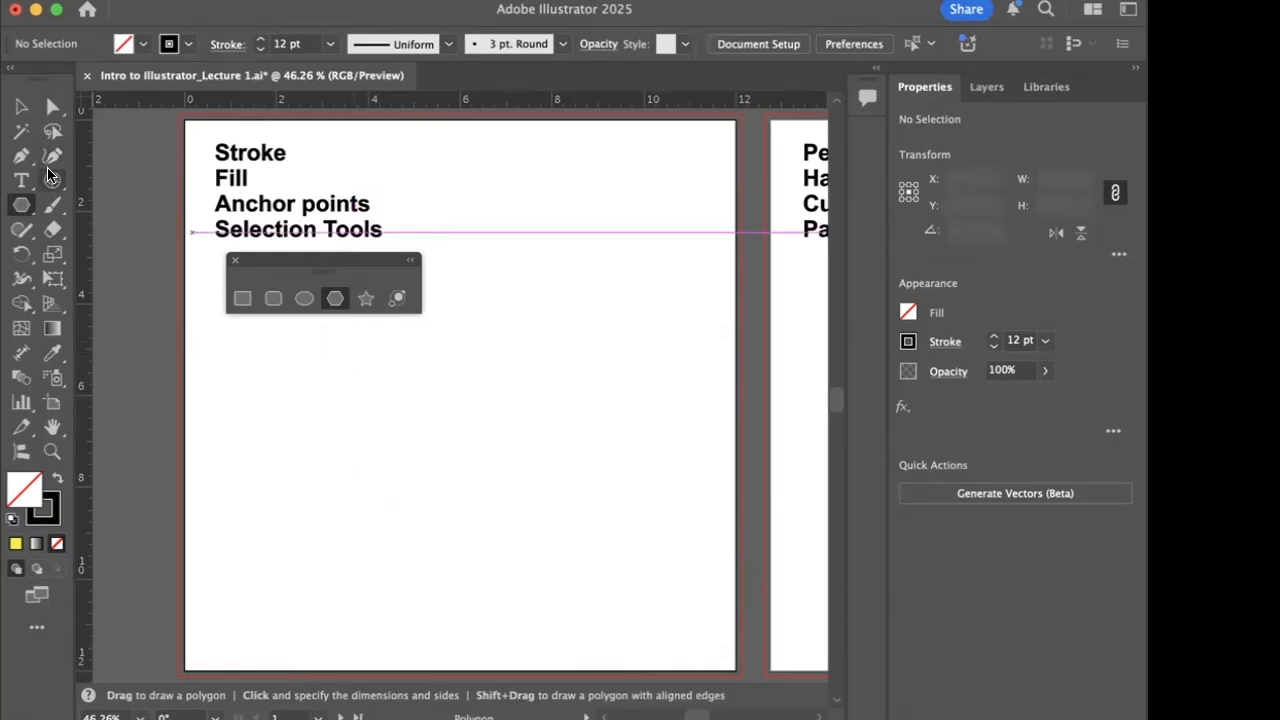
left_click_drag(277, 390, 368, 540)
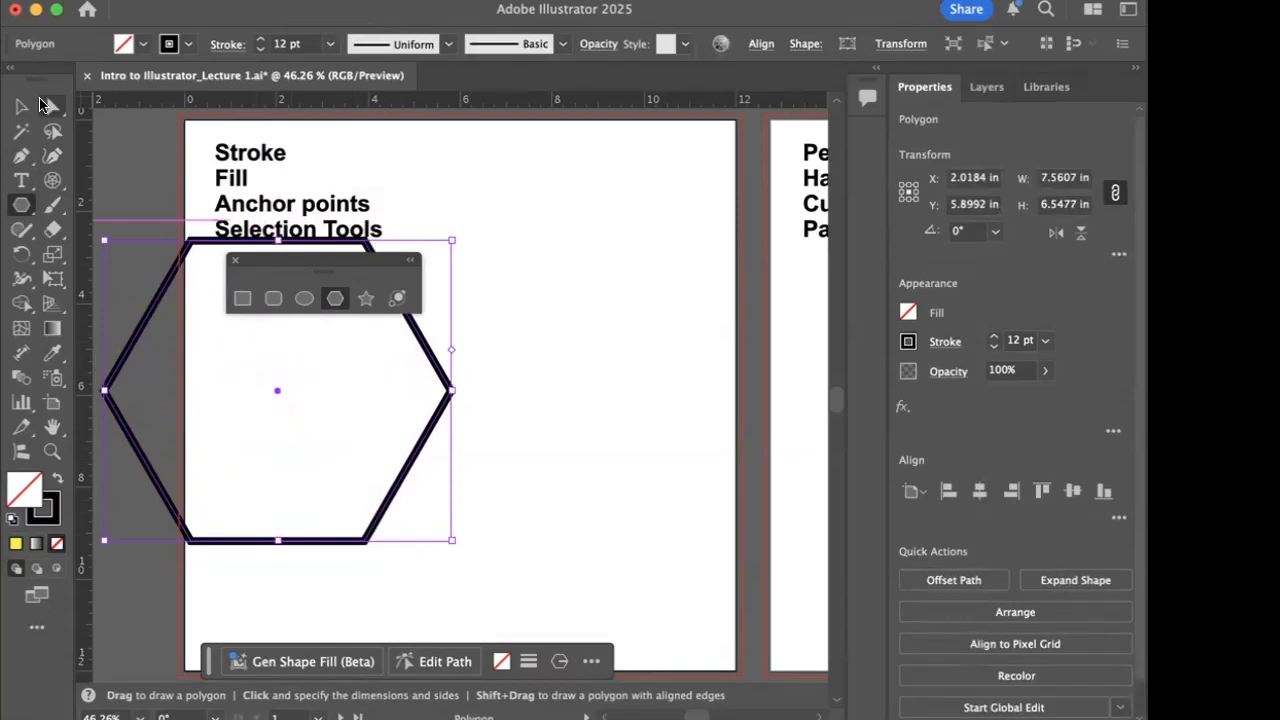
left_click(15, 107)
left_click_drag(281, 392, 486, 458)
key("Delete")
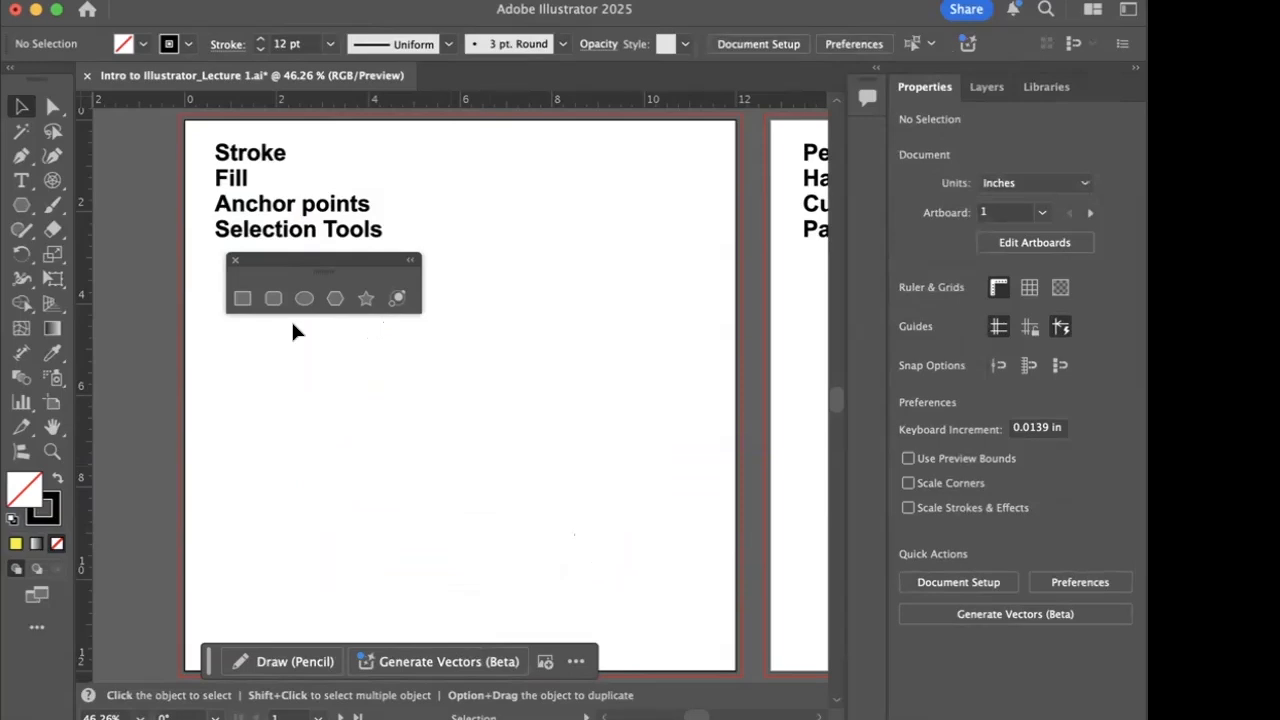
- Start drawing a polygon about 4.09 in wide below the text list and increase its number of sides while sizing it
left_click(335, 299)
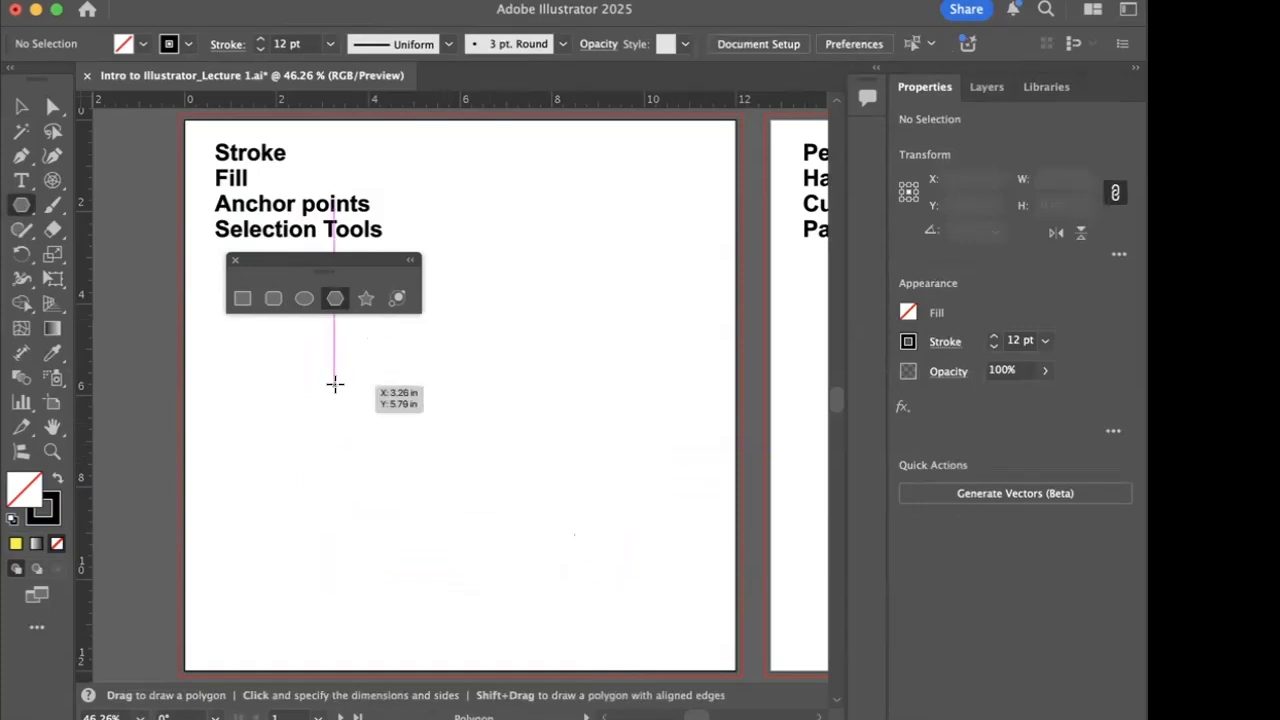
left_click_drag(373, 399, 425, 478)
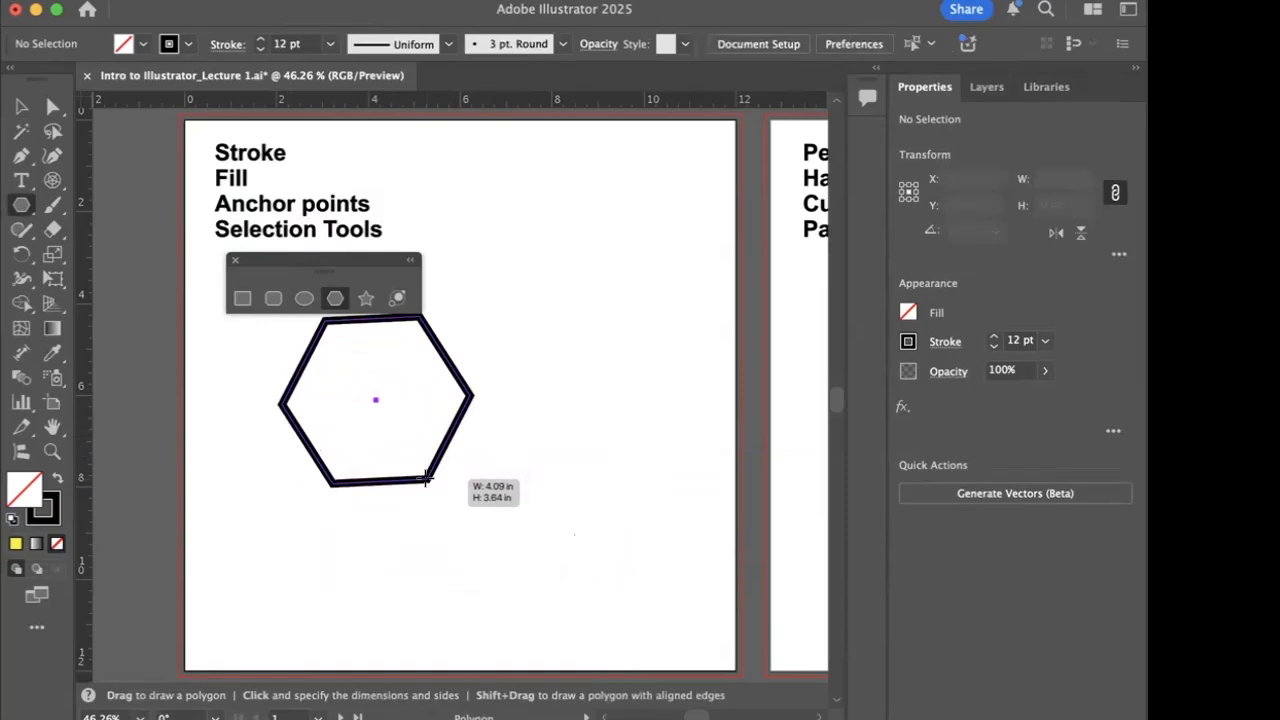
key("Up")
key("Up")
key("Up")
key("Up")
key("Up")
key("Up")
key("Up")
key("Up")
left_click_drag(425, 478, 425, 478)
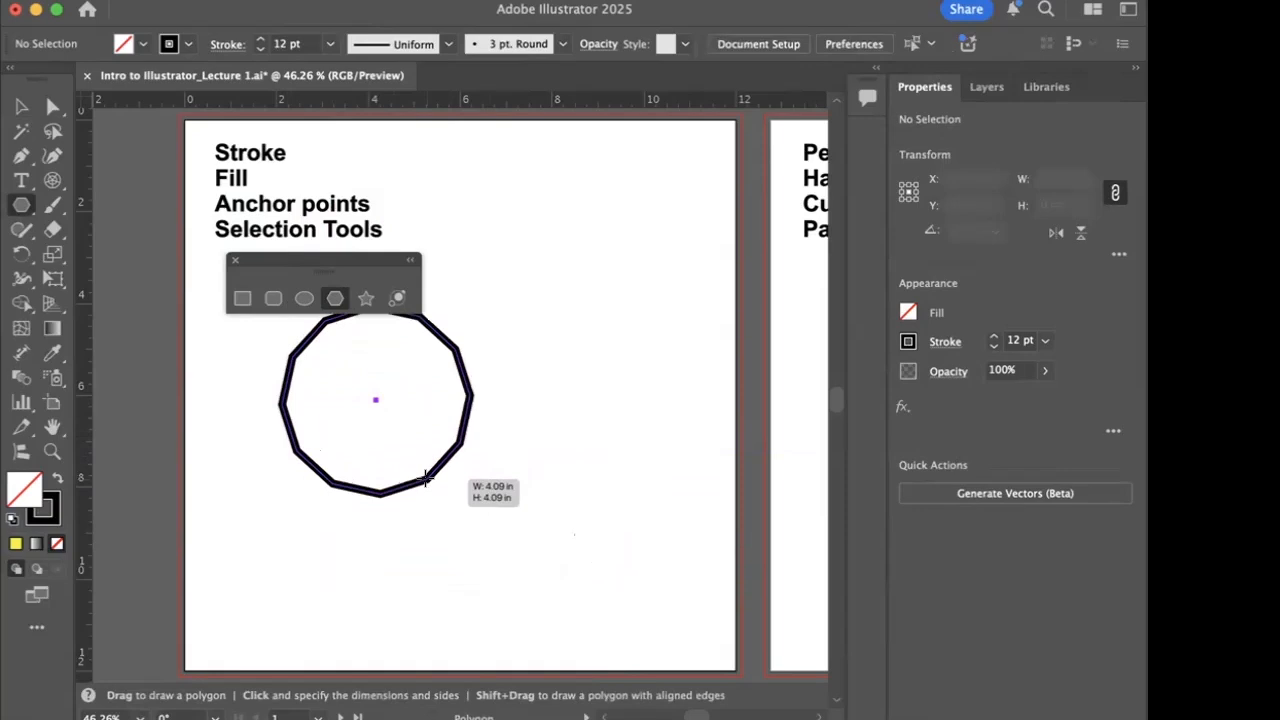
- Reduce the number of sides of the polygon being drawn until it is a triangle
key("Down")
key("Down")
key("Down")
key("Down")
key("Down")
key("Down")
key("Down")
key("Down")
left_click_drag(425, 479, 425, 479)
key("Down")
key("Down")
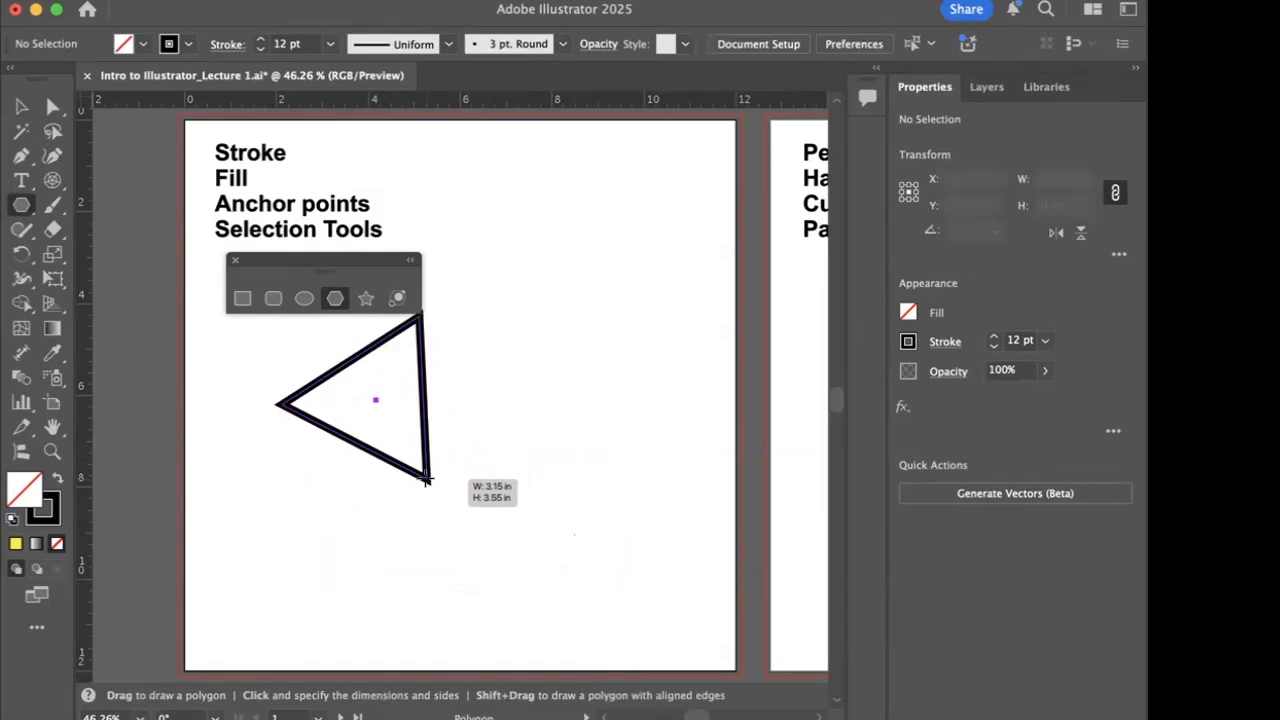
- Add sides to the triangle, take some away again, and delete the resulting polygon
key("Up")
key("Up")
key("Up")
key("Up")
left_click_drag(425, 479, 425, 479)
key("Up")
key("Up")
key("Up")
key("Up")
key("Down")
key("Down")
key("Down")
key("Down")
key("Down")
key("Down")
key("Down")
key("Down")
key("BackSpace")
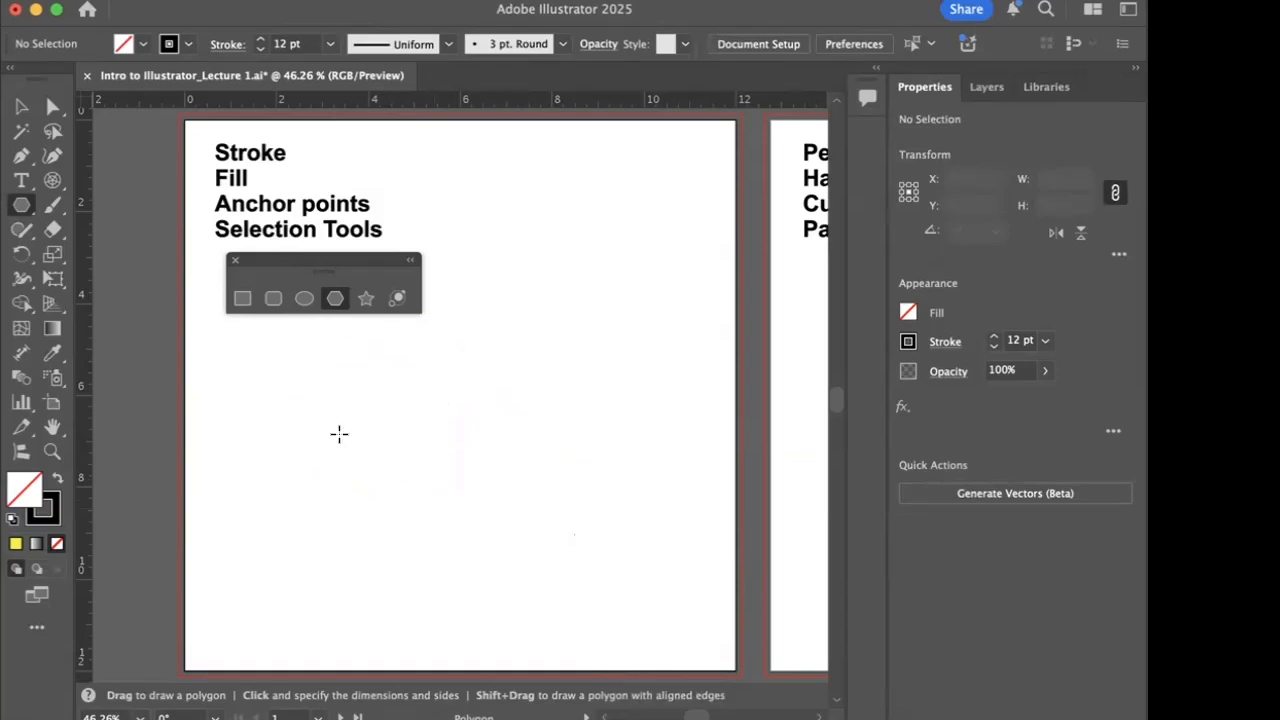
- Activate the Star tool and move the floating shape tools palette up beside the text list
left_click(362, 302)
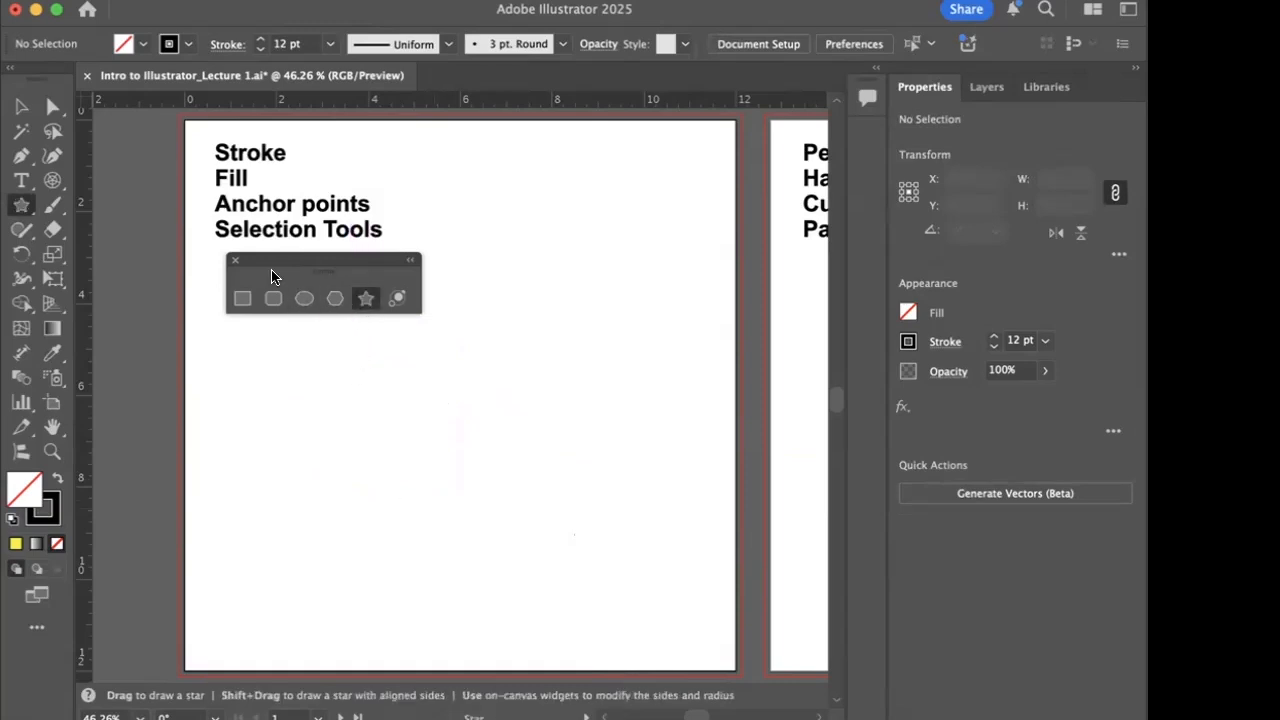
left_click_drag(266, 266, 451, 185)
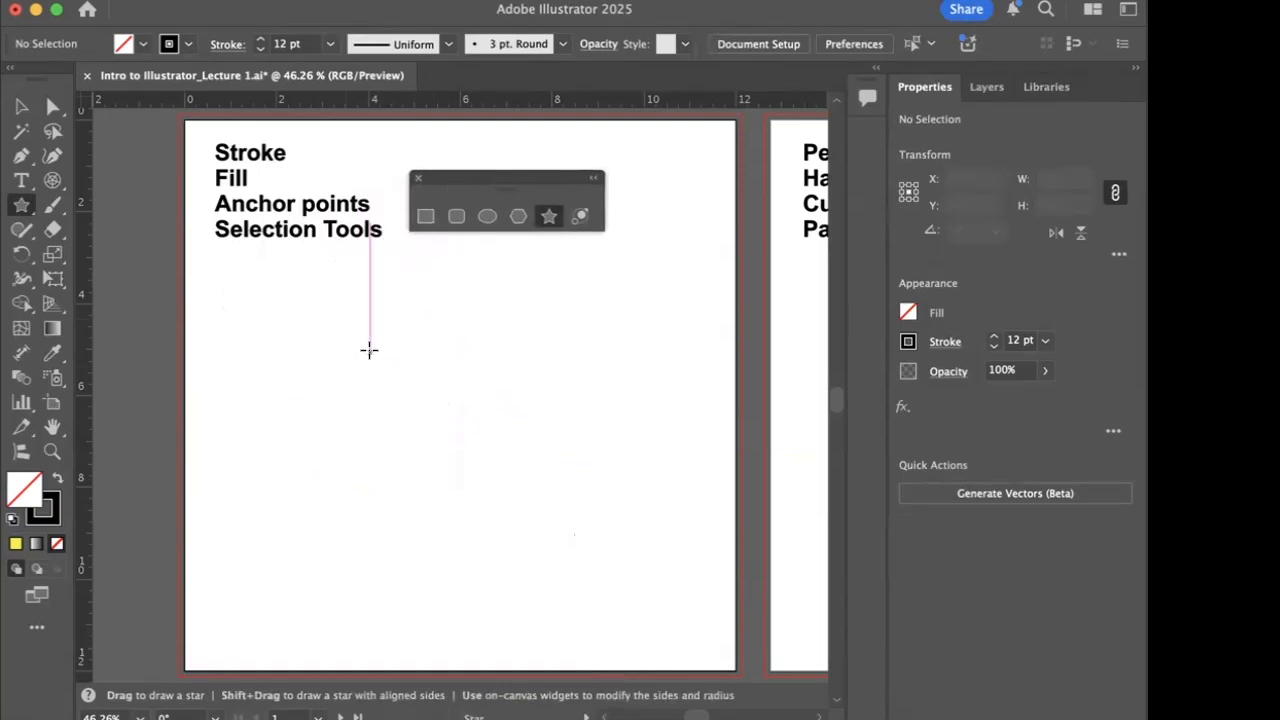
- Draw a five-pointed star about 6.09 by 5.79 in and move it to the middle of the artboard, clear of the text
left_click_drag(369, 349, 461, 458)
key("v")
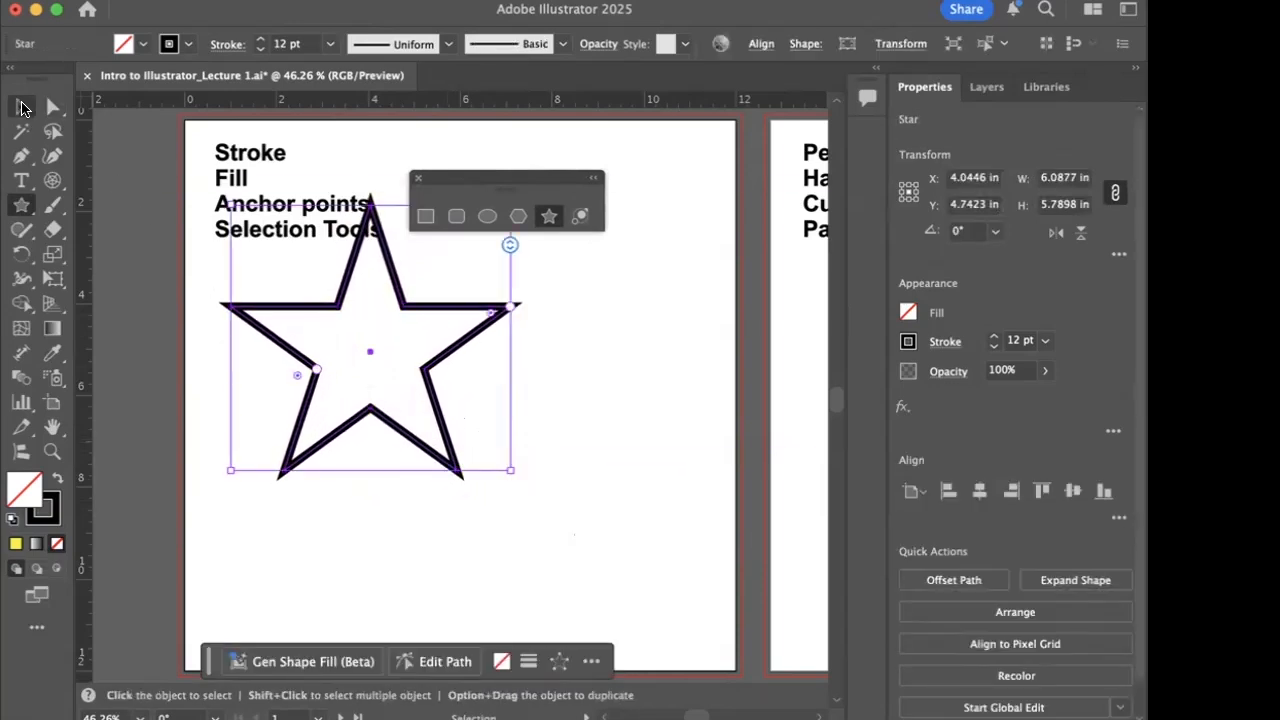
left_click_drag(281, 311, 376, 408)
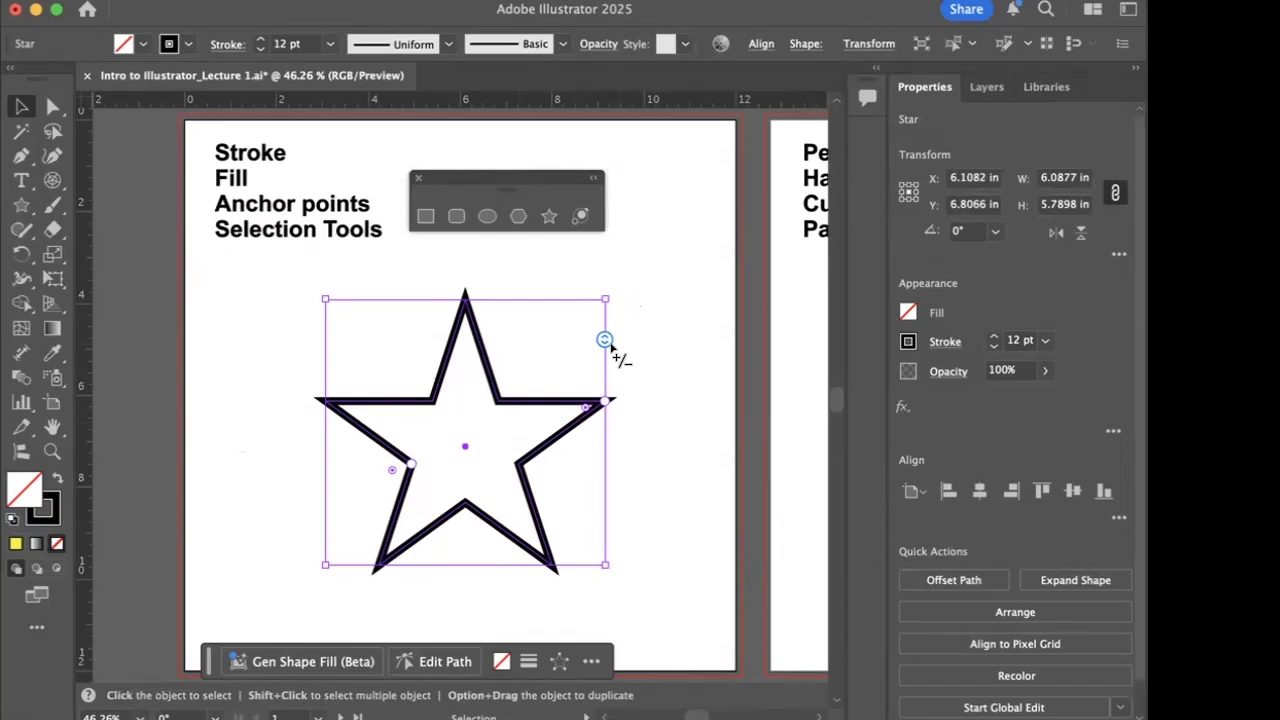
- Reshape the star into seven long, thin points, about 8.3 by 8.09 in overall, and delete it
left_click(605, 341)
left_click_drag(605, 340, 607, 369)
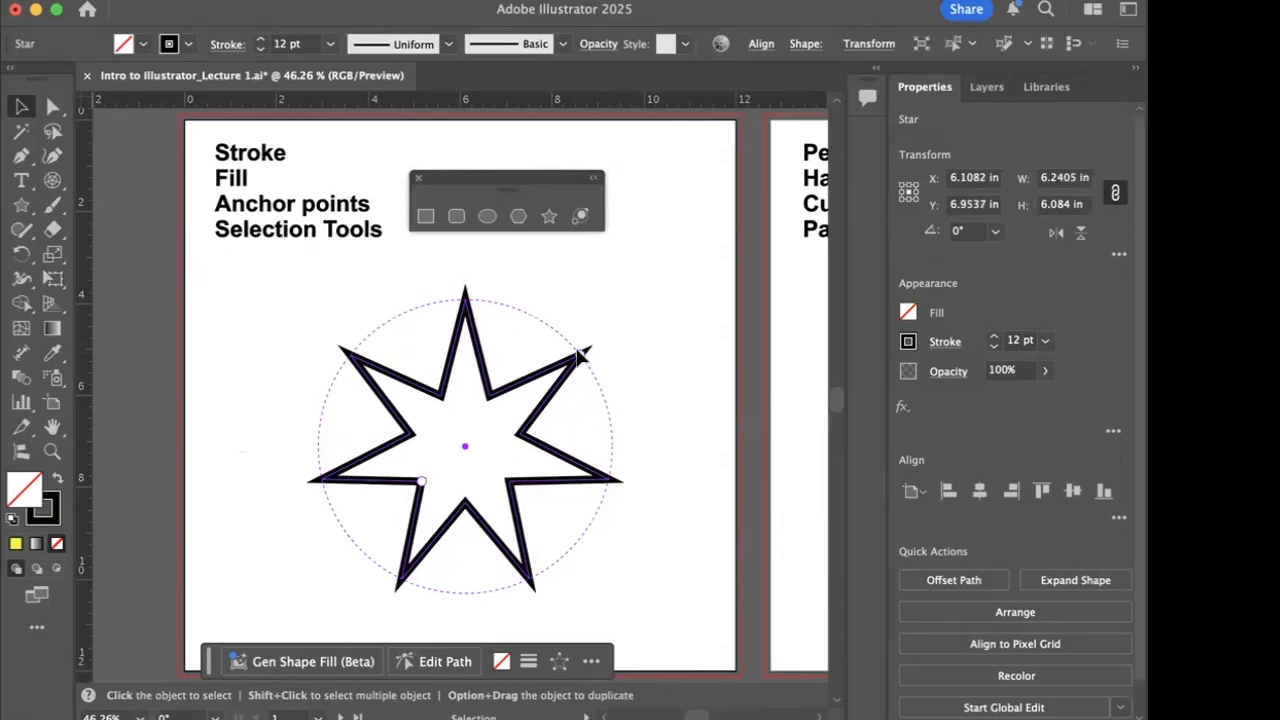
left_click_drag(578, 355, 633, 341)
left_click_drag(420, 484, 440, 452)
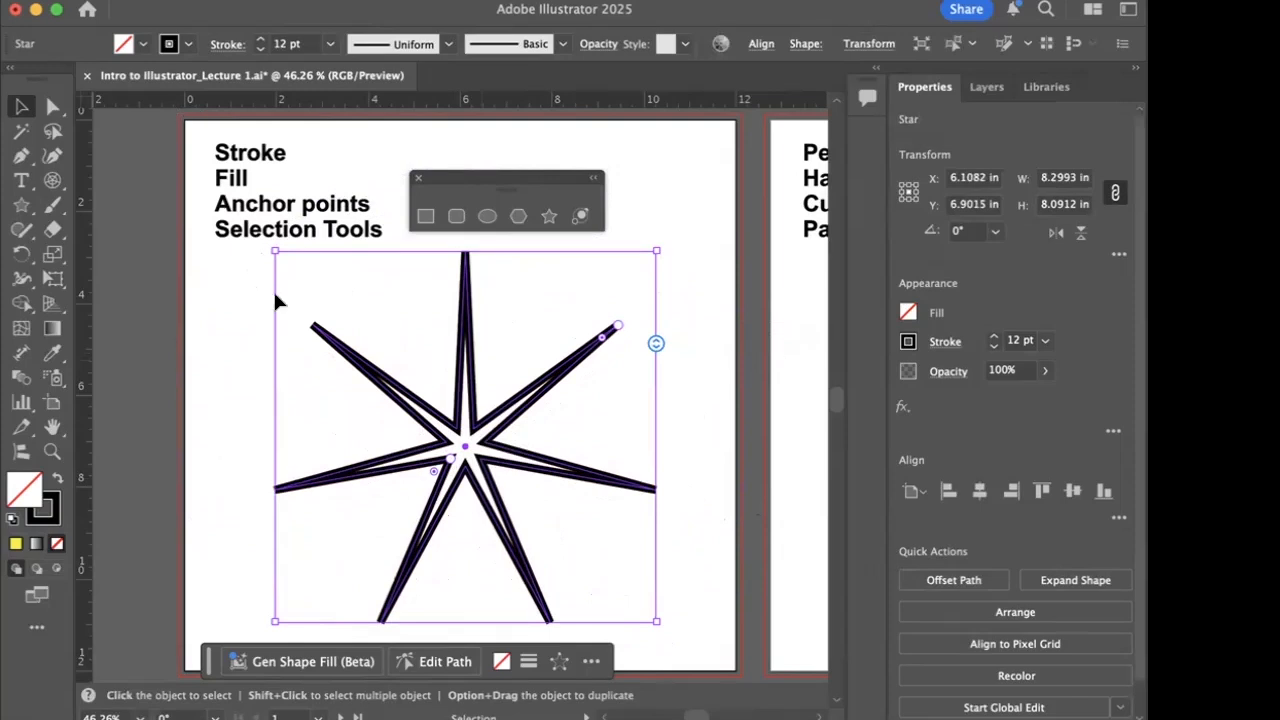
key("Delete")
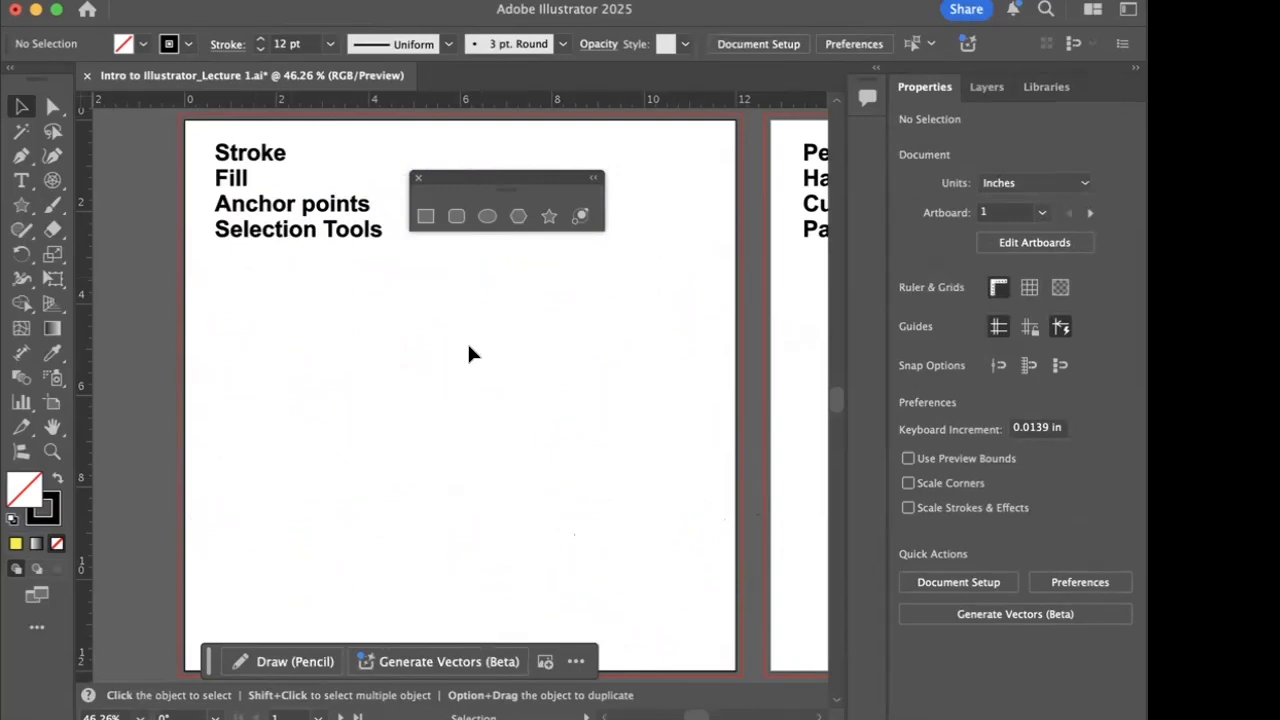
- Go past the Pen Tools artboard and make the third artboard, headed Lines, Shapes, Brushes, Pencil, Eraser, active
scroll(469, 347, "right", 6)
scroll(469, 347, "up", 2)
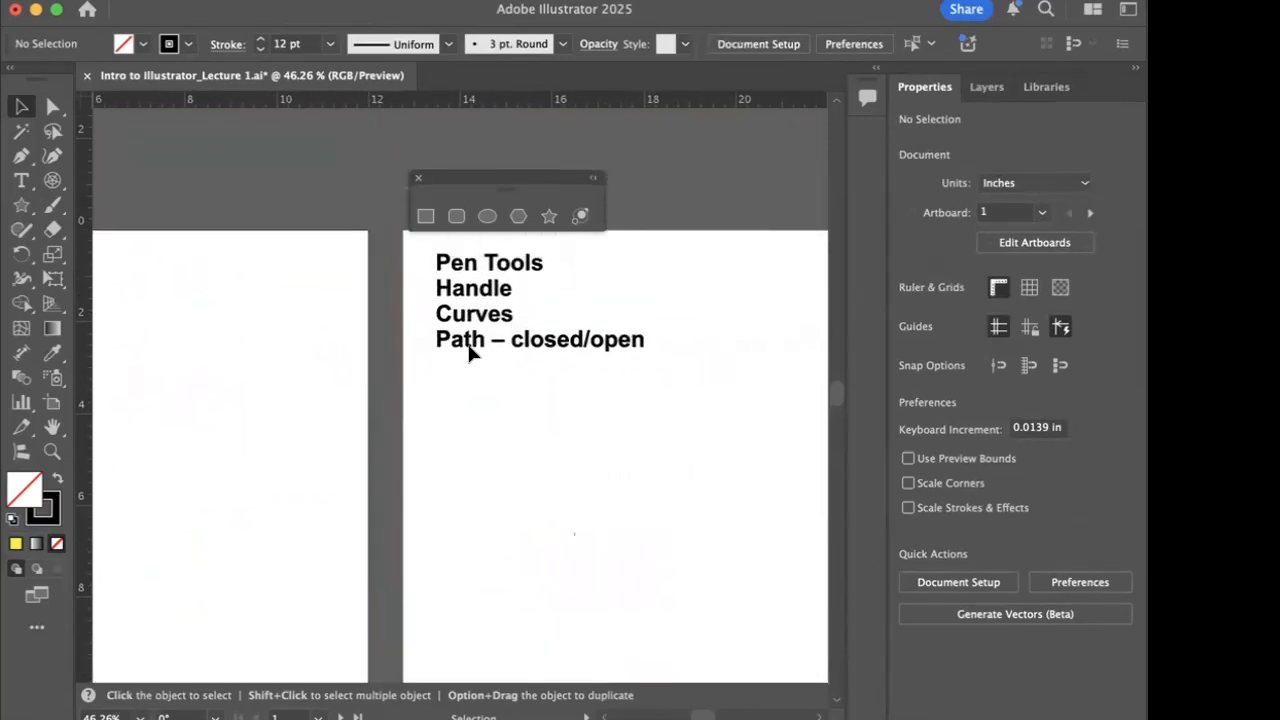
scroll(467, 340, "up", 1)
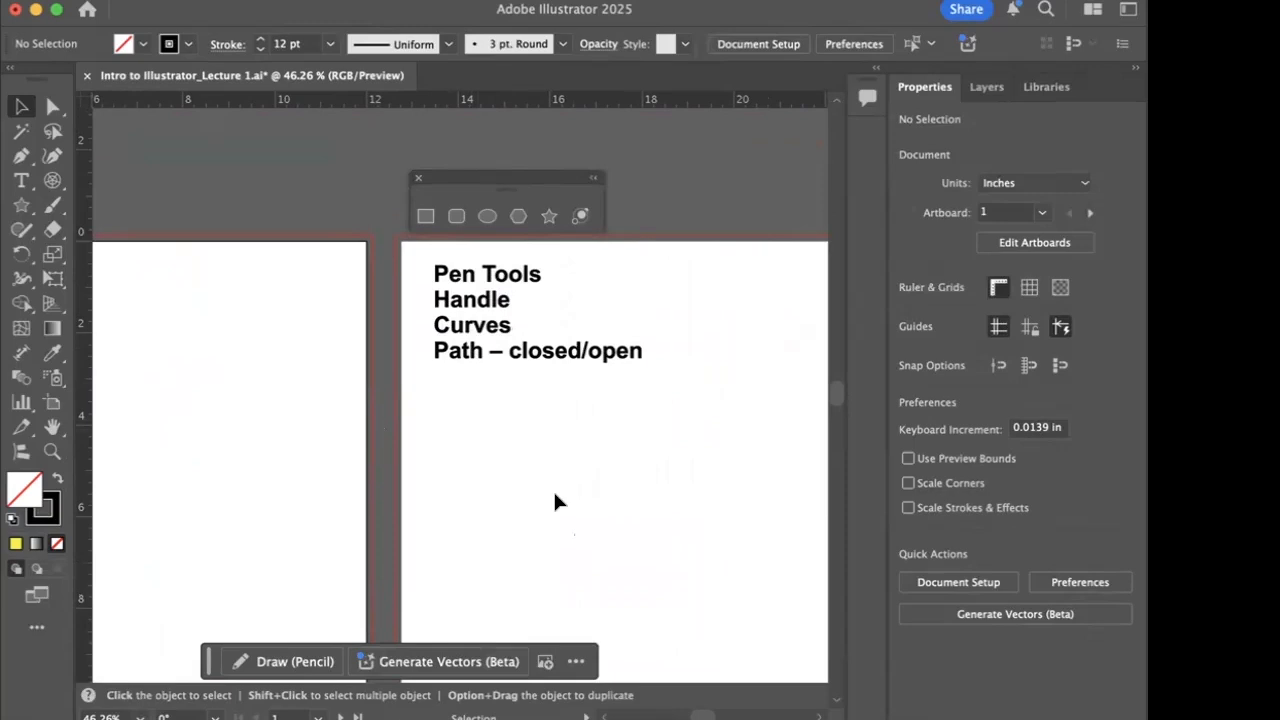
scroll(525, 495, "right", 4)
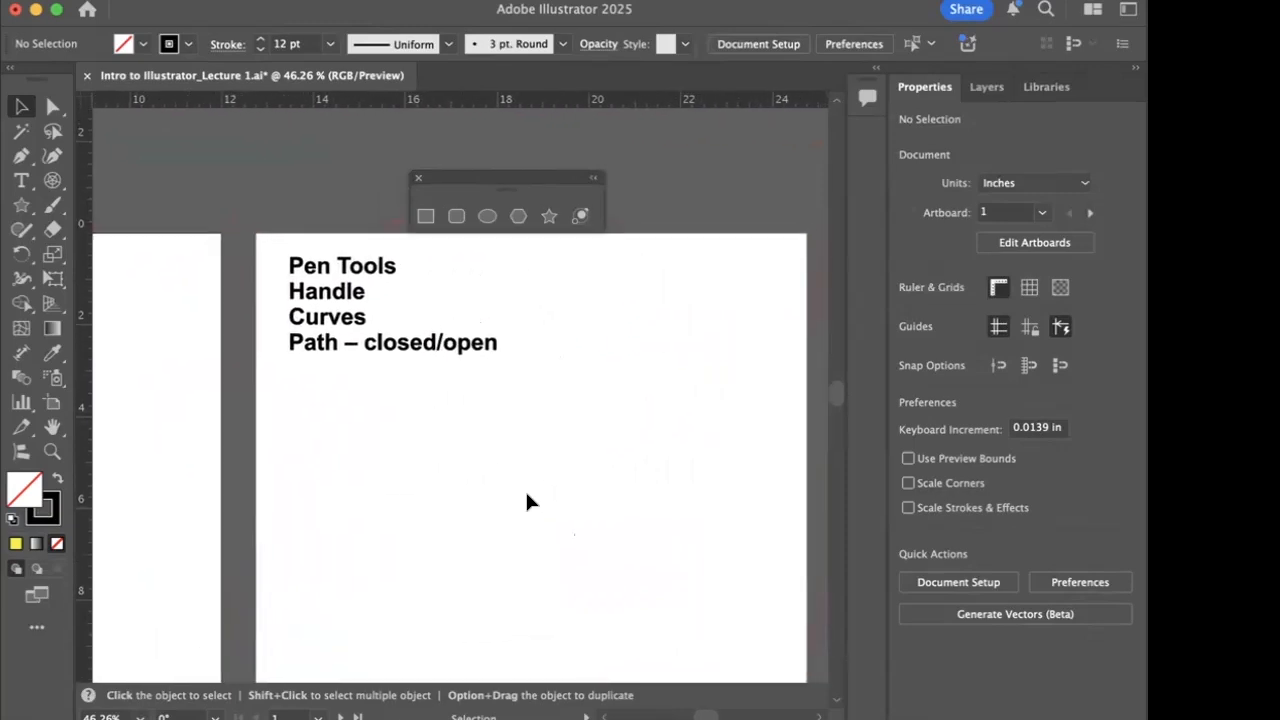
scroll(527, 495, "up", 1)
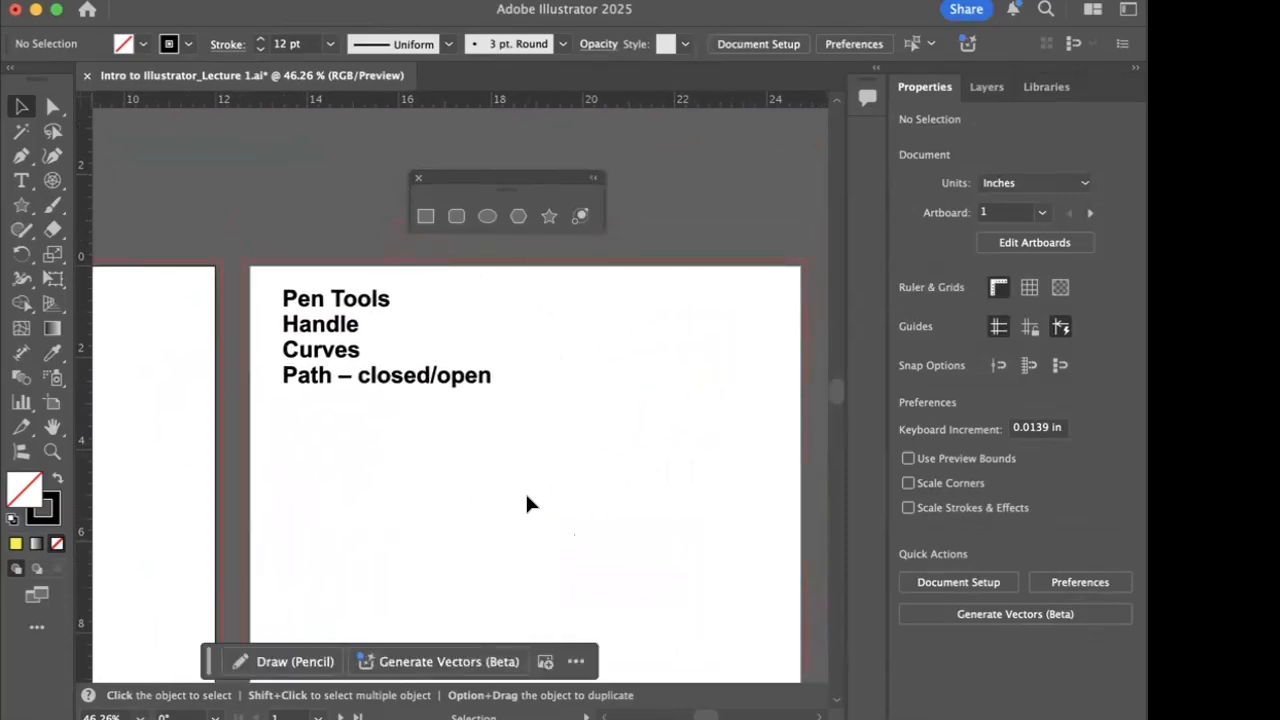
scroll(527, 503, "right", 1)
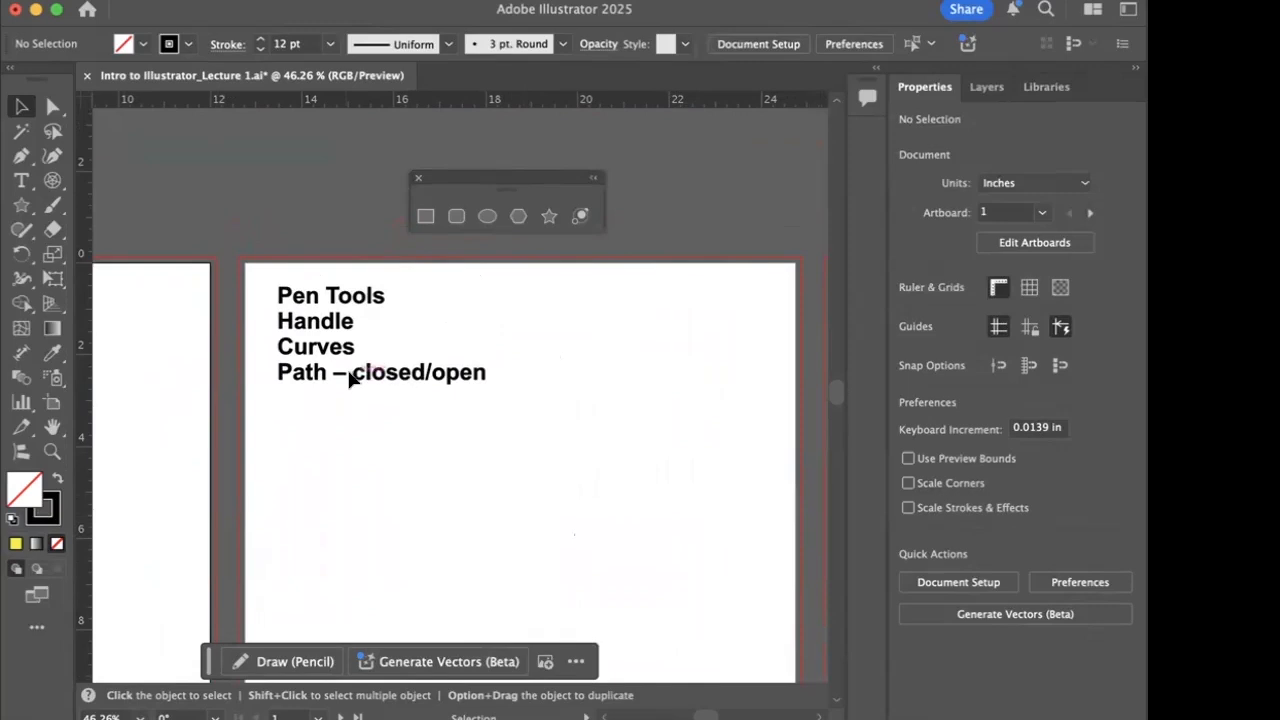
scroll(380, 383, "right", 1)
scroll(379, 383, "right", 10)
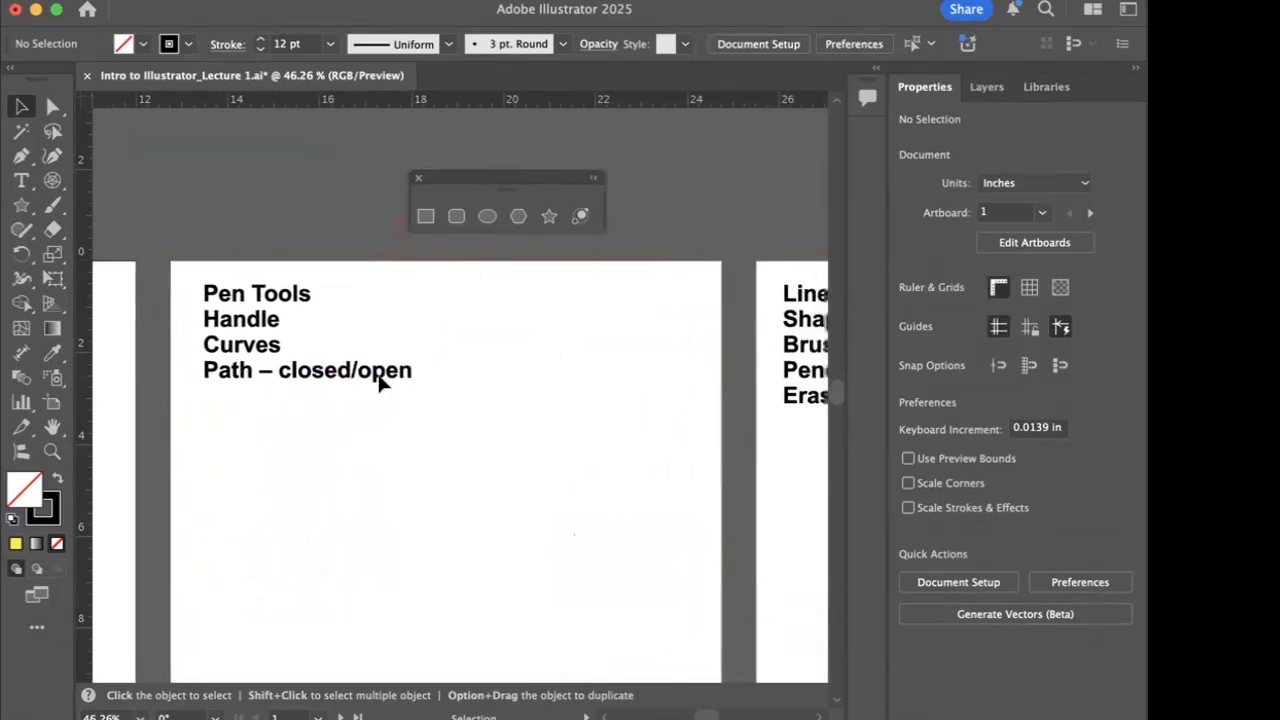
scroll(379, 383, "down", 2)
scroll(380, 383, "right", 3)
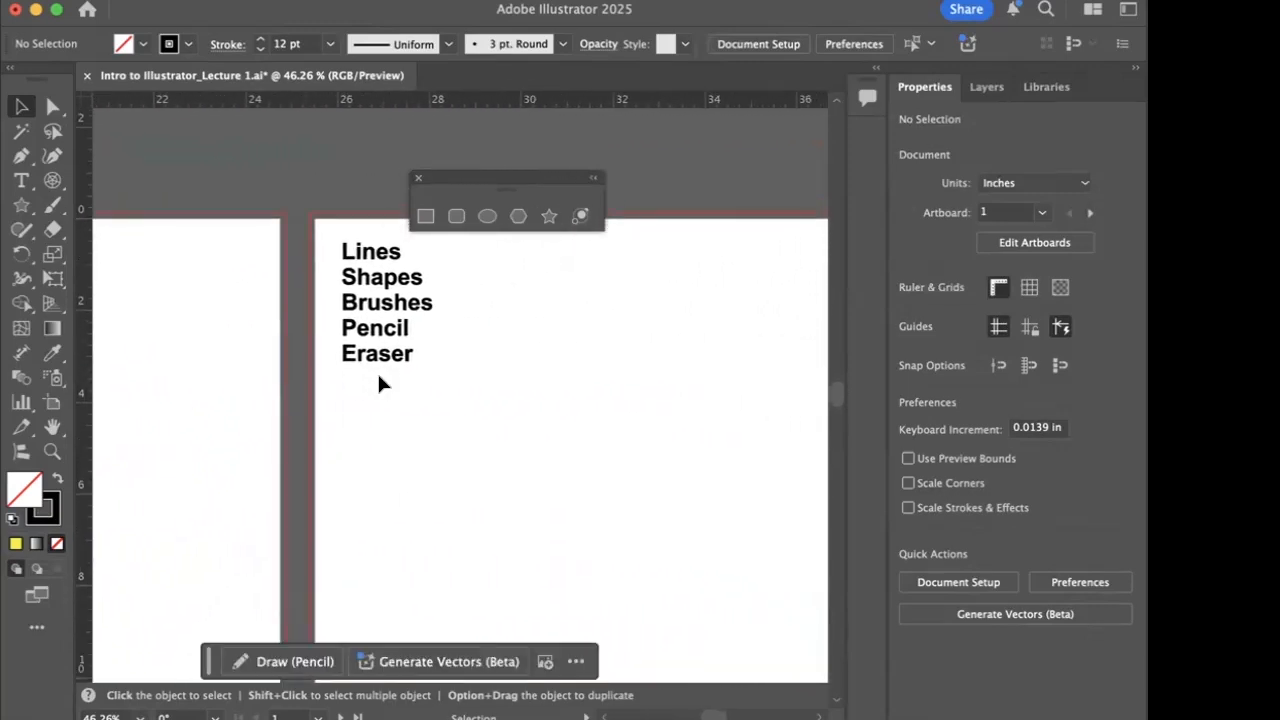
scroll(380, 383, "up", 1)
left_click(482, 342)
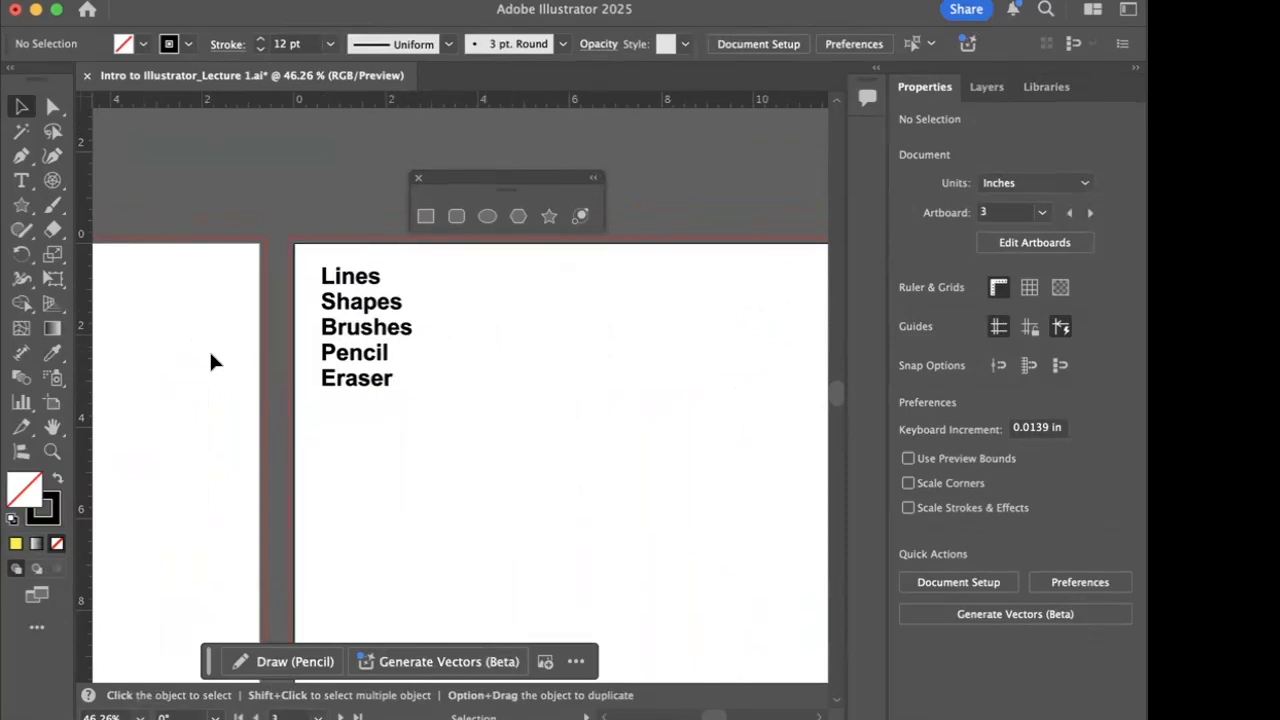
- Paint a freehand swirl about 8.72 by 6.65 in with the Paintbrush tool on the third artboard and delete it
left_click(61, 217)
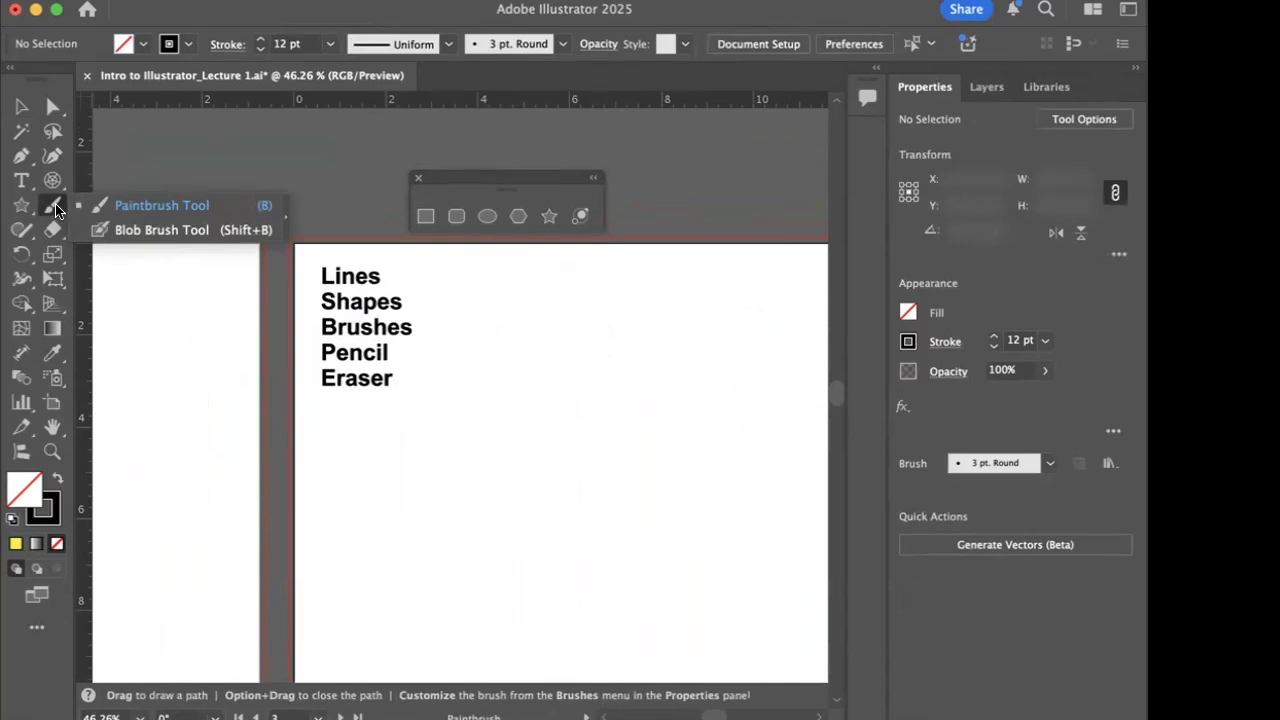
left_click(54, 207)
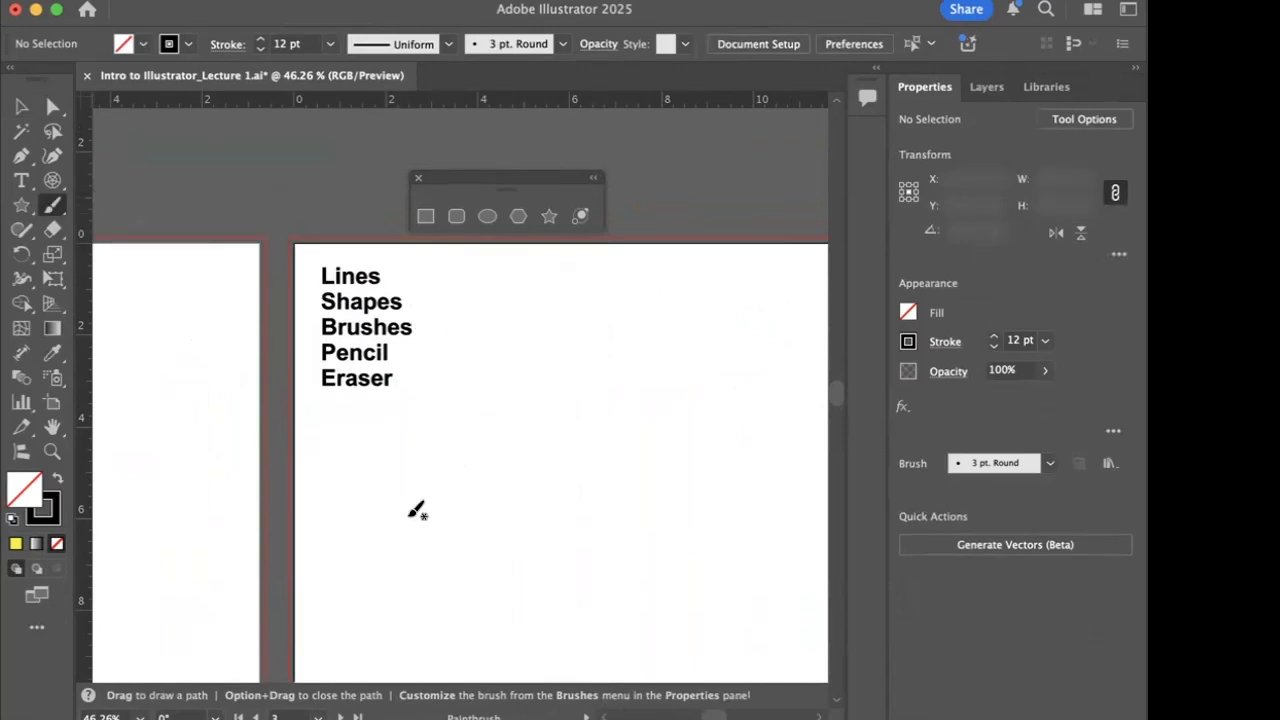
mouse_move(397, 545)
left_mouse_down()
mouse_move(412, 482)
mouse_move(502, 379)
mouse_move(628, 371)
mouse_move(667, 434)
mouse_move(658, 513)
mouse_move(616, 559)
mouse_move(544, 571)
mouse_move(492, 538)
mouse_move(504, 476)
mouse_move(562, 421)
mouse_move(525, 425)
mouse_move(489, 449)
mouse_move(462, 497)
mouse_move(457, 578)
mouse_move(500, 600)
mouse_move(632, 600)
mouse_move(738, 545)
mouse_move(775, 460)
mouse_move(764, 403)
mouse_move(725, 351)
mouse_move(631, 300)
mouse_move(547, 312)
mouse_move(398, 375)
mouse_move(373, 493)
mouse_move(391, 555)
left_mouse_up()
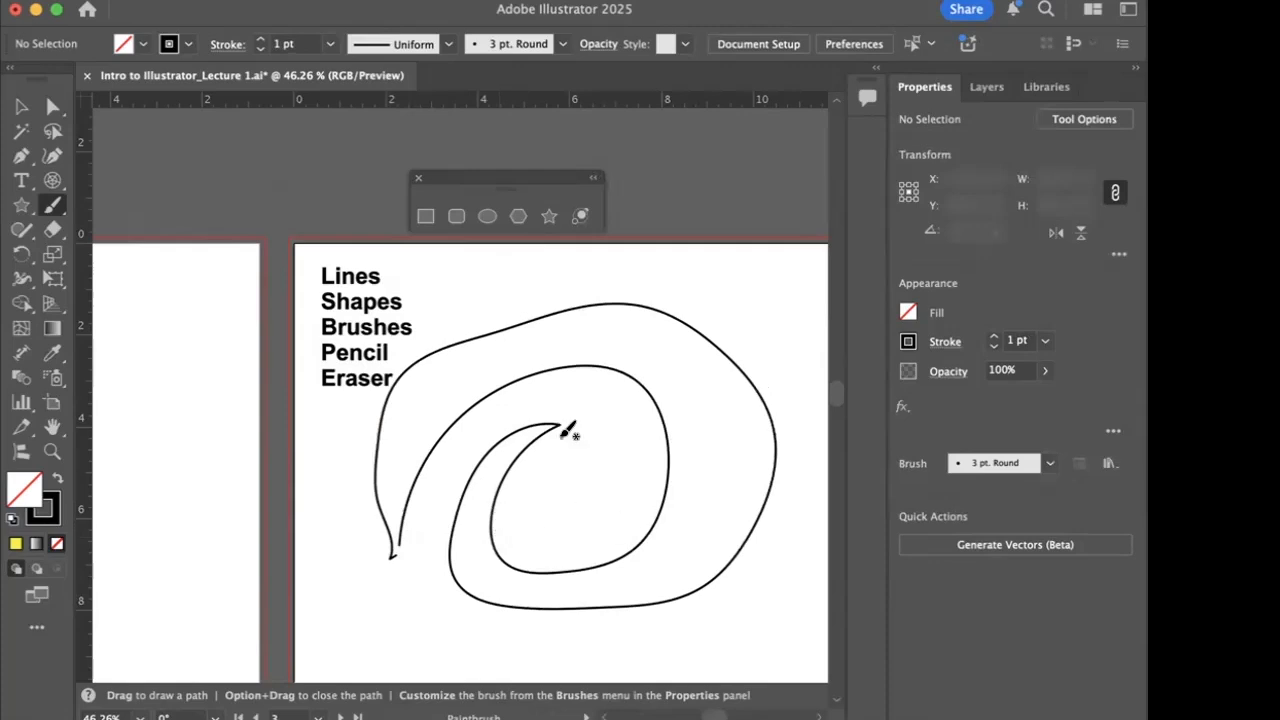
left_click(21, 107)
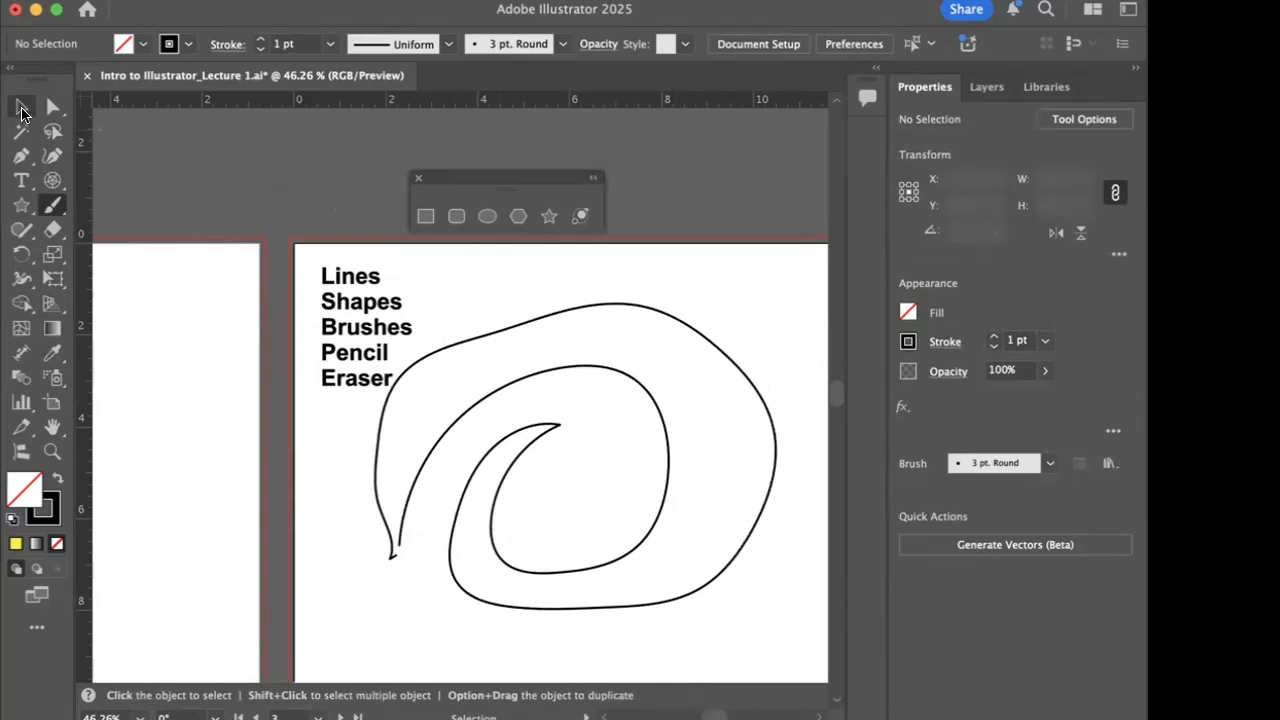
left_click(532, 335)
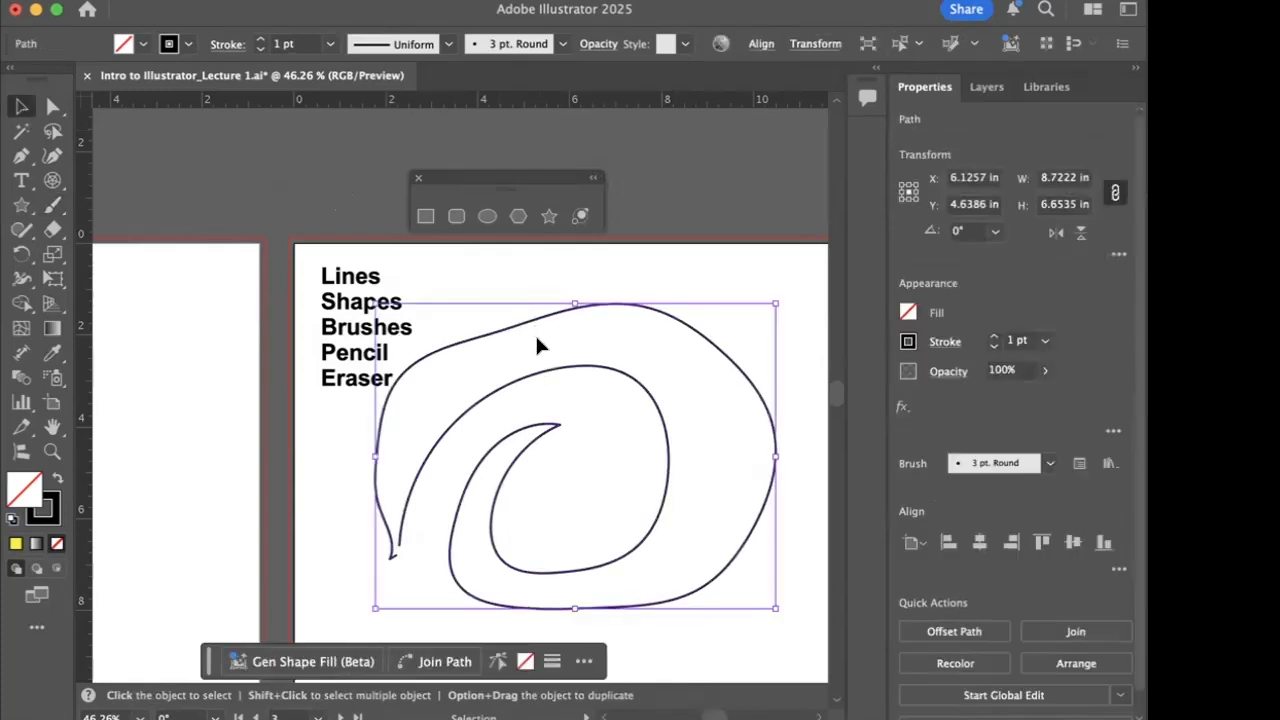
key("BackSpace")
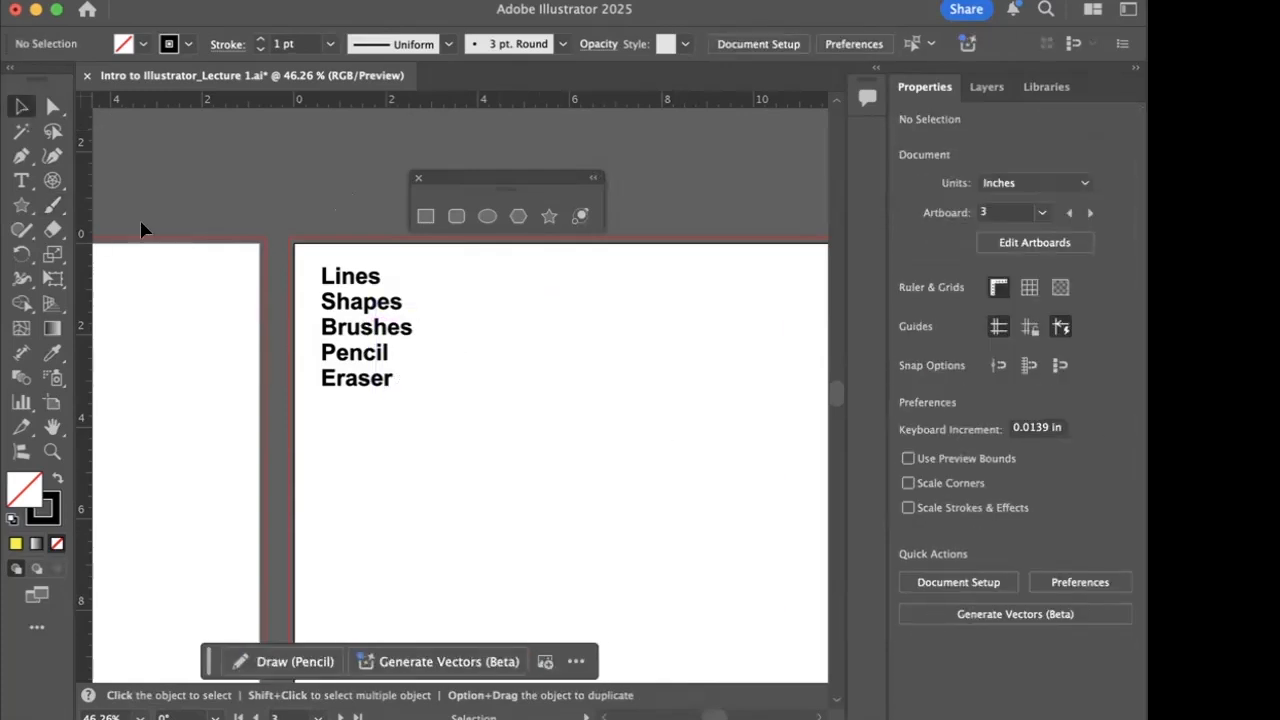
- Set the Paintbrush fidelity fully to Accurate and paint a zigzag stroke below the text list
double_click(52, 207)
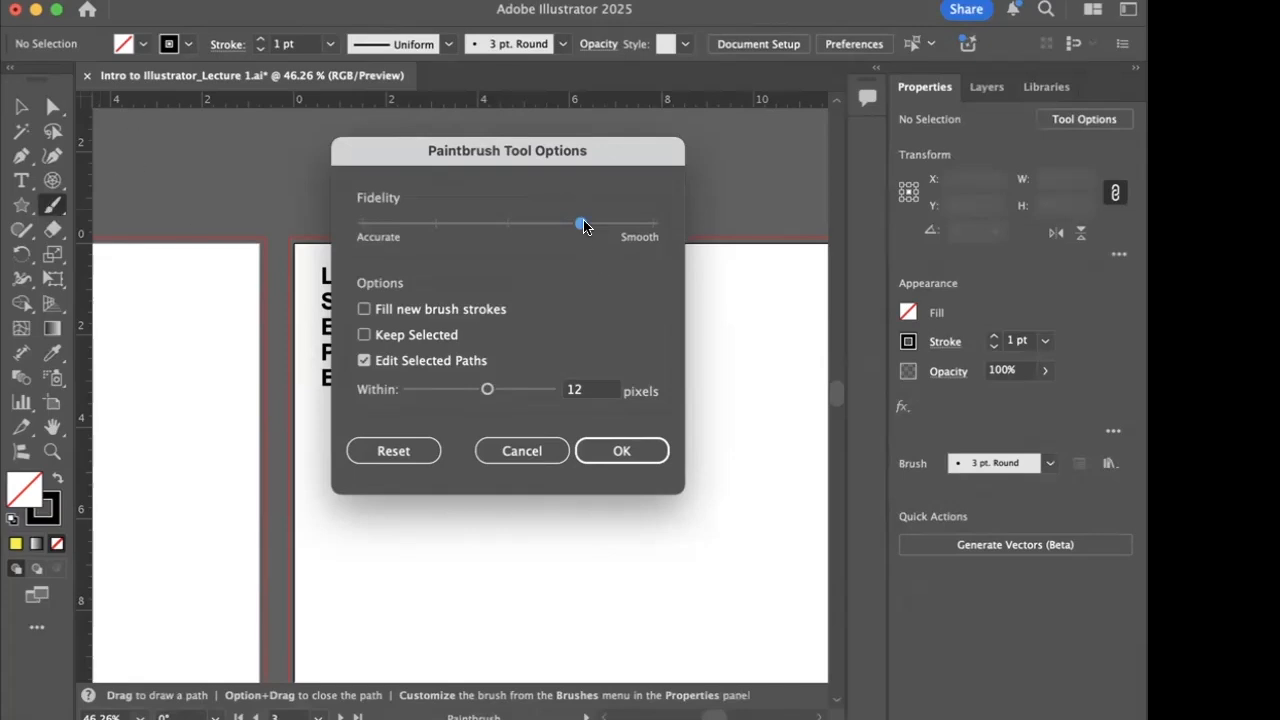
left_click_drag(583, 226, 390, 241)
left_click(622, 450)
mouse_move(429, 535)
left_mouse_down()
mouse_move(562, 435)
mouse_move(547, 488)
mouse_move(627, 429)
mouse_move(630, 521)
mouse_move(688, 404)
mouse_move(705, 463)
left_mouse_up()
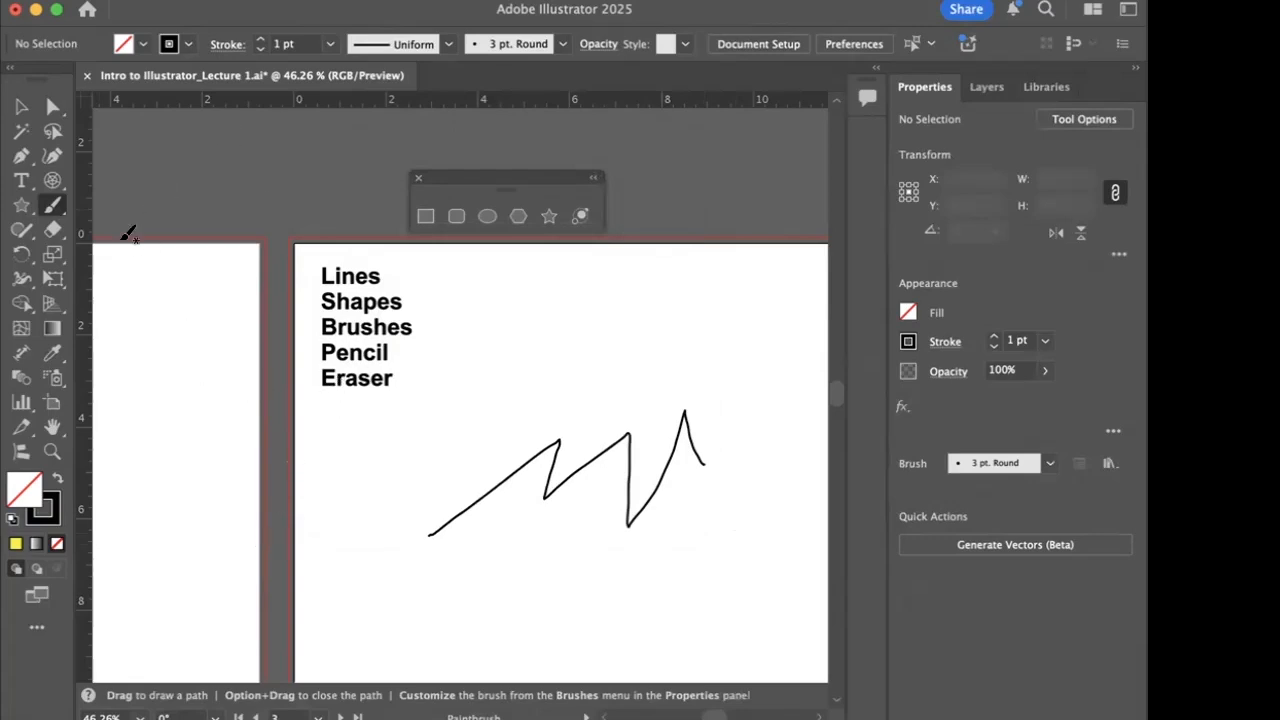
- Set the Paintbrush fidelity fully to Smooth and paint a second zigzag stroke just above the first one
double_click(52, 205)
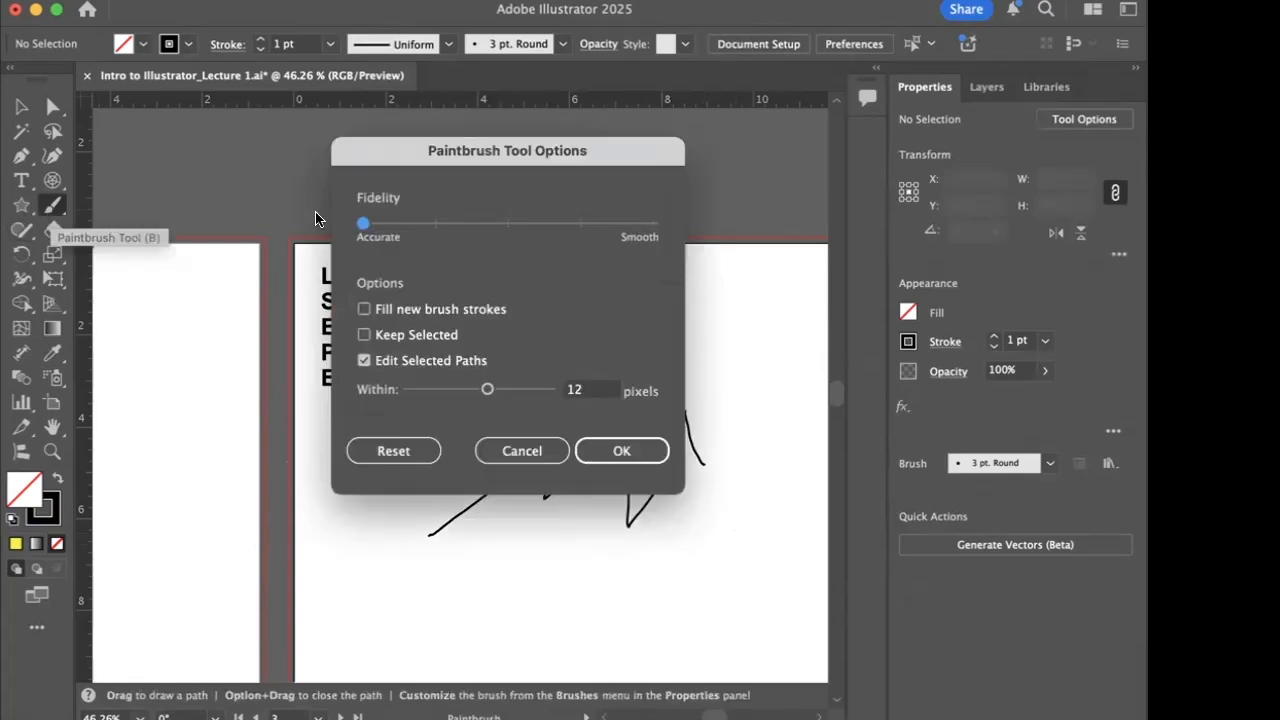
left_click_drag(363, 223, 669, 226)
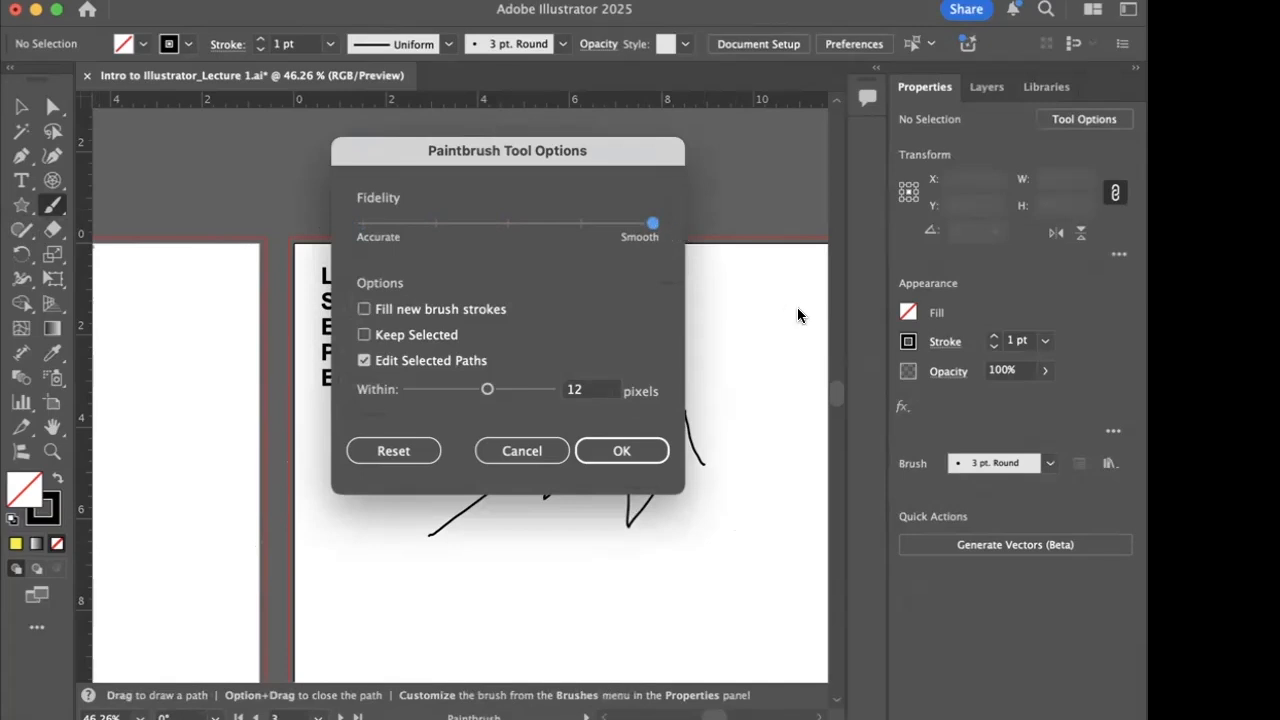
left_click(622, 450)
mouse_move(432, 509)
left_mouse_down()
mouse_move(633, 378)
mouse_move(616, 423)
mouse_move(666, 380)
mouse_move(658, 436)
mouse_move(730, 338)
left_mouse_up()
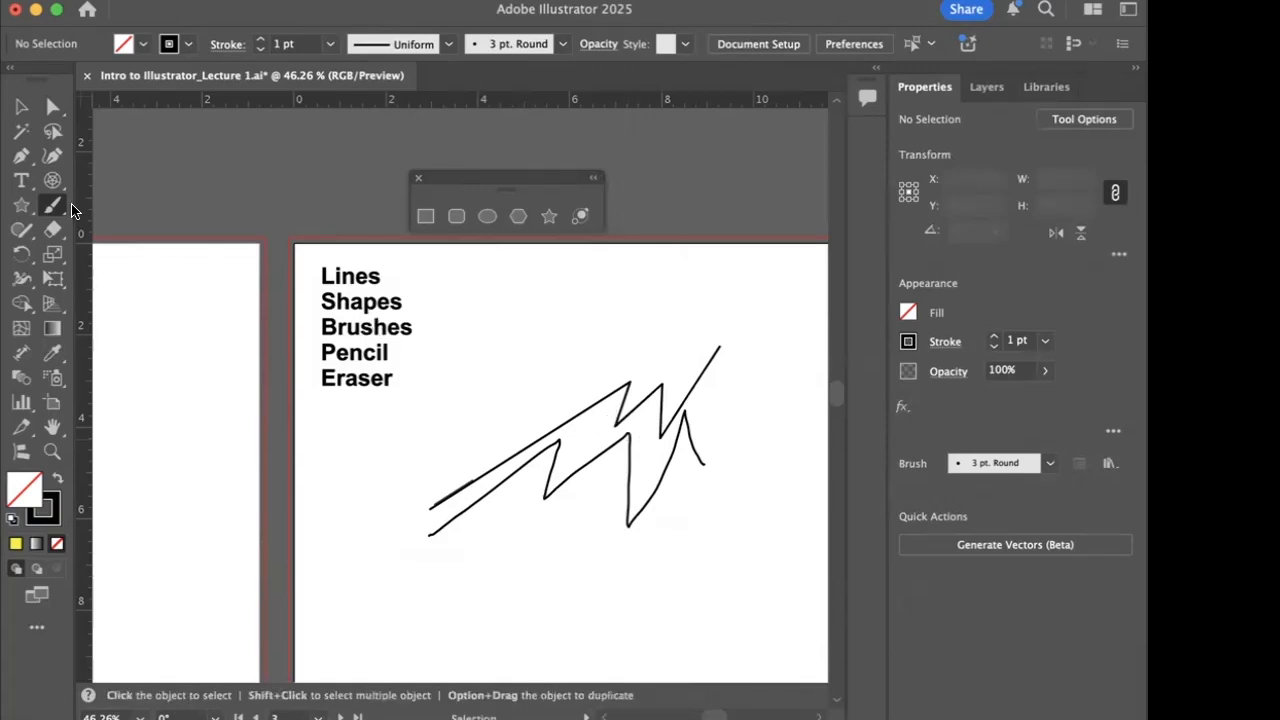
- Delete both zigzag brush strokes from the third artboard
left_click(24, 110)
left_click_drag(574, 352, 682, 520)
key("Delete")
key("backslash")
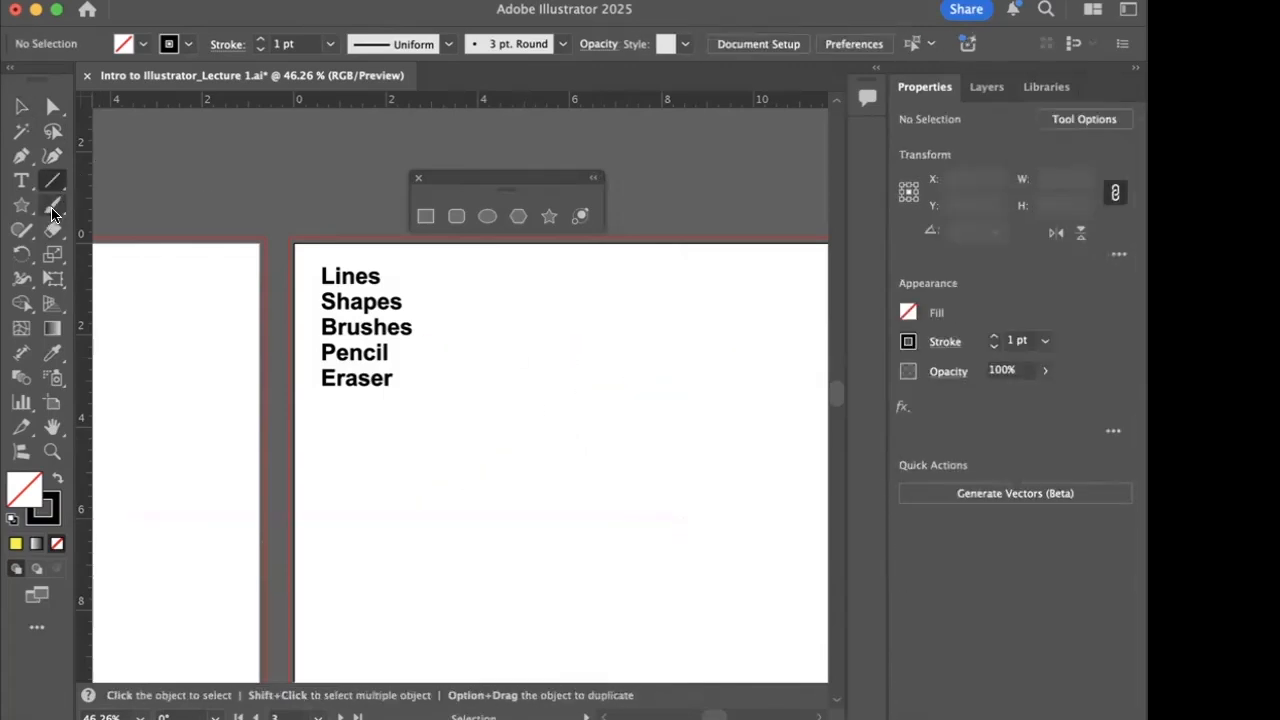
- Draw a closed freehand loop about 4.04 by 4.38 in with the Pencil tool beside the text list and set its stroke weight to 16 pt
left_click(18, 235)
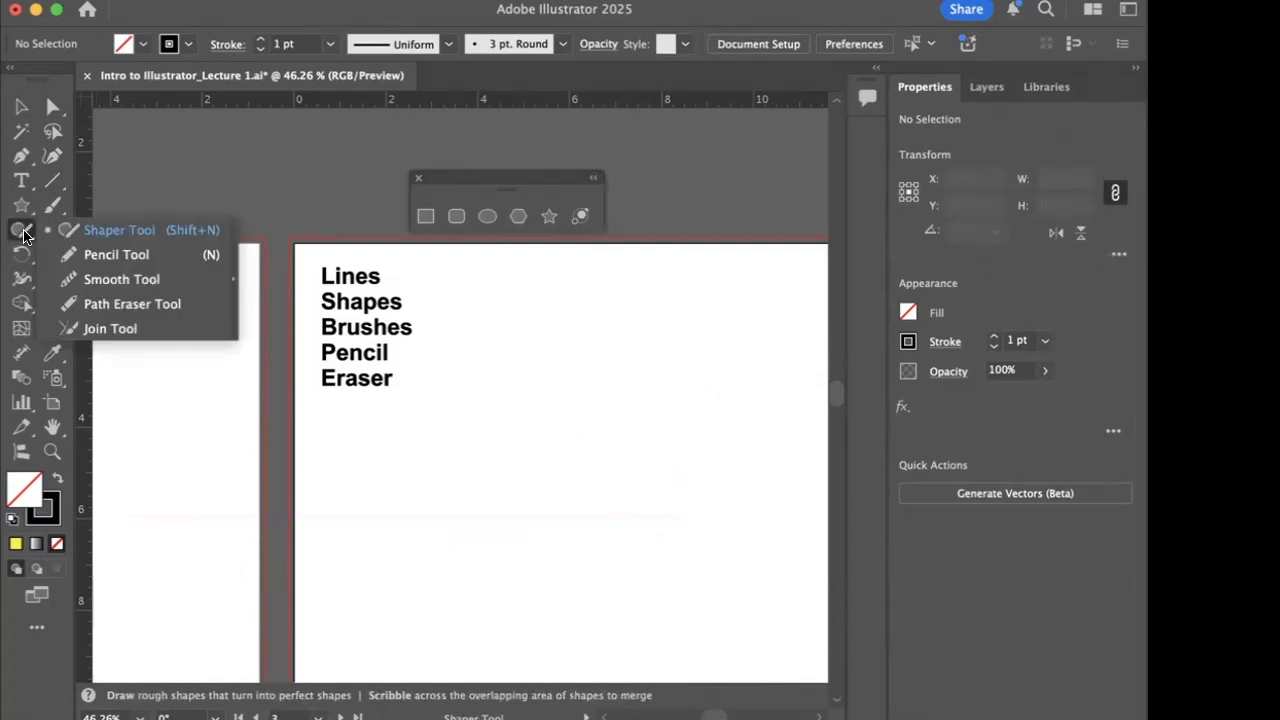
left_click(108, 256)
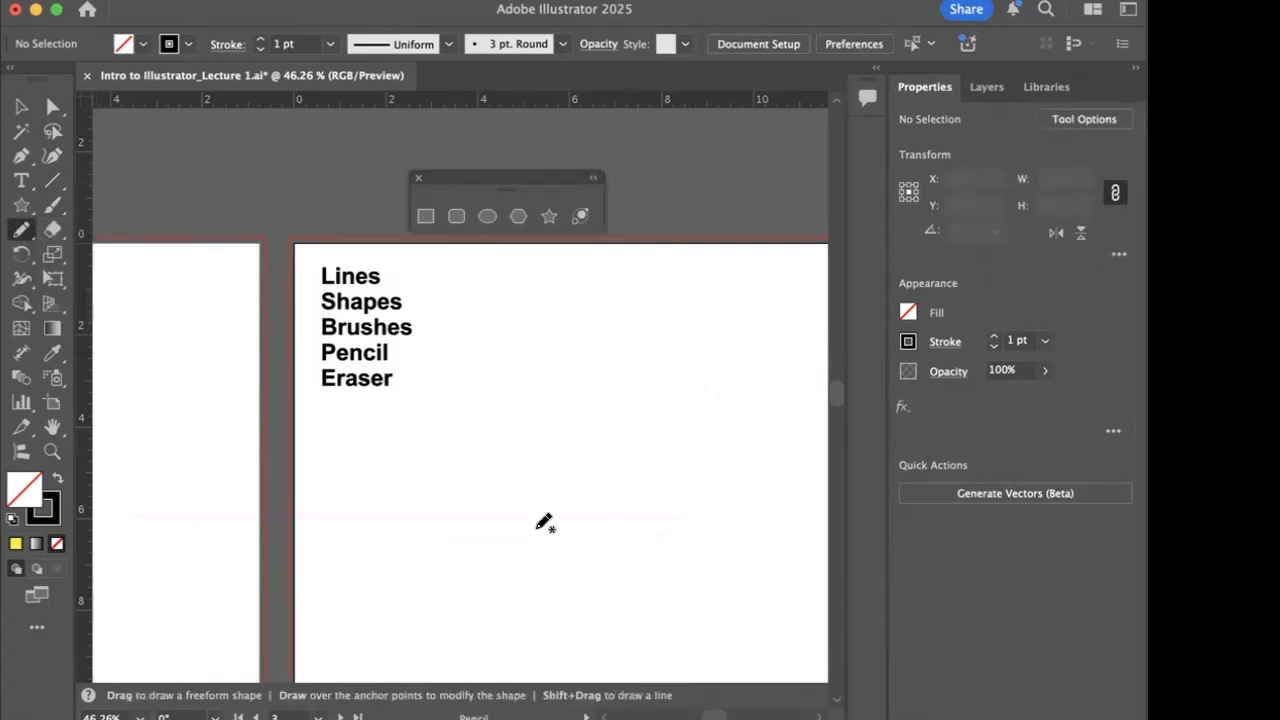
mouse_move(501, 520)
left_mouse_down()
mouse_move(473, 452)
mouse_move(489, 394)
mouse_move(559, 360)
mouse_move(619, 390)
mouse_move(657, 480)
mouse_move(651, 518)
mouse_move(599, 559)
mouse_move(510, 527)
left_mouse_up()
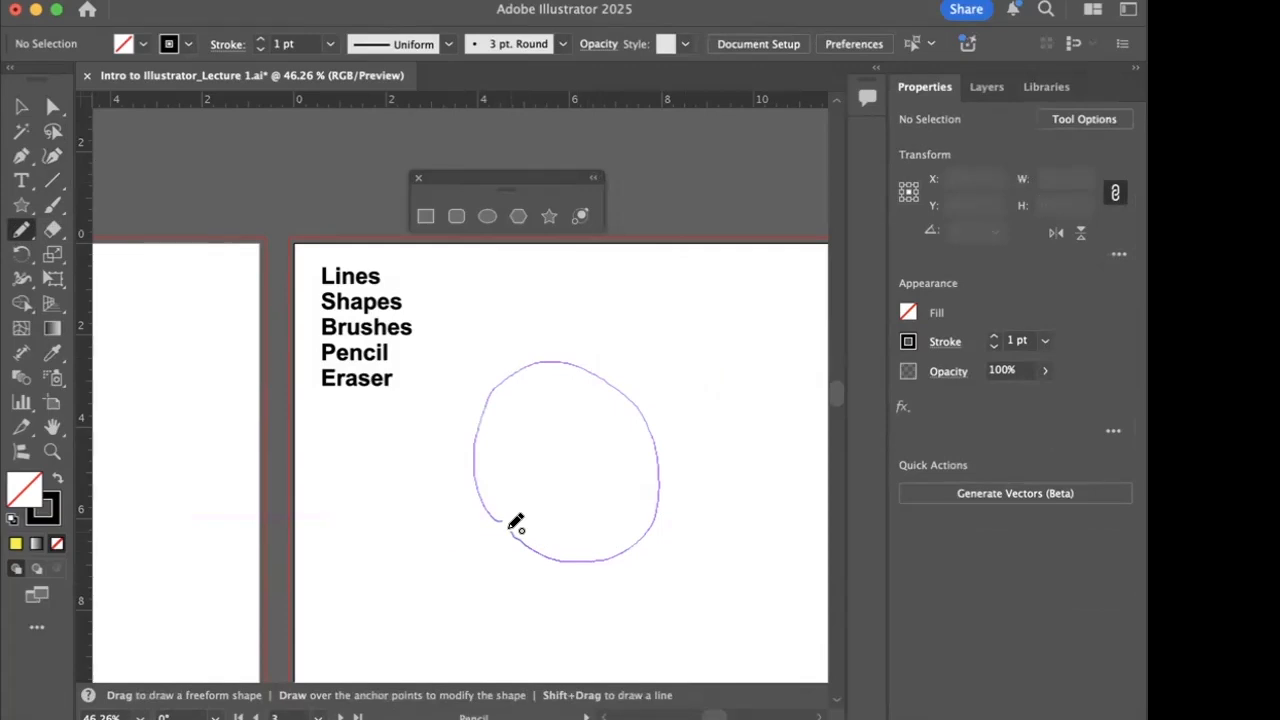
left_click_drag(510, 527, 508, 525)
left_click_drag(508, 525, 502, 530)
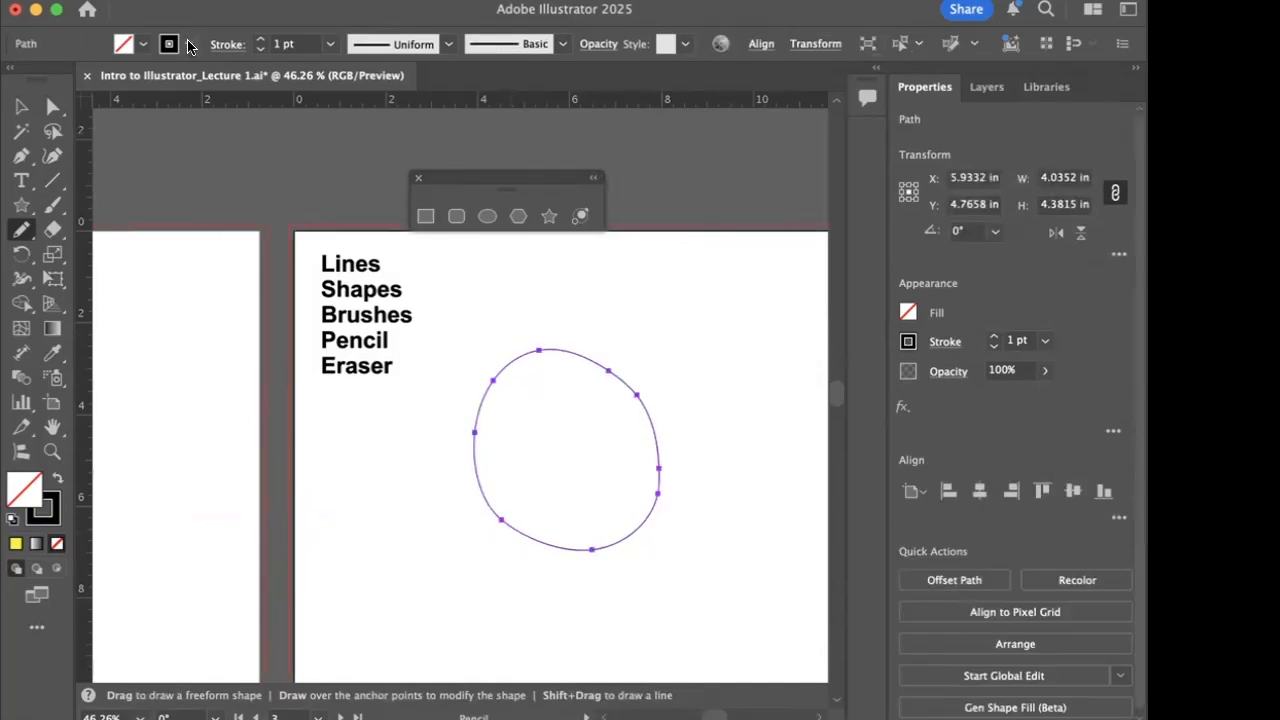
left_click(330, 44)
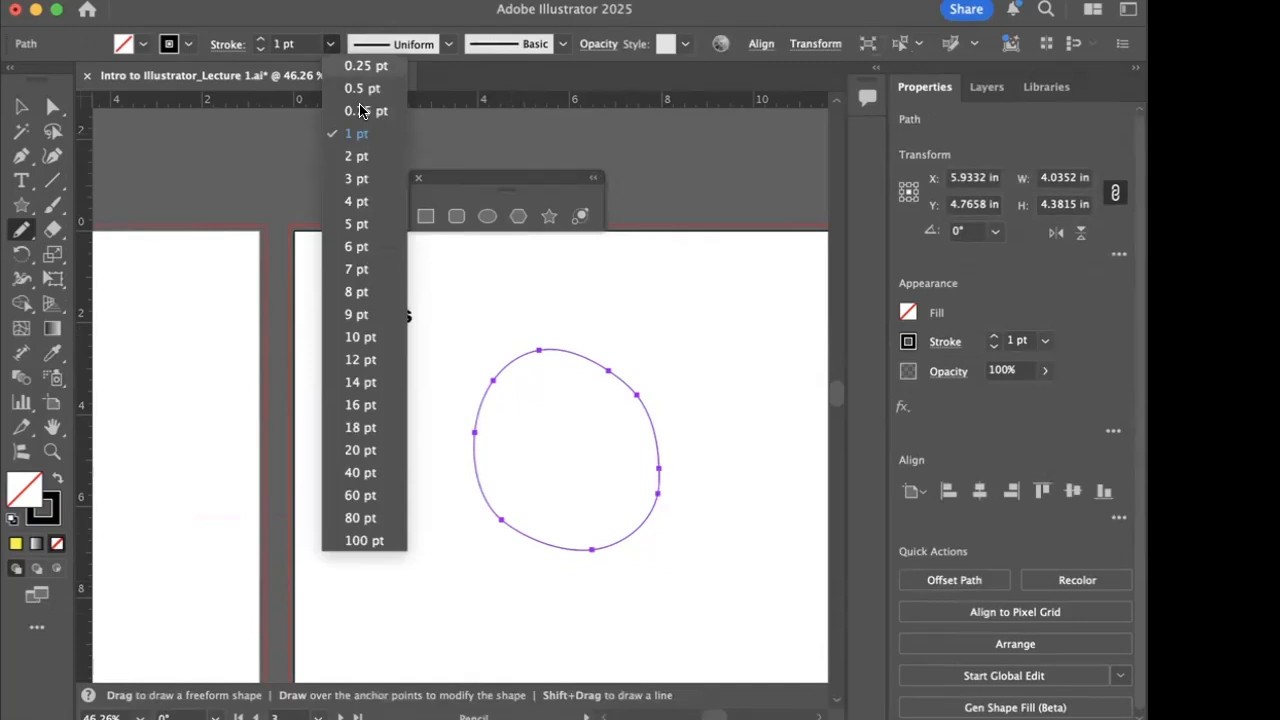
left_click(370, 406)
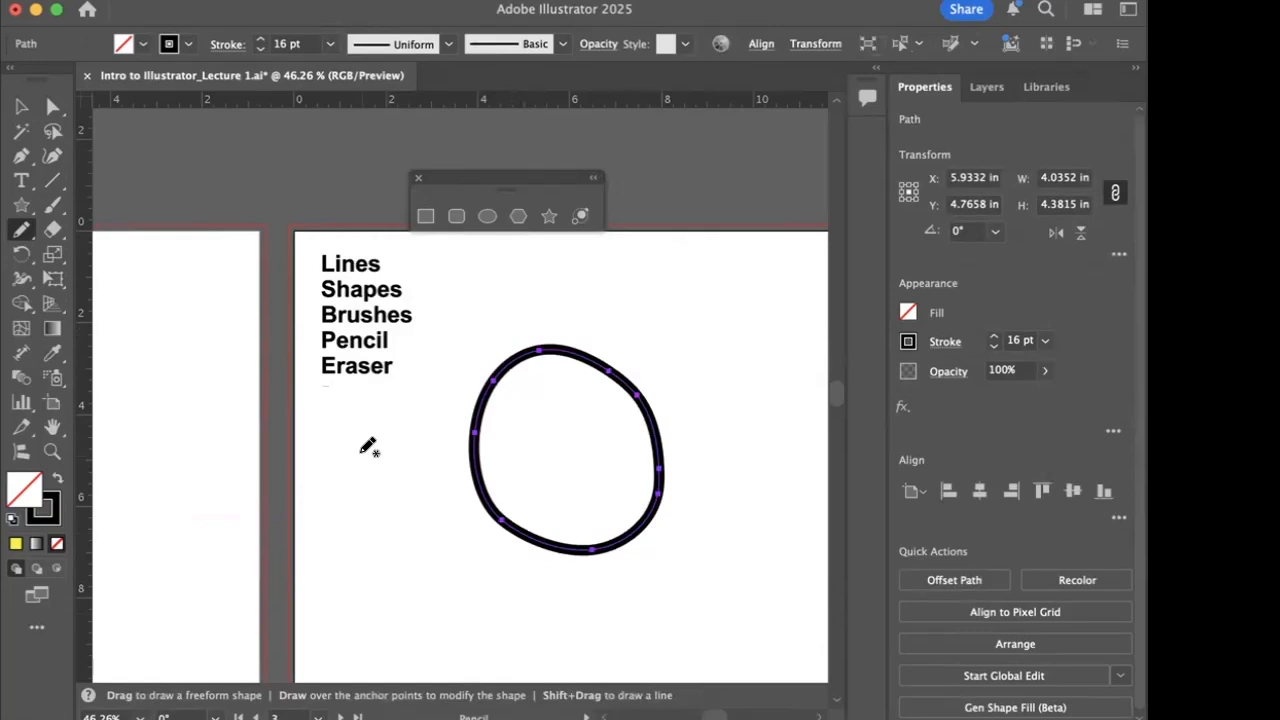
- Set the Pencil tool's fidelity fully to Smooth, keeping its other options
double_click(18, 232)
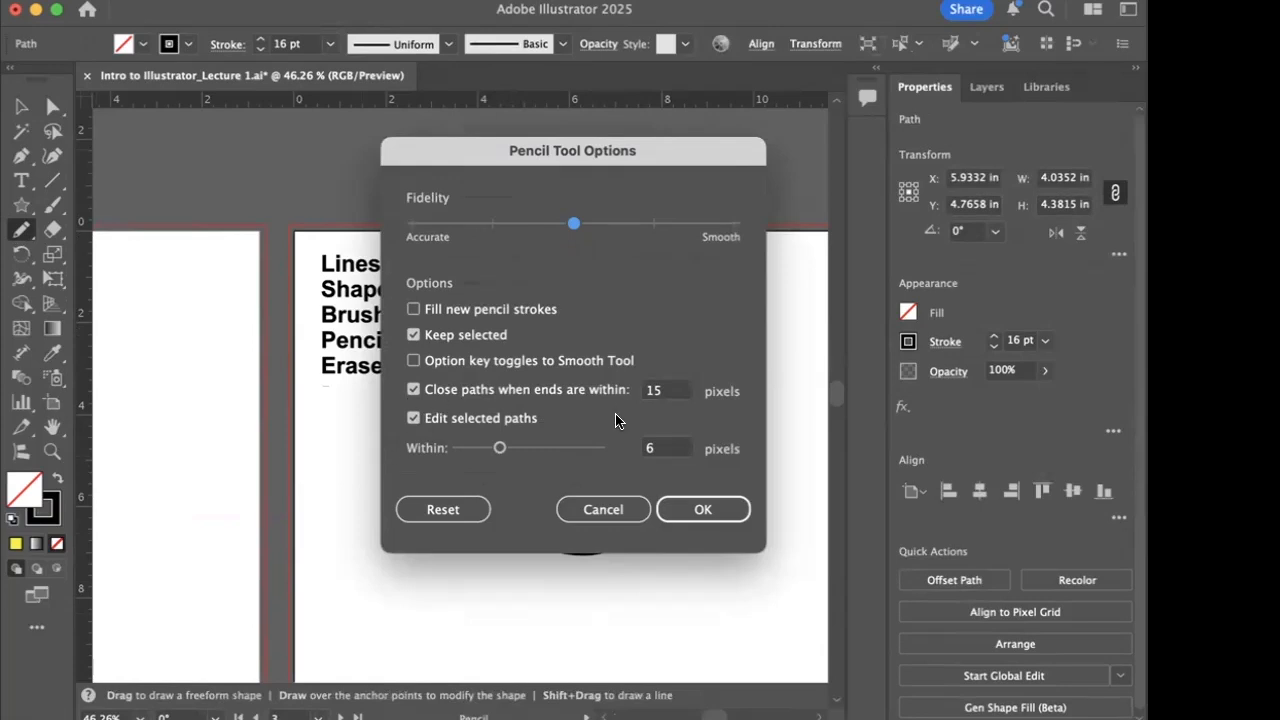
left_click(585, 510)
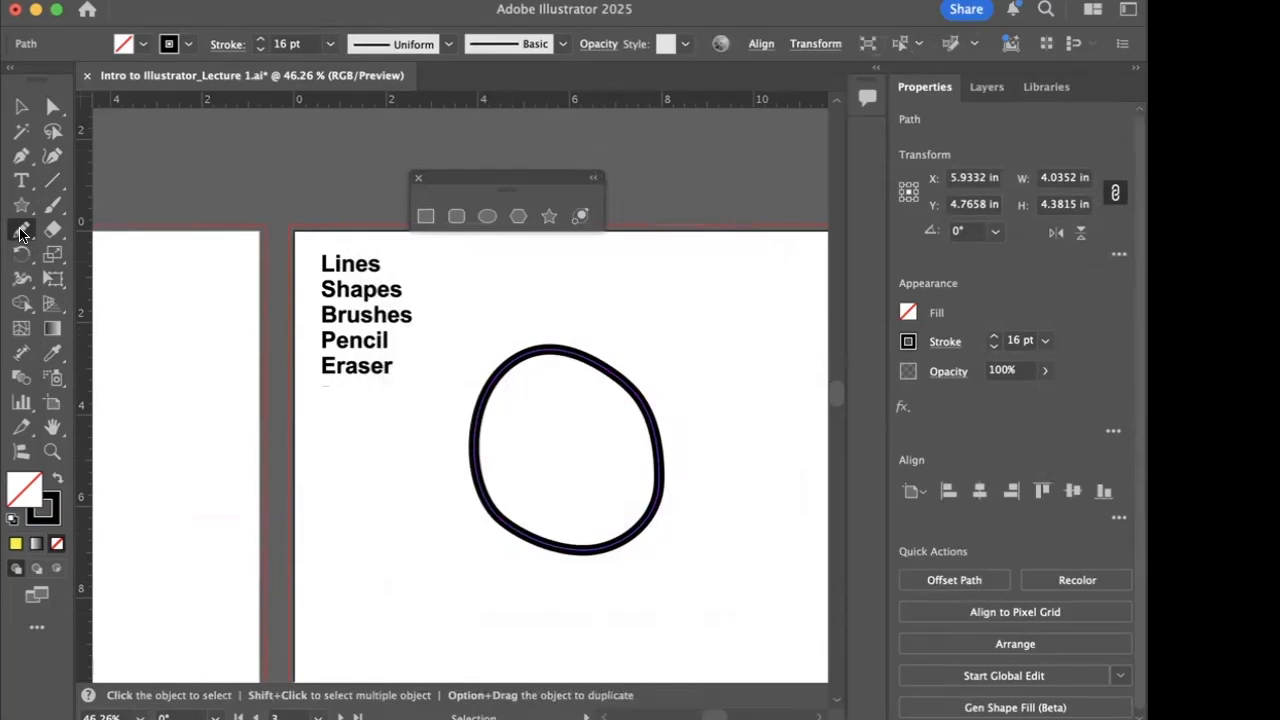
double_click(21, 232)
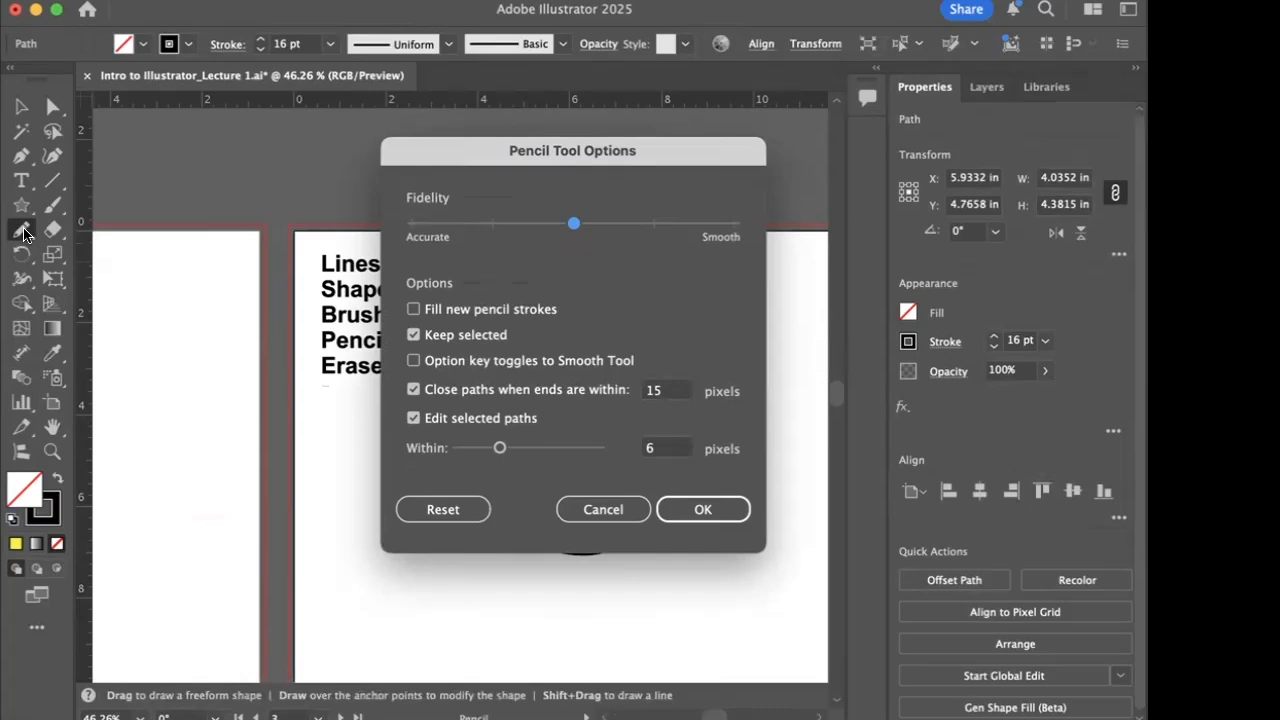
left_click(733, 223)
left_click(700, 510)
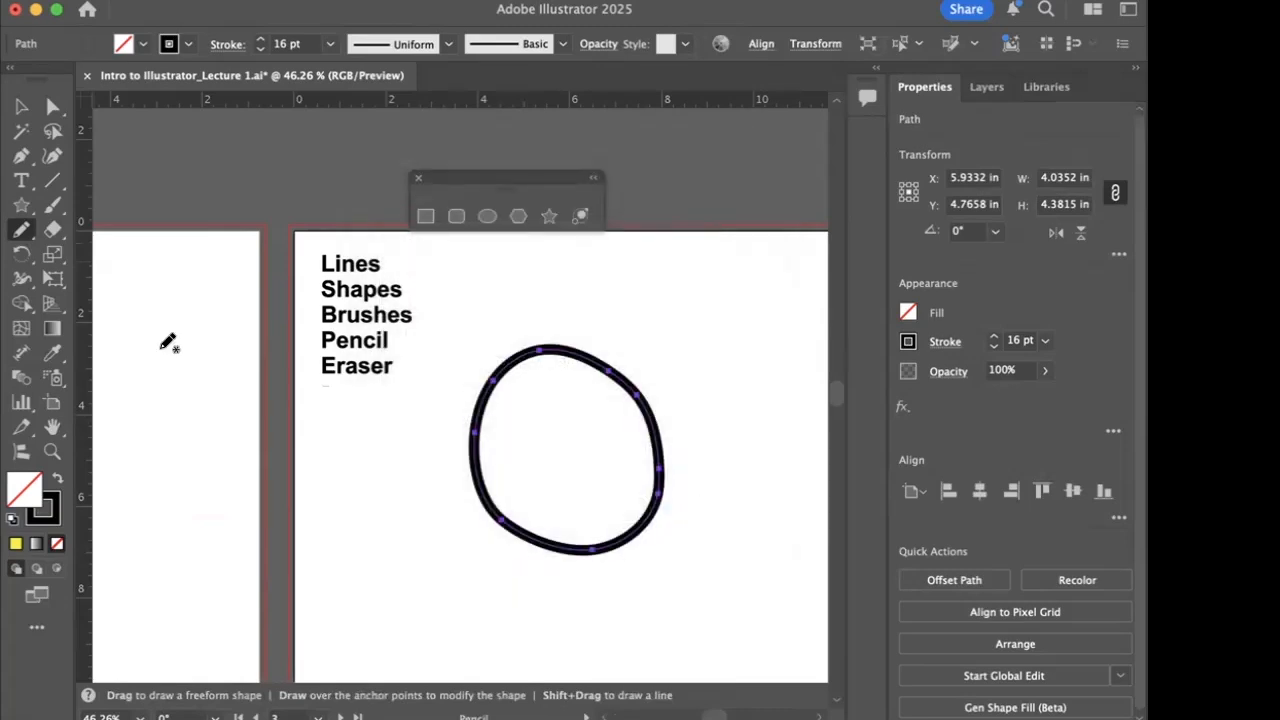
left_click(22, 108)
- Set the Eraser tool's size to 3 pt
left_click(52, 231)
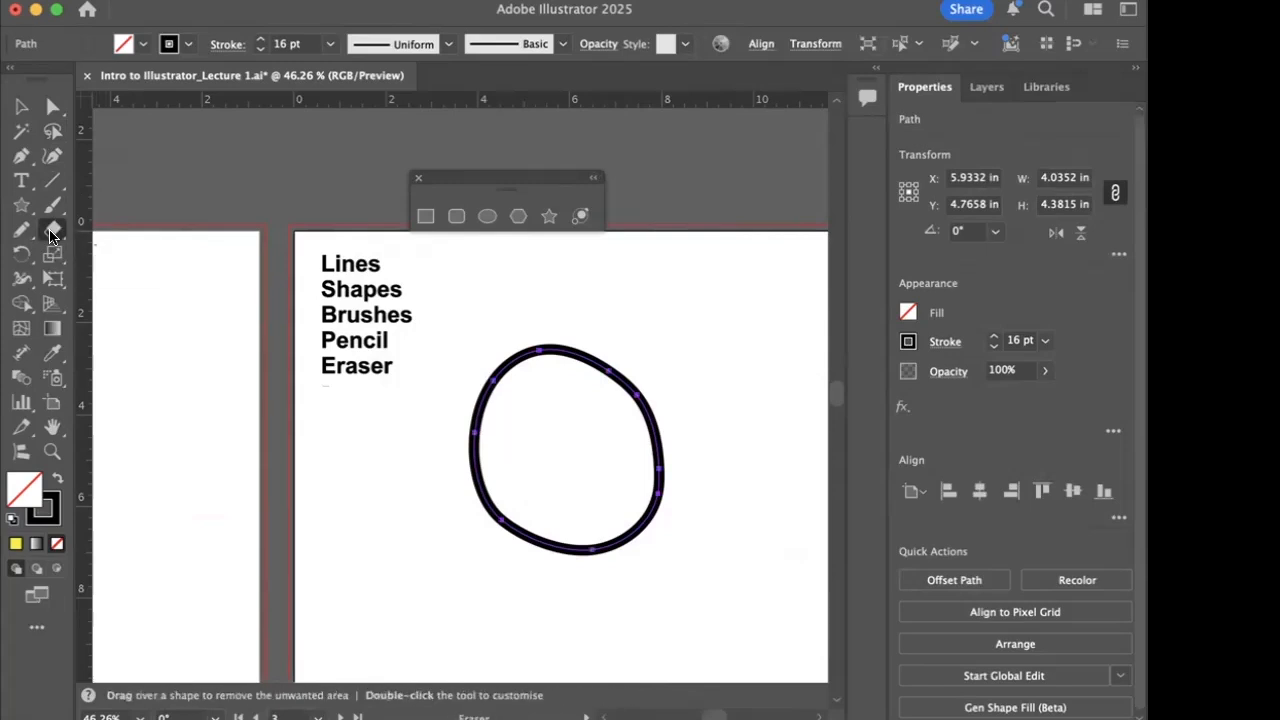
double_click(54, 229)
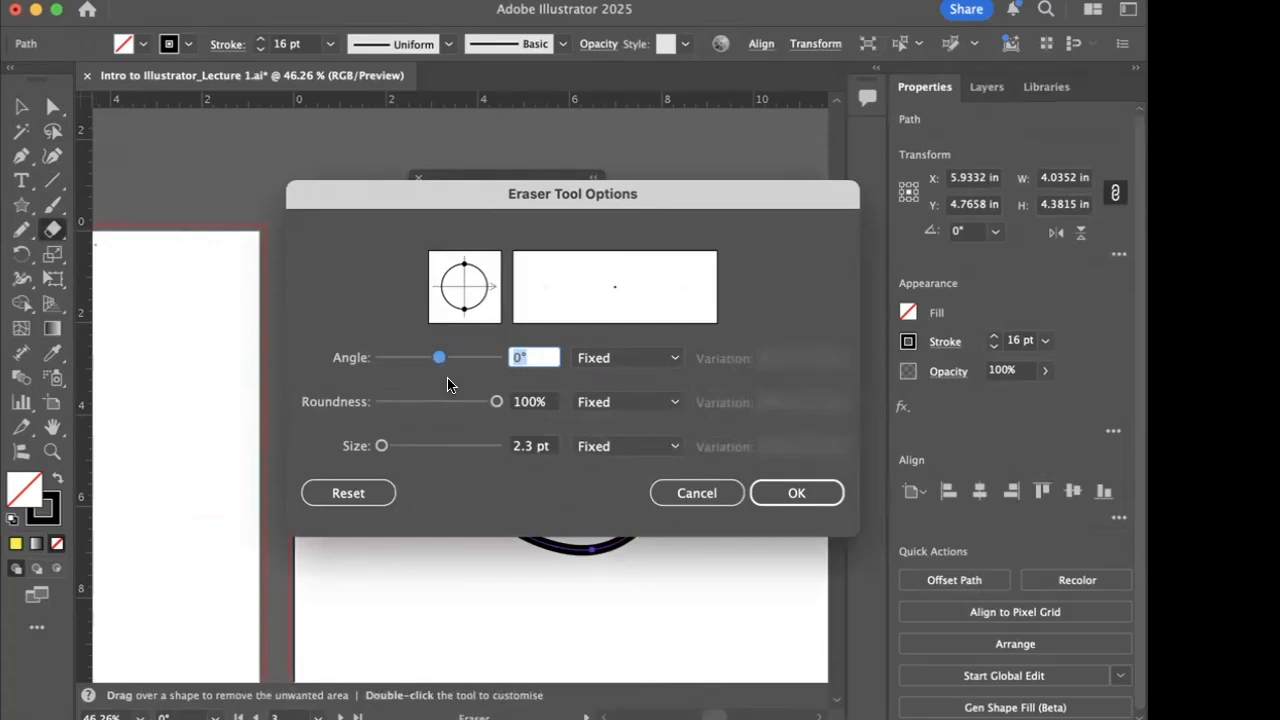
mouse_move(381, 446)
left_mouse_down()
mouse_move(409, 446)
mouse_move(381, 446)
left_mouse_up()
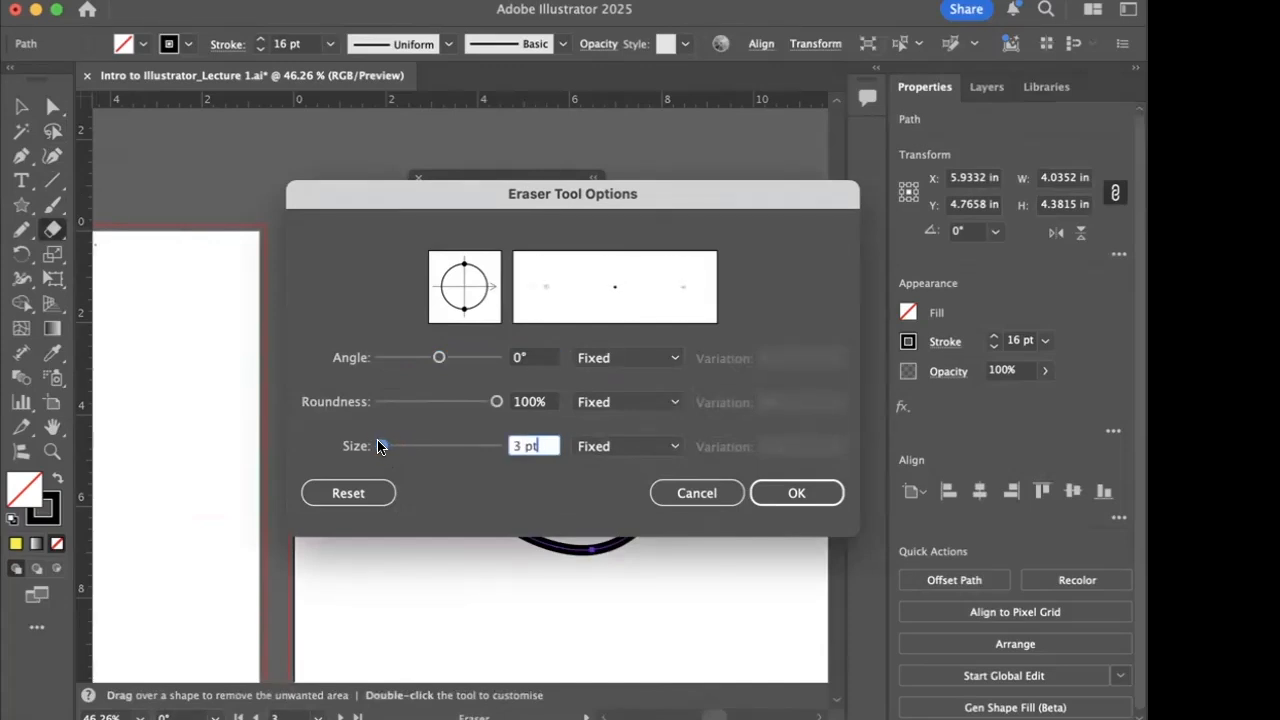
left_click(786, 492)
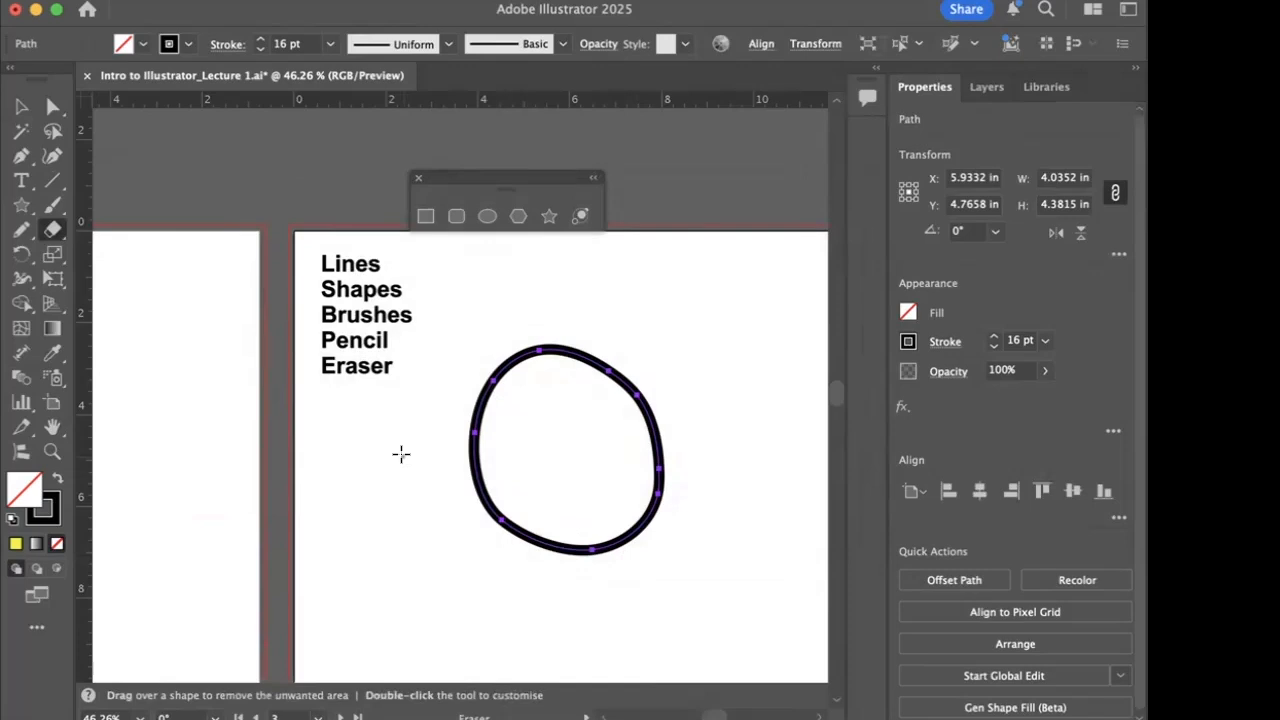
- Enlarge the eraser tip well beyond the loop's stroke thickness, then shrink it to about three times that thickness
key("]")
key("]")
key("]")
key("]")
key("]")
key("]")
key("]")
key("]")
key("]")
key("]")
key("]")
key("]")
key("]")
key("]")
key("]")
key("]")
key("]")
key("]")
key("]")
key("]")
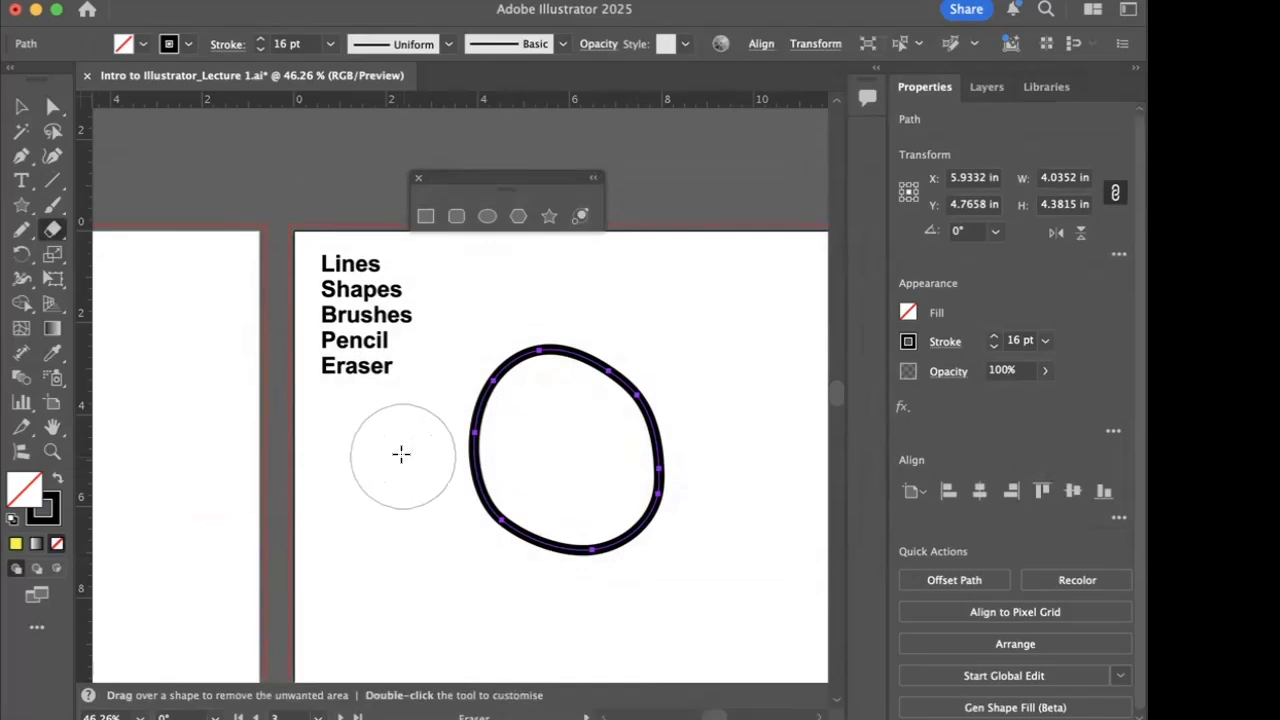
key("[")
key("[")
key("[")
key("[")
key("[")
key("[")
key("[")
key("[")
key("[")
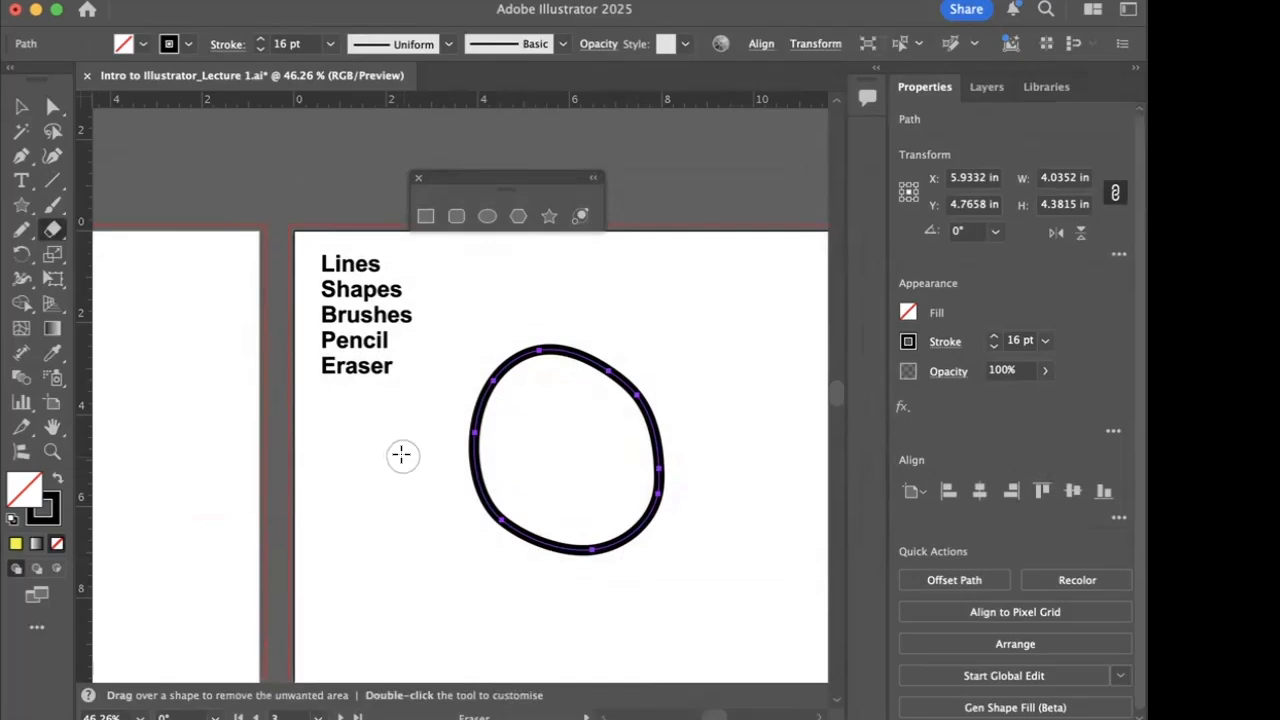
- Deselect the loop, try erasing a diagonal band across its middle, and undo the erasure
left_click(369, 513, "super")
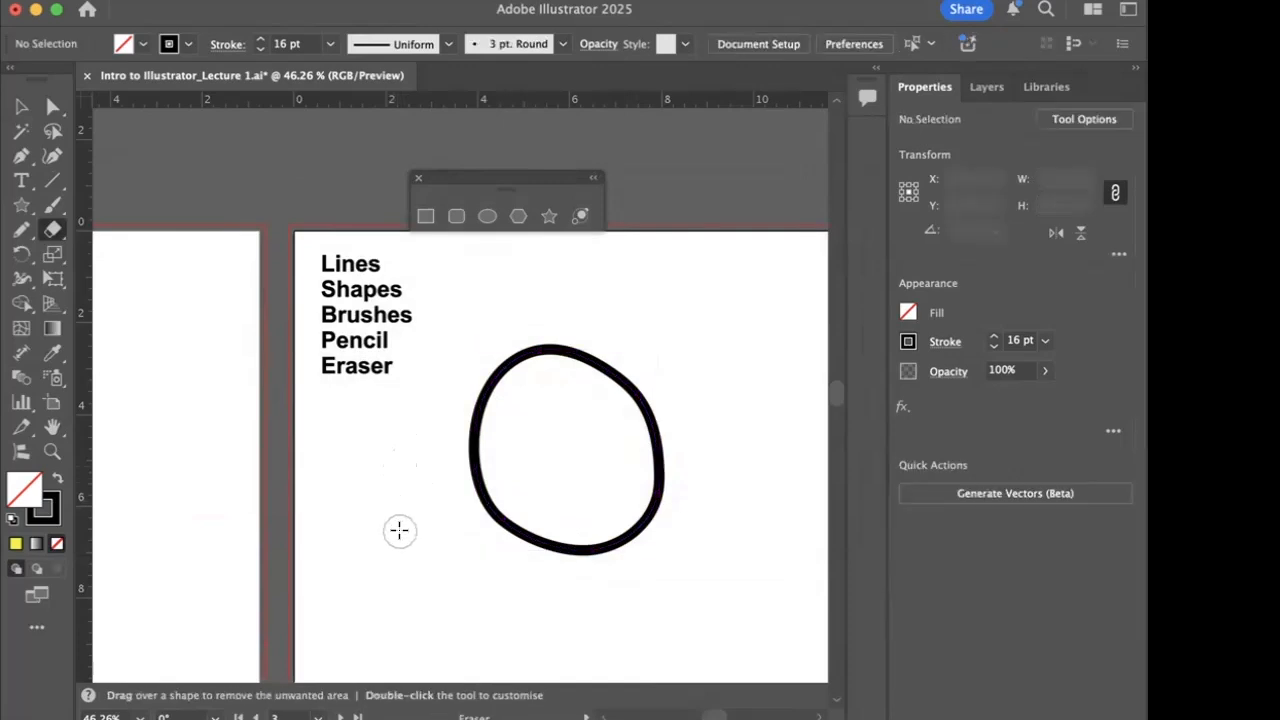
mouse_move(399, 530)
left_mouse_down()
mouse_move(591, 426)
mouse_move(723, 382)
left_mouse_up()
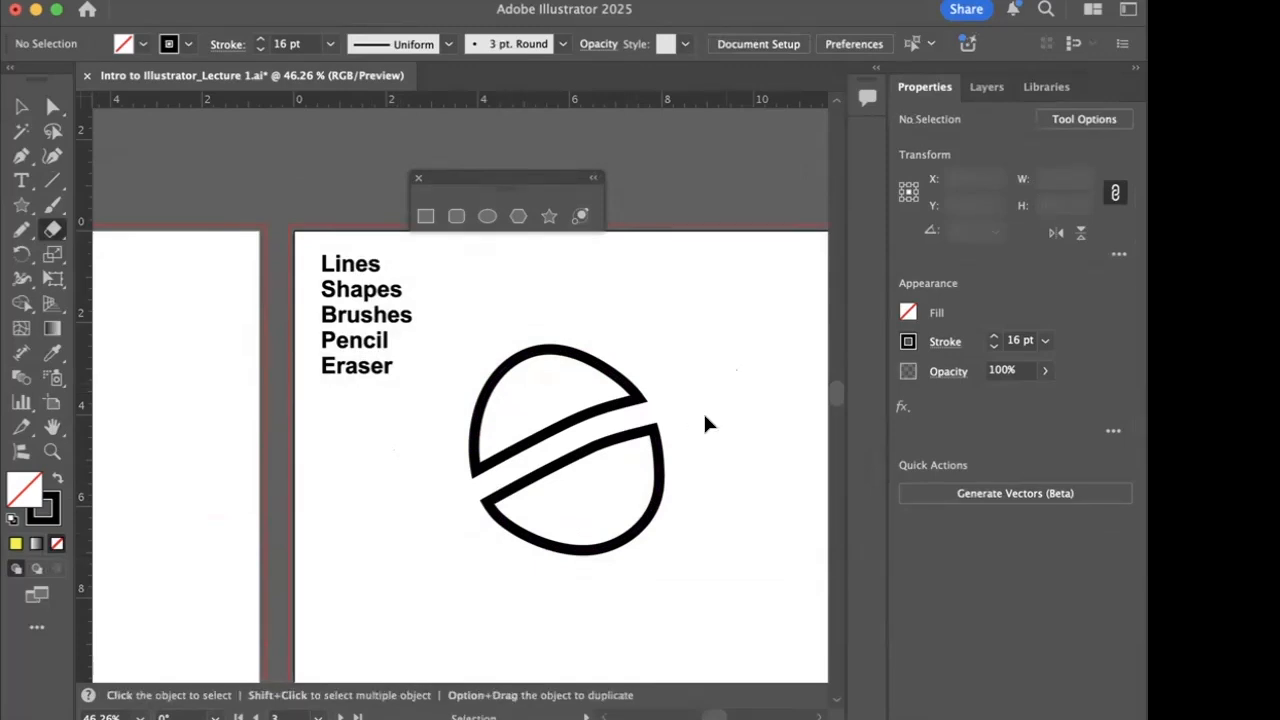
key("super+z")
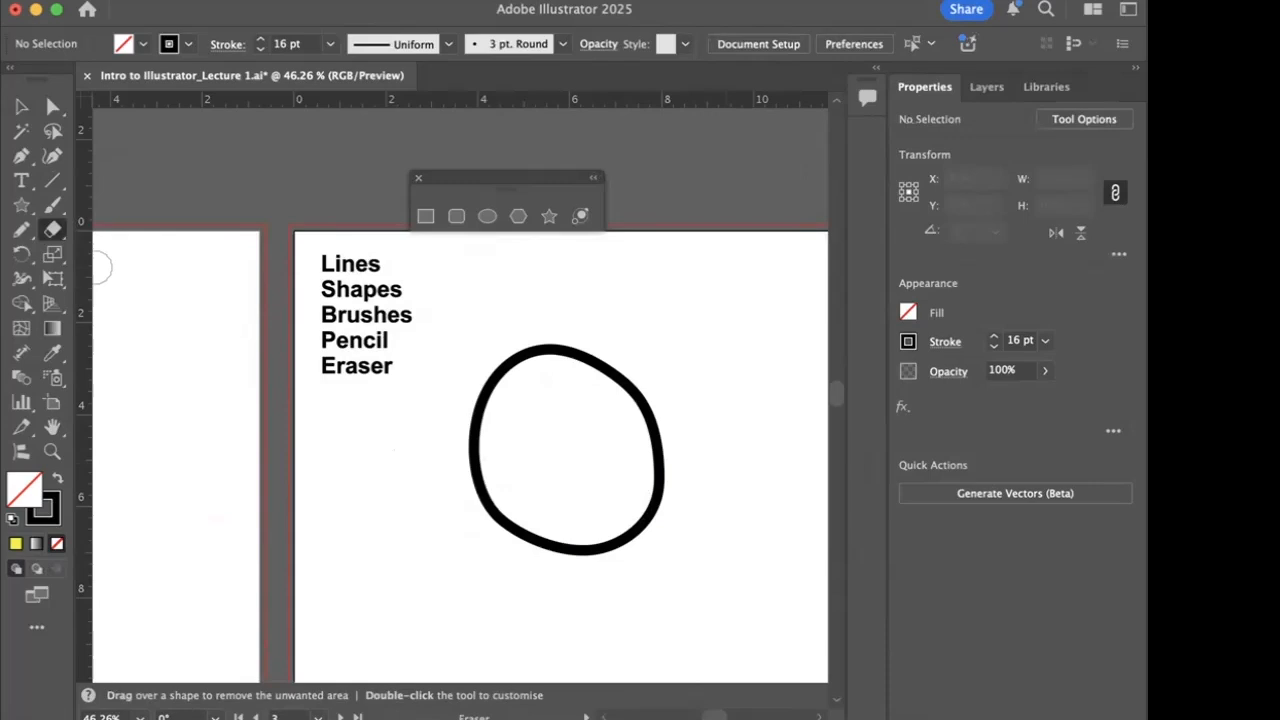
- Duplicate the loop with the copy up and to the right of the original, centred at about X 9.74 in, Y 2.83 in
left_click(21, 106)
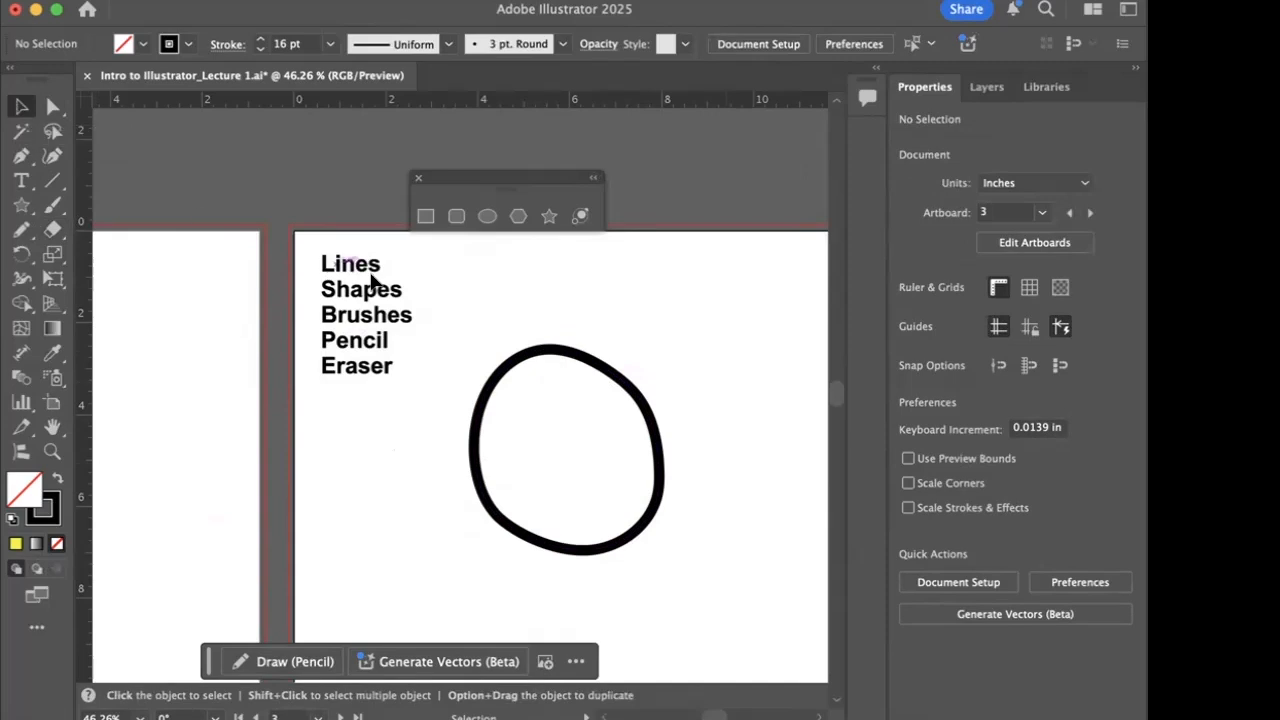
left_click(581, 360)
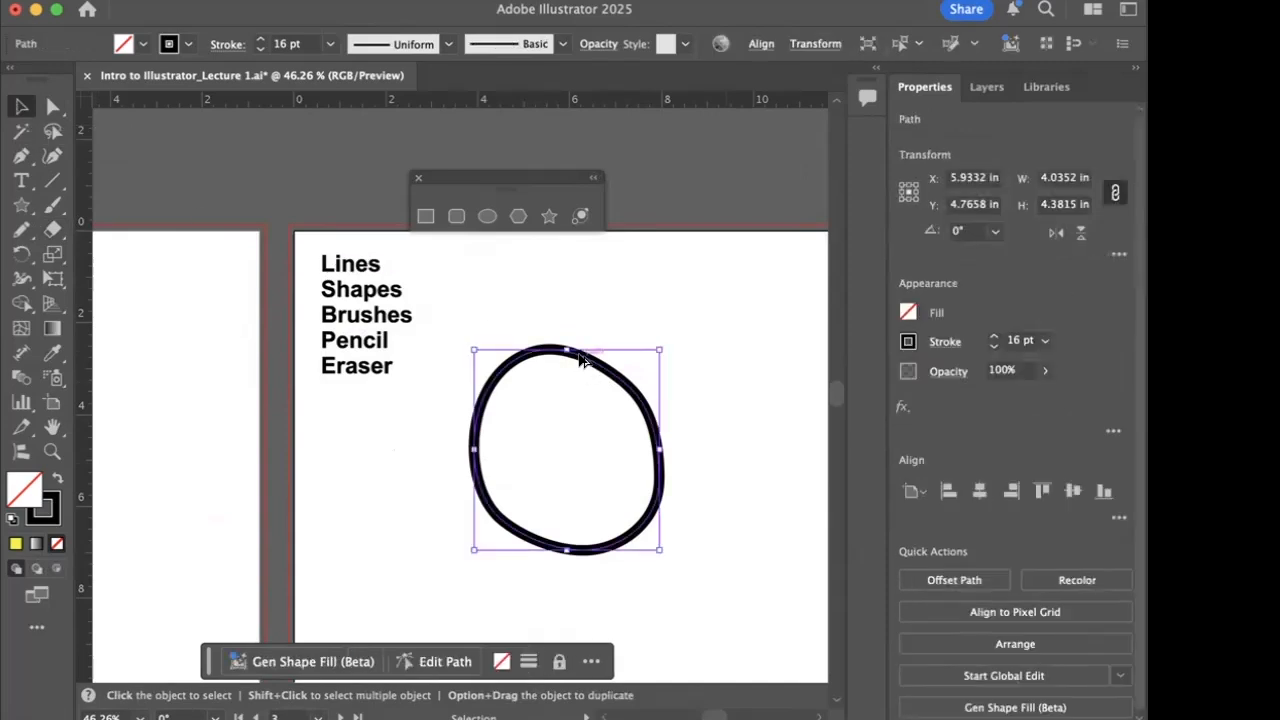
left_click_drag(581, 360, 755, 272)
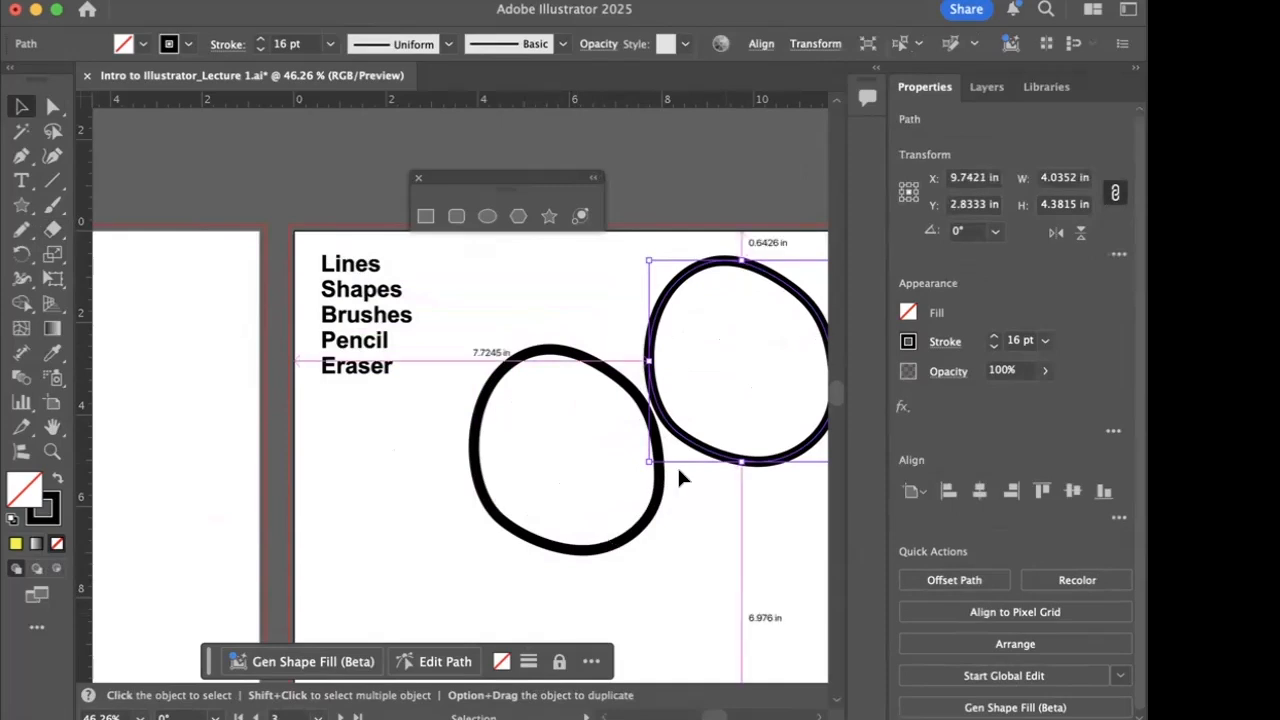
- Try making several more overlapping copies of the loop and undo them, keeping only the first duplicate
left_click_drag(656, 490, 759, 393, "alt")
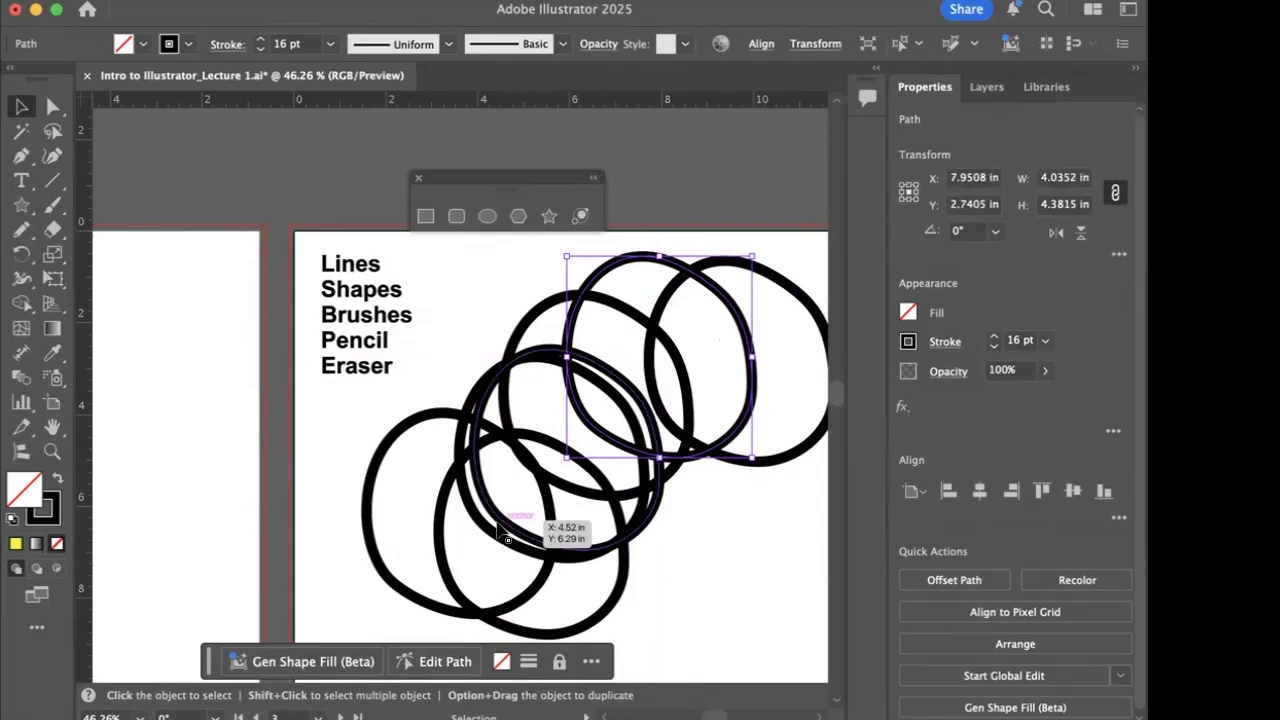
key("super+z")
key("super+z")
key("super+z")
key("super+z")
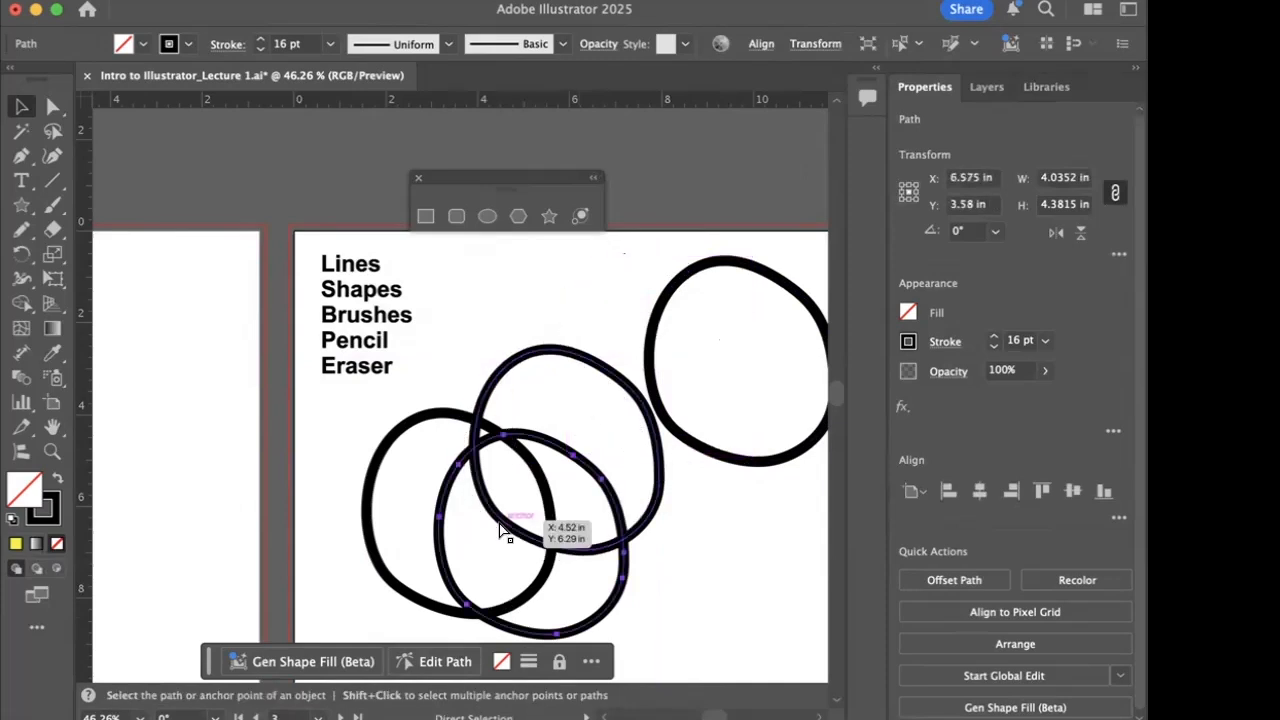
key("super+z")
key("v")
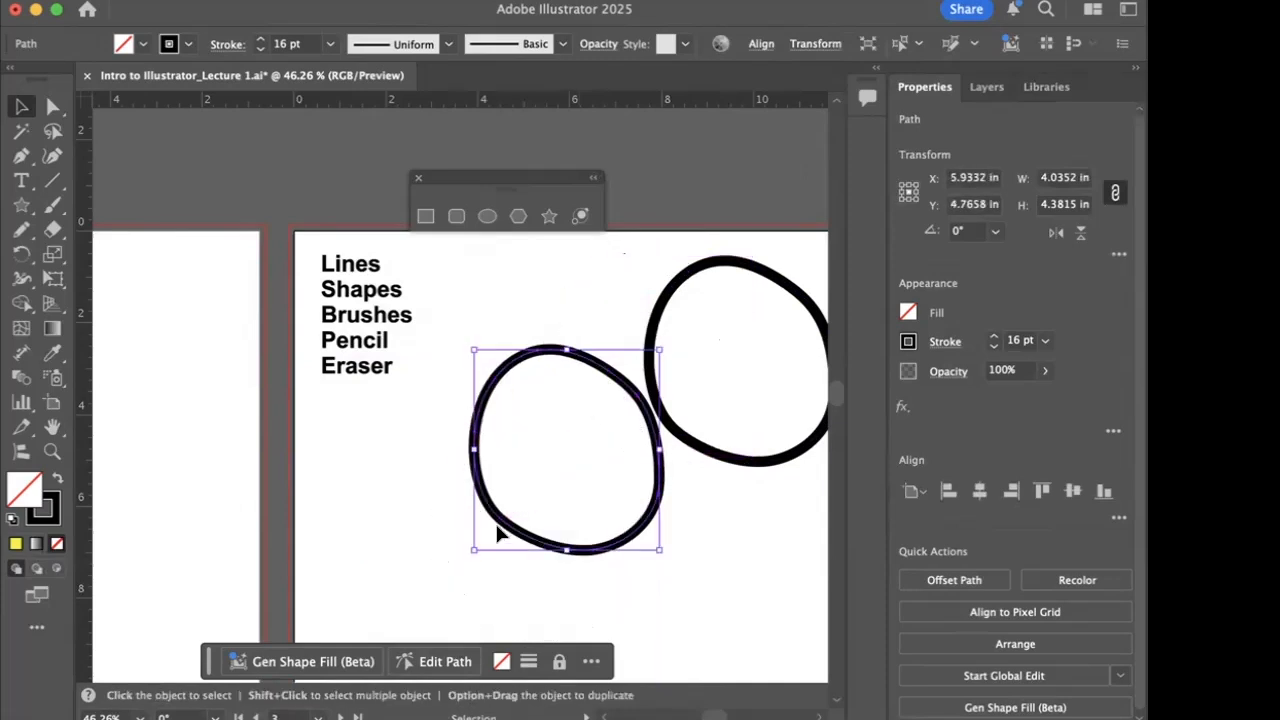
- Move the duplicate loop to about X 7.95 in, Y 4.00 in, overlapping the original, and erase two bands through only the selected duplicate
left_click(403, 521)
left_click_drag(718, 455, 645, 510)
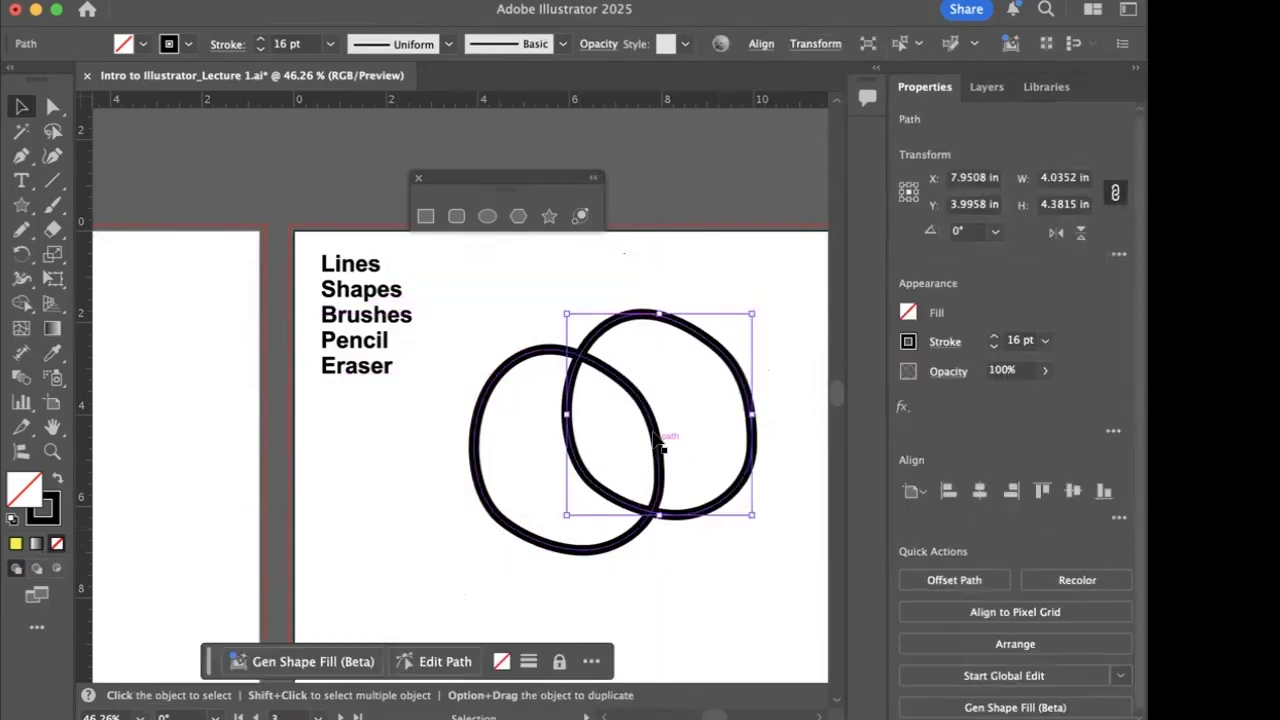
left_click(51, 231)
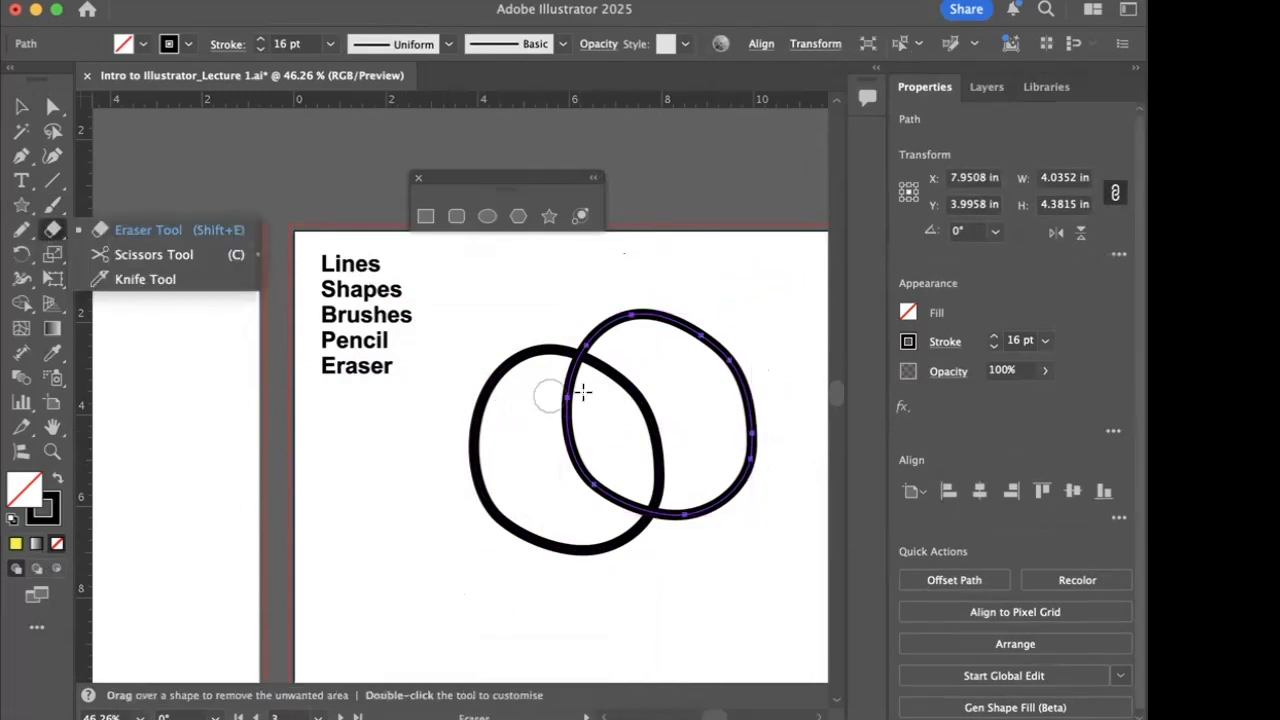
mouse_move(569, 297)
left_mouse_down()
mouse_move(629, 480)
mouse_move(634, 597)
left_mouse_up()
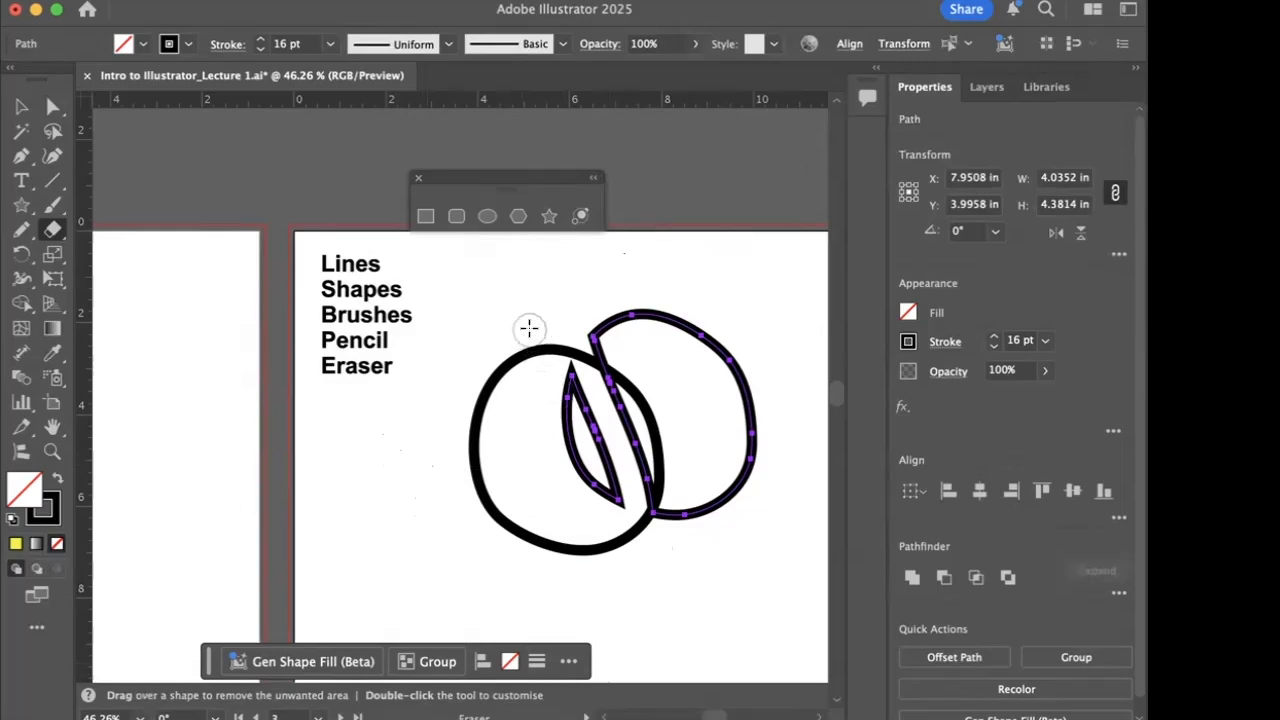
mouse_move(531, 320)
left_mouse_down()
mouse_move(751, 322)
mouse_move(721, 367)
mouse_move(729, 536)
left_mouse_up()
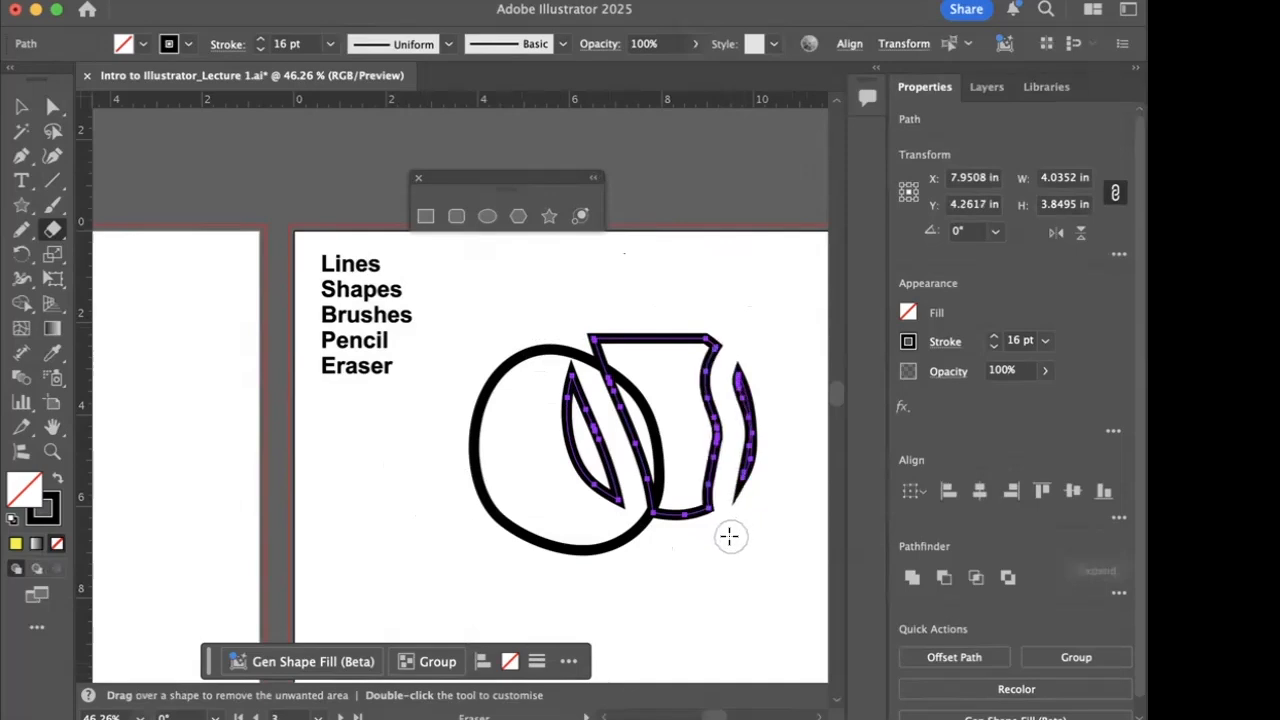
- Delete the original loop and all erased pieces of its duplicate from the artboard
key("super+equal")
key("super+equal")
key("super+equal")
key("super+equal")
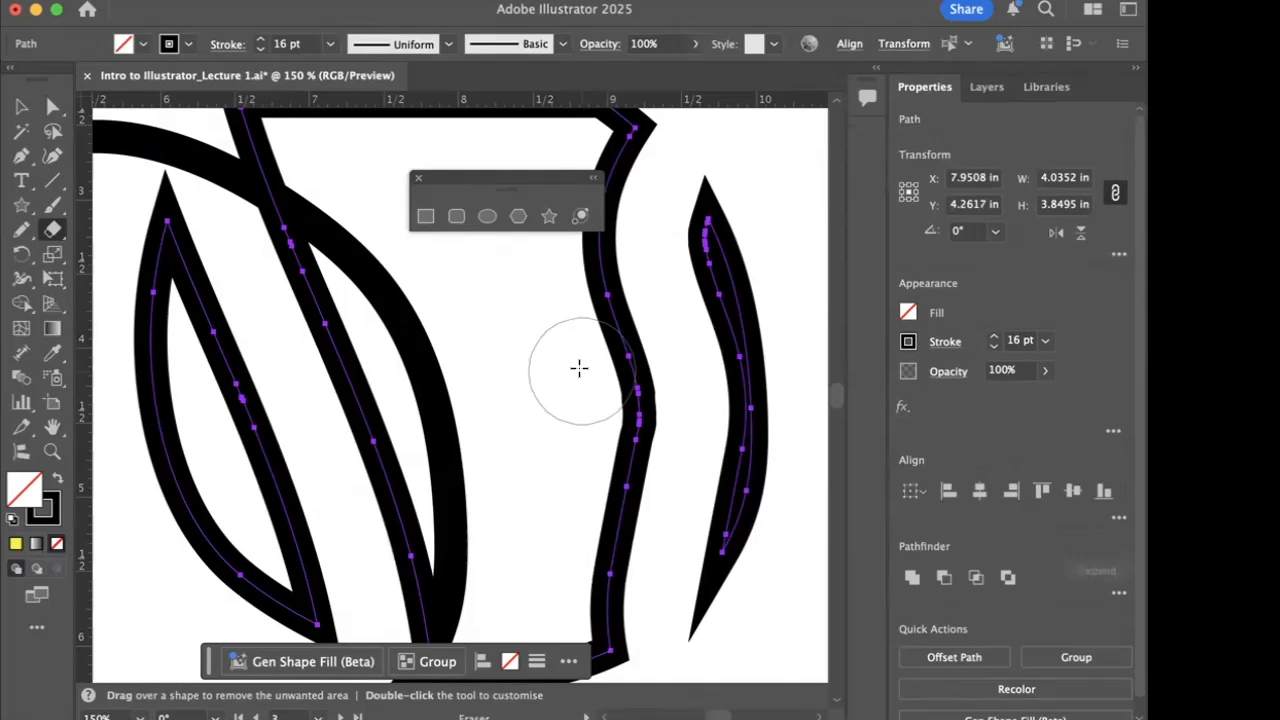
key("super+0")
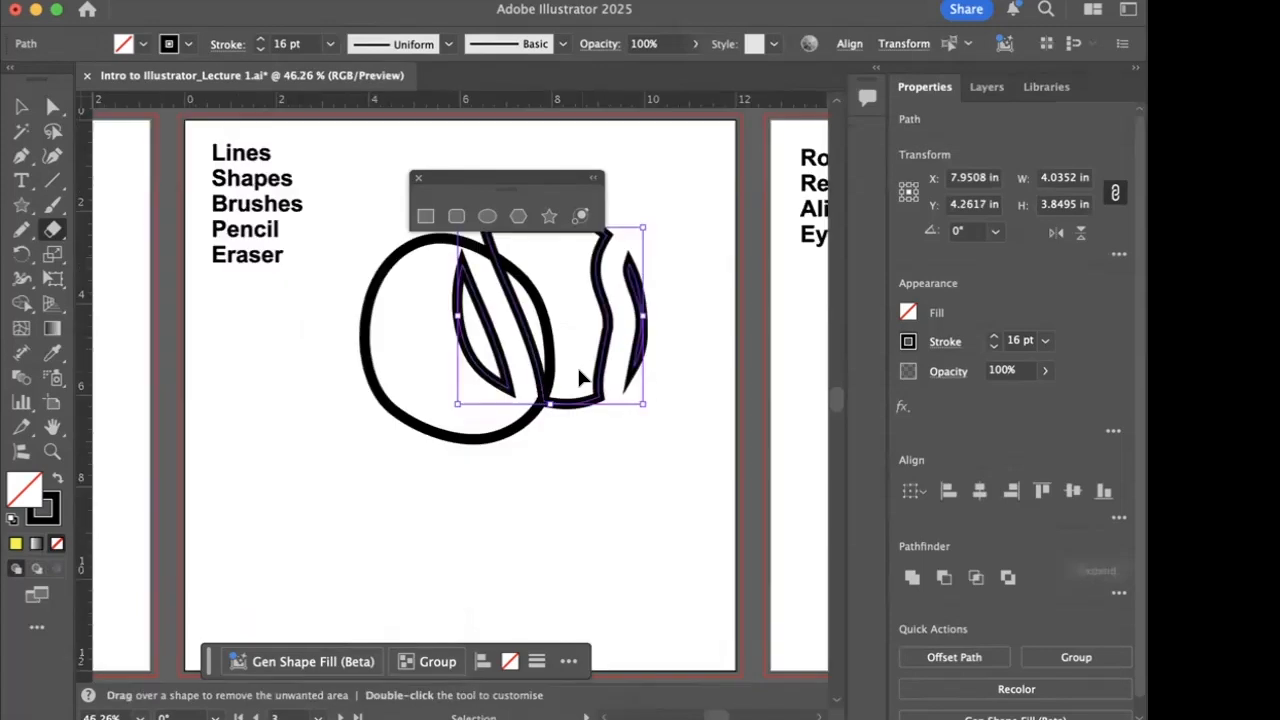
key("v")
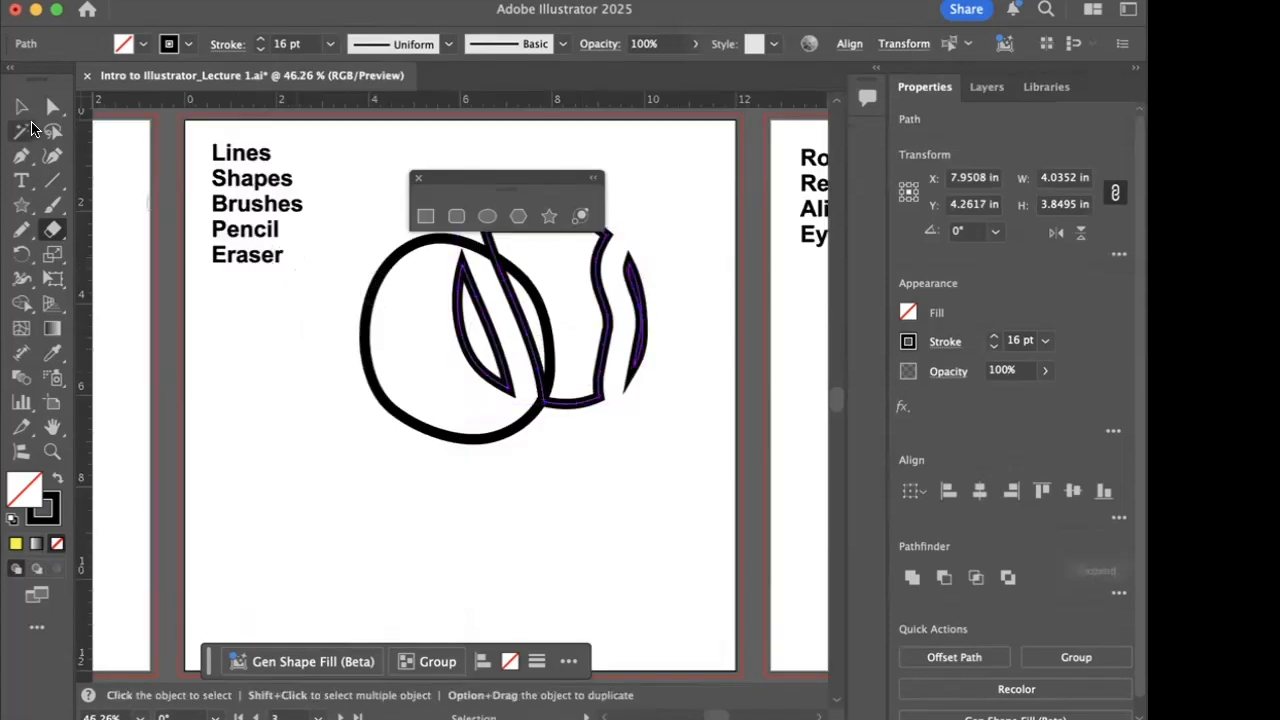
left_click_drag(344, 242, 643, 443)
key("Delete")
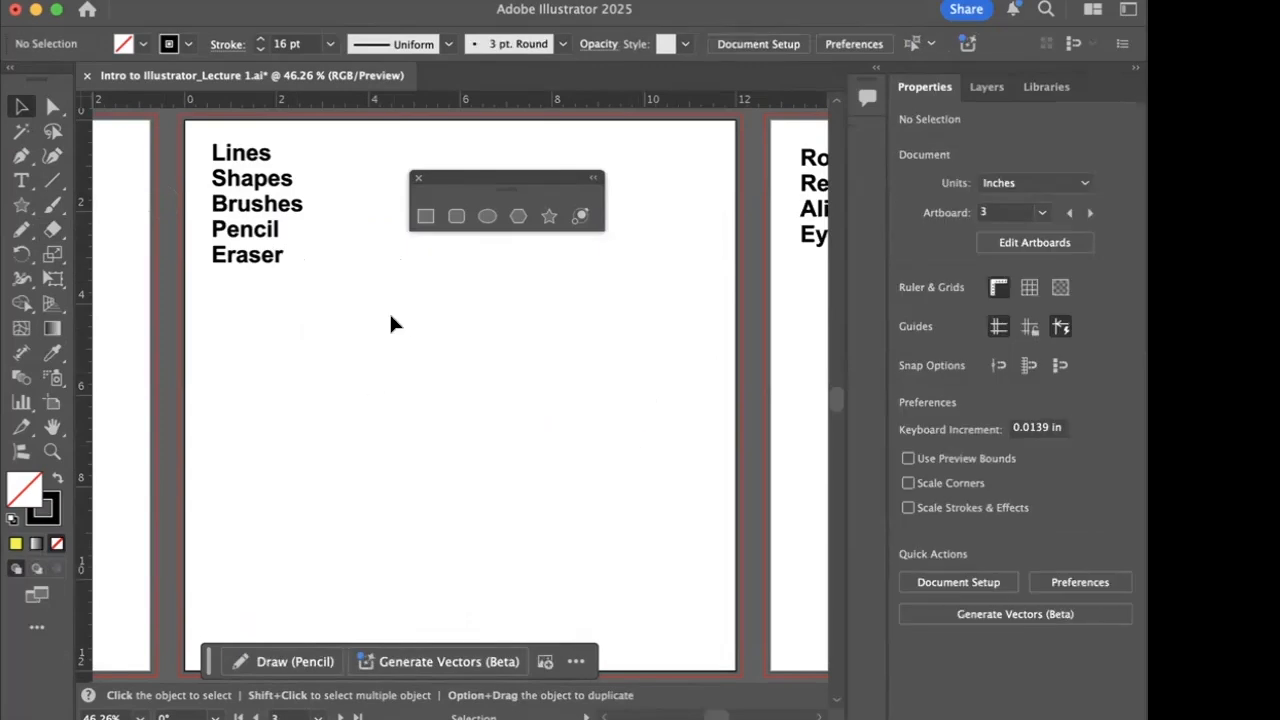
- Draw a five-pointed star about 3.75 in wide on the artboard headed Rotate, Reflect, Align and Eyedropper
scroll(391, 320, "right", 15)
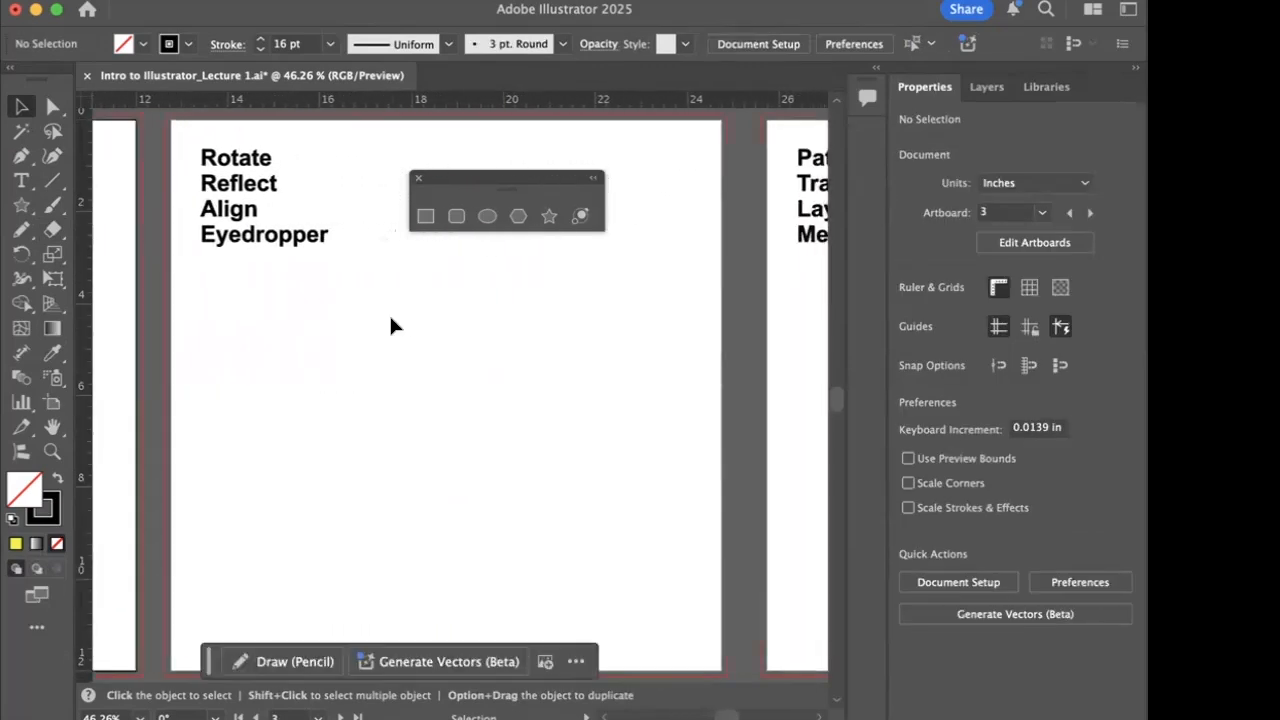
scroll(391, 320, "up", 3)
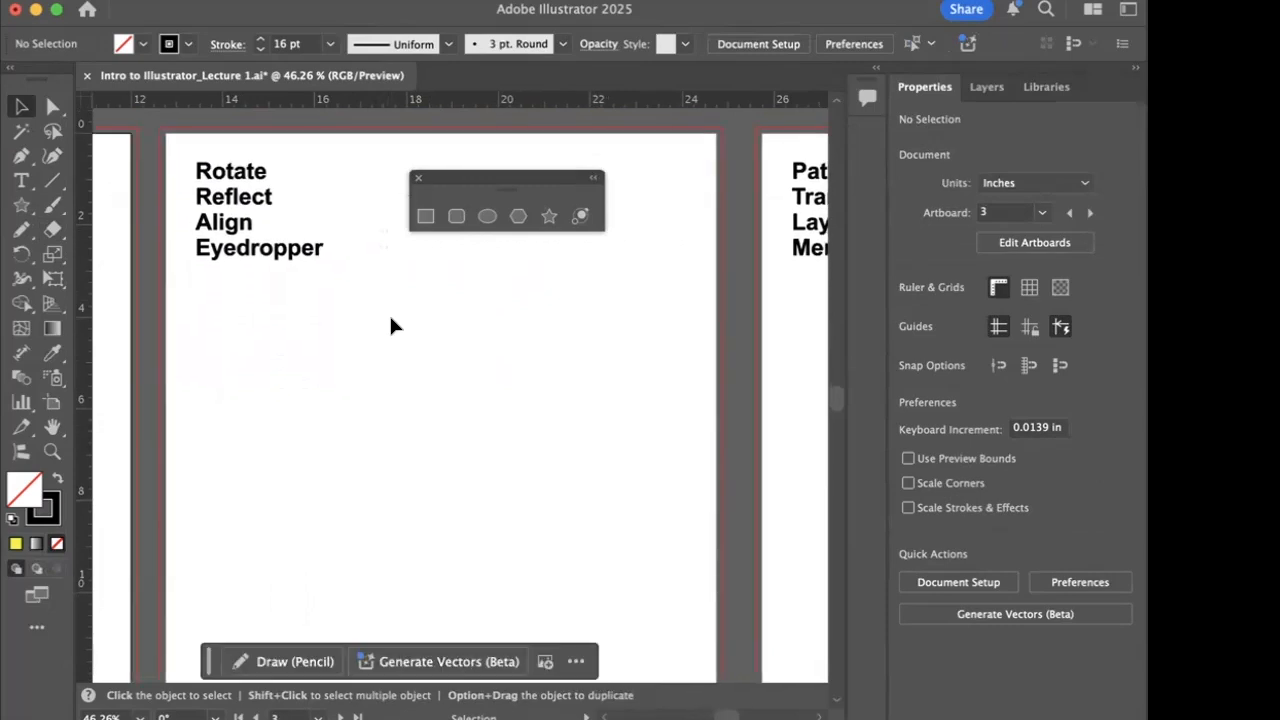
scroll(305, 358, "right", 2)
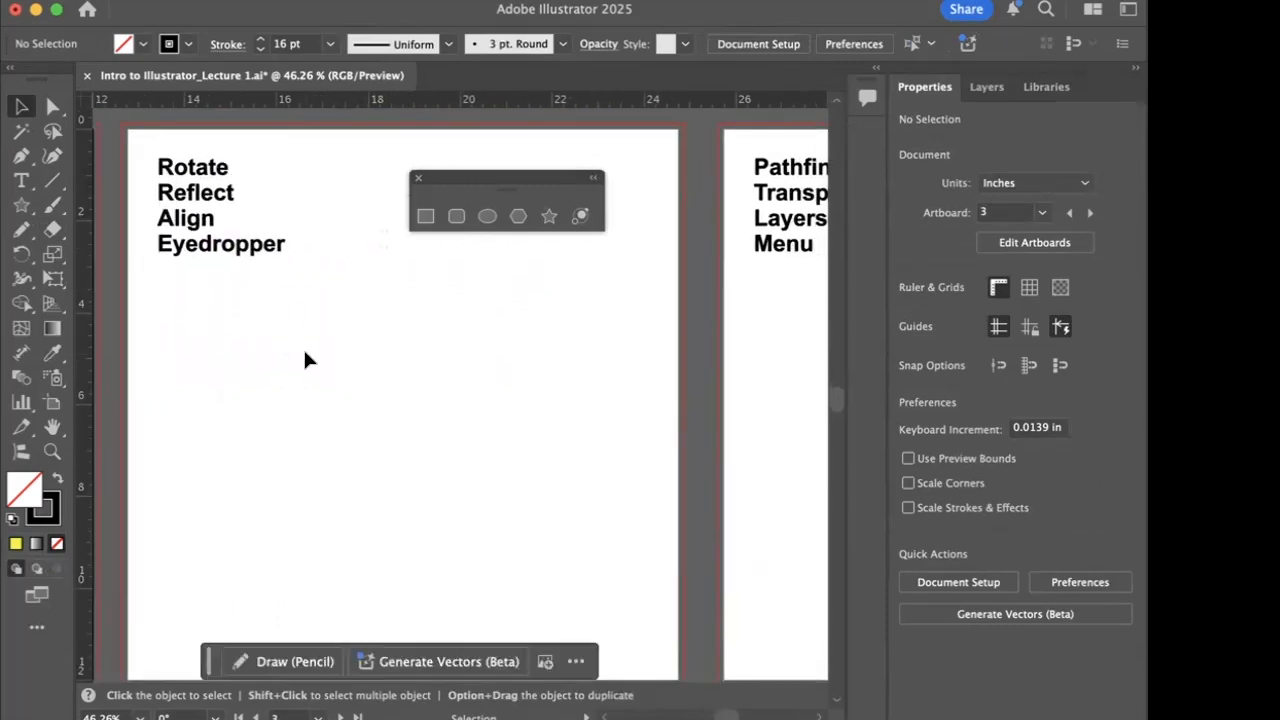
scroll(305, 358, "right", 13)
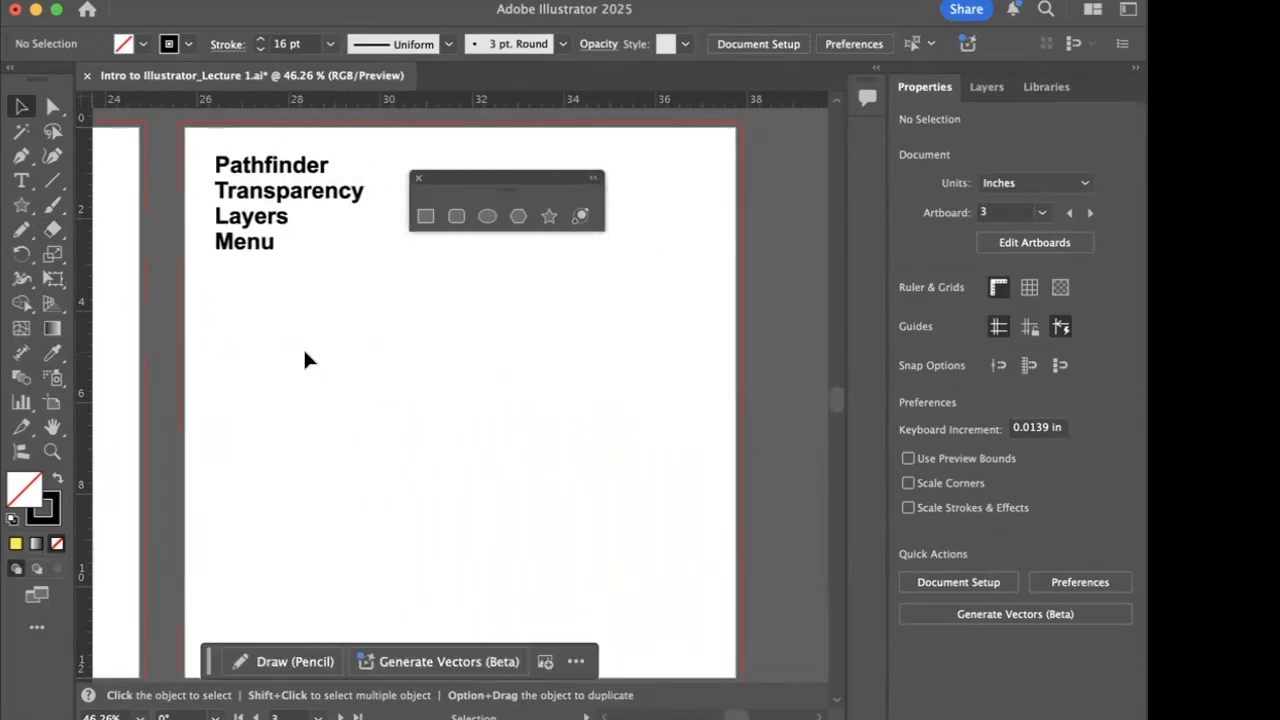
scroll(303, 358, "left", 12)
scroll(299, 356, "left", 2)
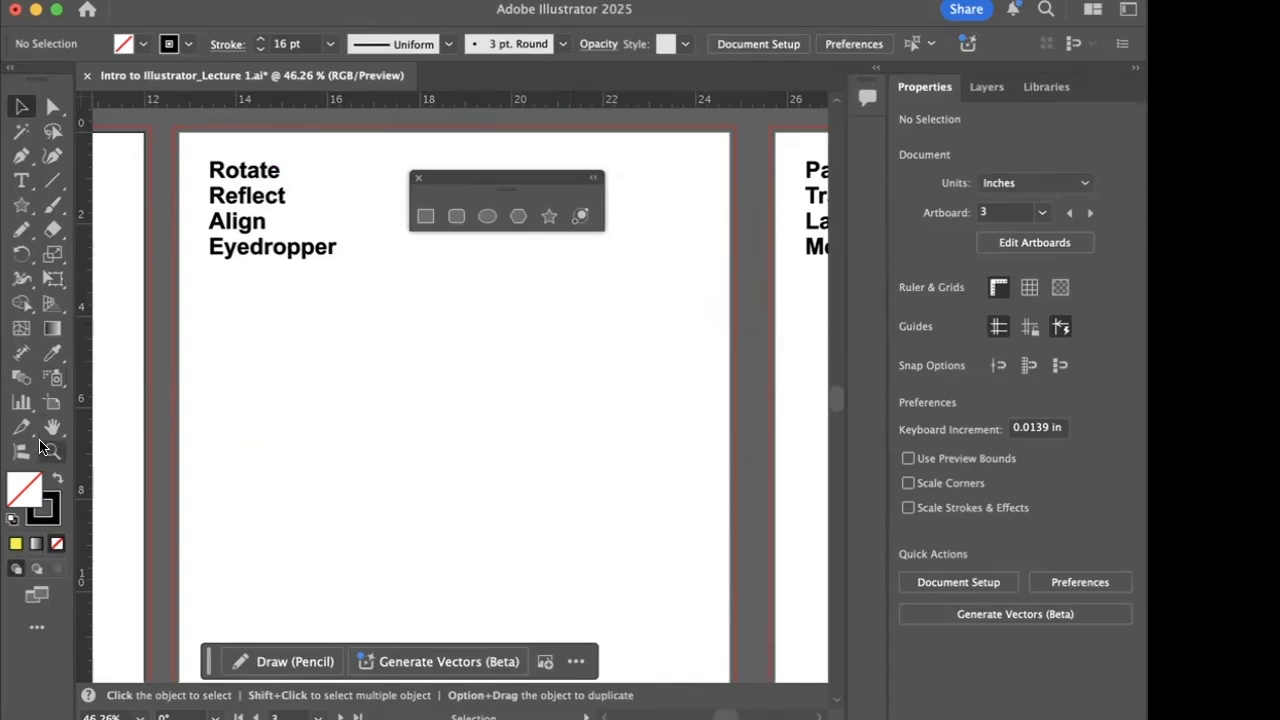
left_click(21, 204)
left_click_drag(356, 380, 355, 463)
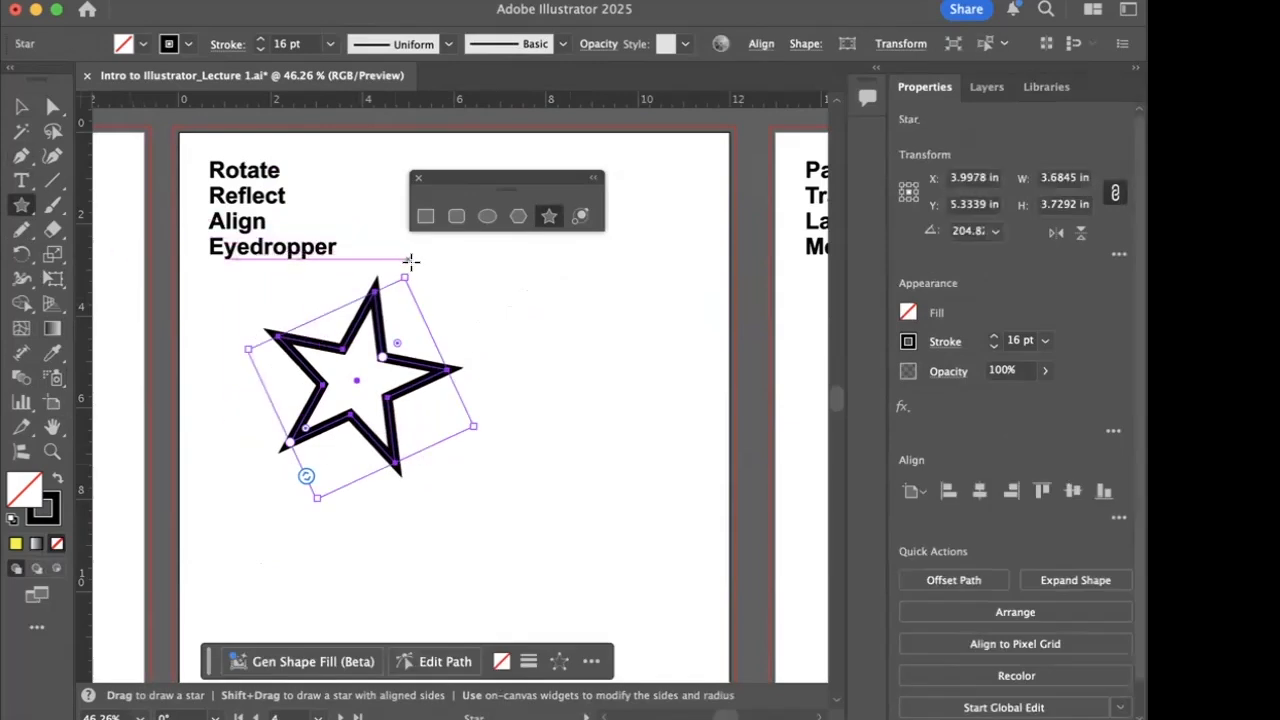
left_click_drag(413, 266, 383, 256)
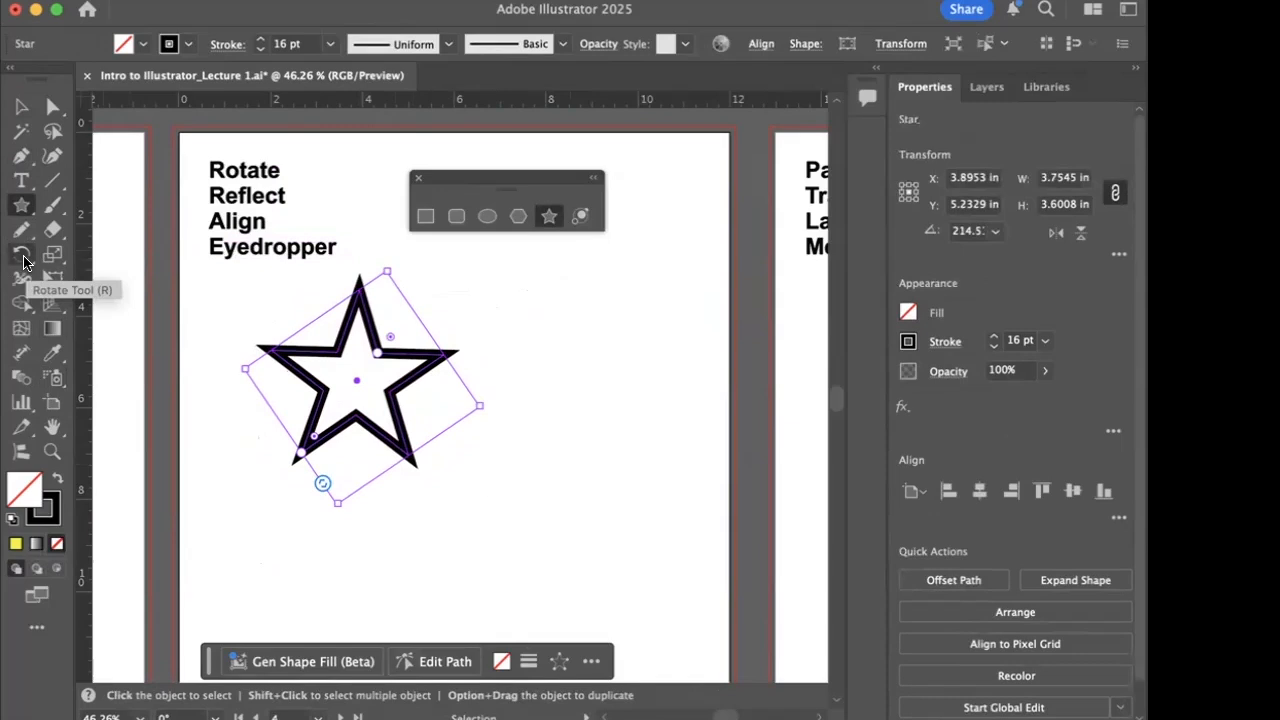
- Detach the Rotate and Reflect tools as a floating panel beneath the heading text and close the floating shape tools panel
left_click(25, 262)
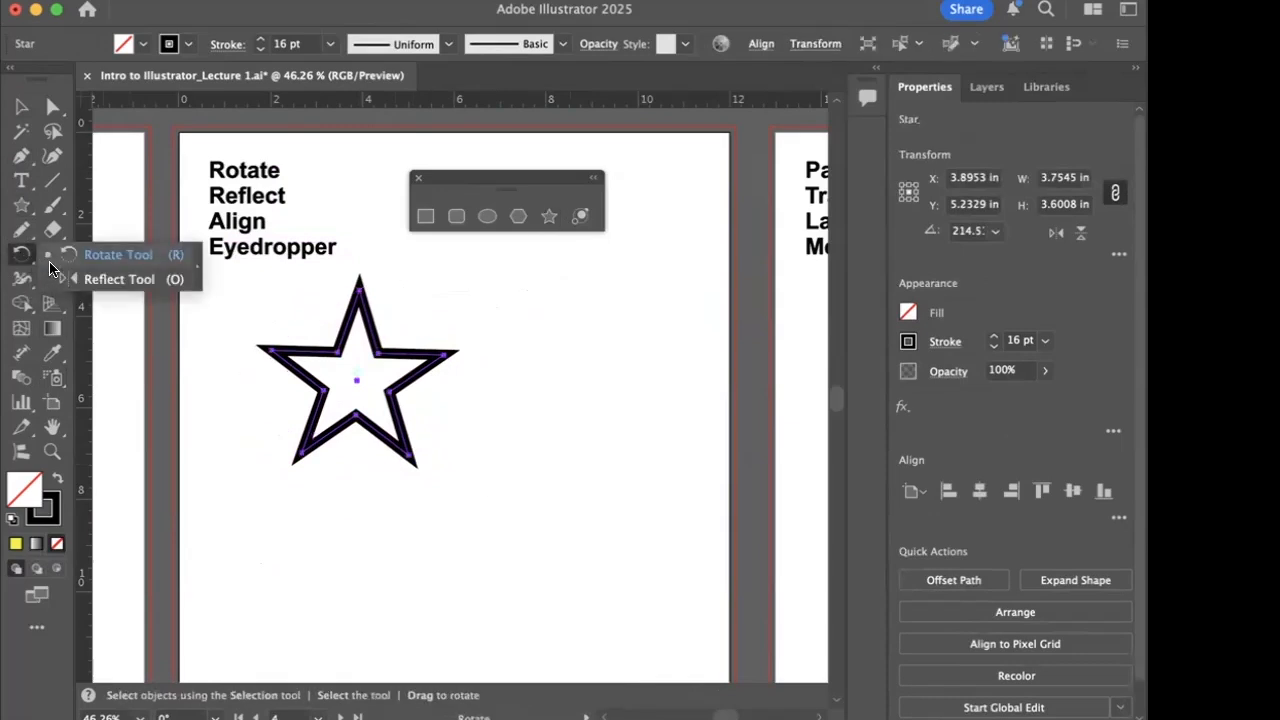
left_click(195, 271)
left_click_drag(68, 271, 226, 282)
left_click(418, 178)
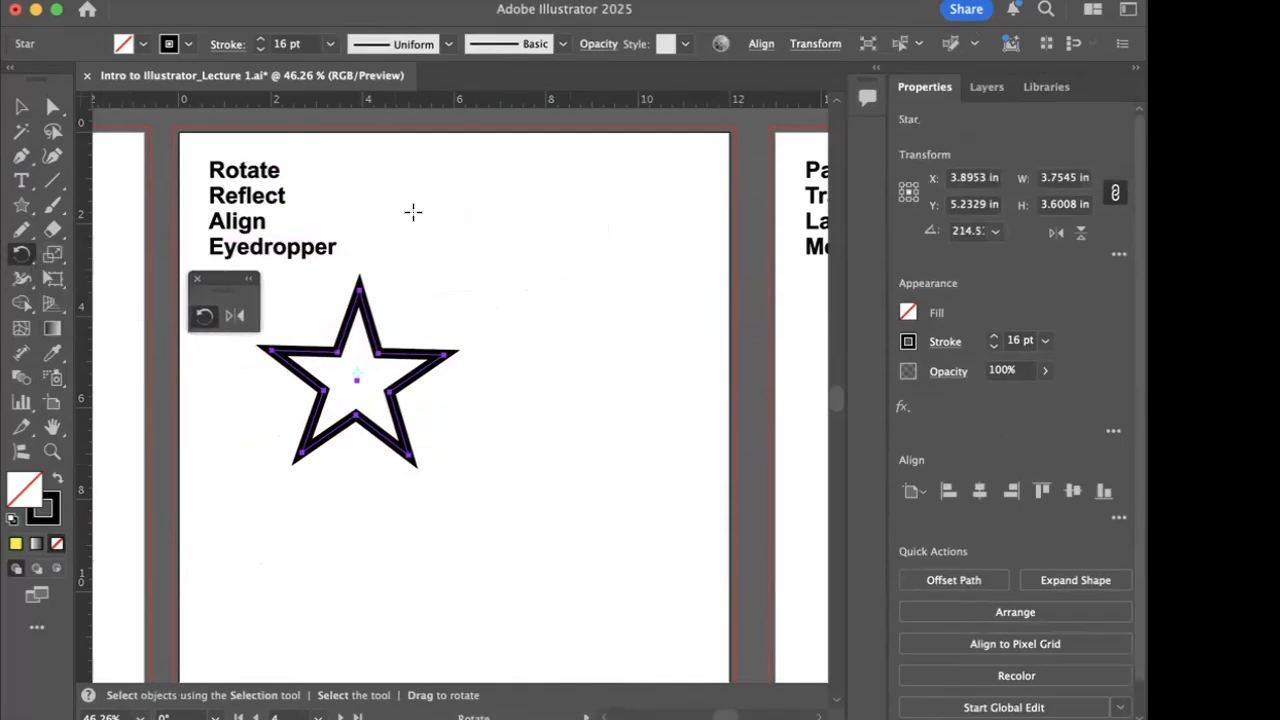
- Rotate the selected star by an exact angle of 45°
double_click(204, 317)
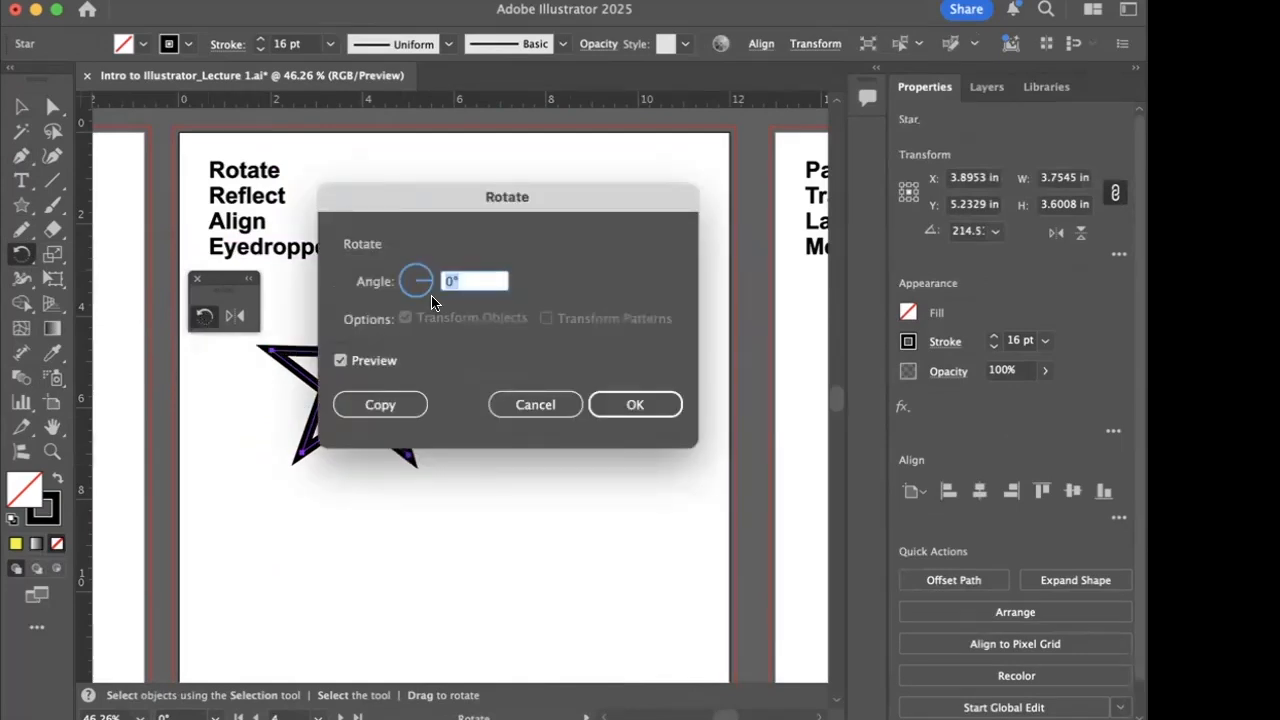
type("45")
left_click_drag(563, 237, 878, 255)
left_click(927, 425)
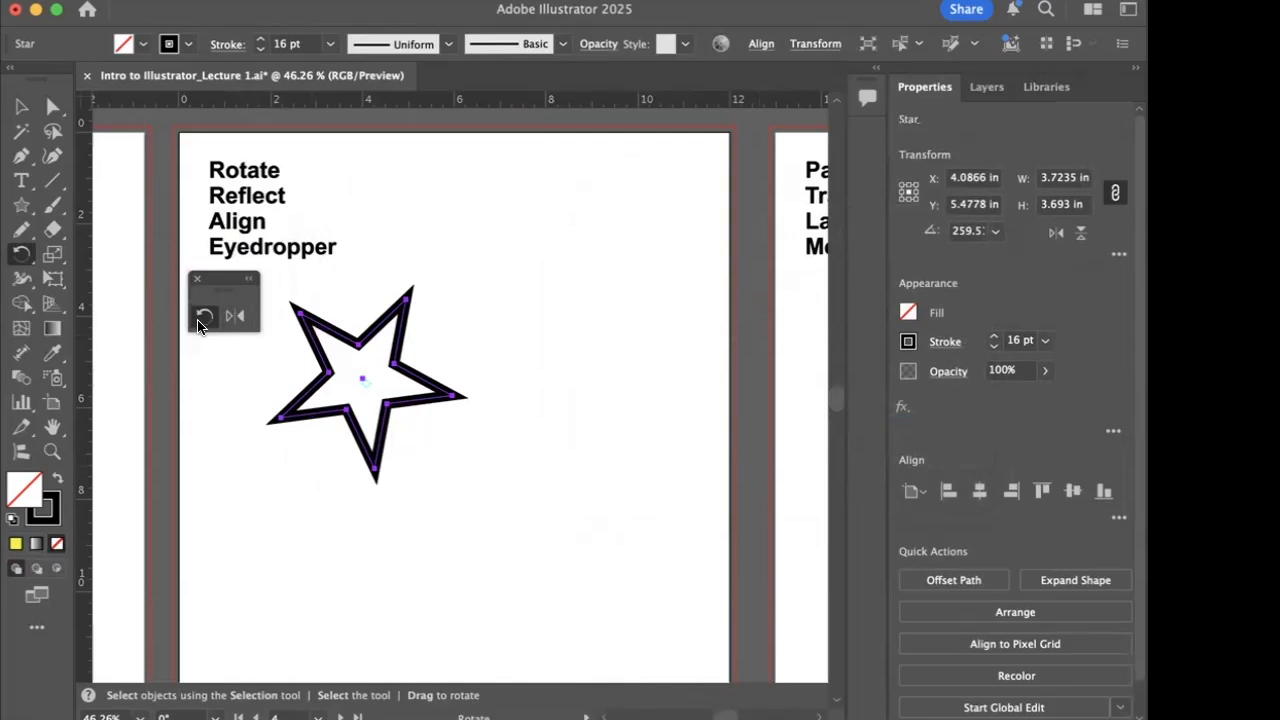
- Create a reflected copy of the star across the vertical axis, keeping the original
left_click(238, 318)
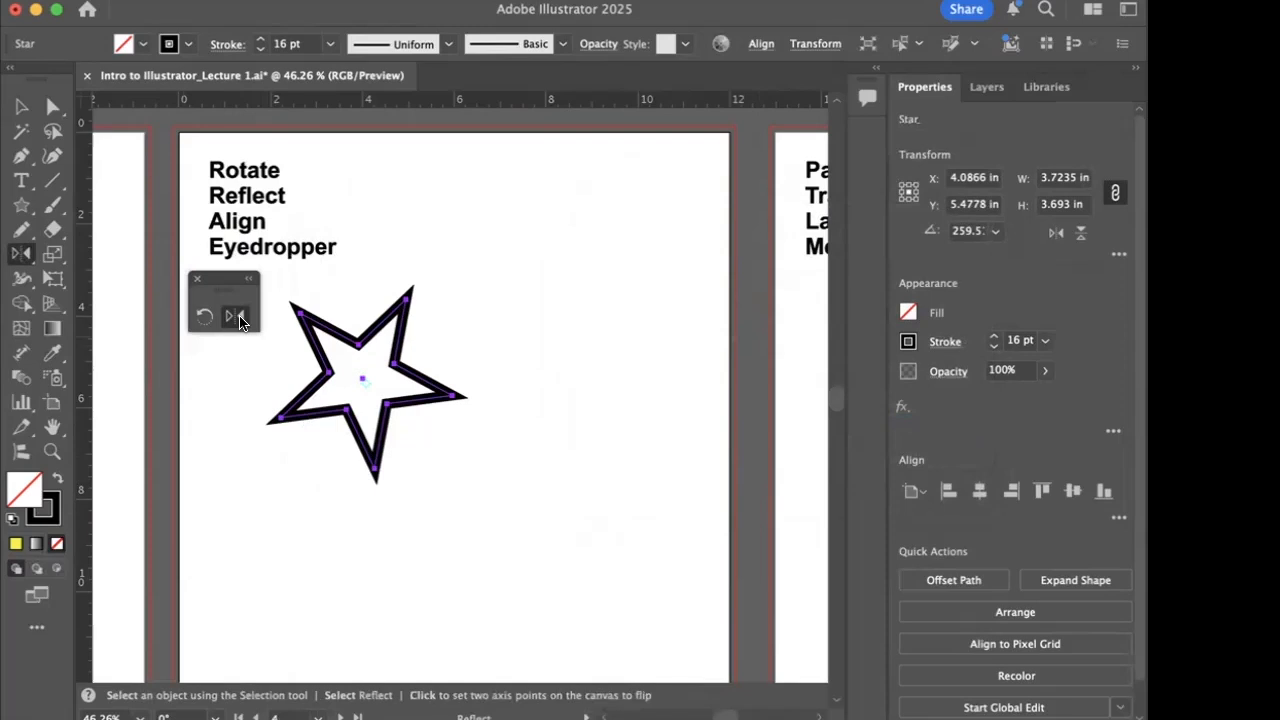
double_click(240, 318)
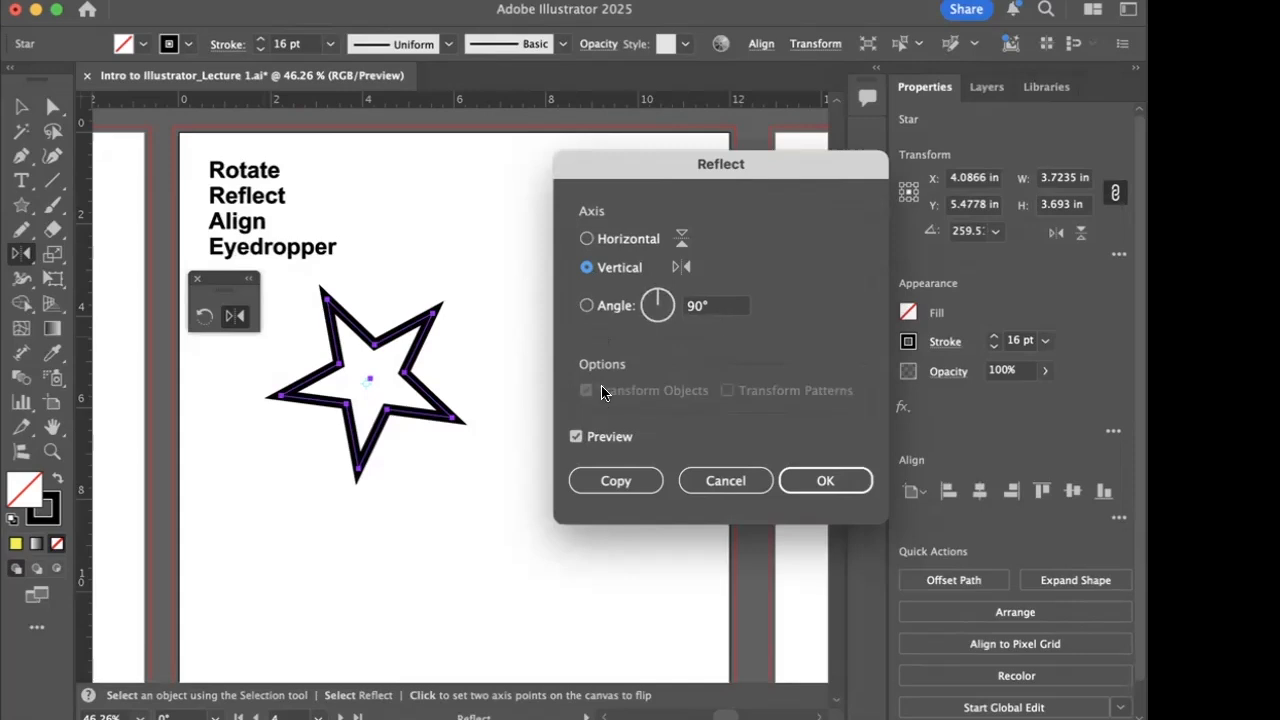
left_click(616, 481)
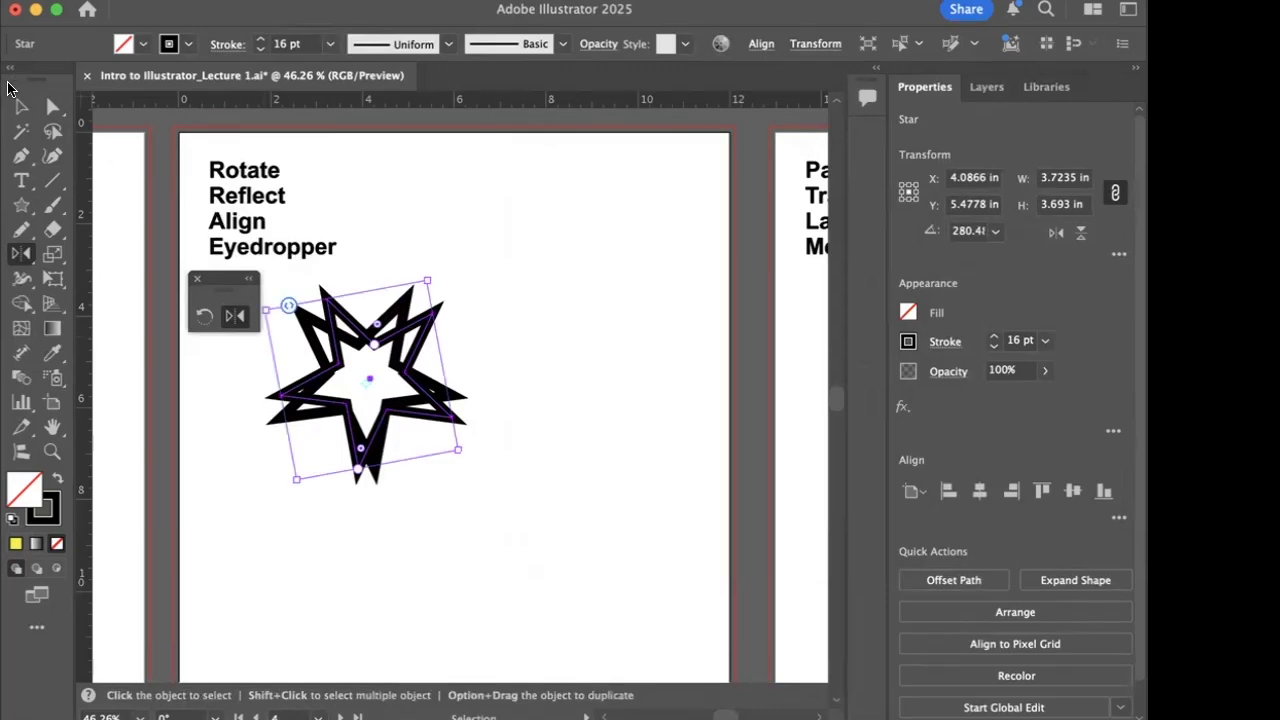
- Move the reflected star horizontally to the right of the original so that their inner points touch
left_click(20, 106)
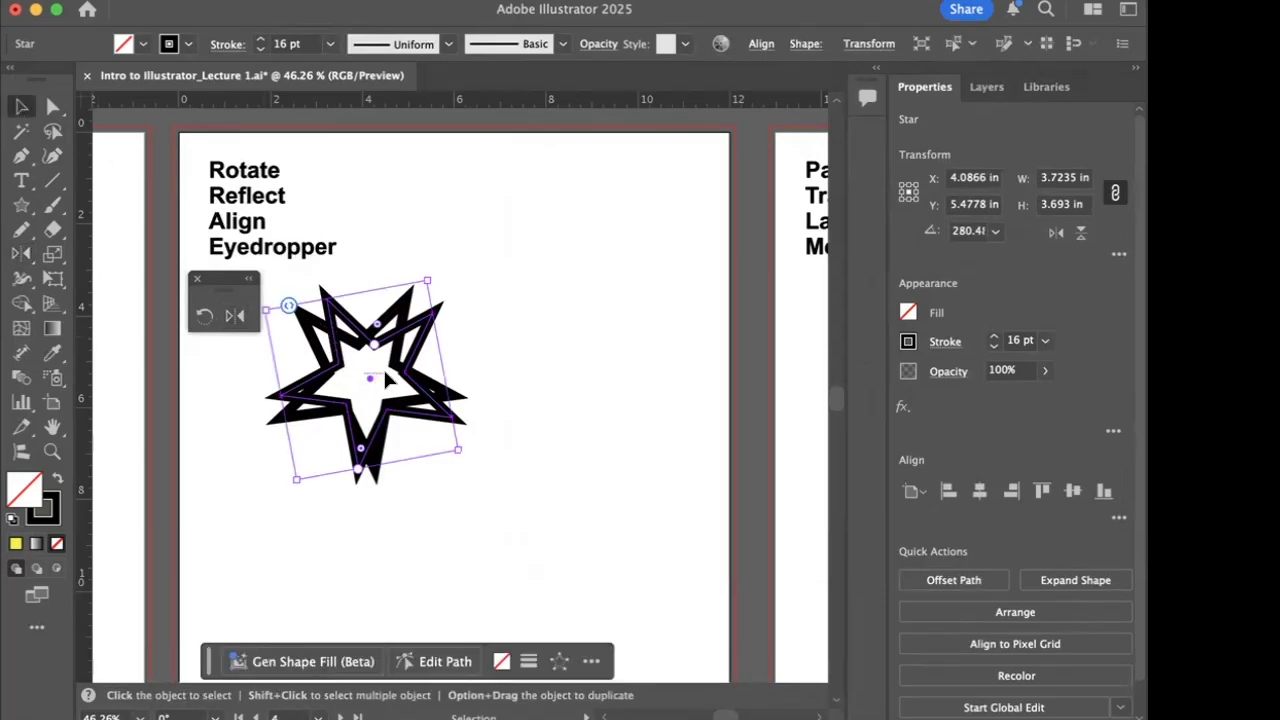
left_click(473, 373)
left_click_drag(429, 343, 601, 340)
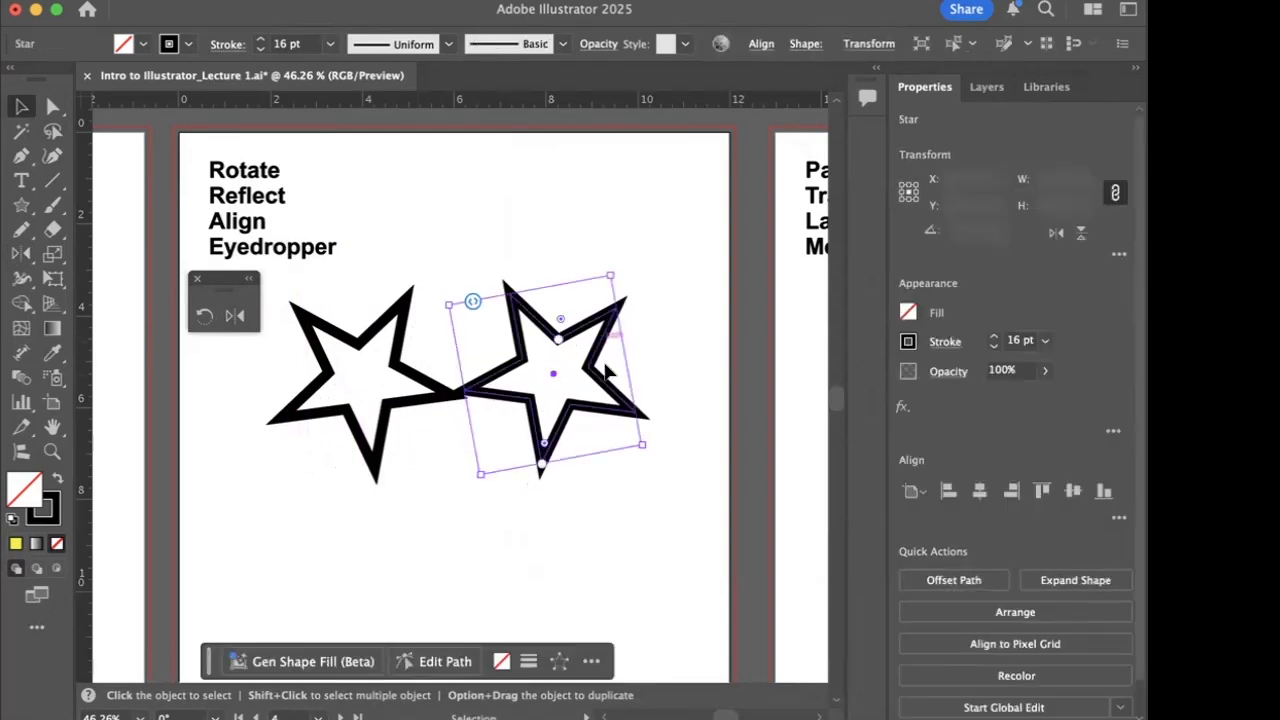
left_click(431, 520)
- Select both stars together and delete them from the artboard
left_click_drag(312, 376, 619, 430)
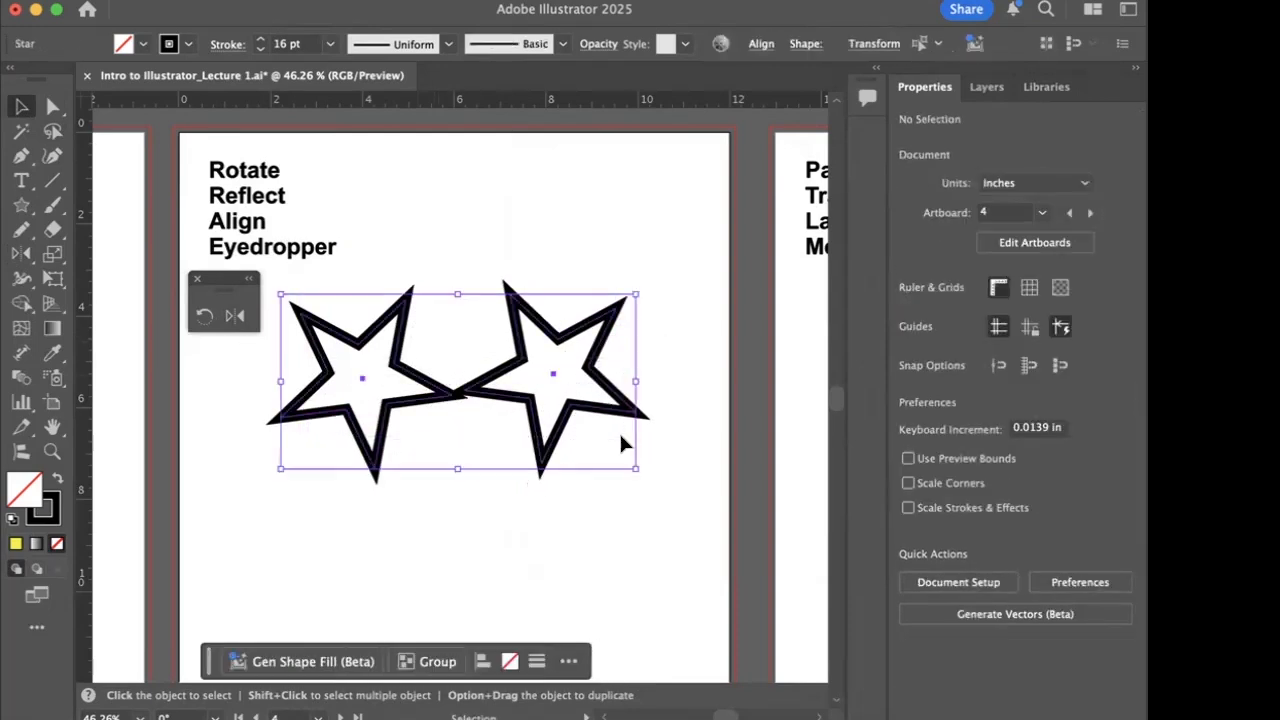
left_click(333, 551)
left_click_drag(642, 348, 312, 412)
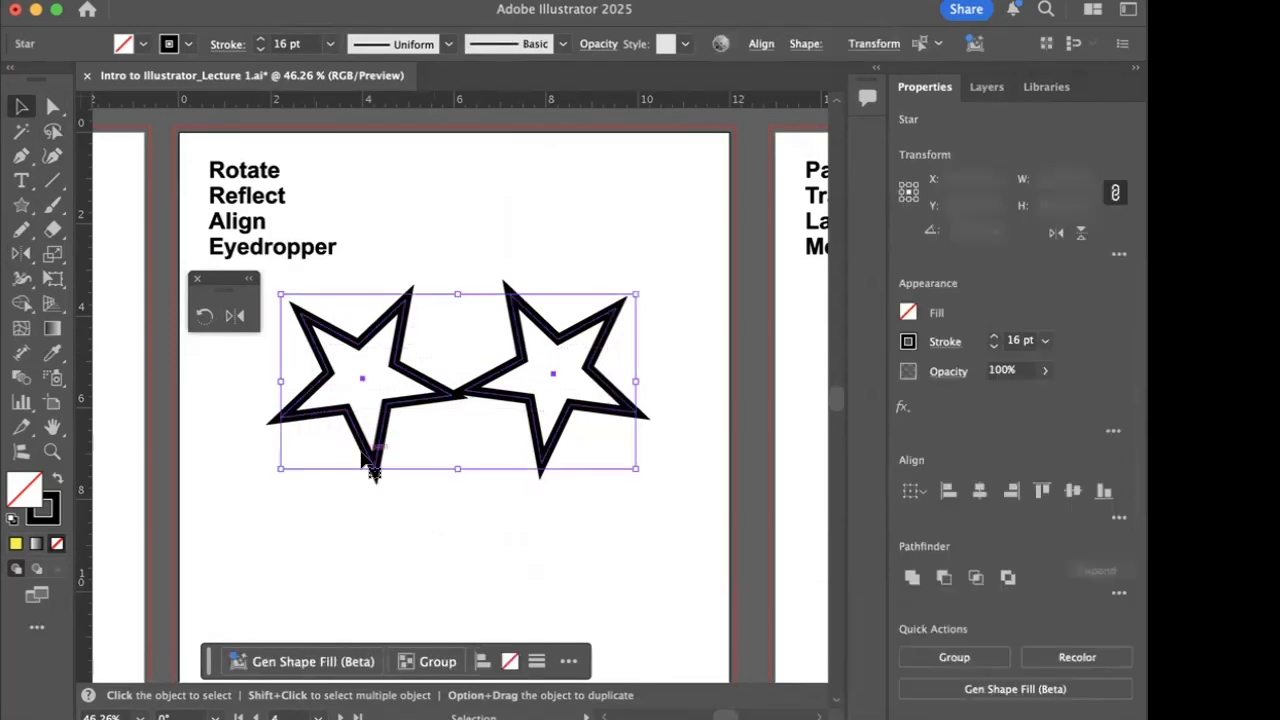
key("Delete")
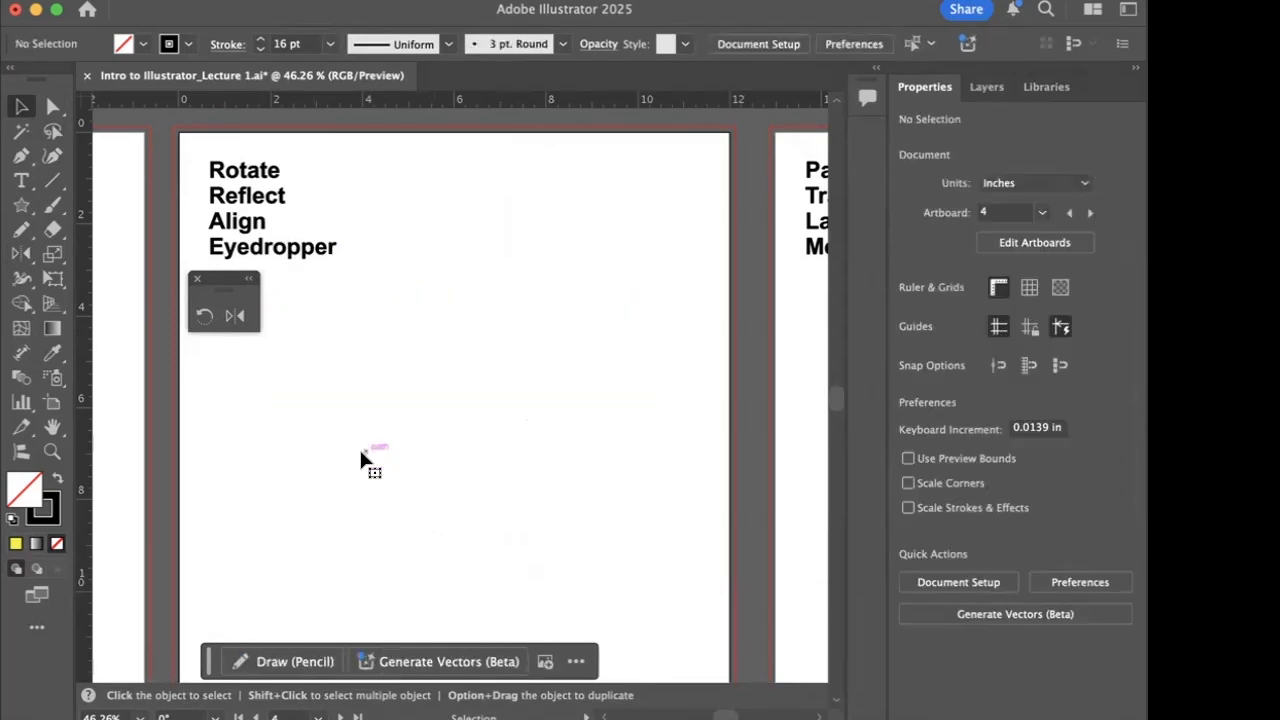
- Draw a square about 0.82 in wide near the middle of the artboard, and undo a second, larger square beside it
left_click(24, 207)
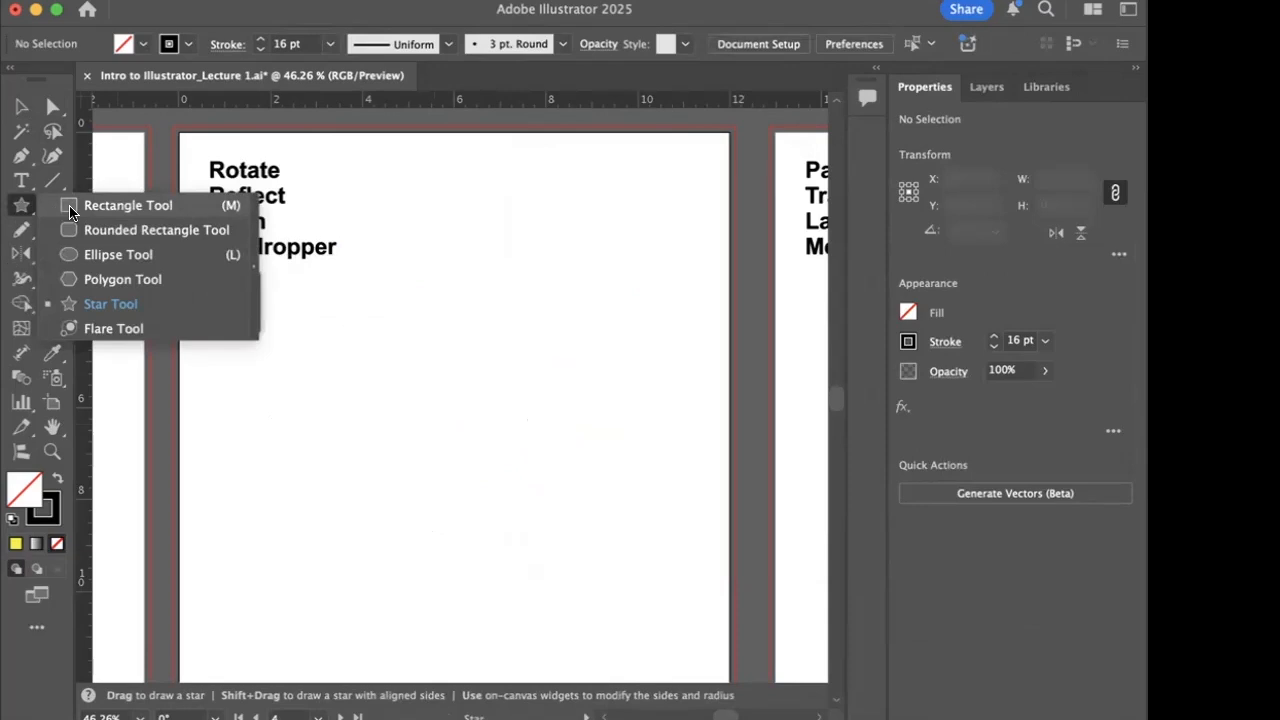
left_click(70, 206)
left_click_drag(361, 407, 402, 447)
left_click_drag(454, 397, 516, 458)
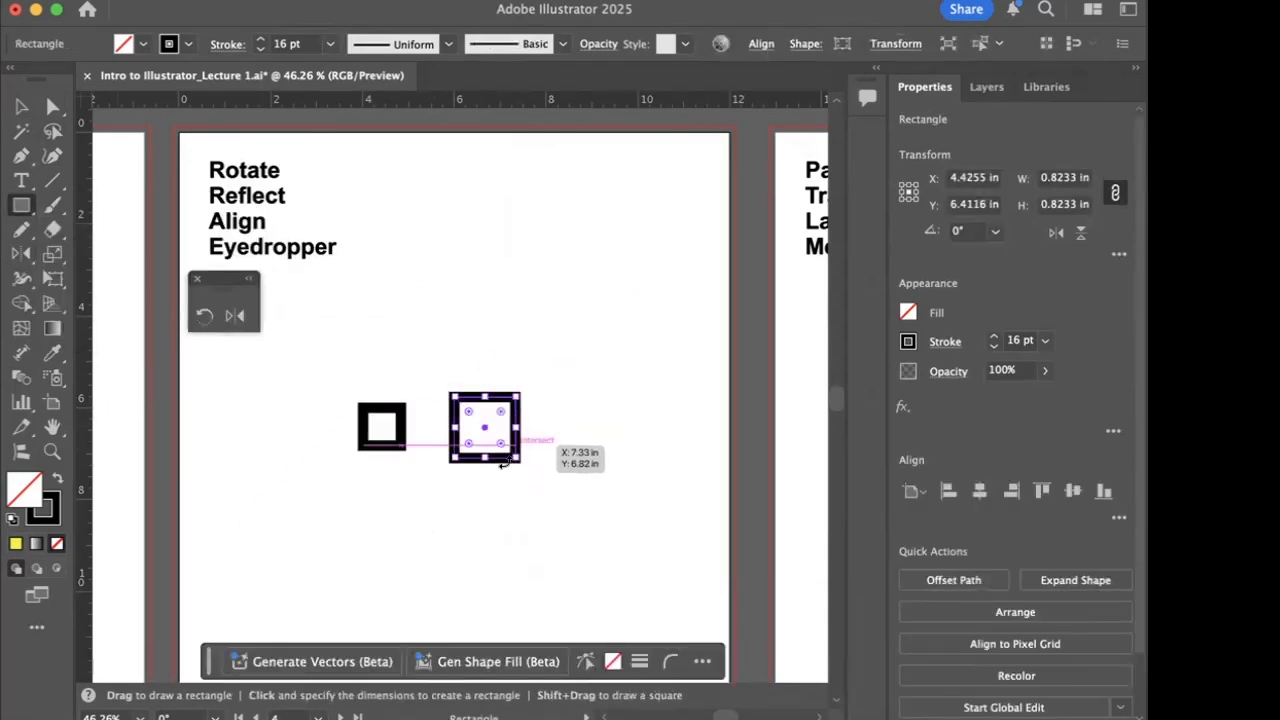
key("super+z")
- Duplicate the square three times to the right, forming a horizontal row of four with uneven gaps
key("v")
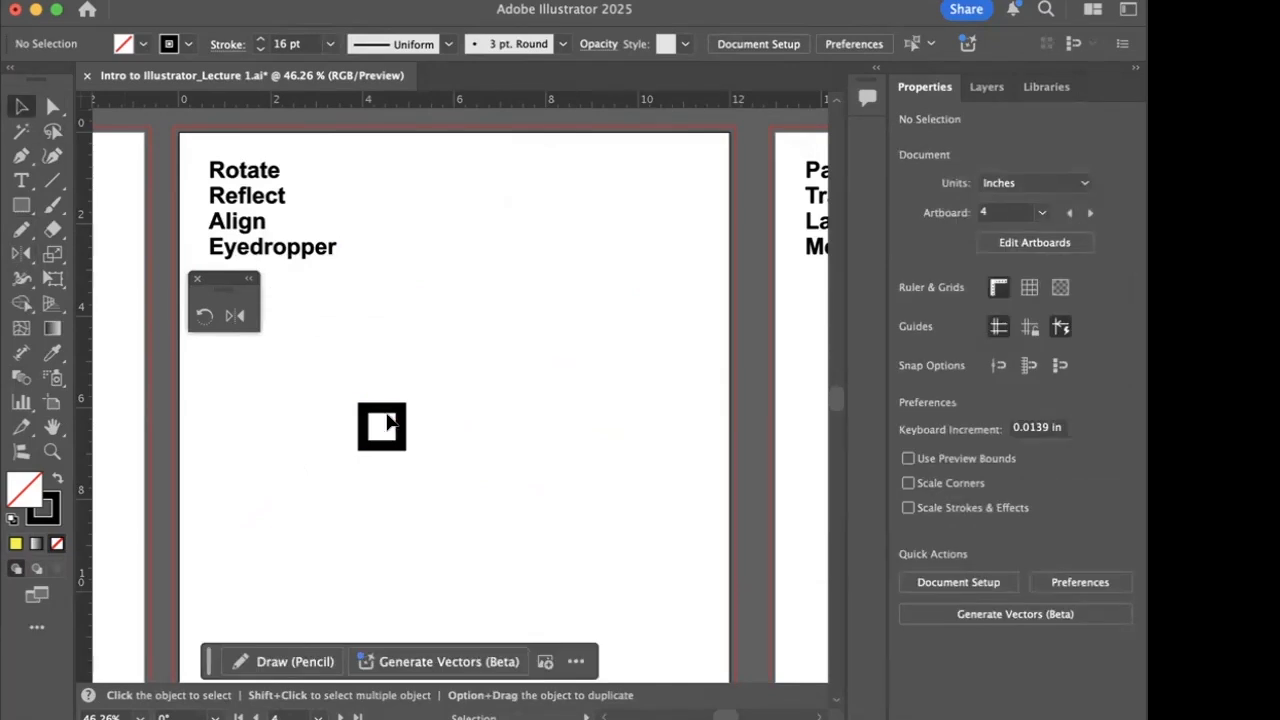
left_click_drag(396, 432, 558, 430)
left_click(367, 523)
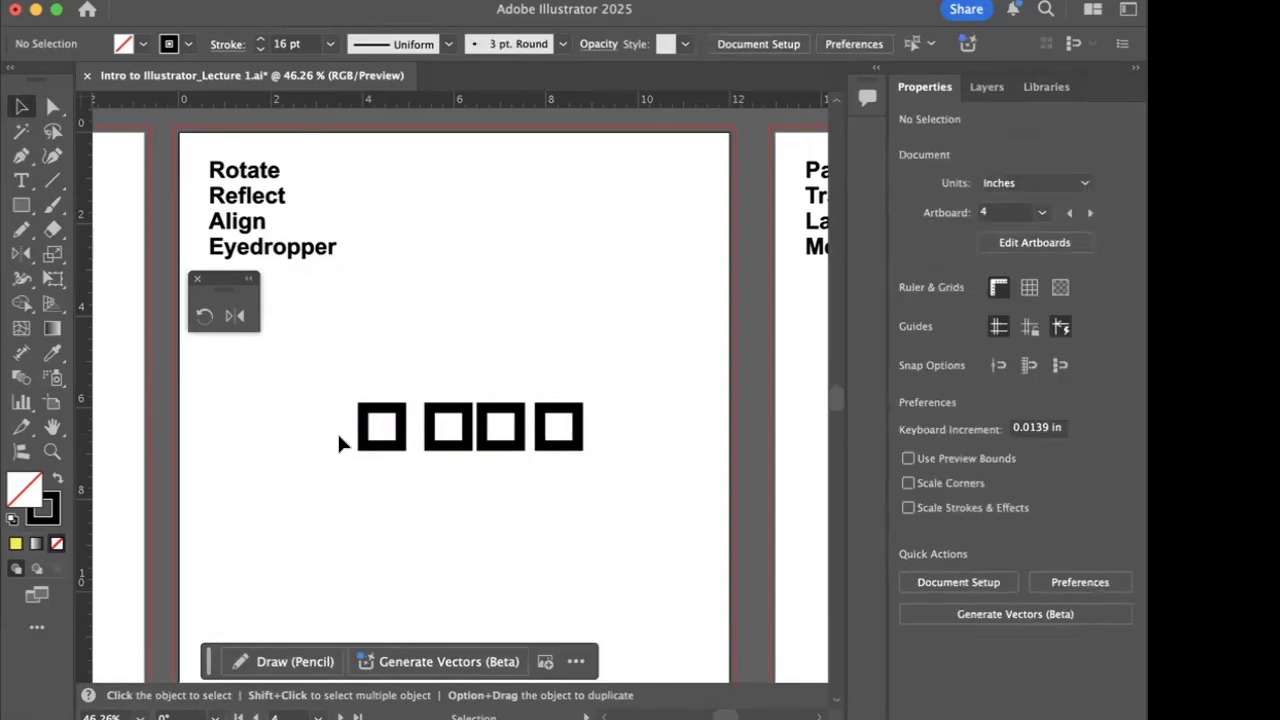
- Select all four squares and equalise the gaps between them with horizontal distribute spacing, aligned to the selection
key("o")
left_click(21, 106)
left_click_drag(358, 374, 602, 468)
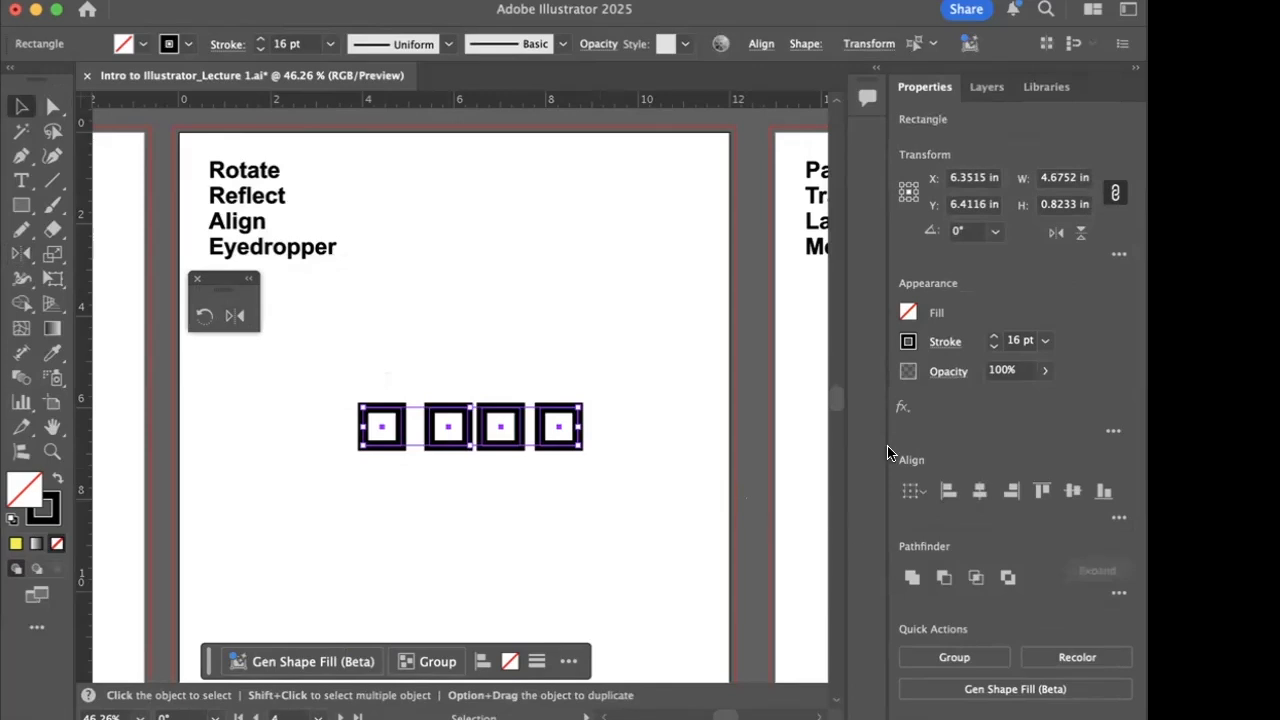
left_click(855, 5)
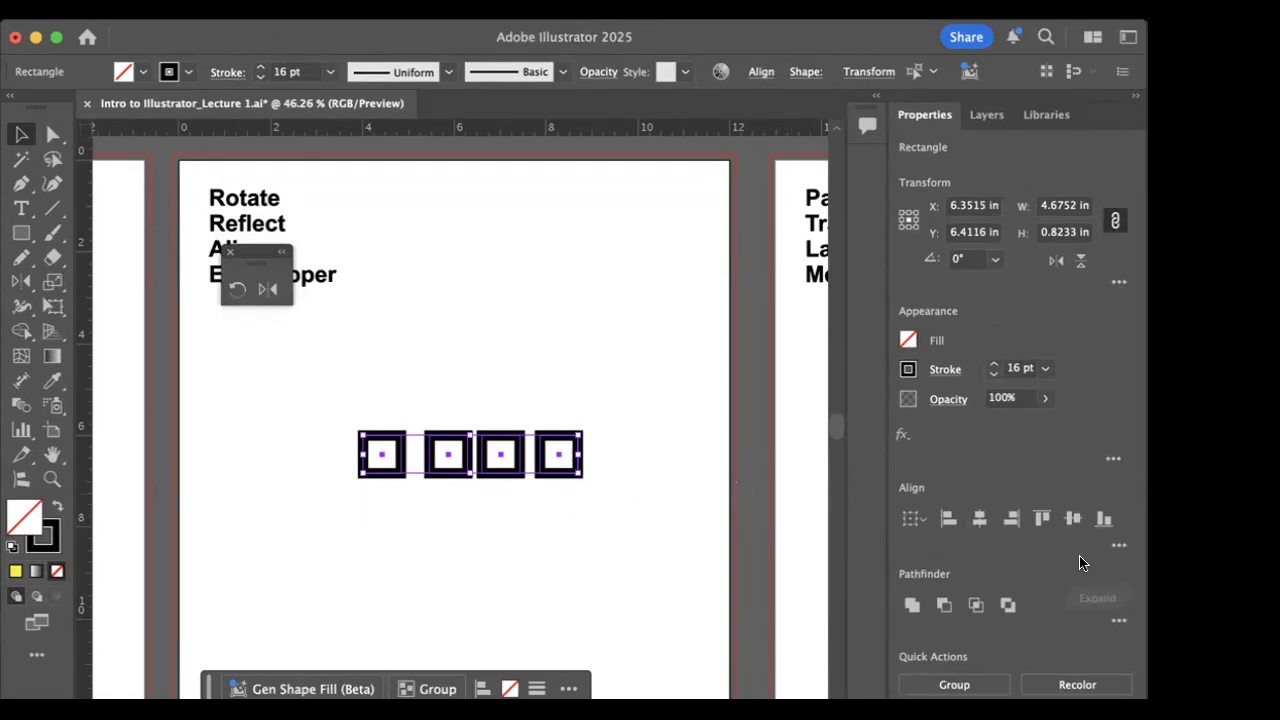
left_click(1119, 545)
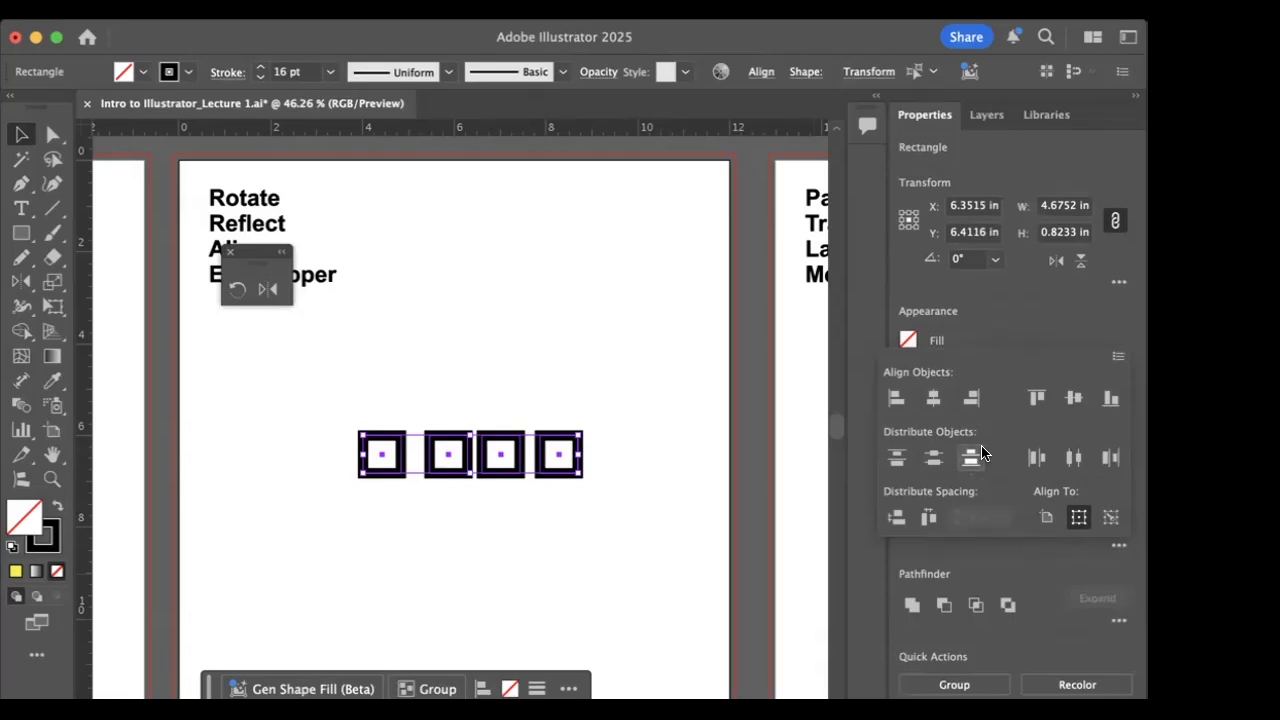
left_click(928, 518)
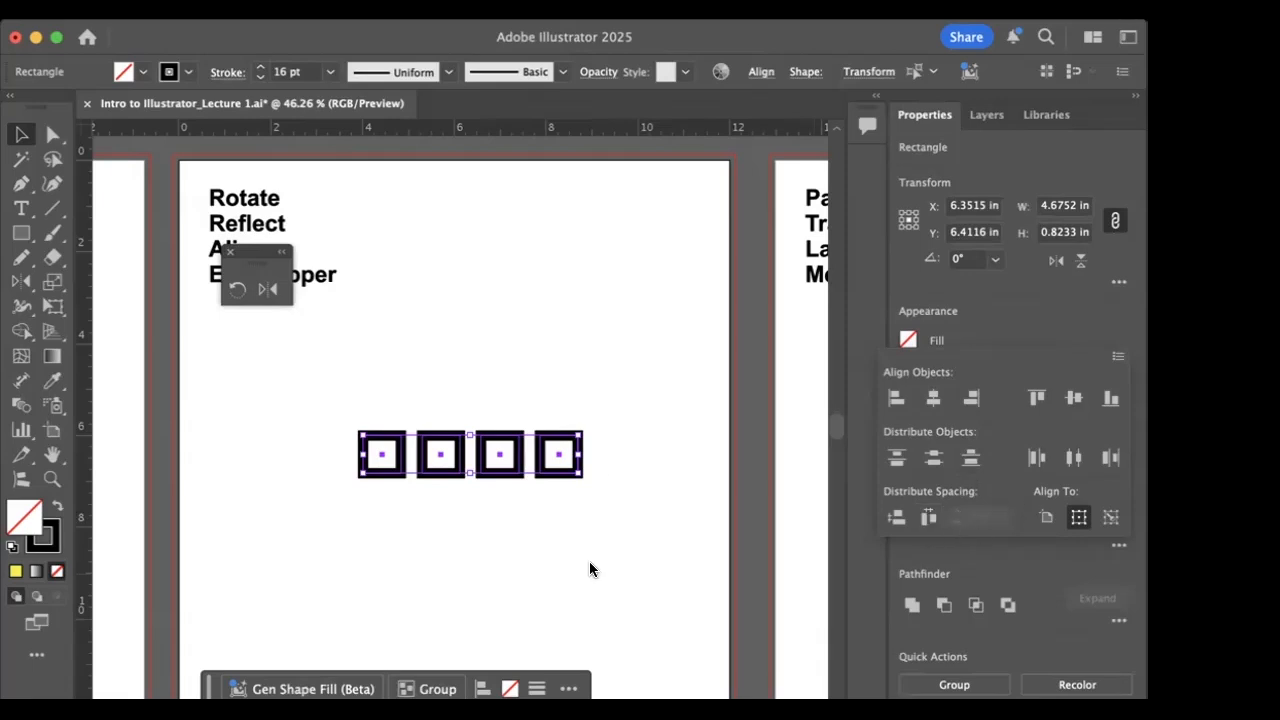
left_click(497, 506)
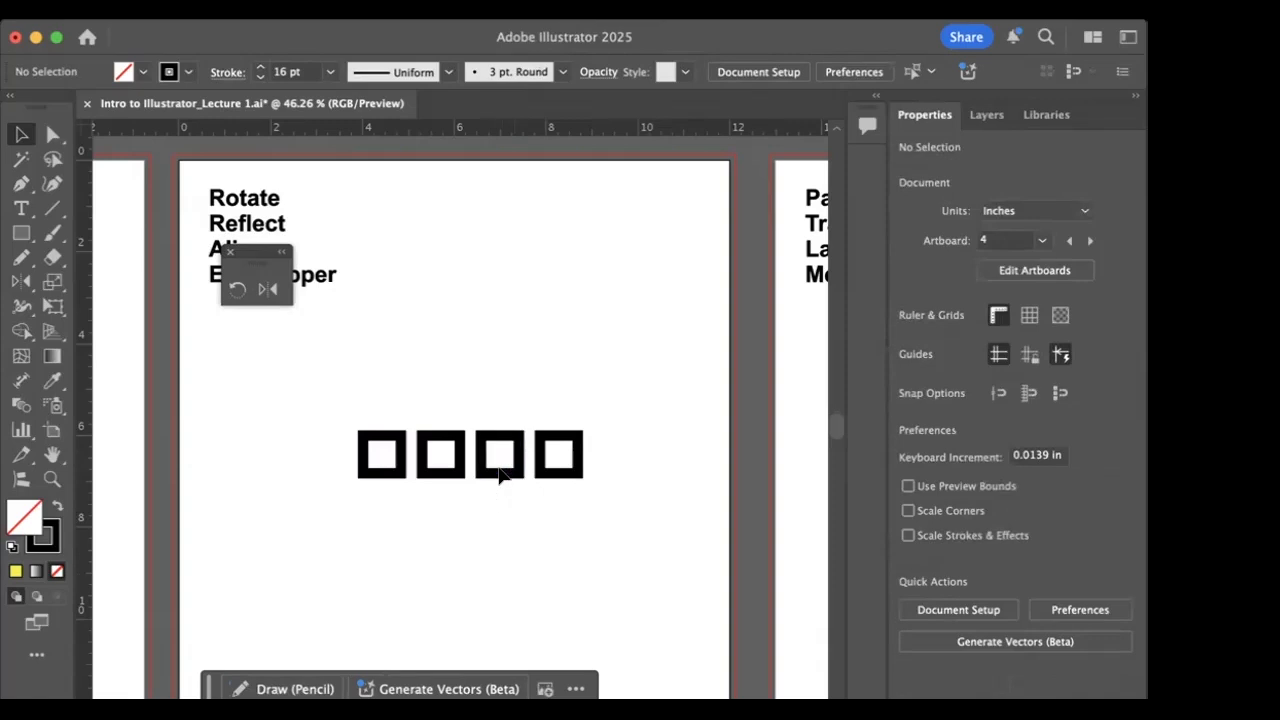
- Move the third square up about 0.2 in, and align all four squares along their bottom edges
left_click_drag(500, 478, 500, 468)
left_click(541, 548)
left_click_drag(323, 430, 654, 472)
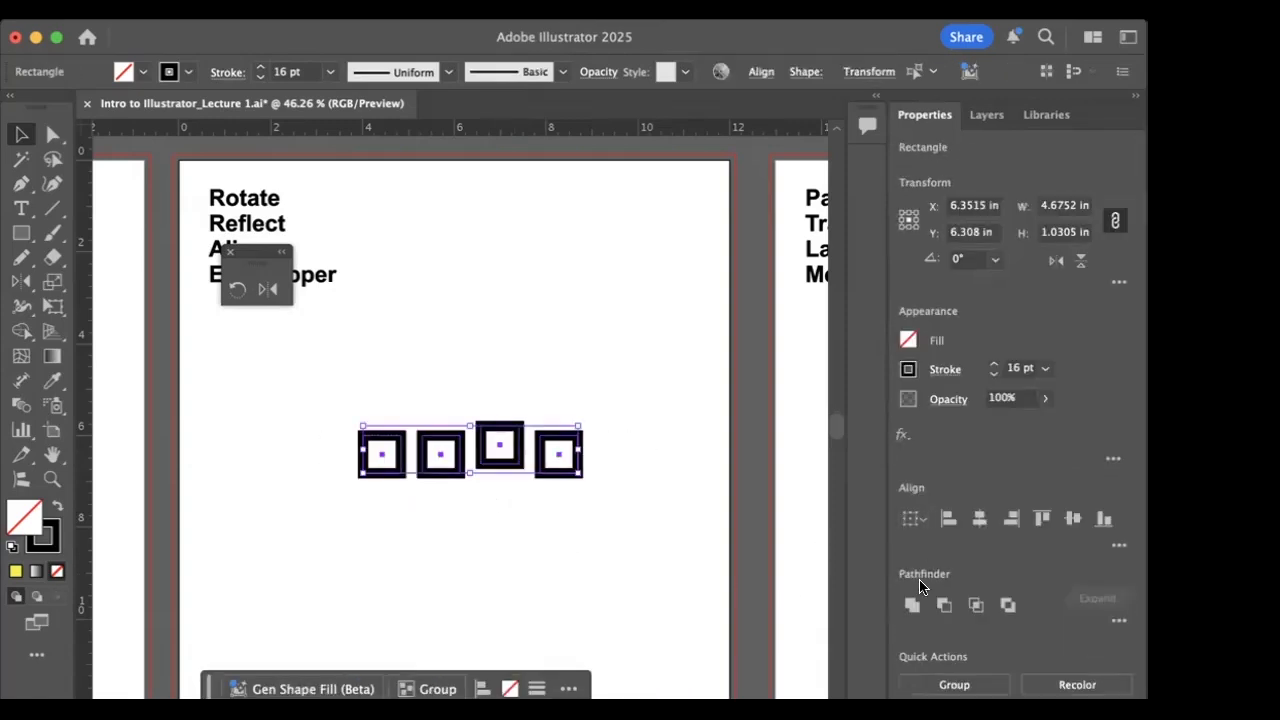
left_click(1117, 547)
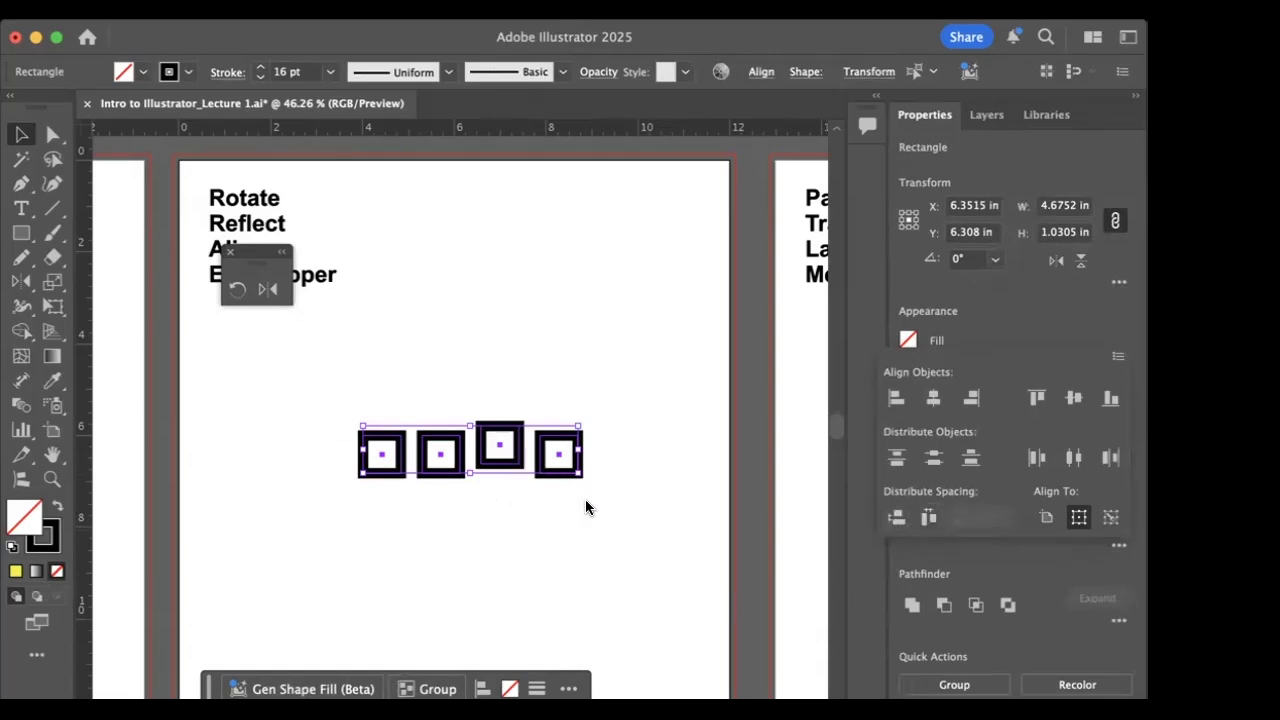
left_click(1112, 405)
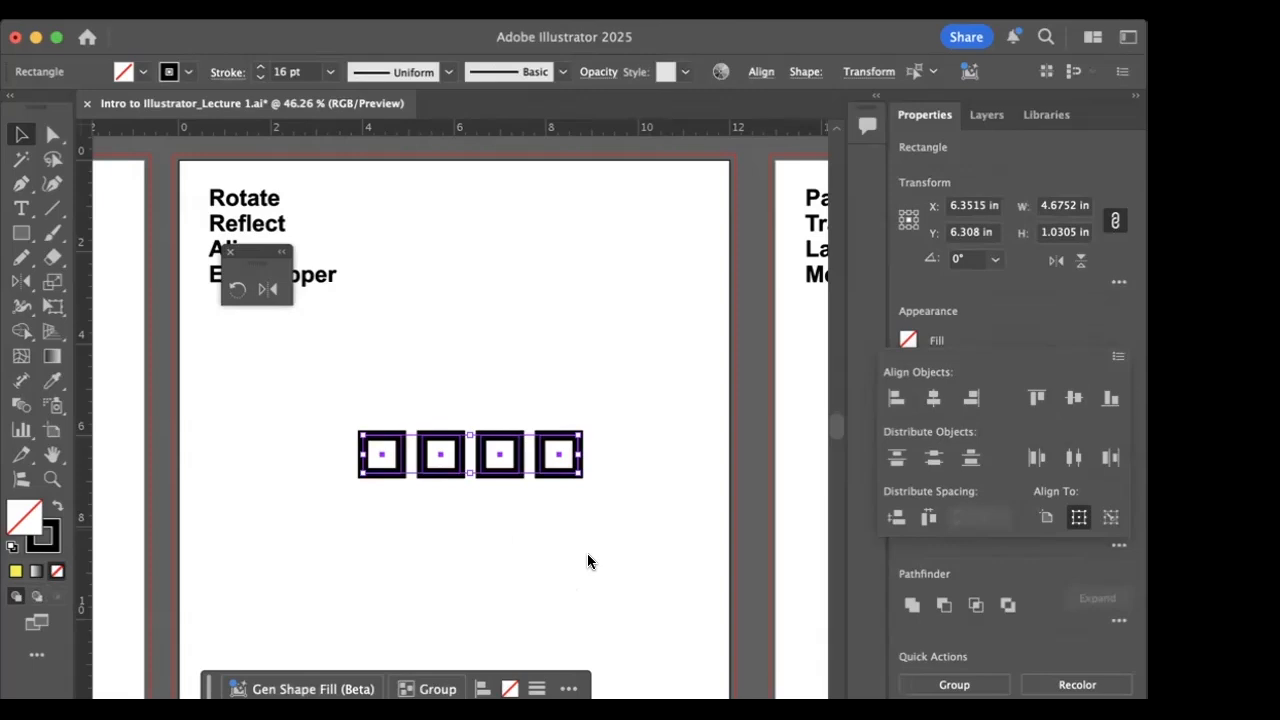
left_click(306, 466)
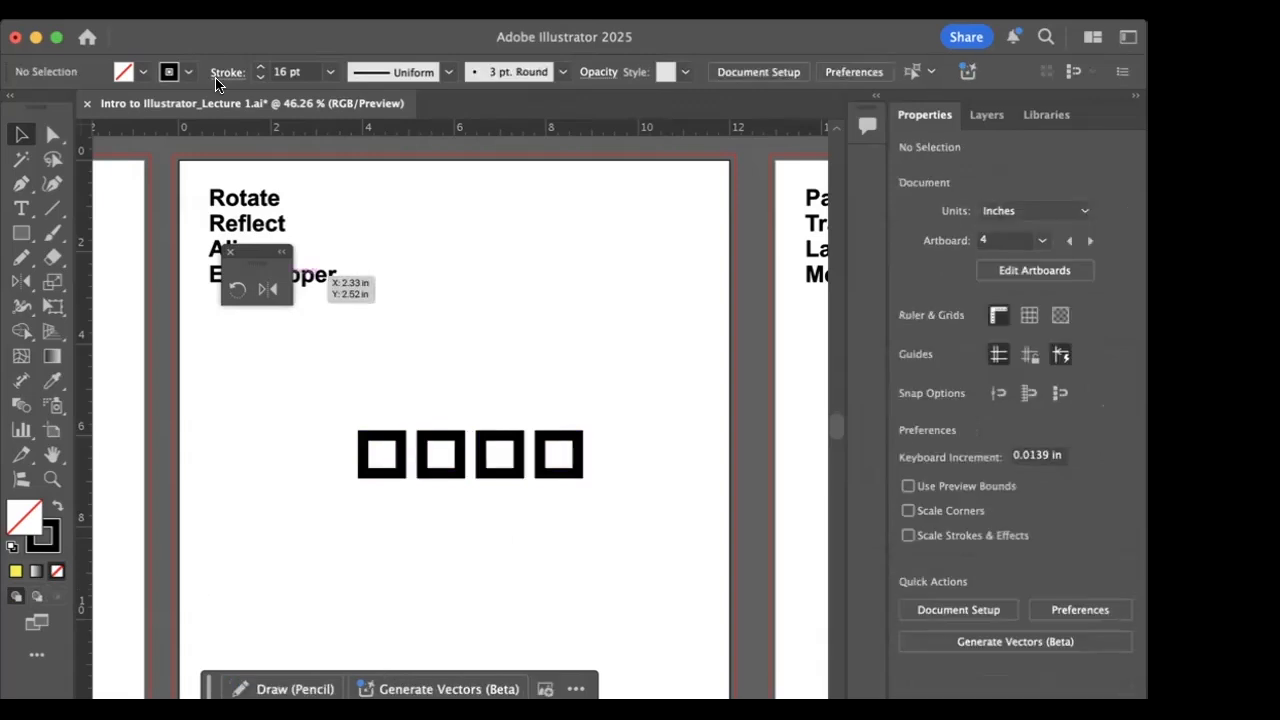
- Close the floating Rotate and Reflect panel and give the leftmost square a red fill
left_click(230, 251)
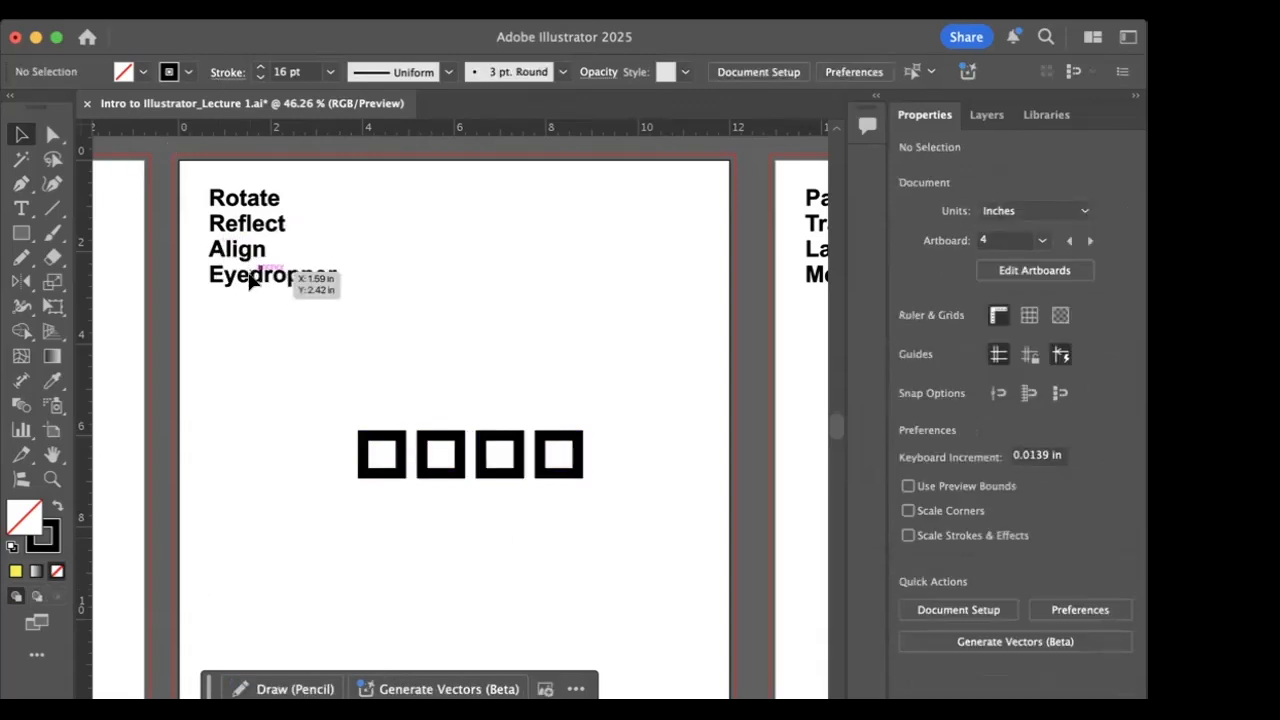
left_click(362, 479)
left_click(141, 74)
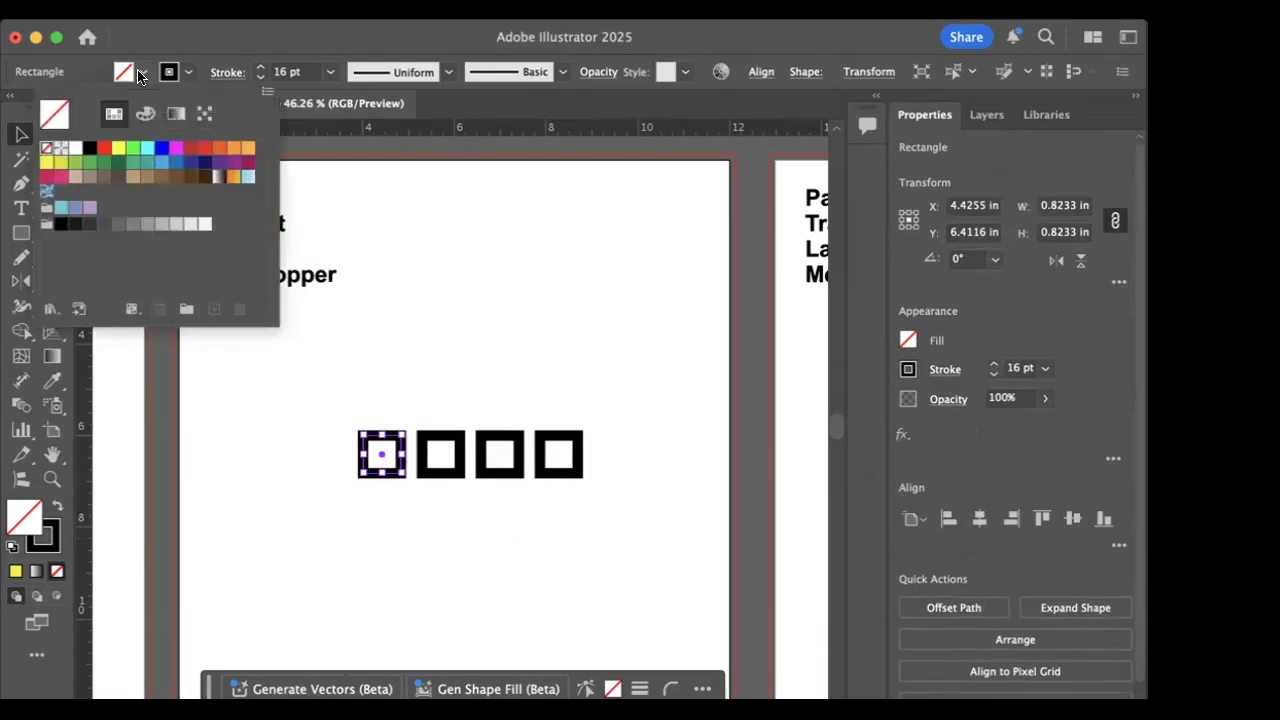
left_click(104, 149)
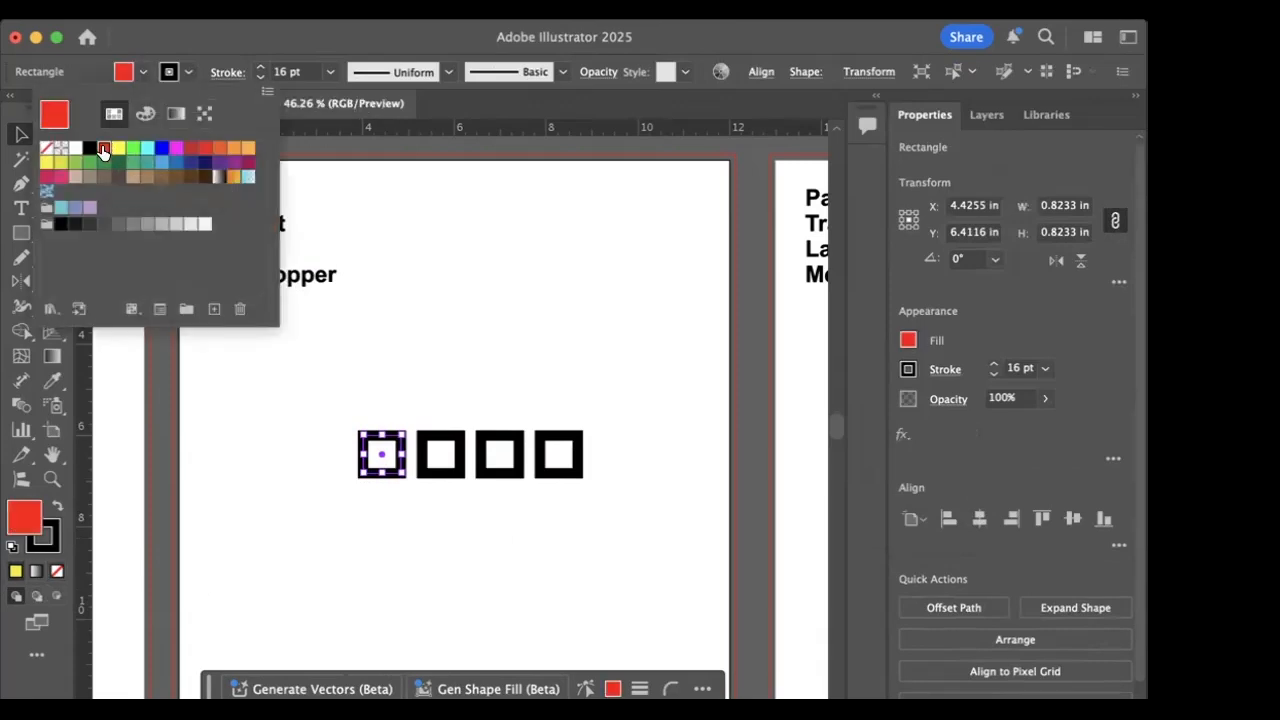
- Enlarge the second square in the row proportionally to about 3.75 in and move it above the other squares
left_click(247, 474)
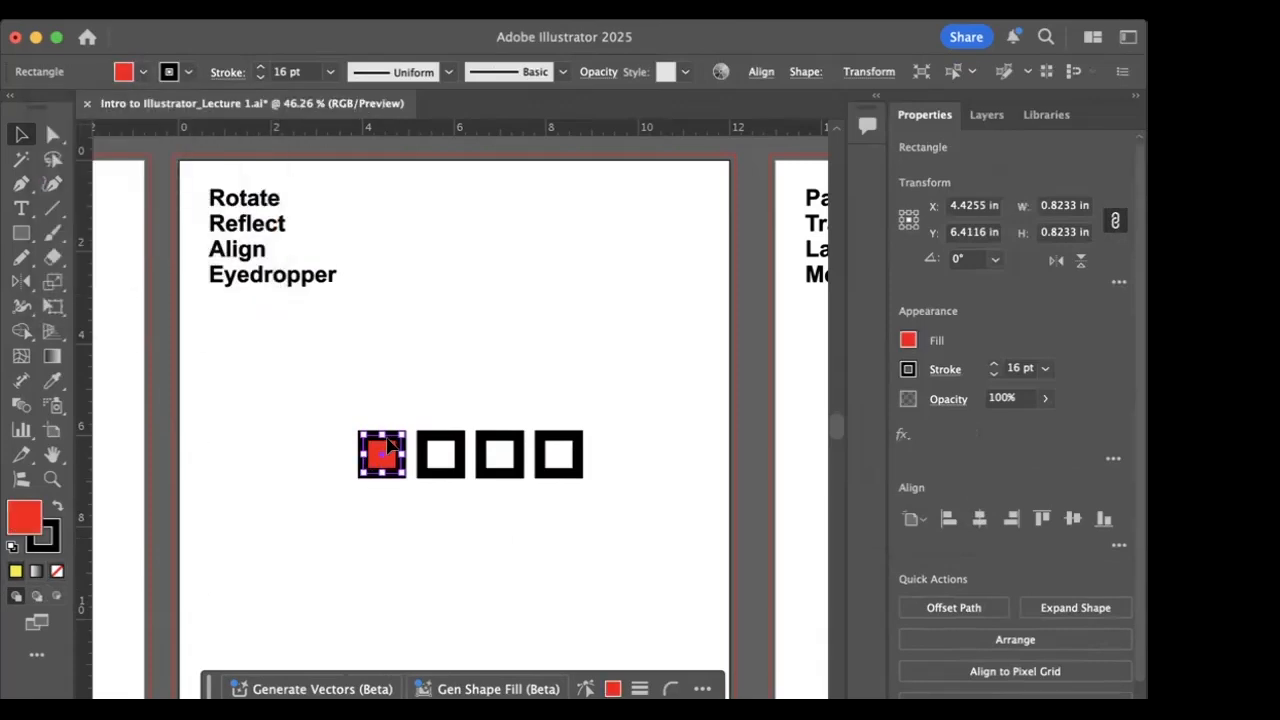
left_click(446, 444)
left_click_drag(463, 432, 594, 296)
left_click_drag(506, 390, 497, 318)
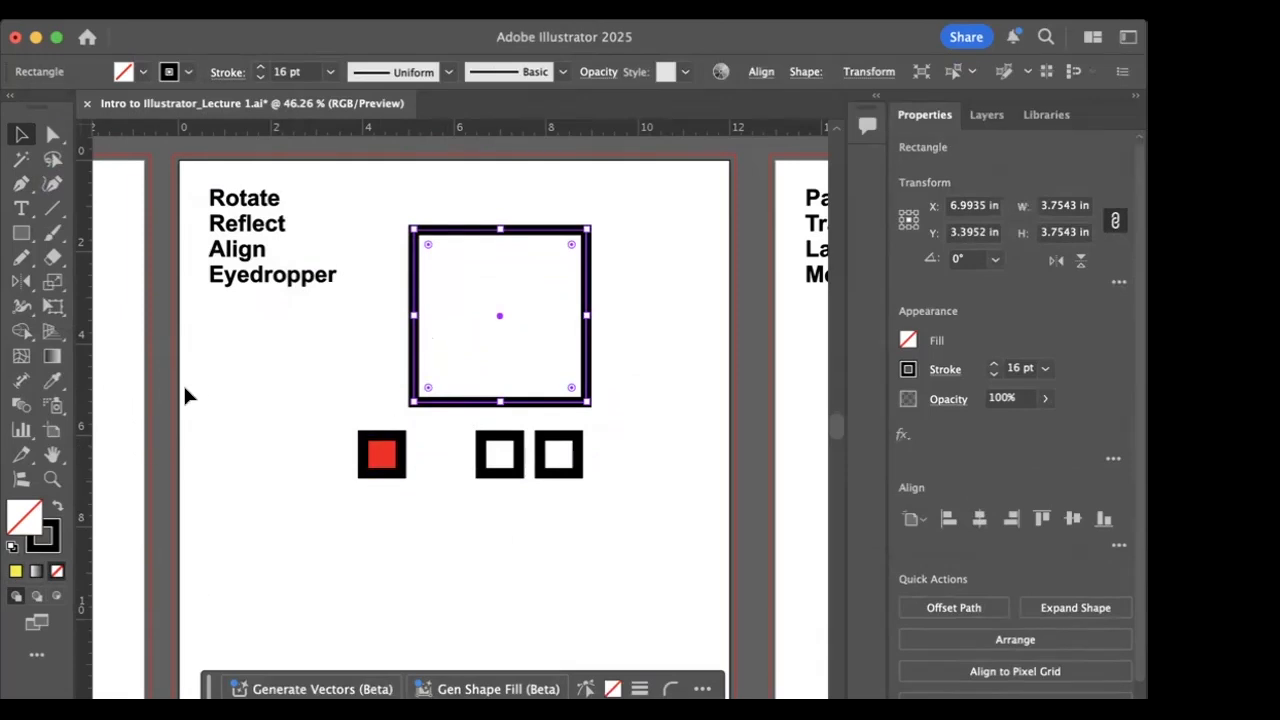
- With the Eyedropper, copy the red square's appearance to the large square, and resample the blank artboard for a white fill without stroke
left_click(52, 385)
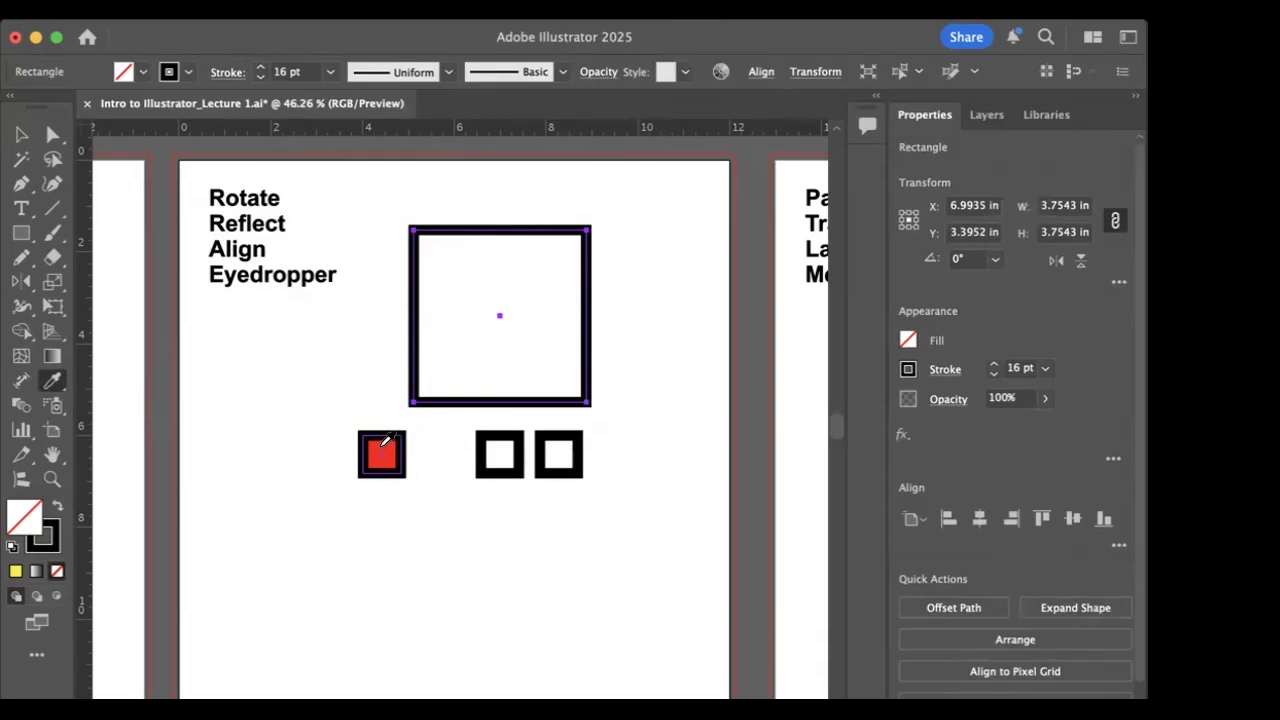
left_click(386, 440)
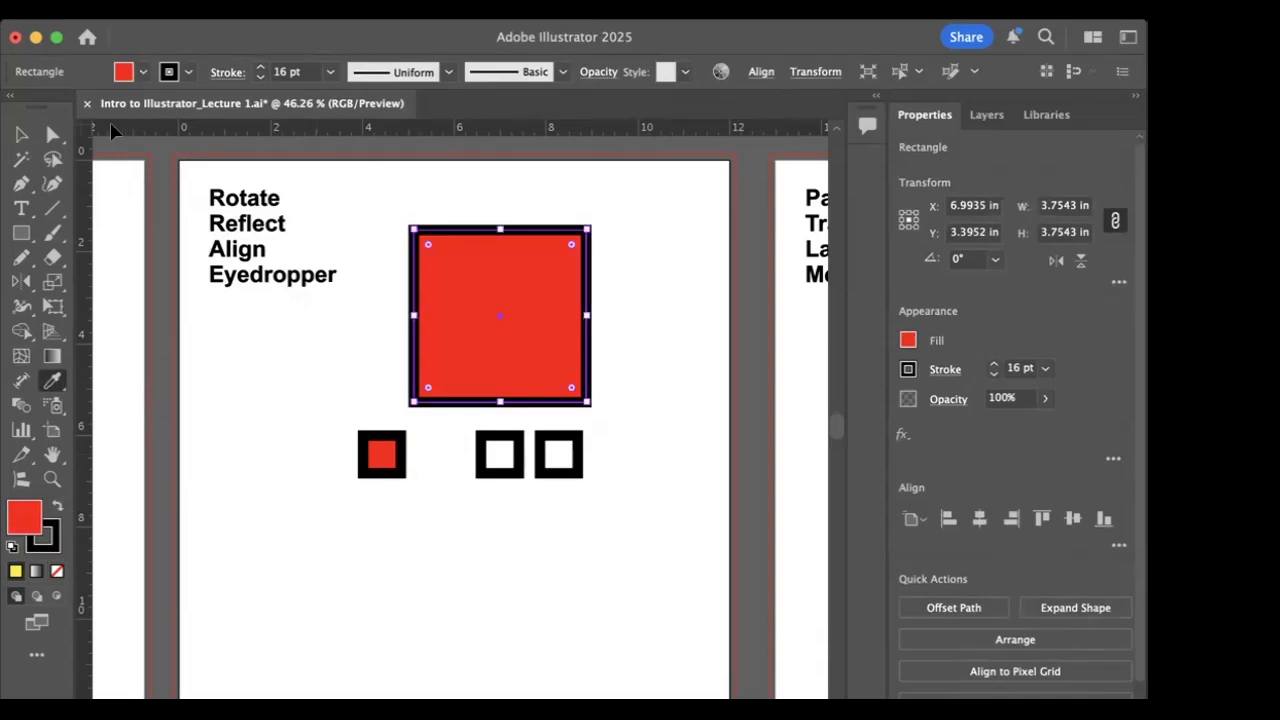
left_click(280, 455)
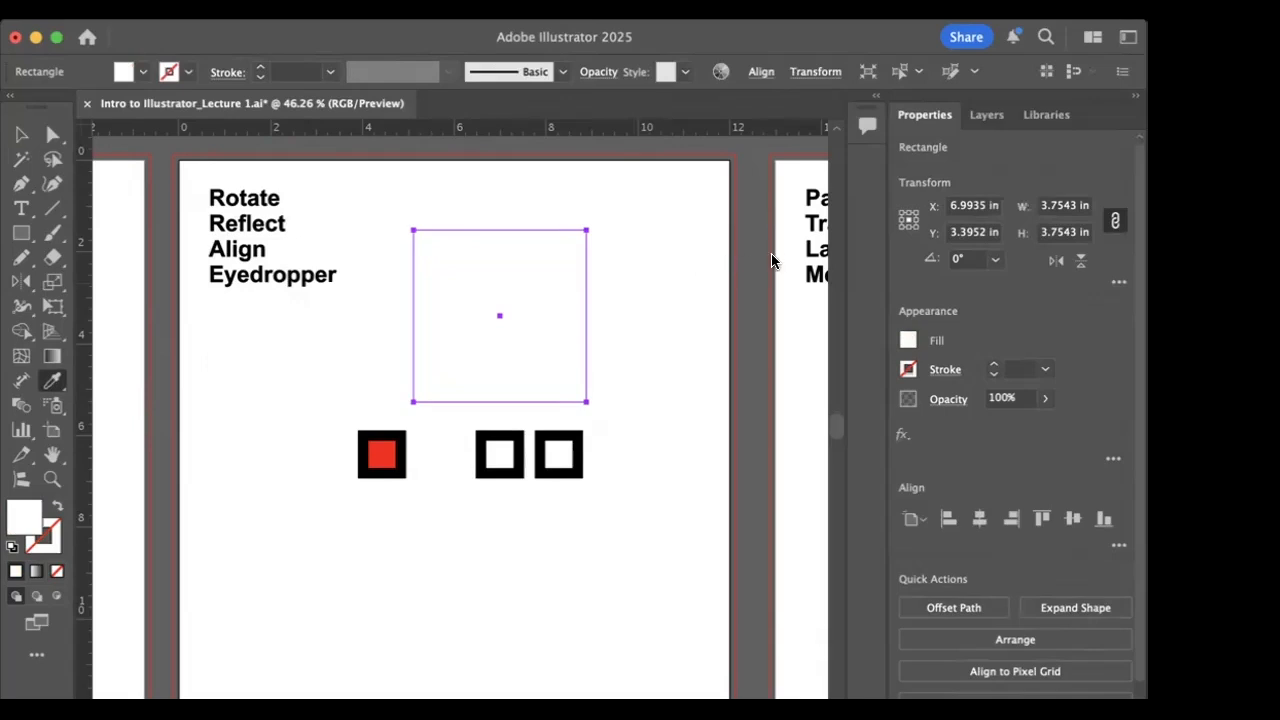
left_click(53, 138)
left_click(54, 140)
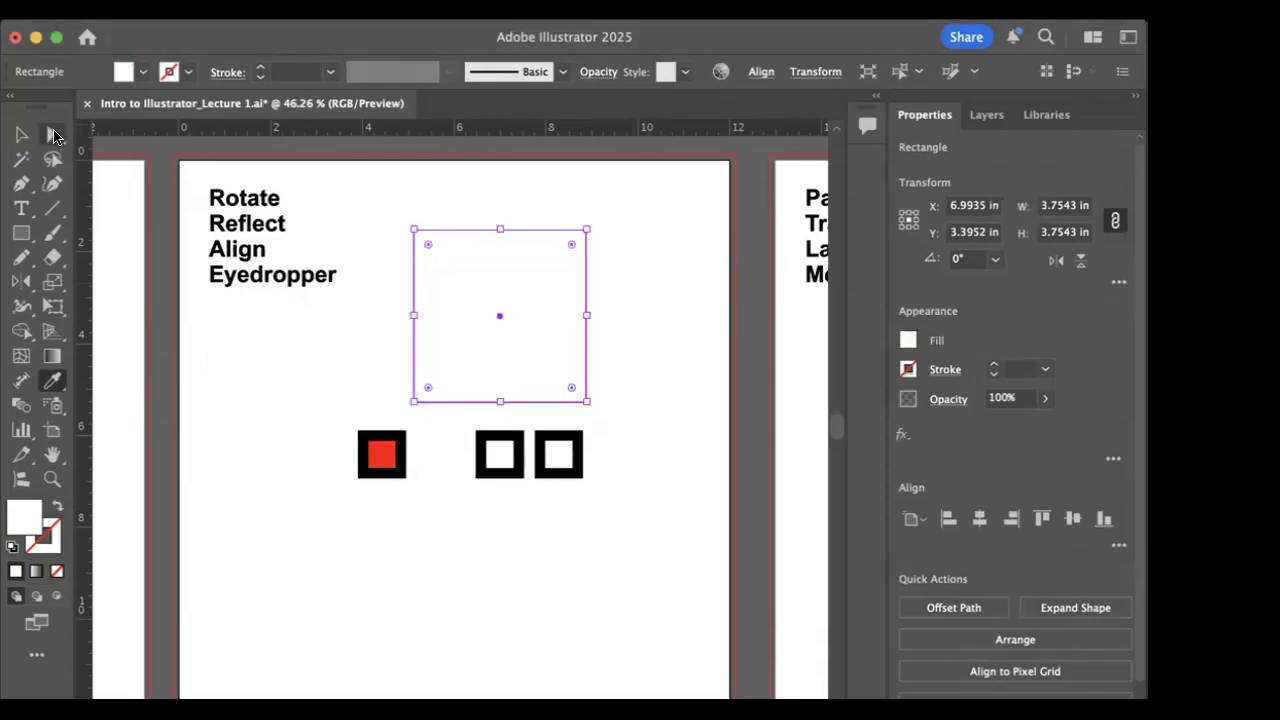
- Draw a square about 3.05 in wide in the middle of the Pathfinder, Transparency, Layers and Menu artboard
scroll(517, 366, "right", 10)
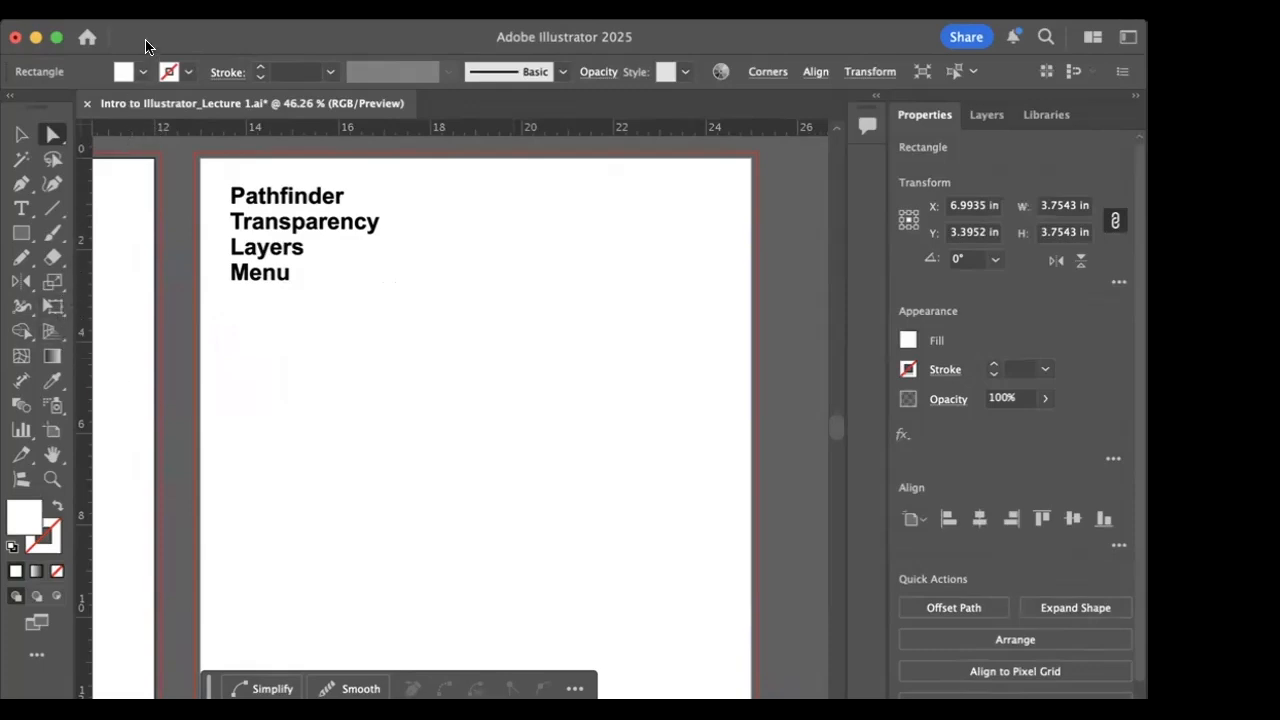
left_click(22, 227)
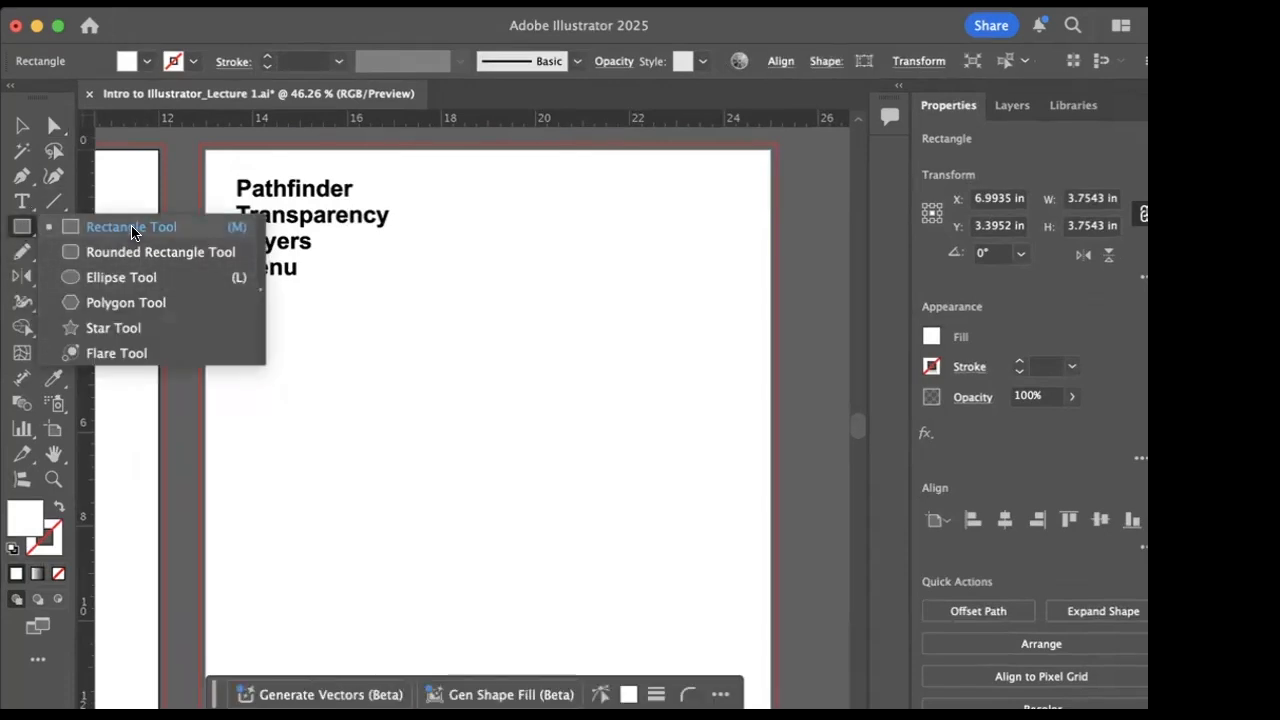
left_click(131, 227)
left_click_drag(361, 400, 506, 543)
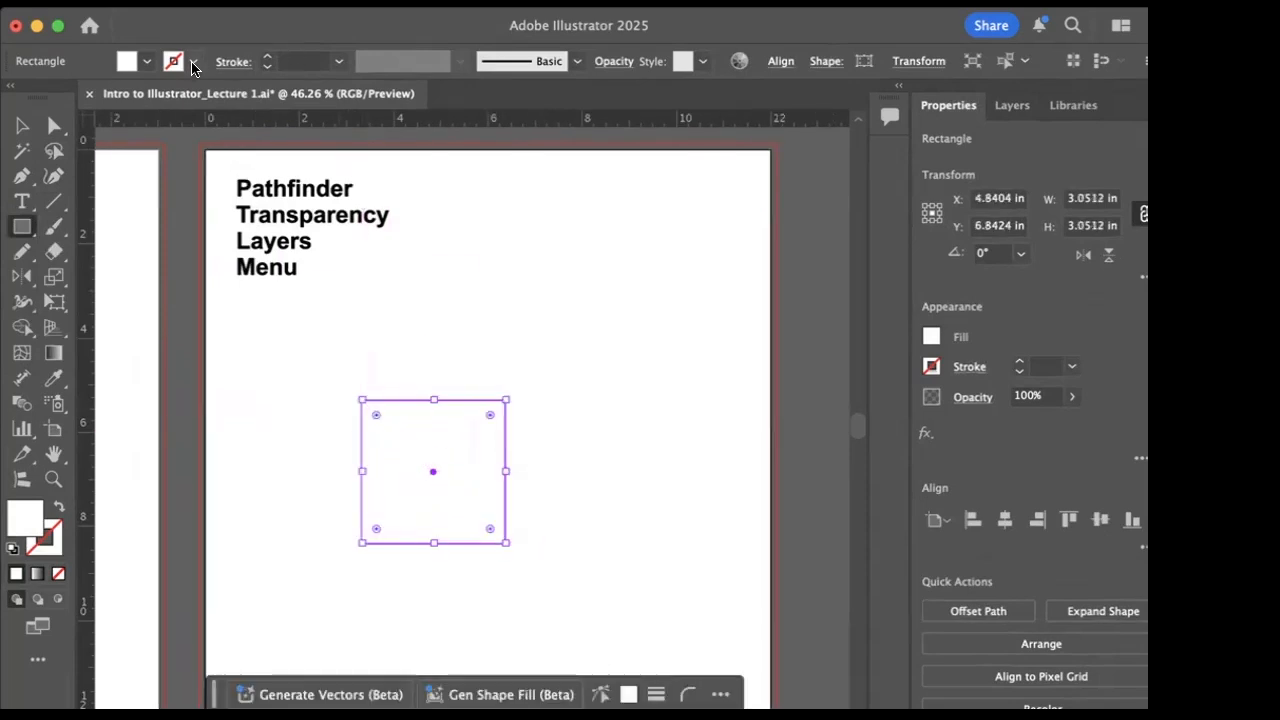
- Give the new square a bright yellow fill and a light purple stroke
left_click(147, 62)
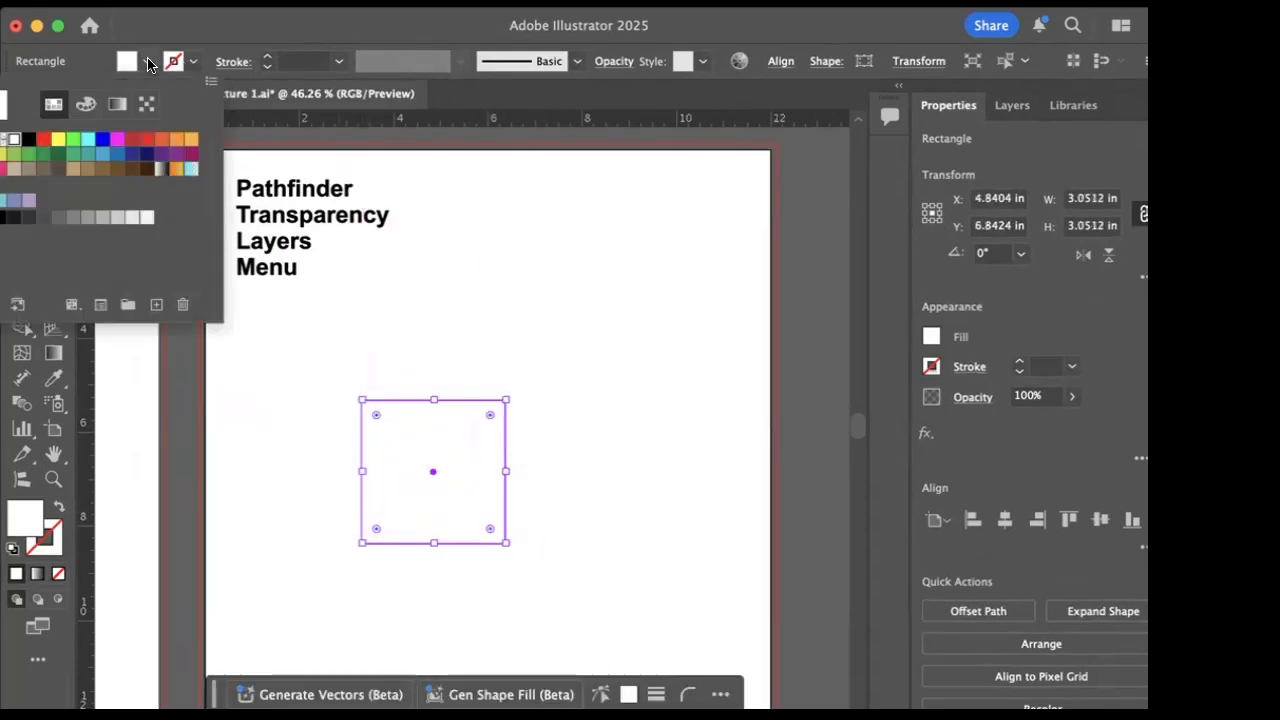
left_click(58, 139)
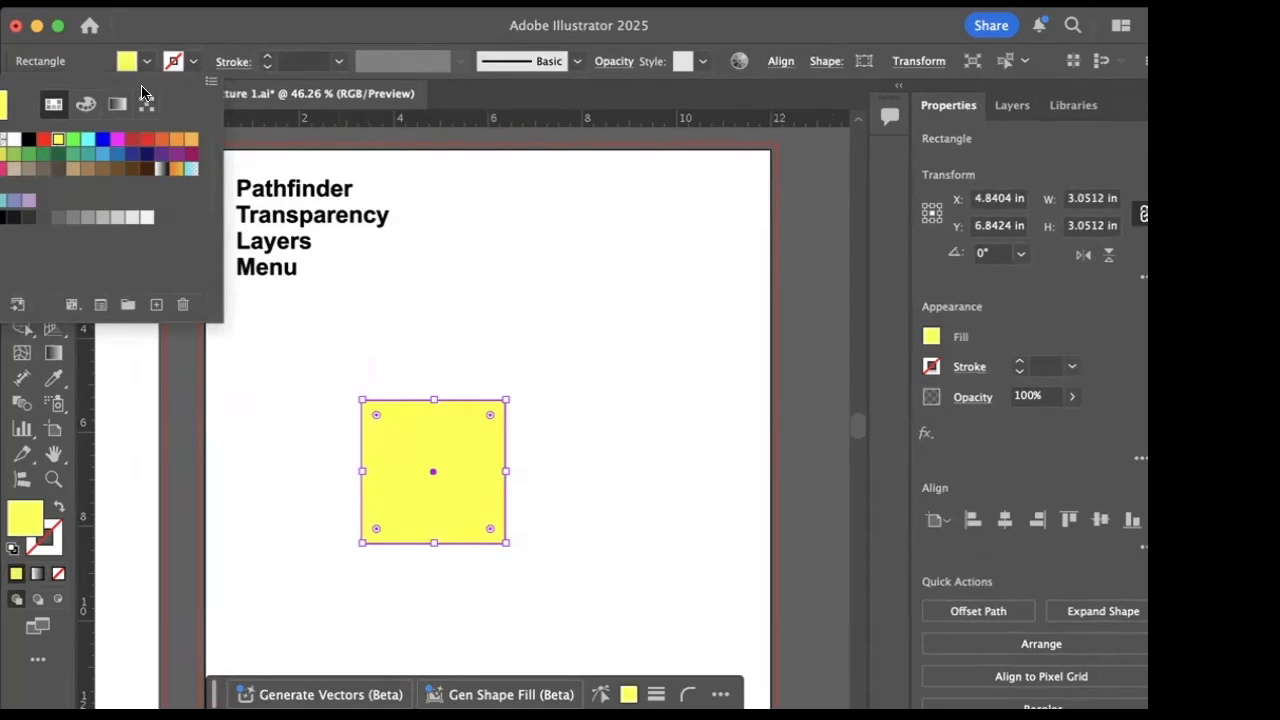
left_click(193, 62)
left_click(193, 62)
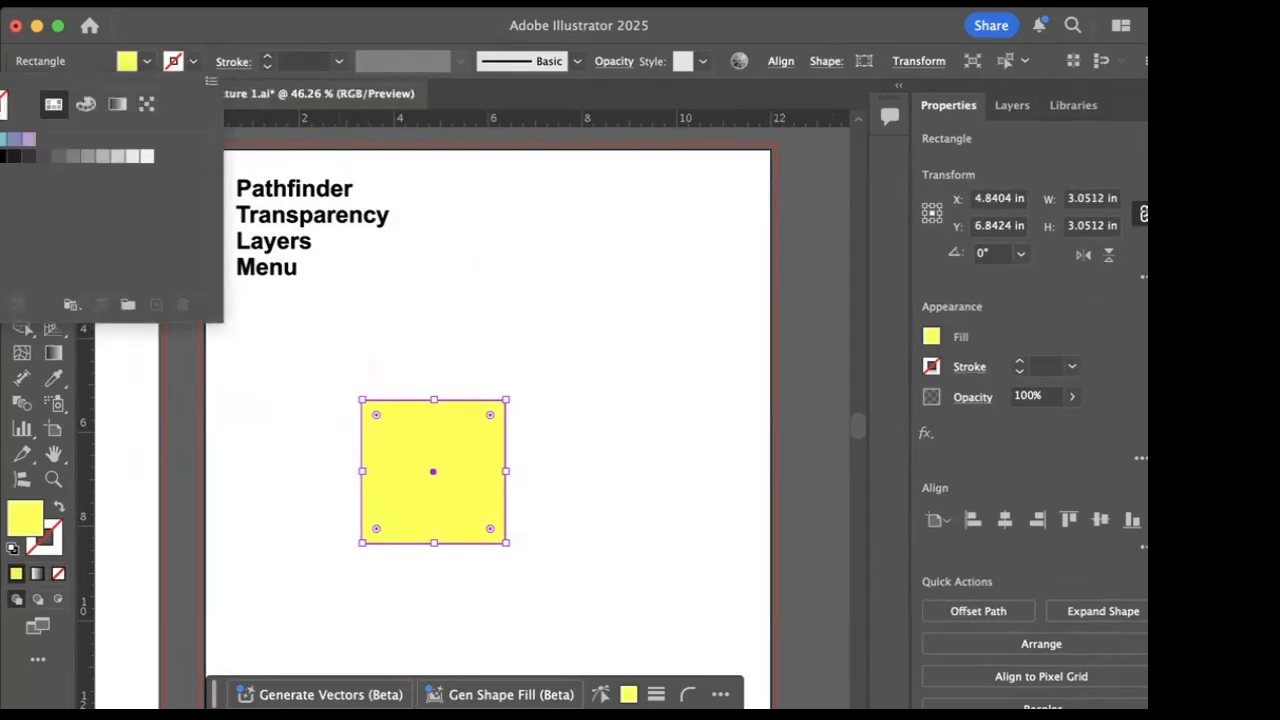
left_click(29, 139)
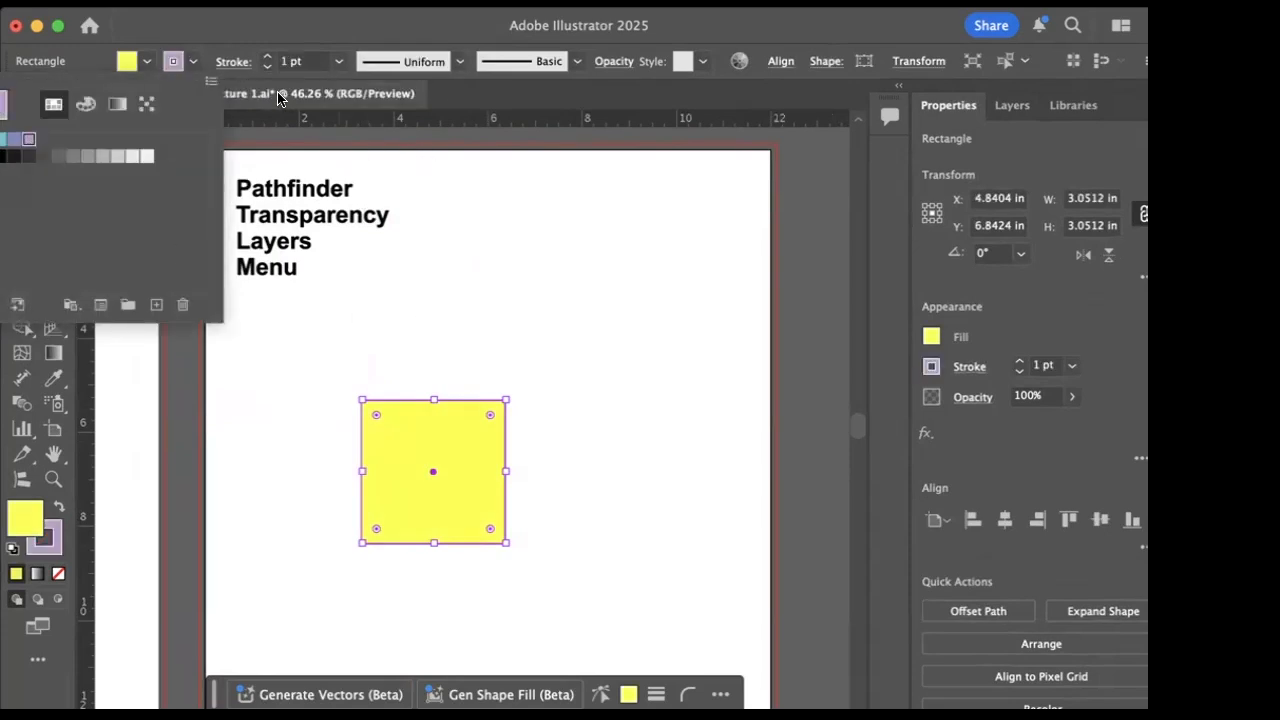
left_click(295, 28)
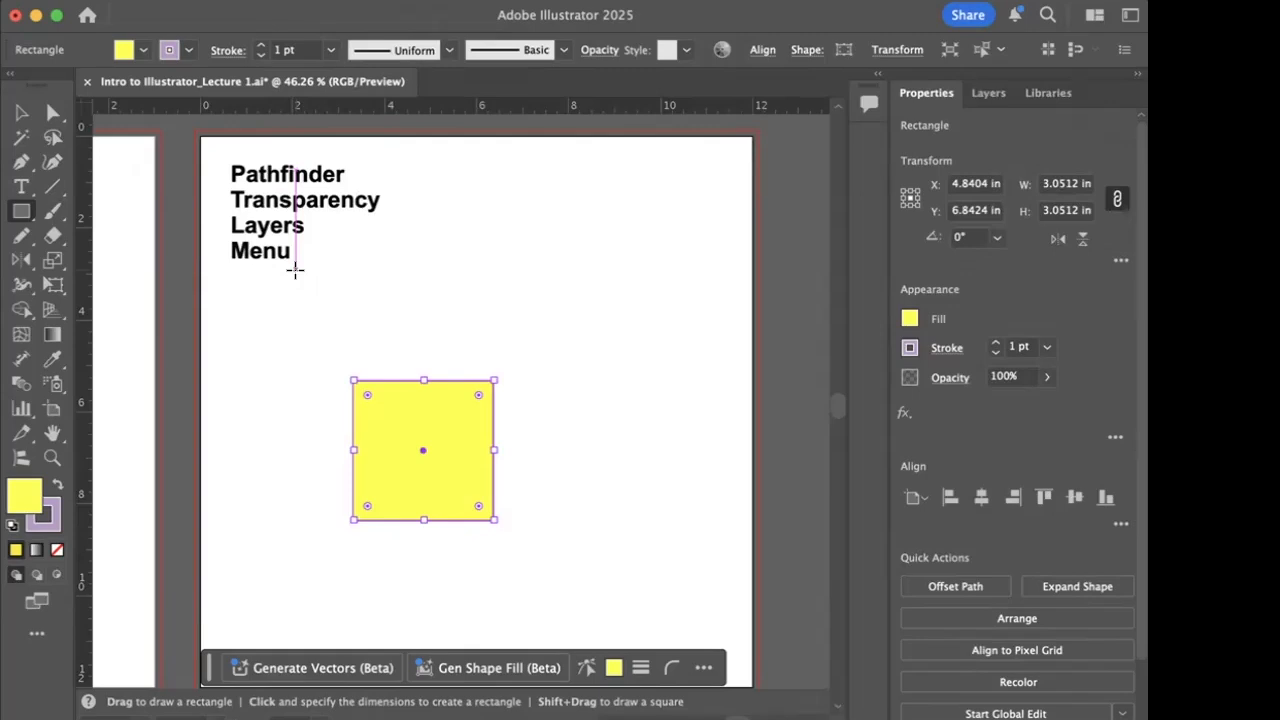
- Try stroke weights of 100 pt and 0.25 pt on the yellow square
scroll(316, 56, "down", 4)
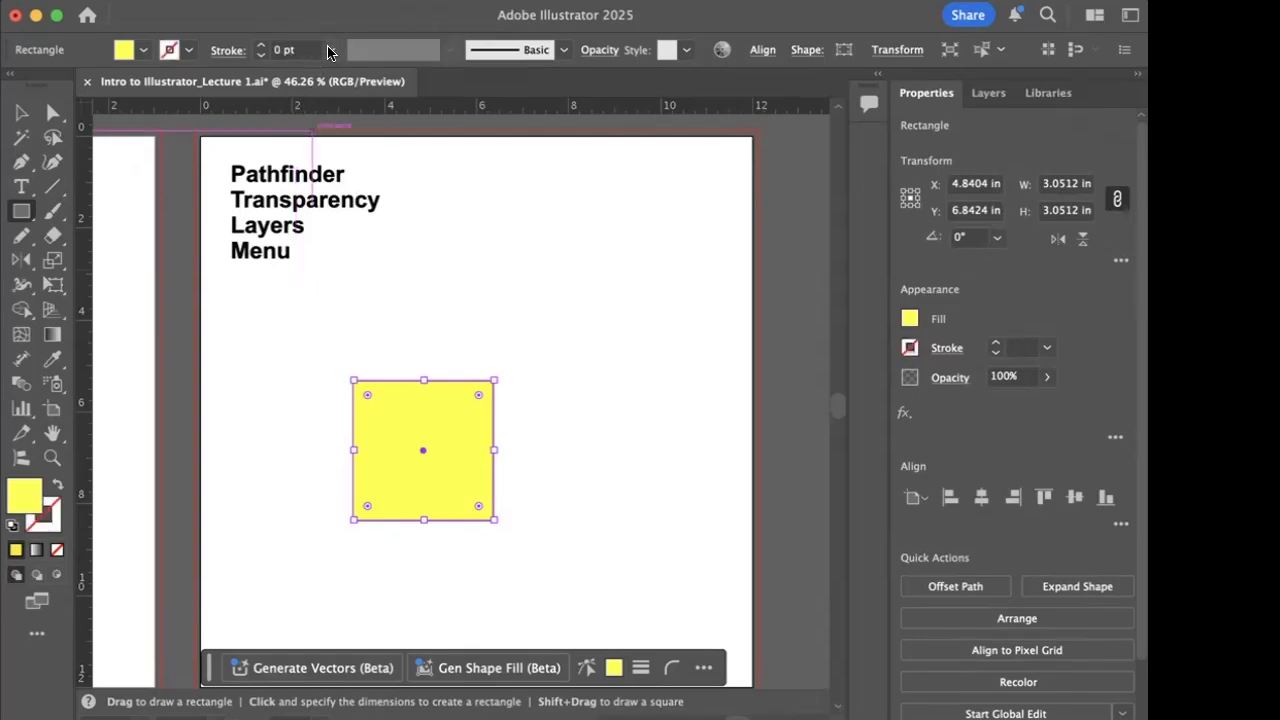
left_click(331, 51)
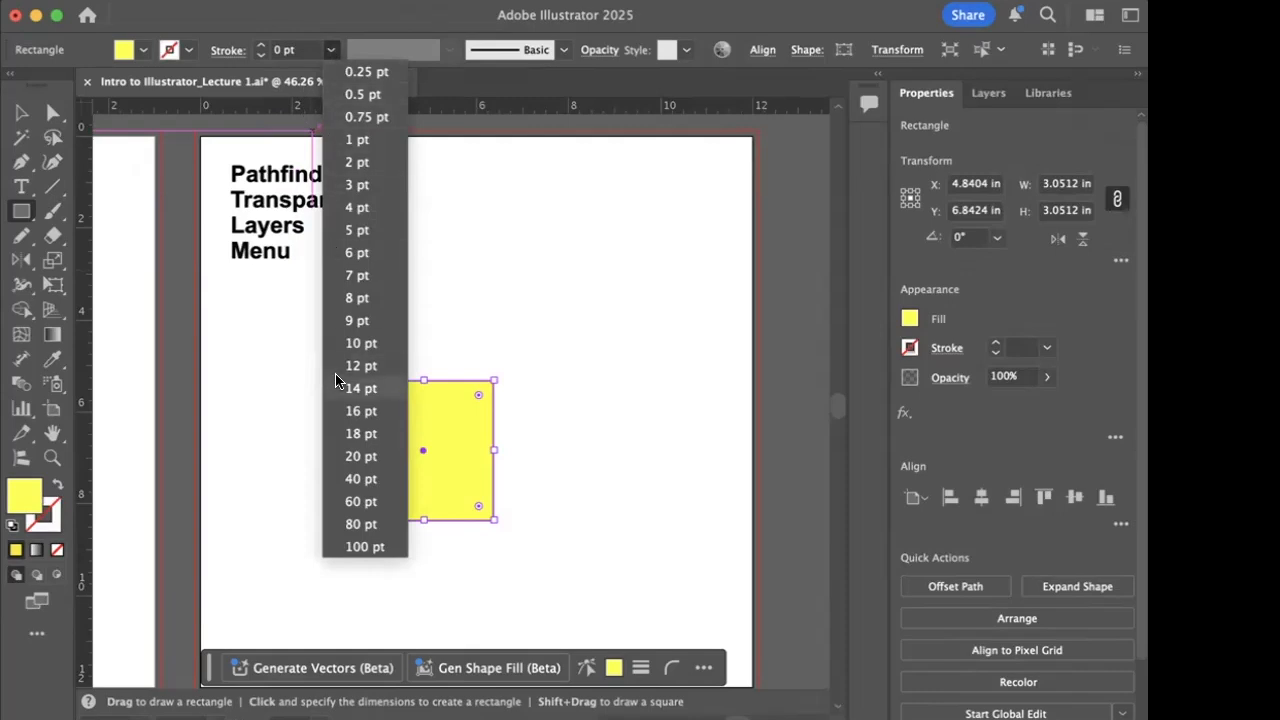
left_click(364, 547)
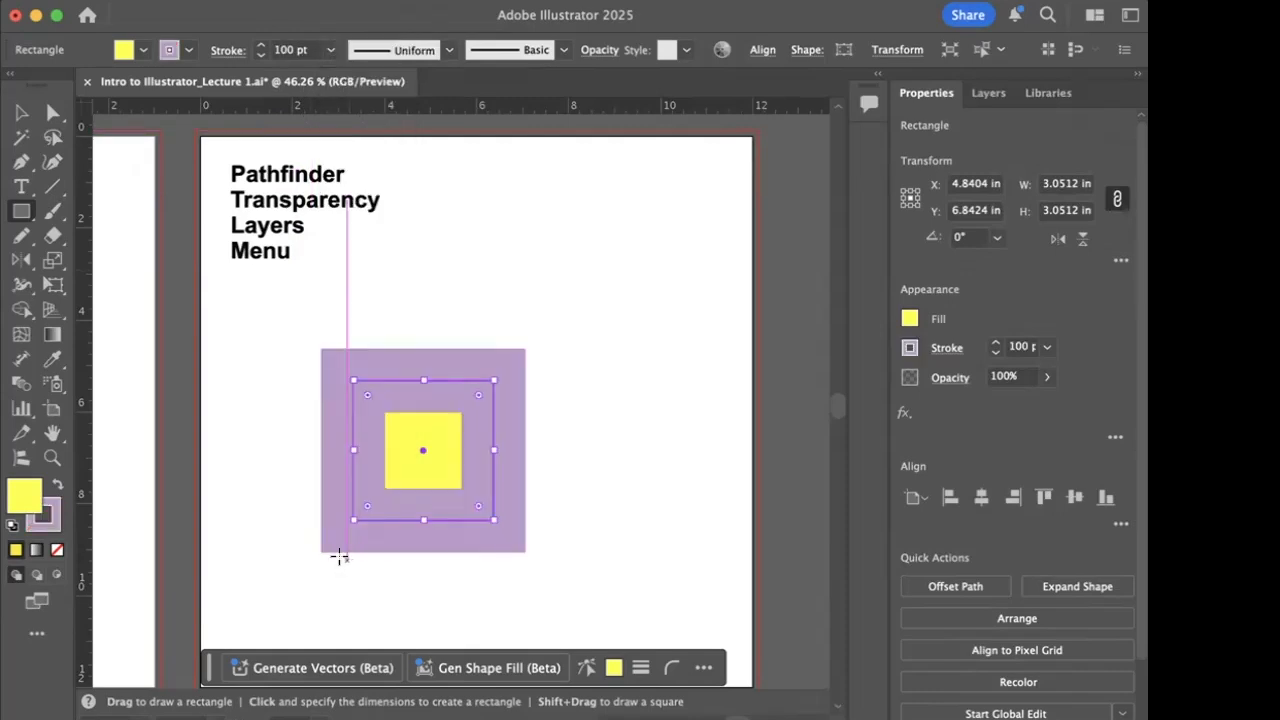
left_click(331, 51)
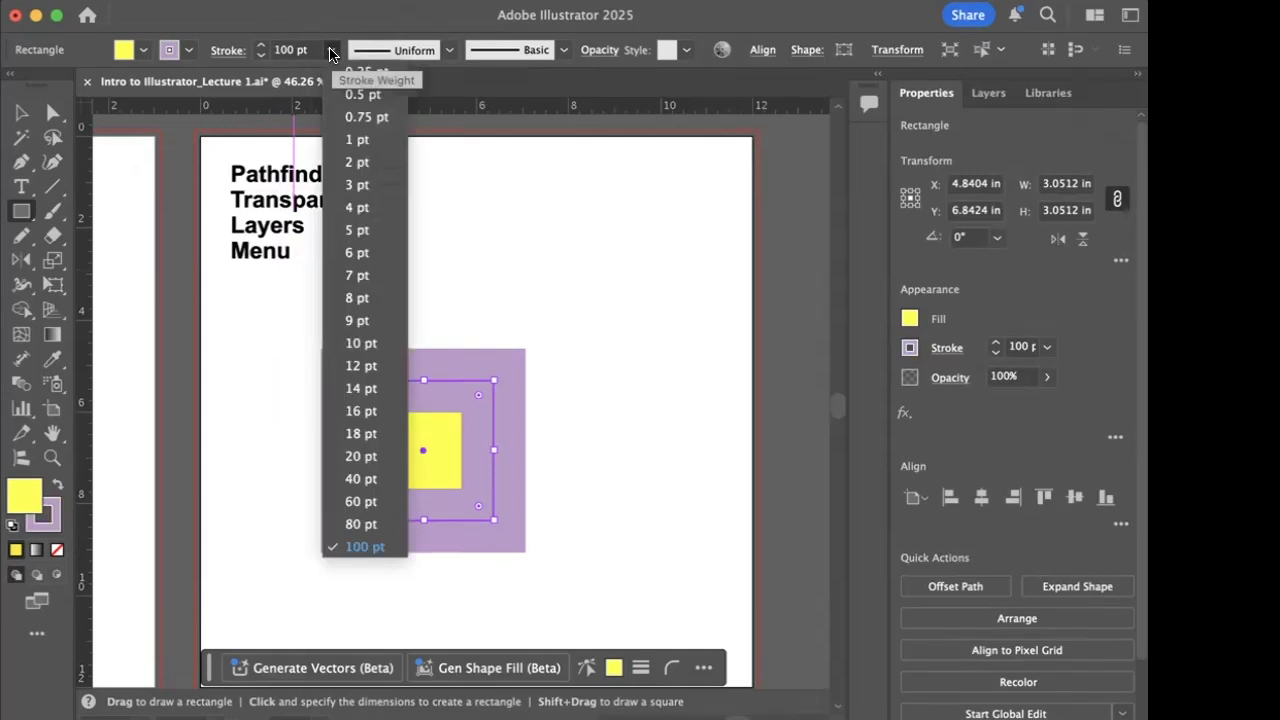
left_click(352, 72)
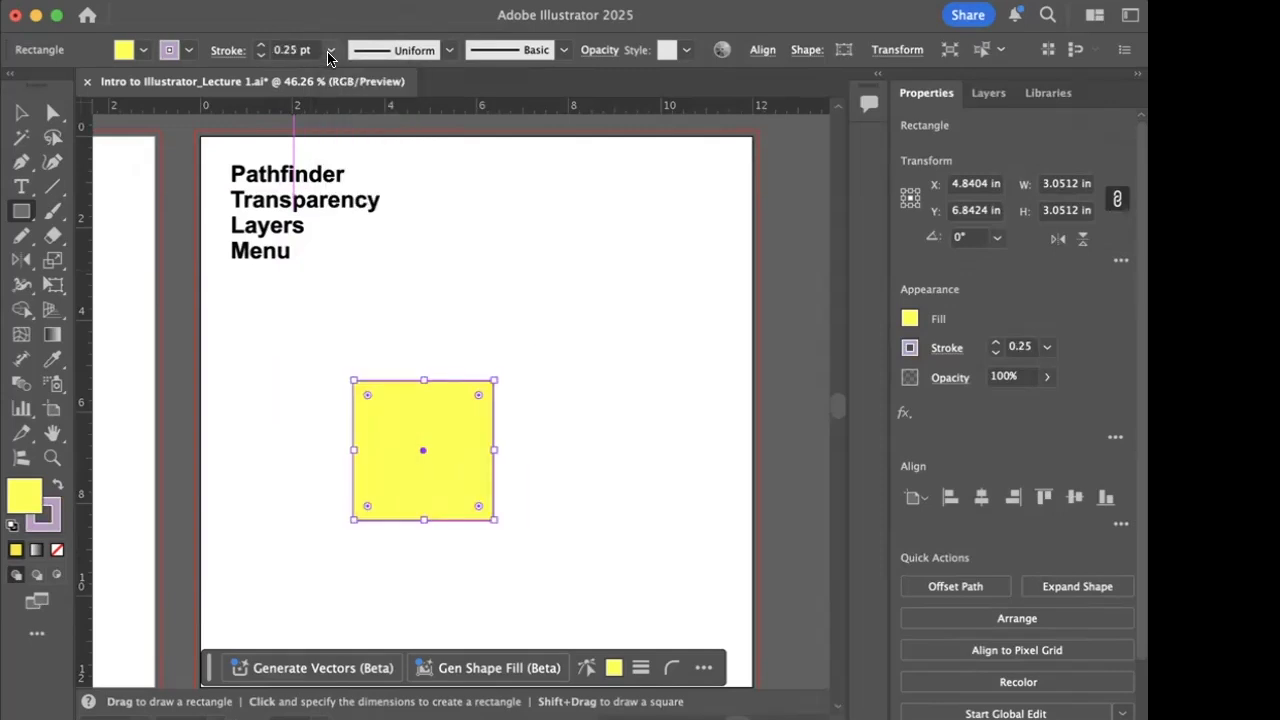
- Set the yellow square's stroke weight to 12 pt and deselect it
left_click(331, 50)
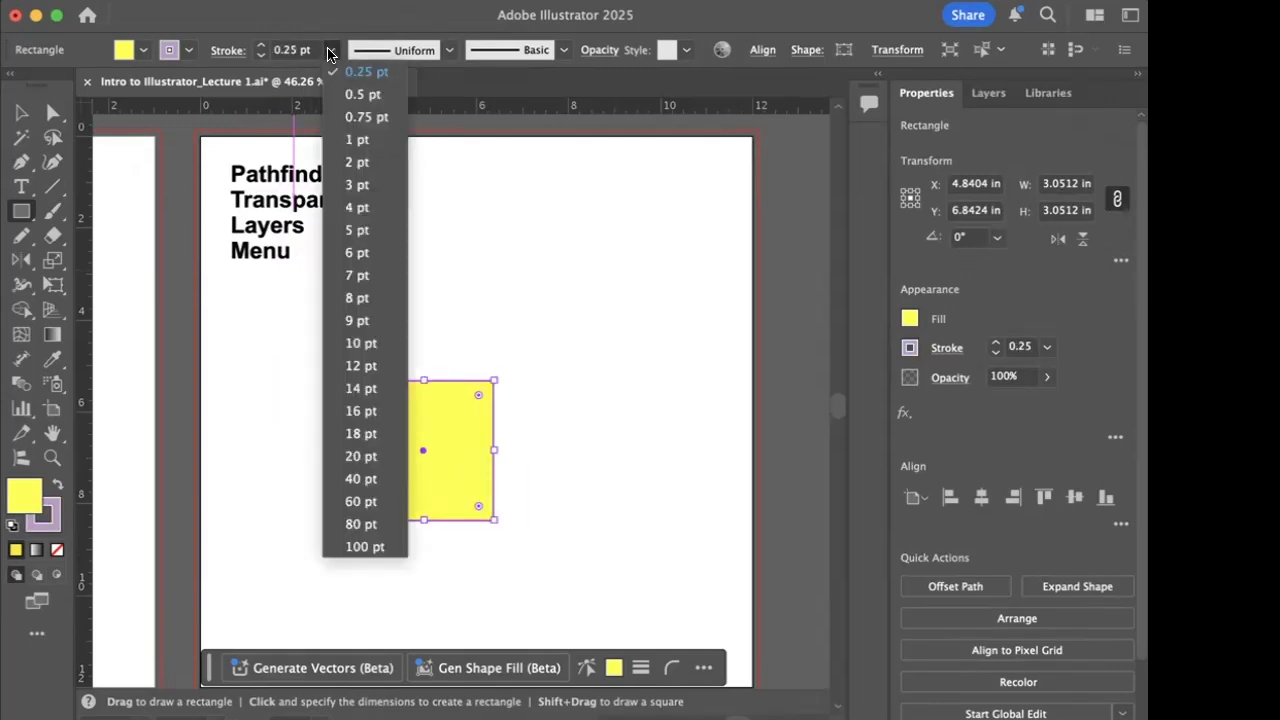
left_click(360, 366)
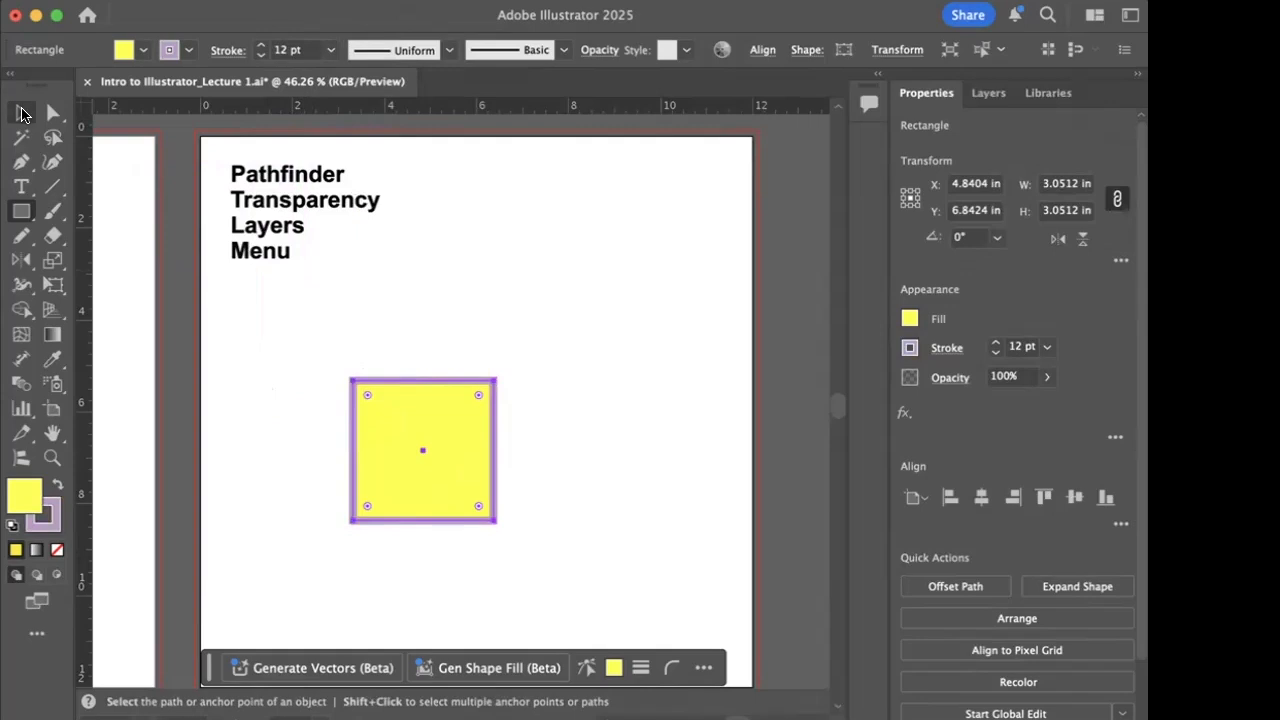
left_click(22, 112)
left_click(286, 303)
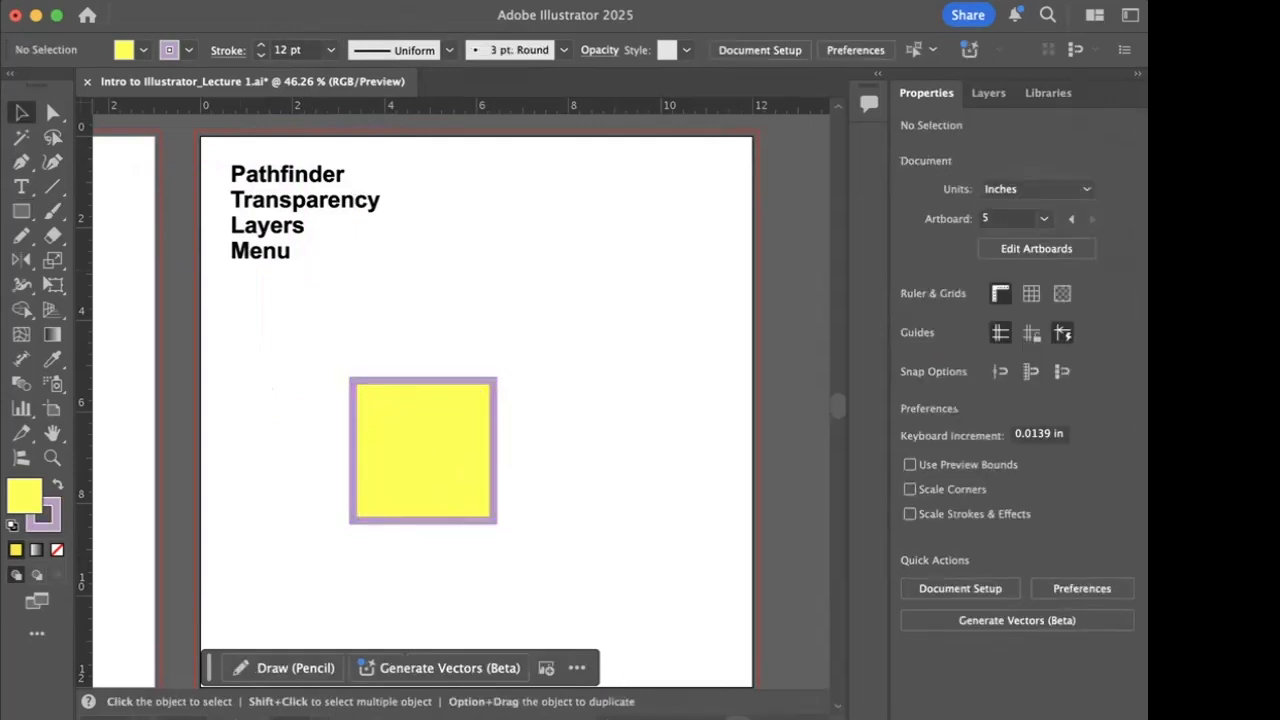
- Draw a circle about 2.53 in wide overlapping the square's upper-right corner, and swap its fill and stroke colours
left_click(17, 213)
left_click_drag(17, 213, 75, 260)
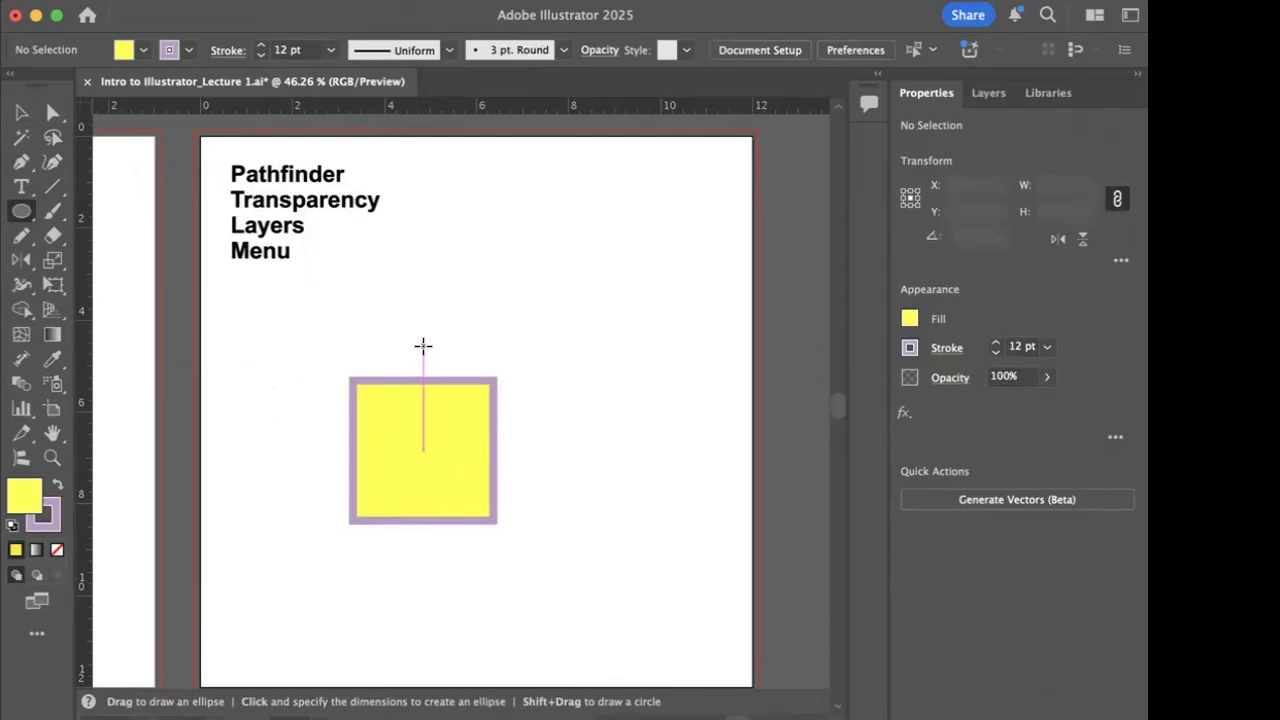
mouse_move(423, 345)
left_mouse_down()
mouse_move(515, 458)
mouse_move(541, 461)
left_mouse_up()
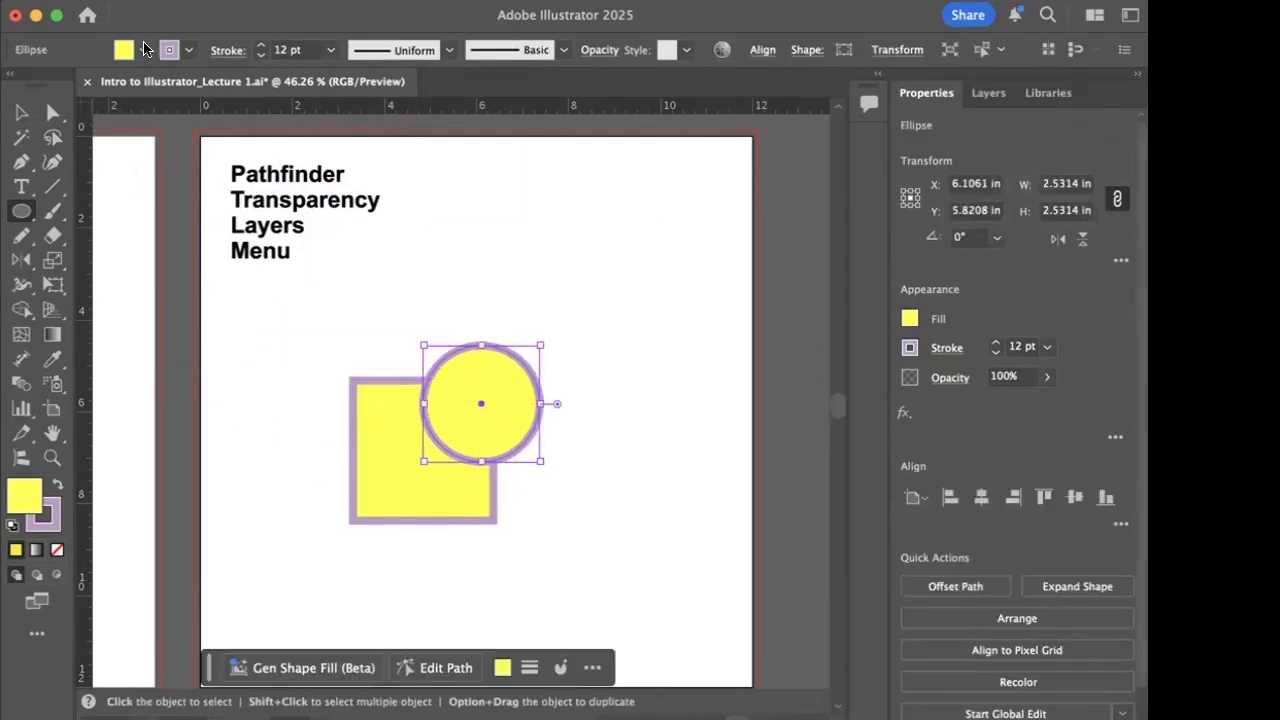
left_click(54, 487)
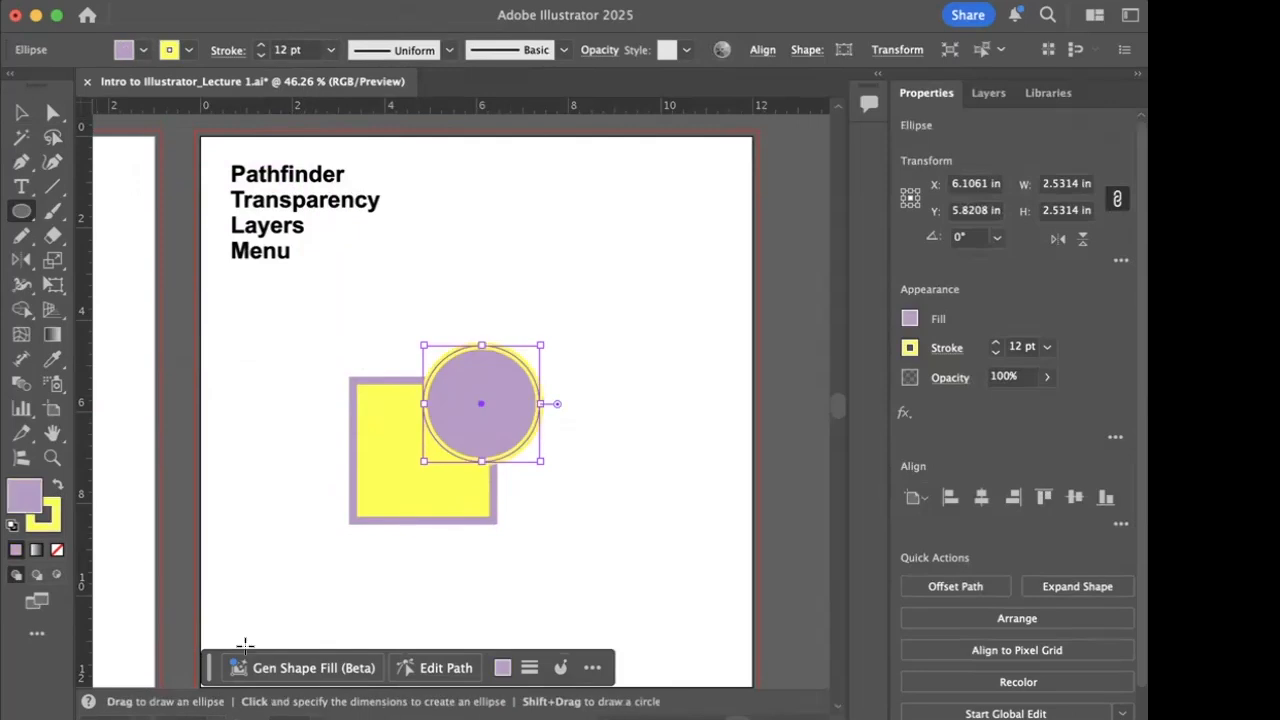
left_click(21, 112)
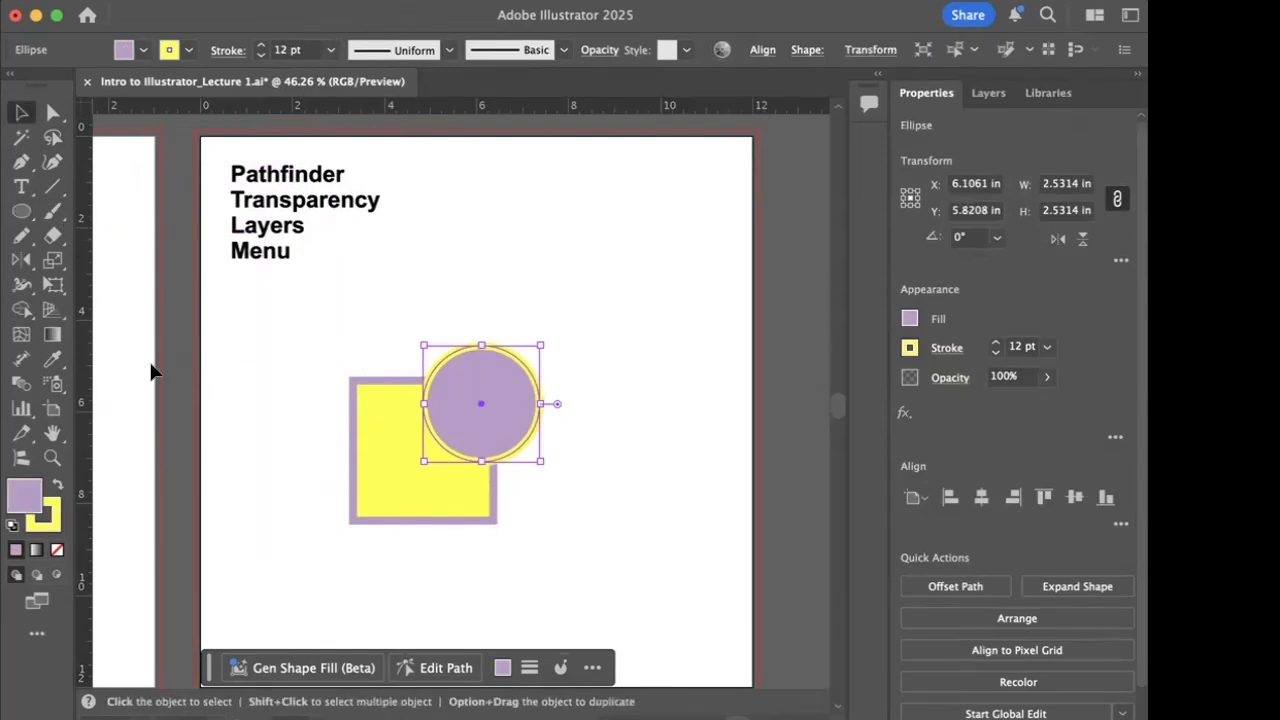
left_click(303, 455)
- Select the square and the circle together, and locate Pathfinder in the list of available panels
left_click_drag(276, 330, 590, 617)
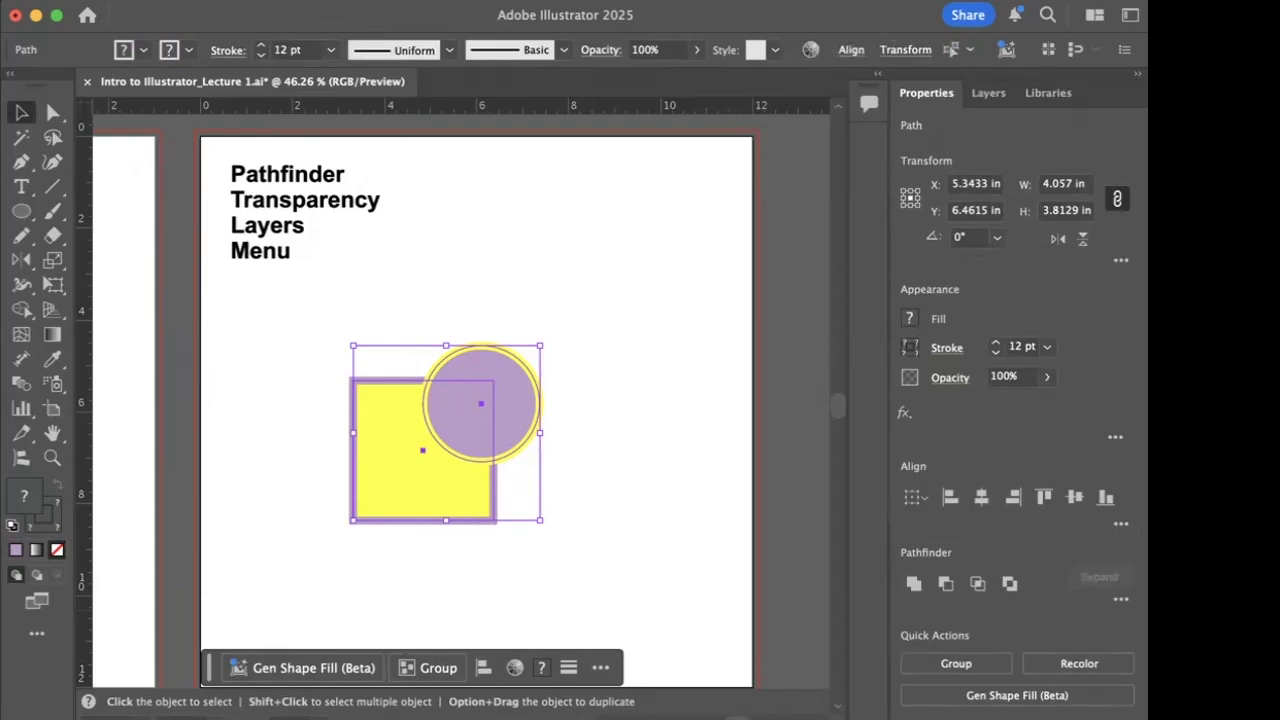
left_click(655, 2)
scroll(737, 586, "down", 5)
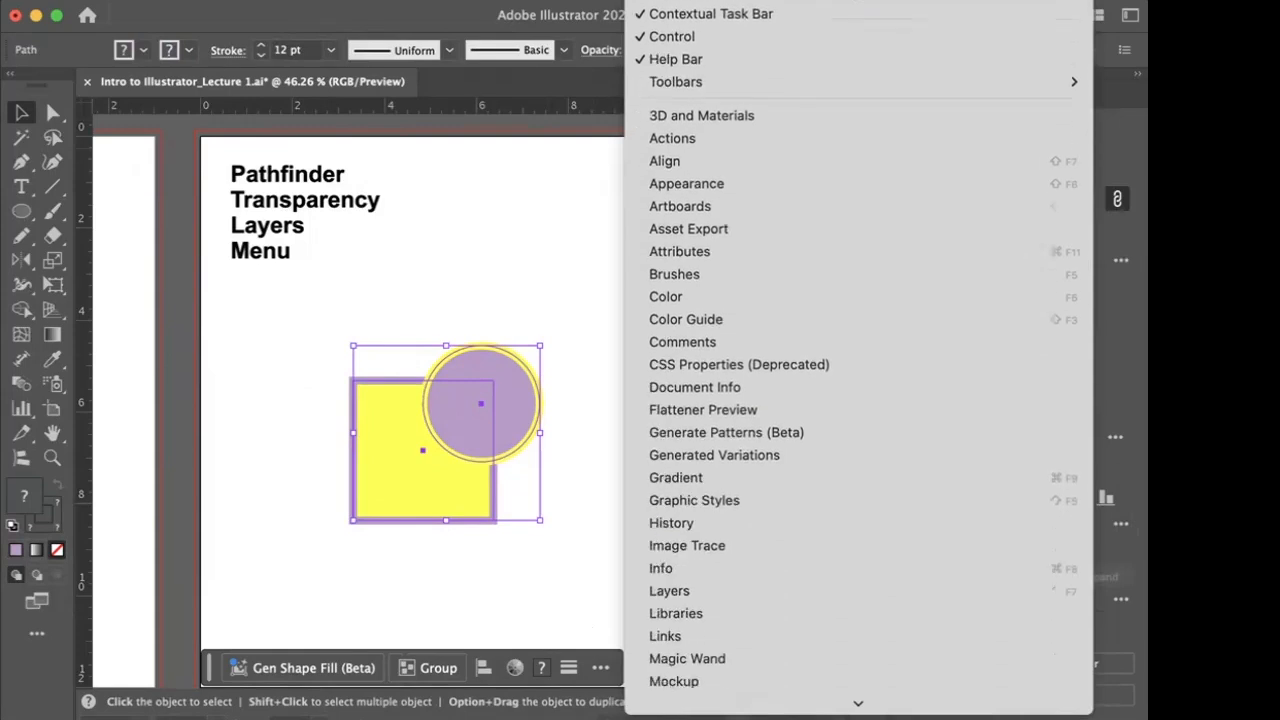
scroll(743, 600, "down", 3)
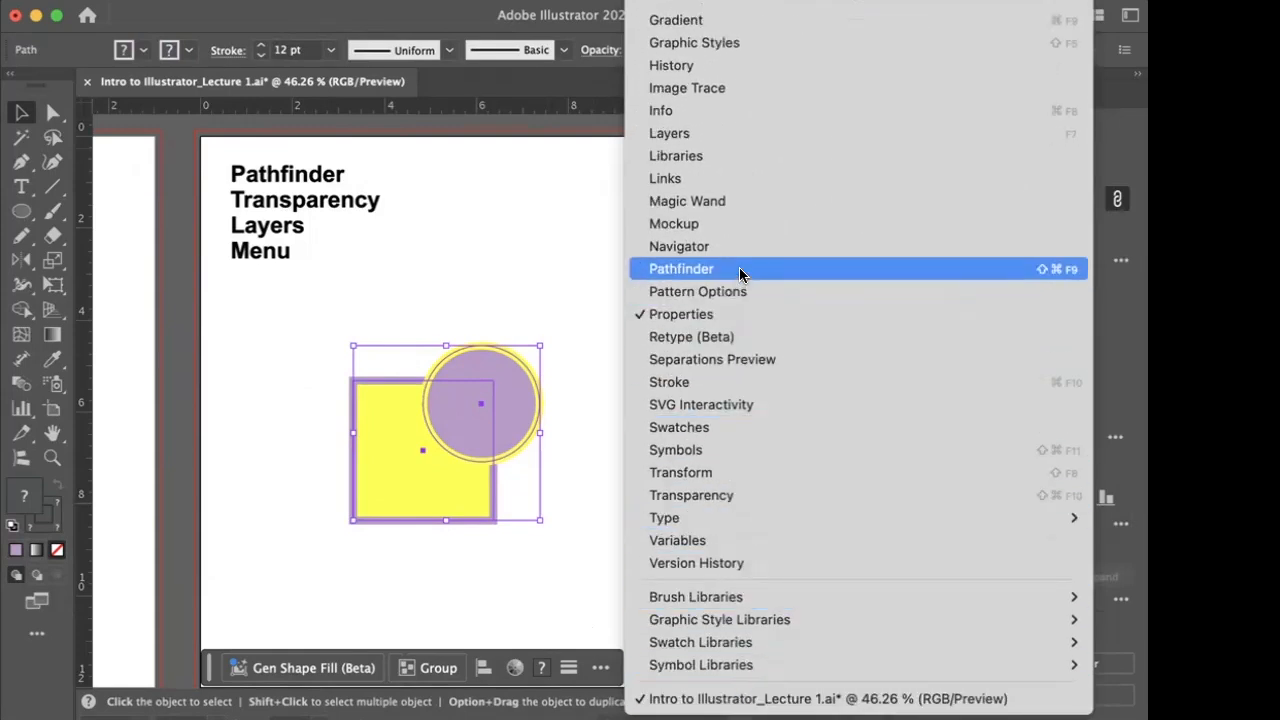
left_click(569, 376)
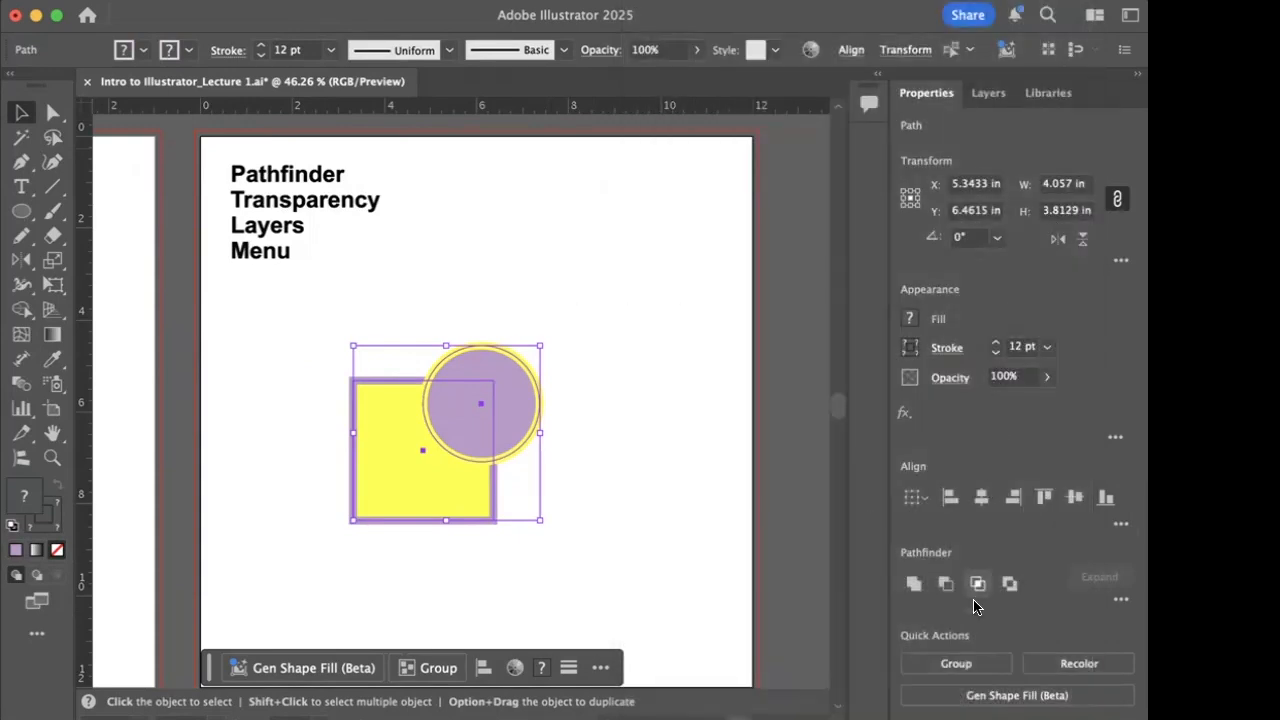
- Try Pathfinder's Unite shape mode on the square and circle from the expanded options, and undo the merge
left_click(1121, 600)
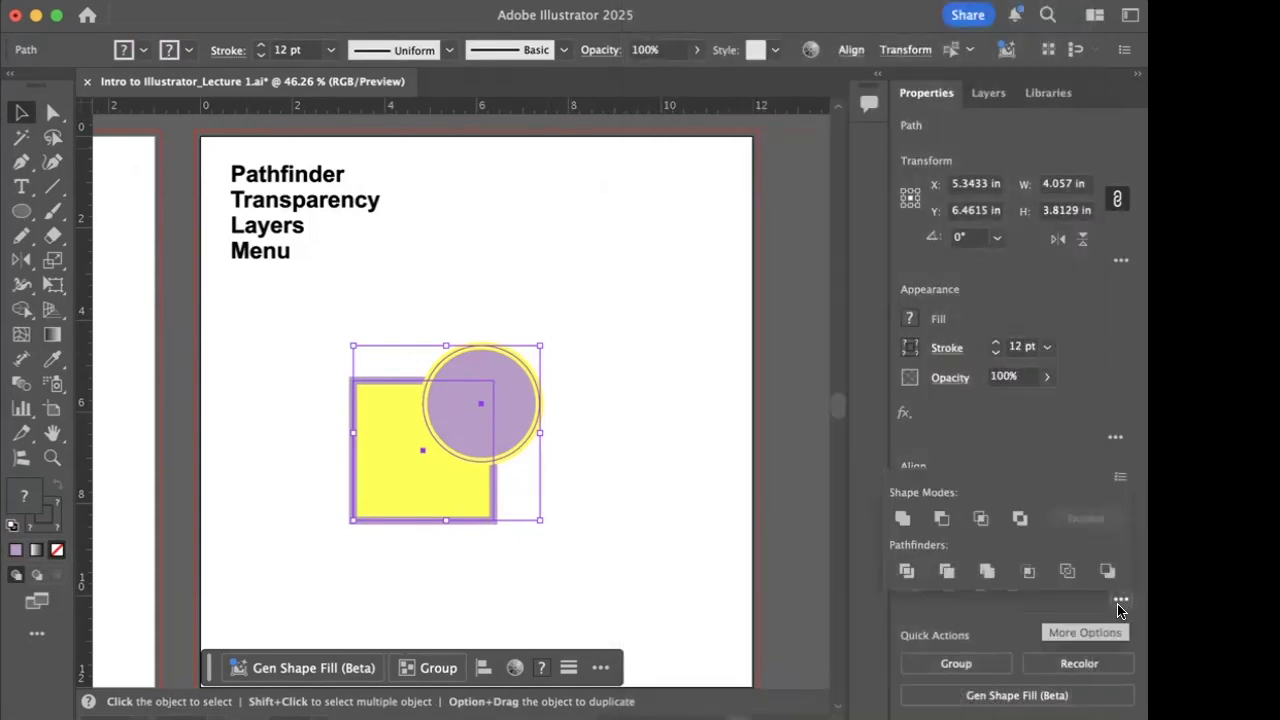
left_click(902, 520)
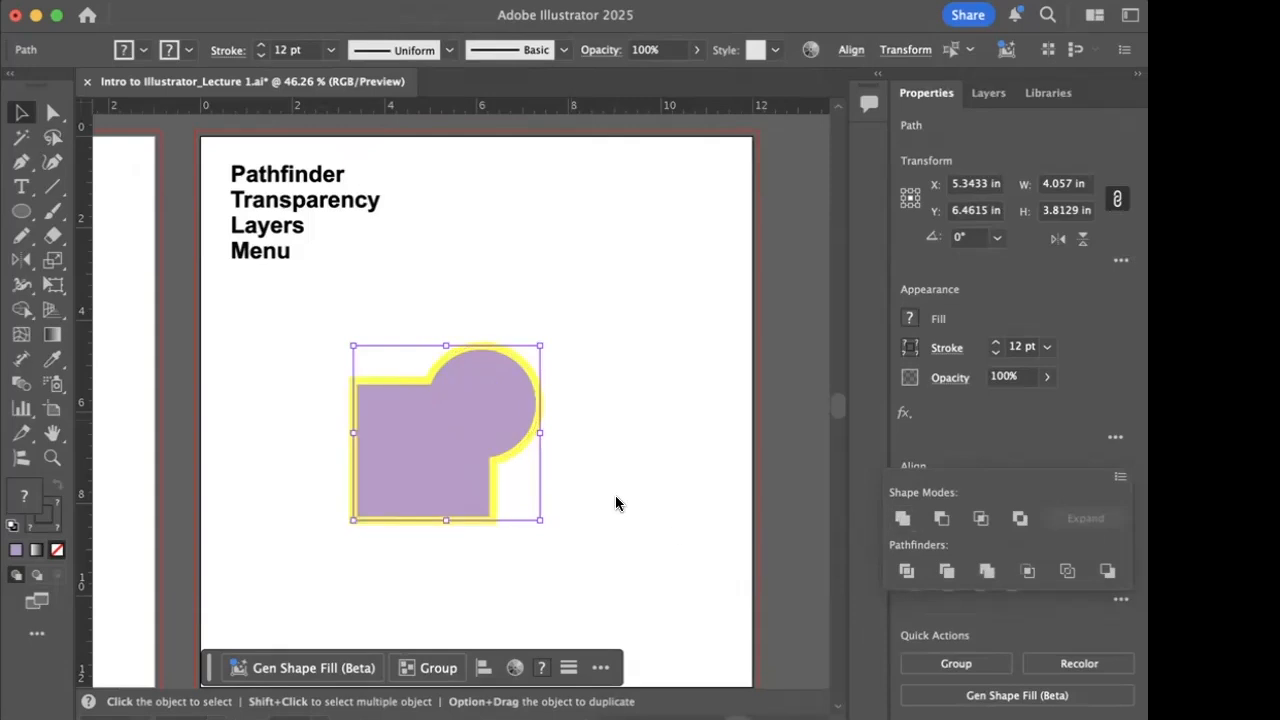
left_click(597, 547)
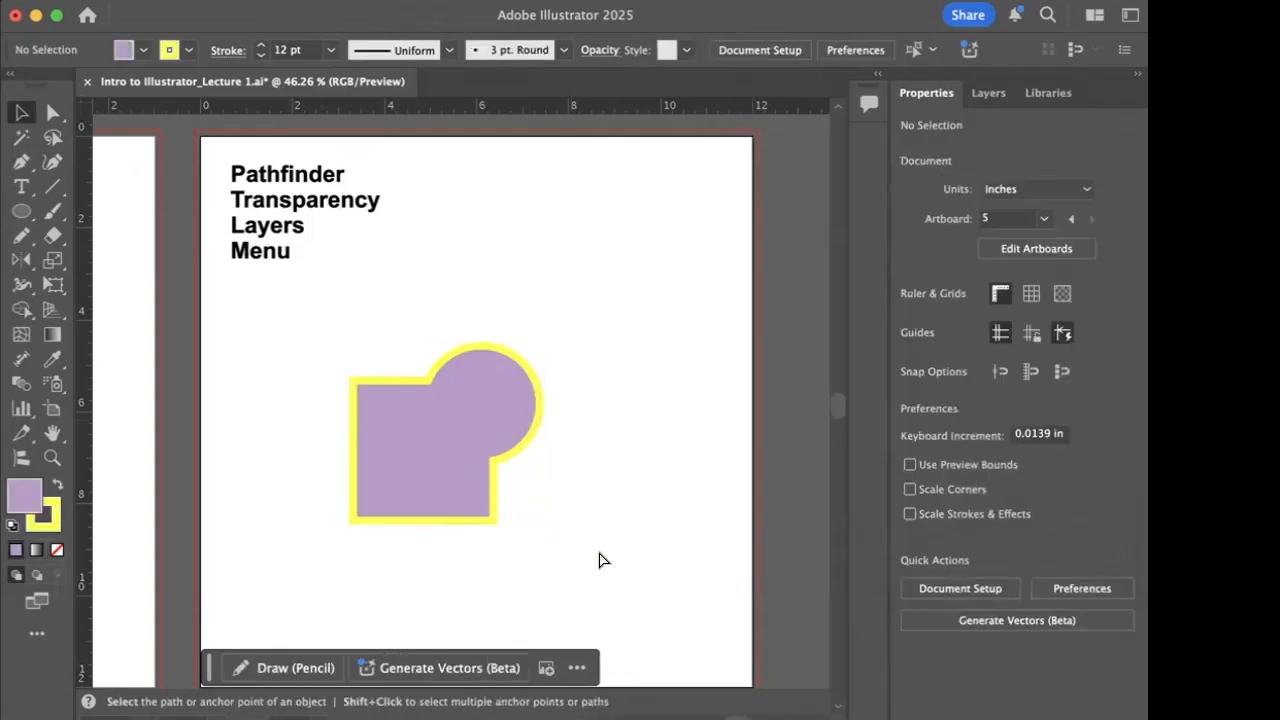
key("super+z")
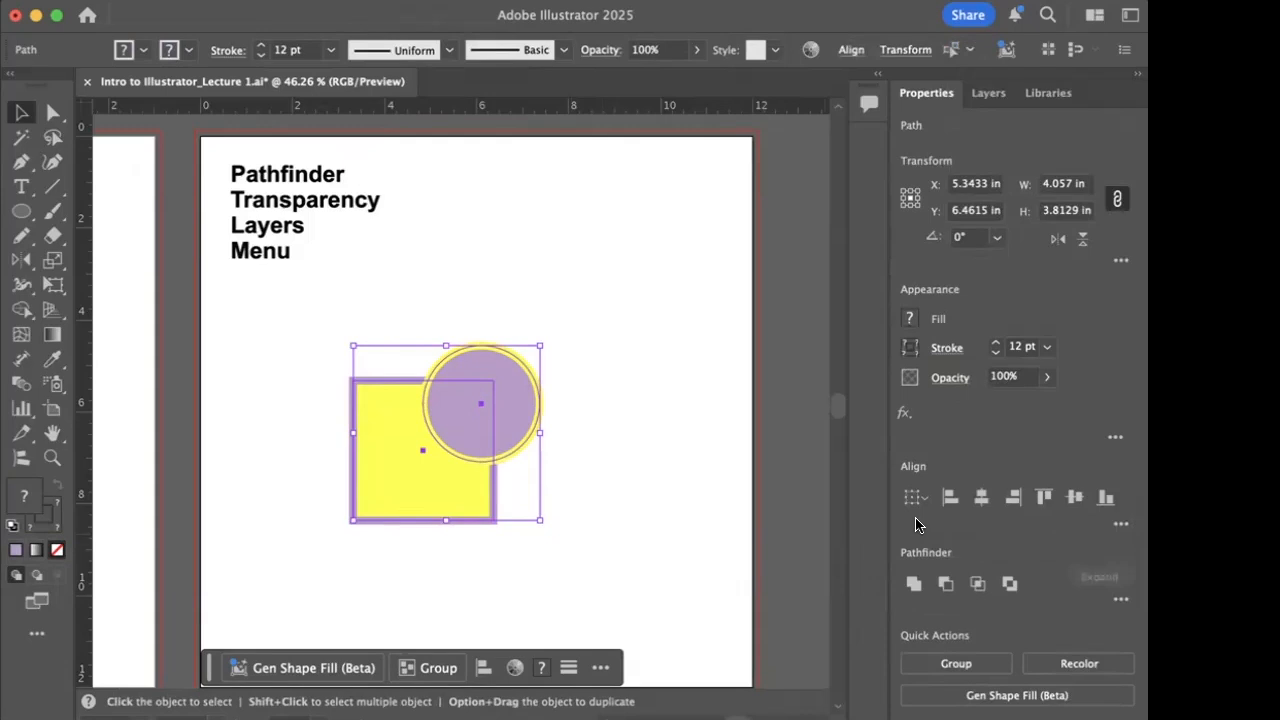
- Merge the selected square and circle into a single shape with Pathfinder Unite
left_click(914, 585)
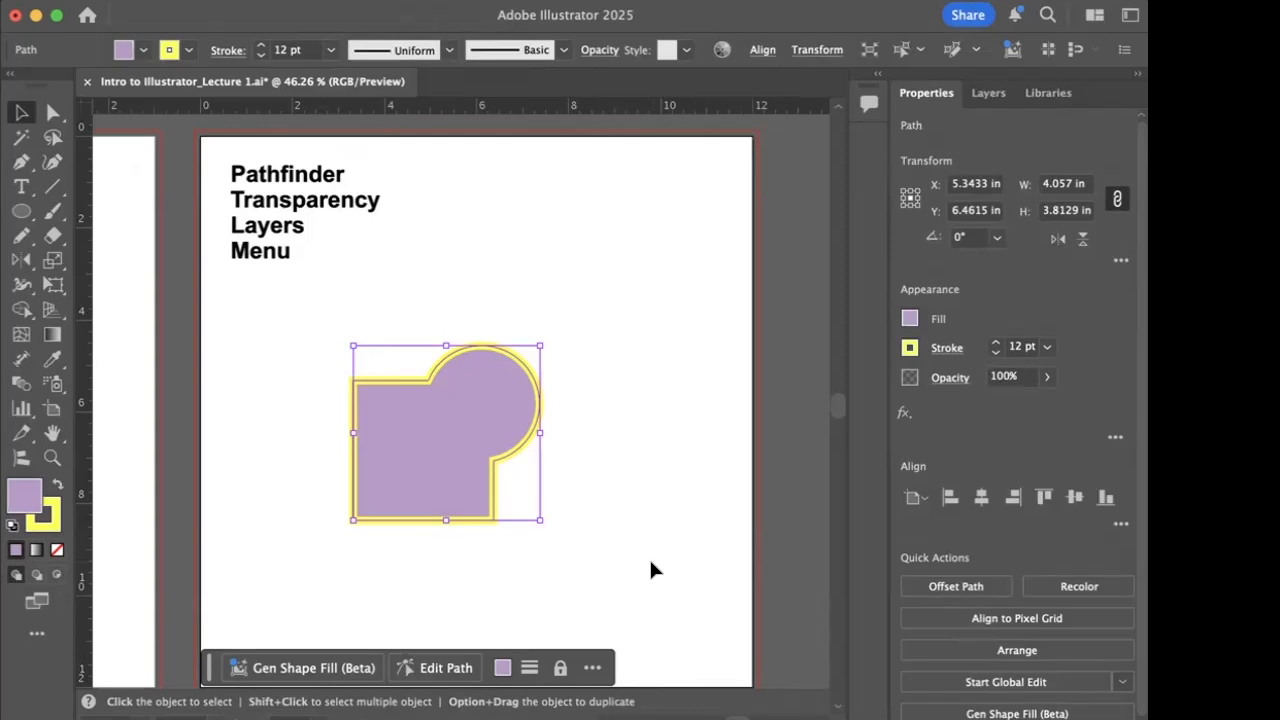
- Examine the united shape's anchor points up close with Direct Selection, and undo the Unite to separate the square and circle
left_click(53, 112)
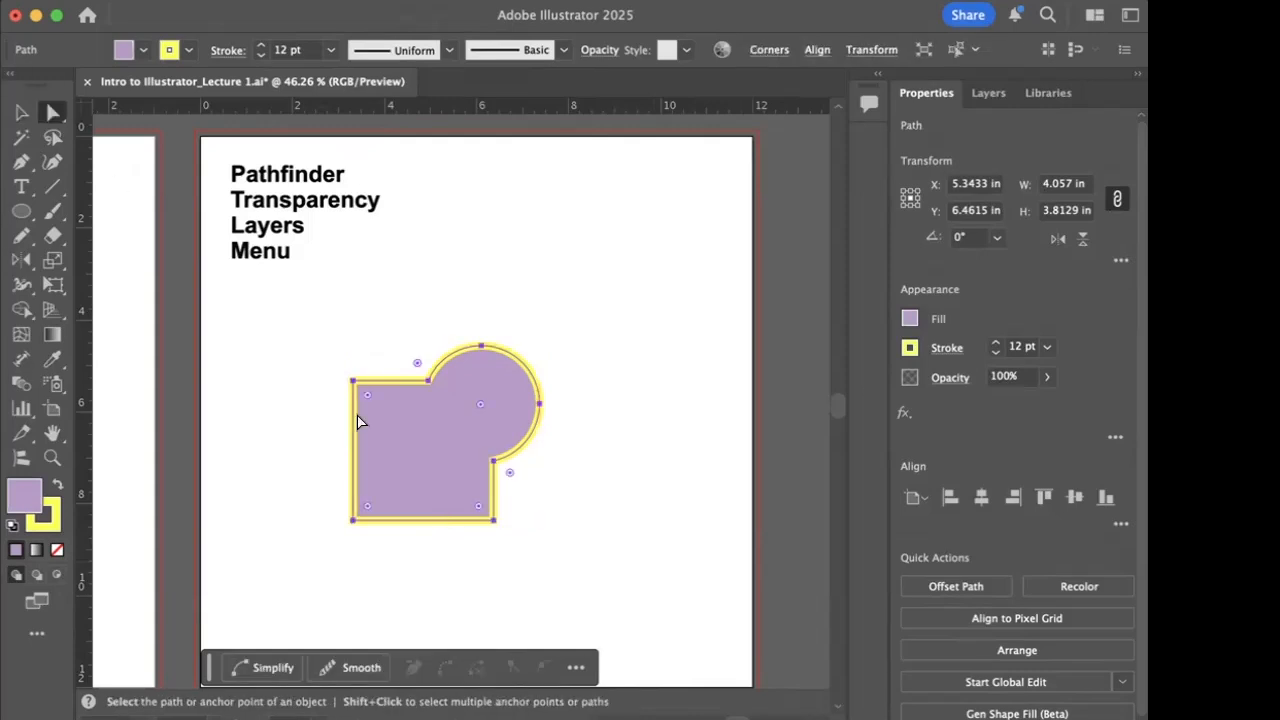
key("super+equal")
key("super+equal")
key("super+equal")
key("super+equal")
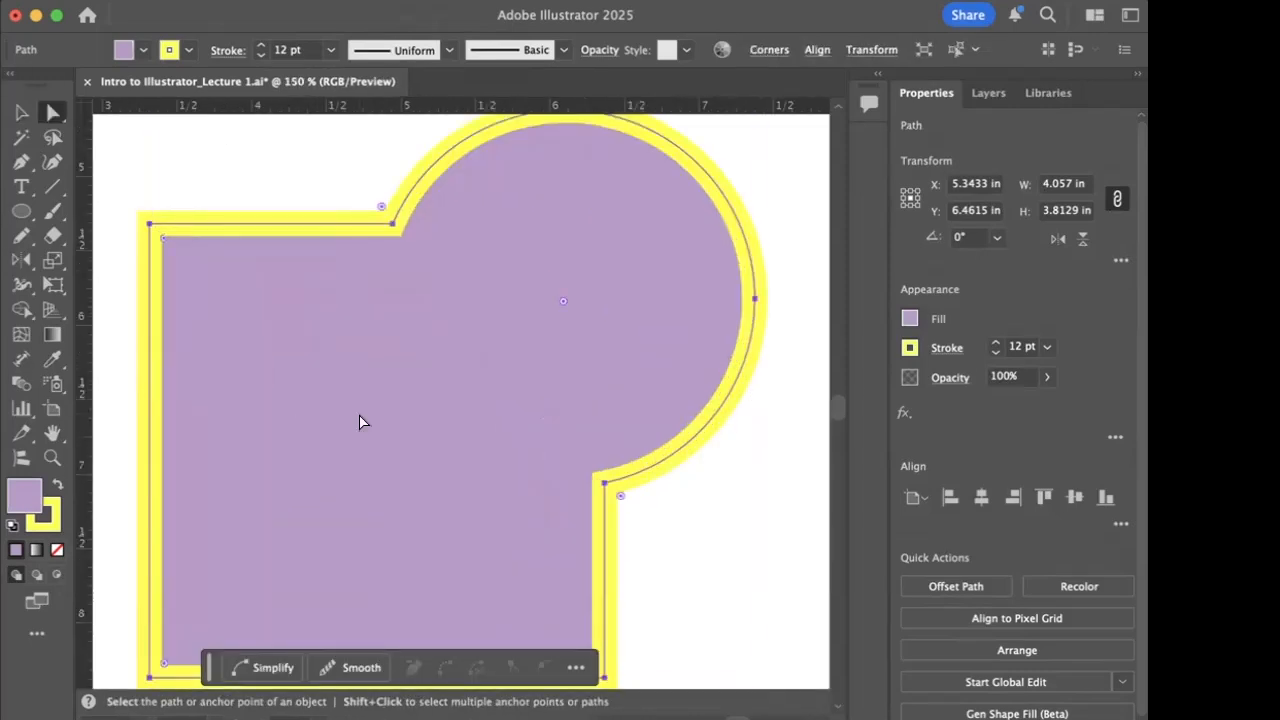
key("super+minus")
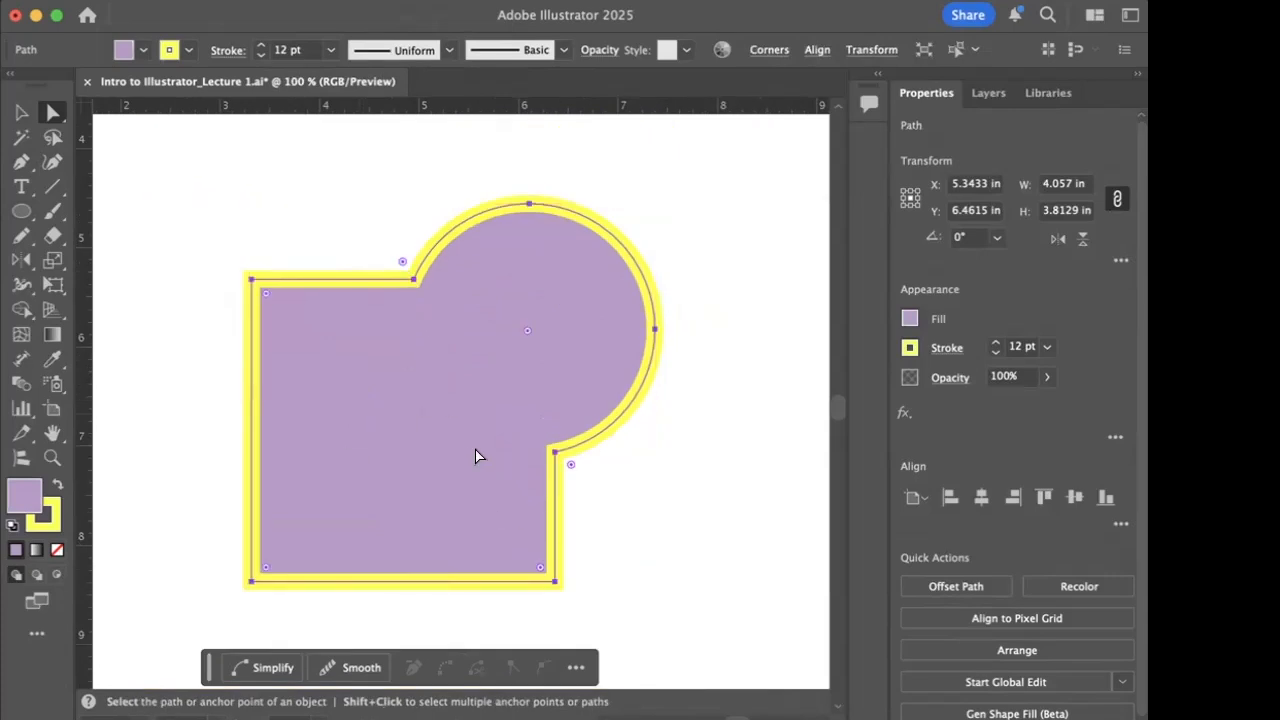
key("super+z")
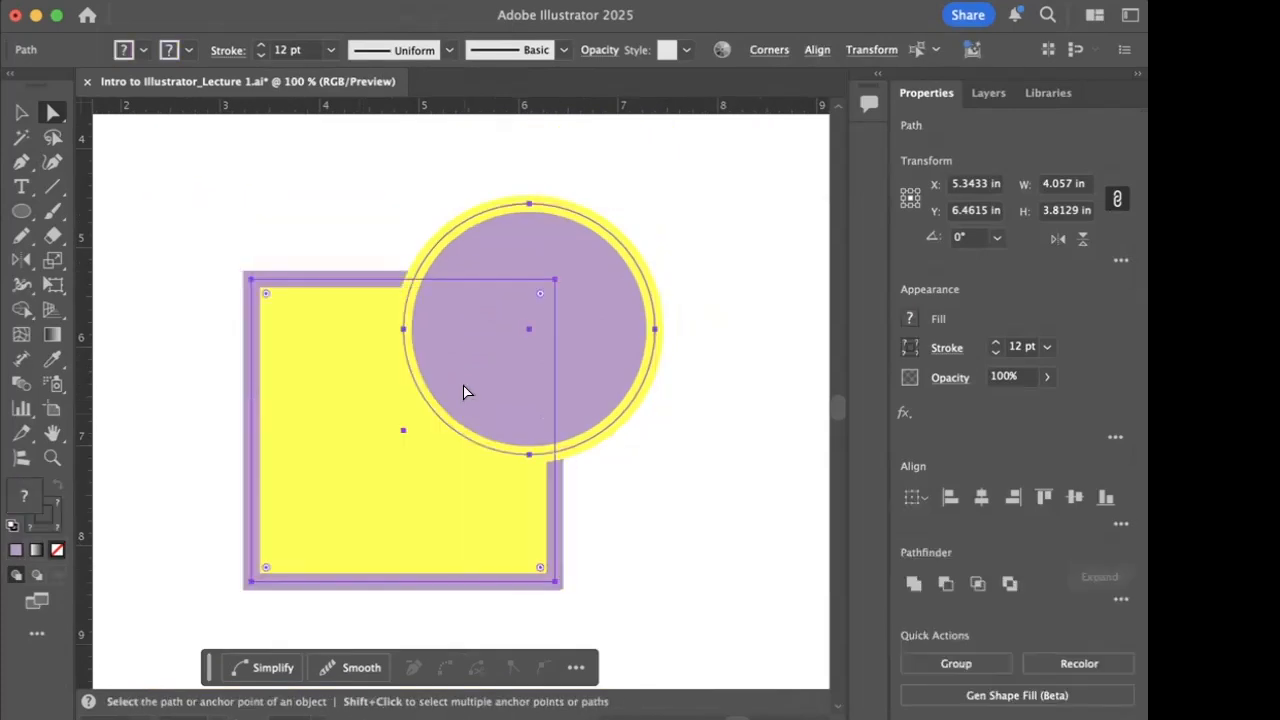
- Reselect the overlapping square and circle with all their anchor points, and check the additional alignment options
left_click(645, 496)
left_click_drag(198, 210, 678, 601)
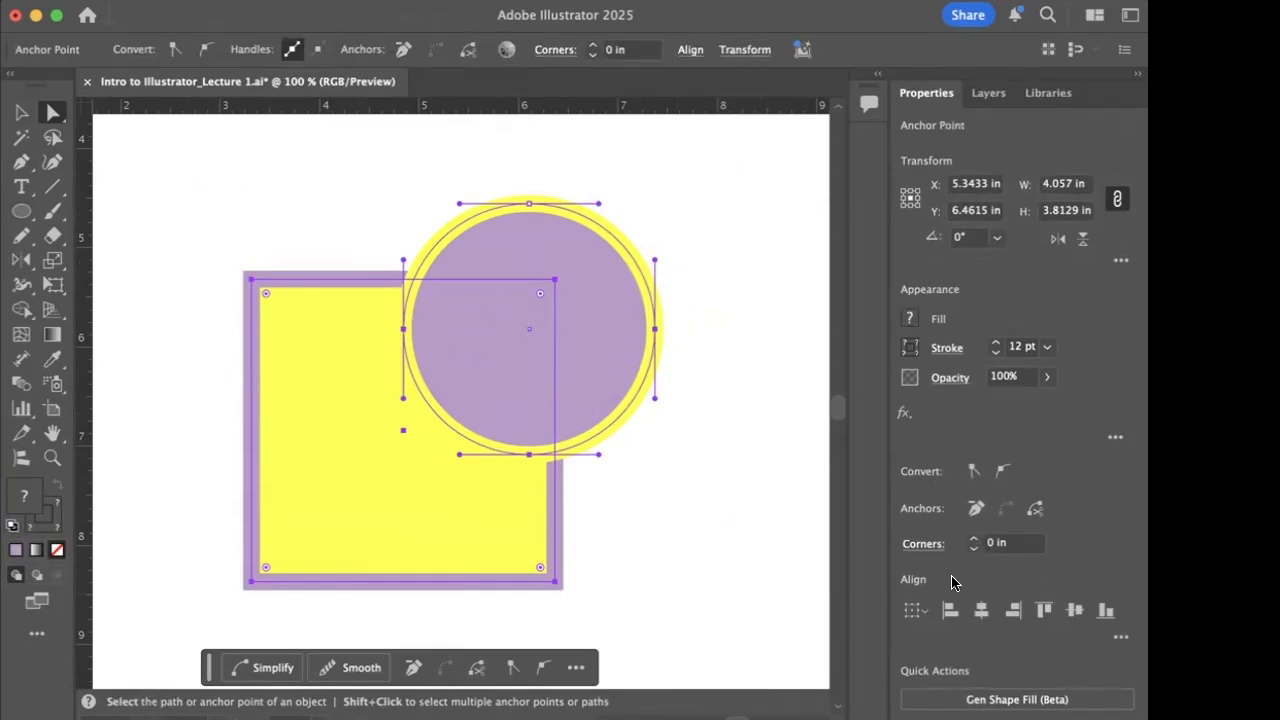
left_click(1121, 637)
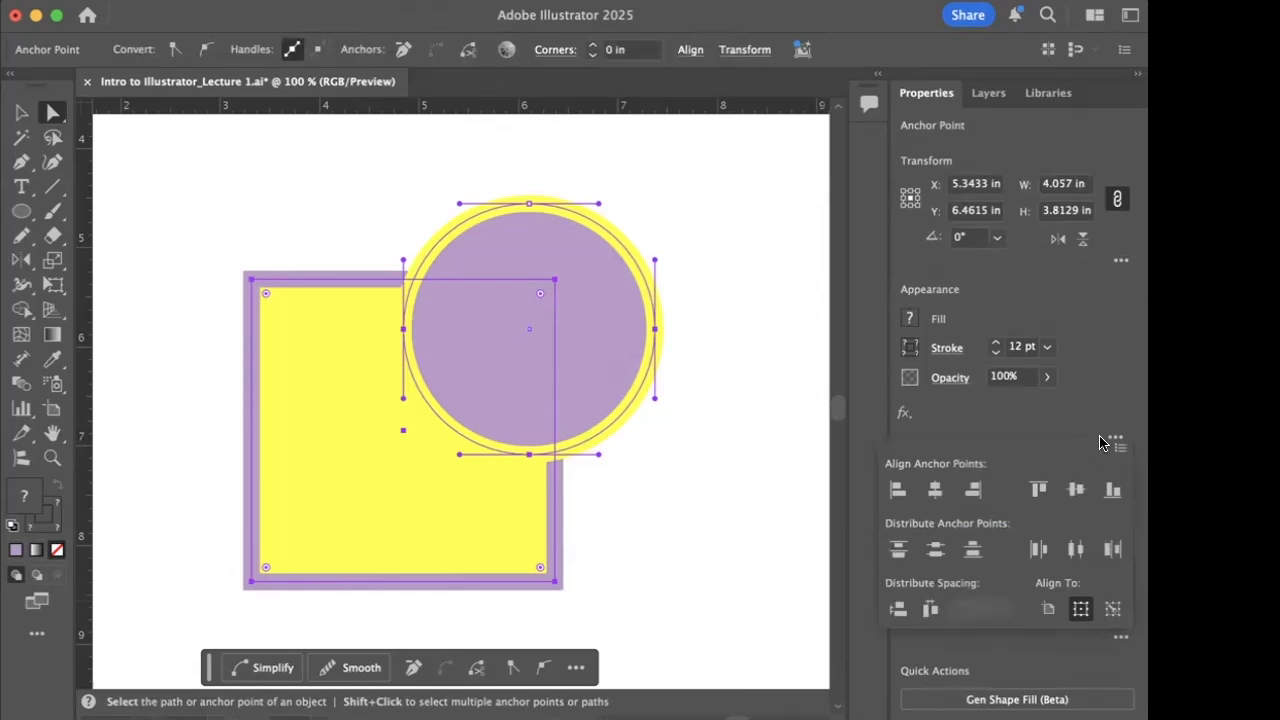
left_click(1000, 434)
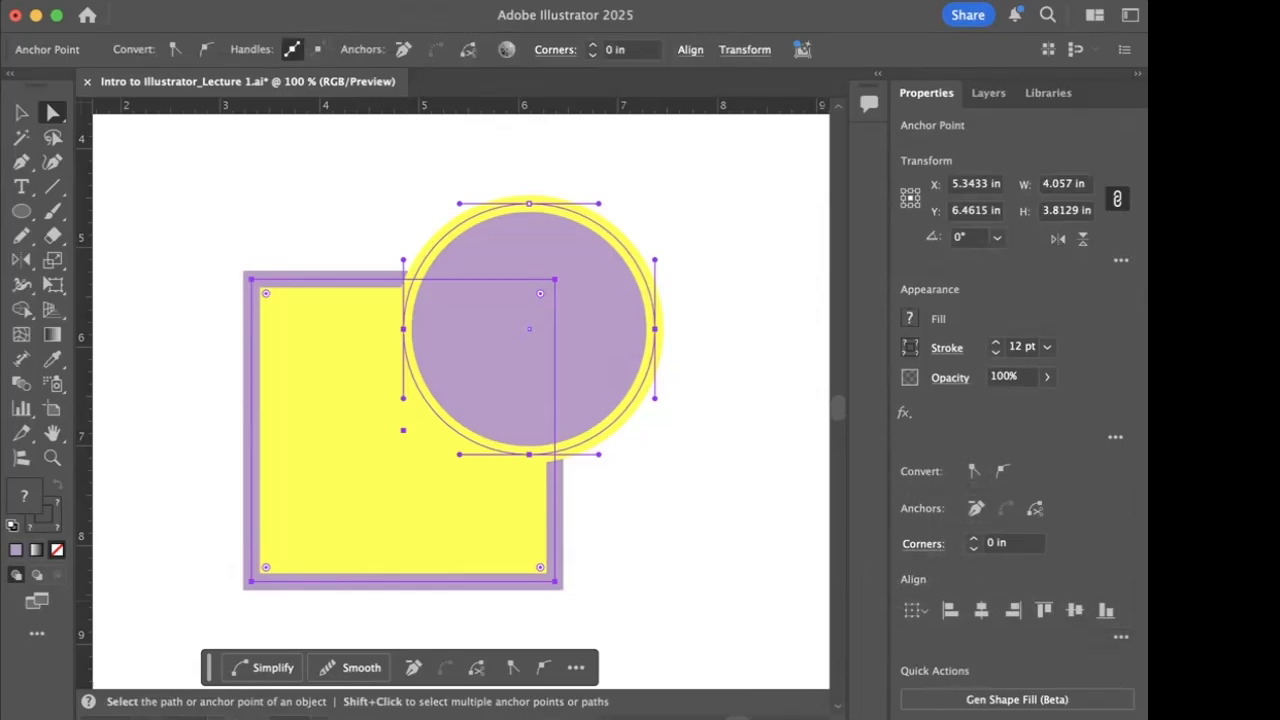
- Show the full Pathfinder options, dock them beside the Properties column, and collapse that column to save space
left_click(655, 2)
mouse_move(760, 704)
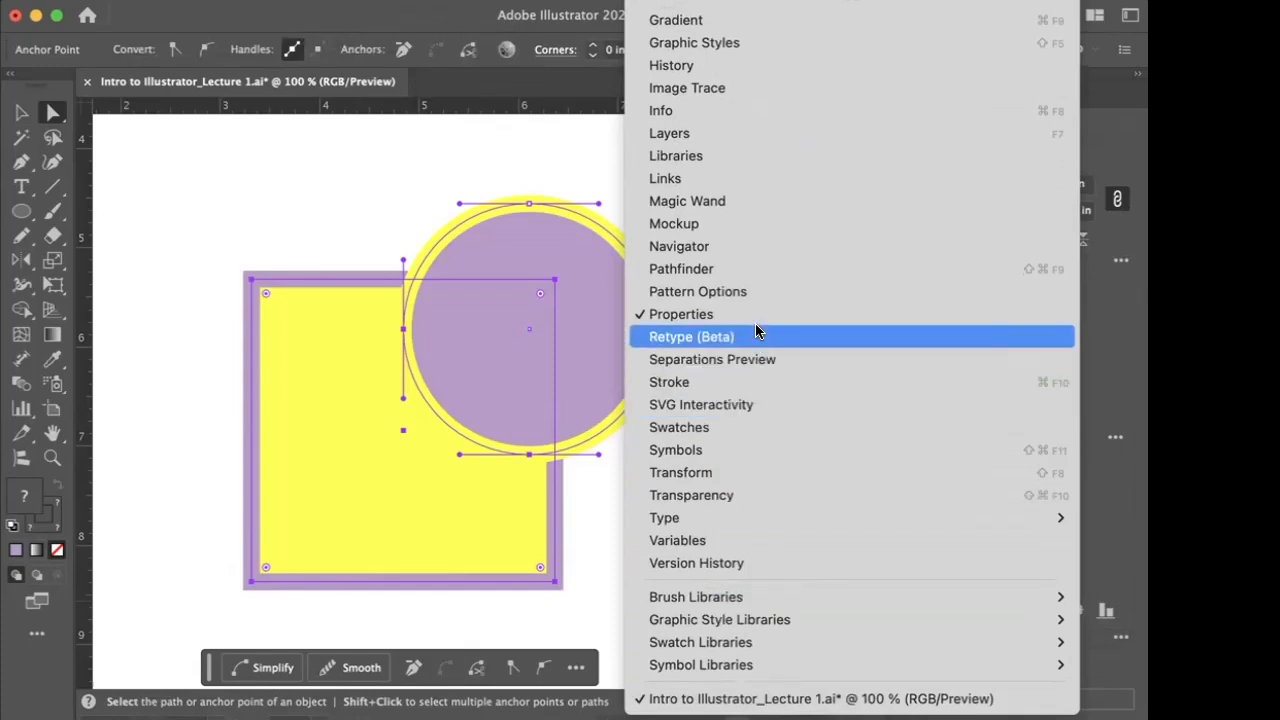
left_click(755, 268)
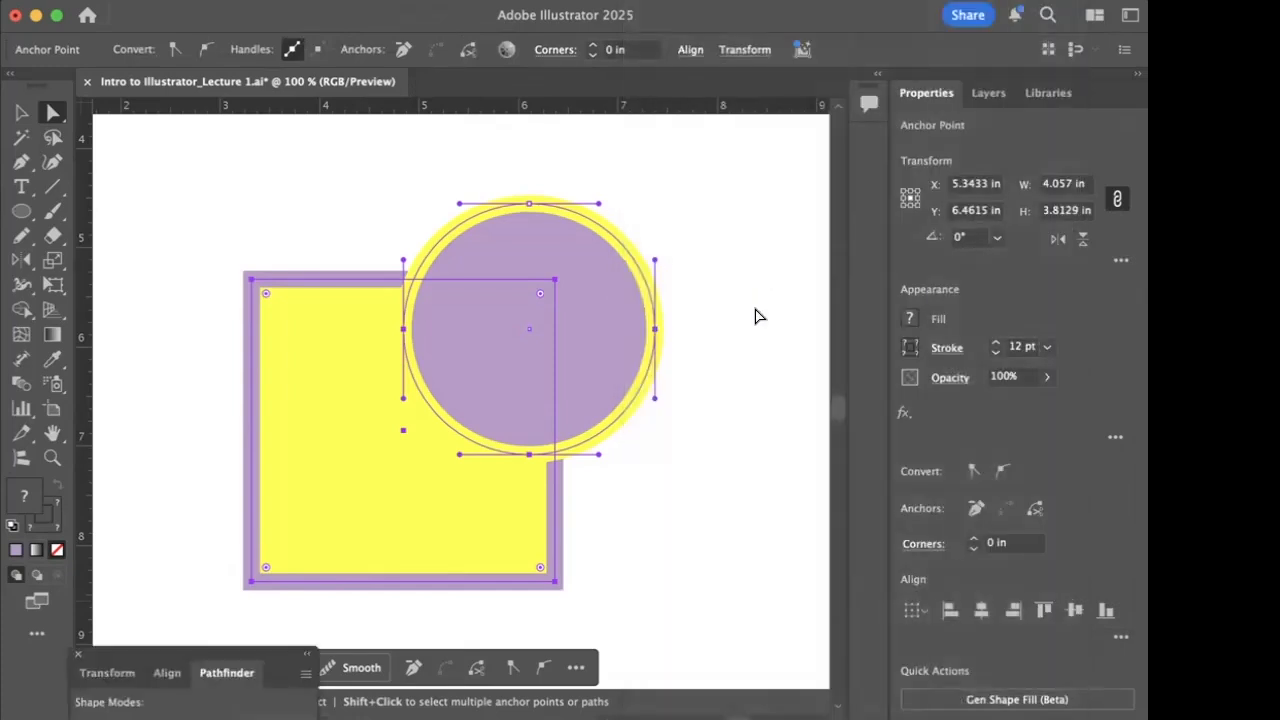
left_click_drag(126, 663, 885, 478)
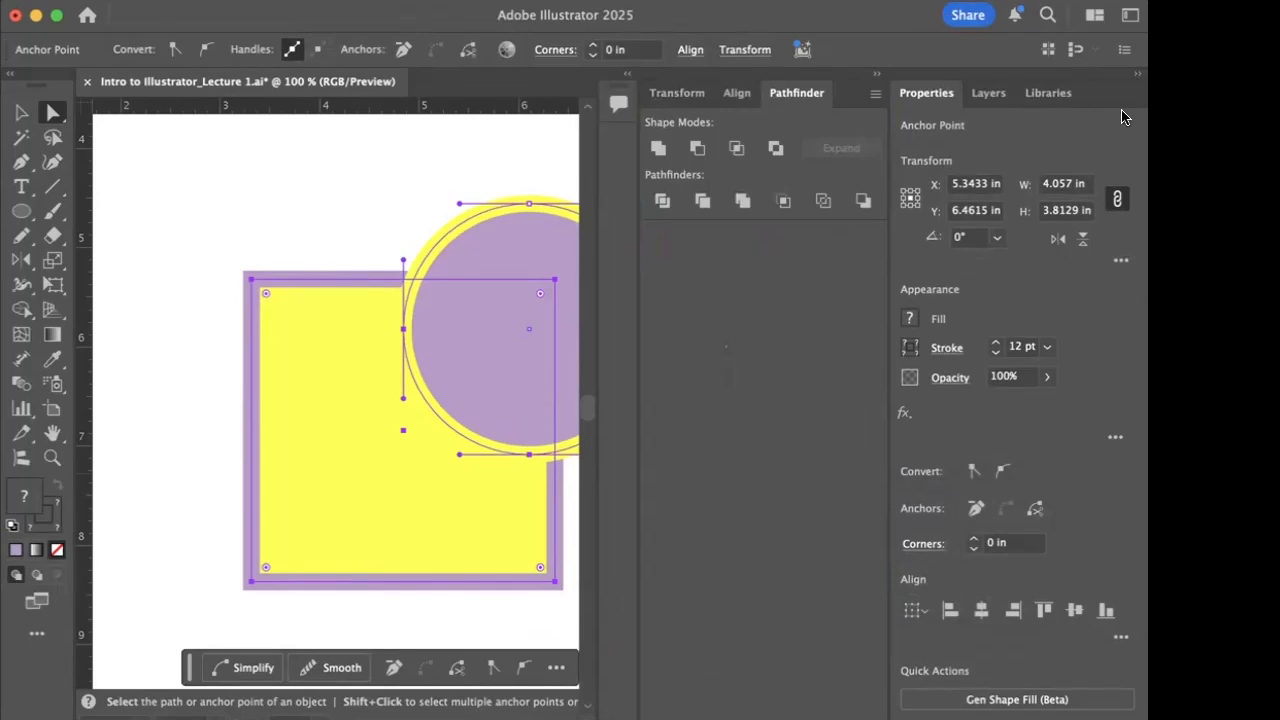
left_click(1139, 75)
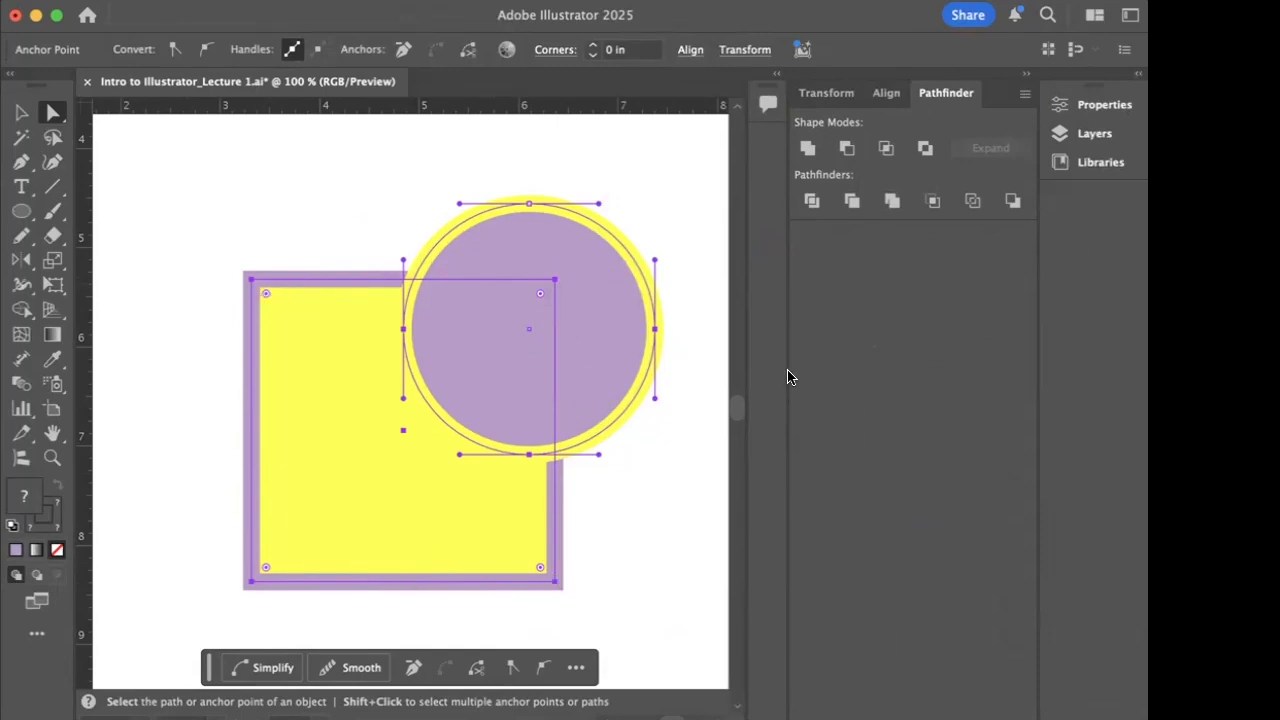
- Try Pathfinder's Unite and Minus Front shape modes on the selected square and circle, undoing each result
left_click(807, 150)
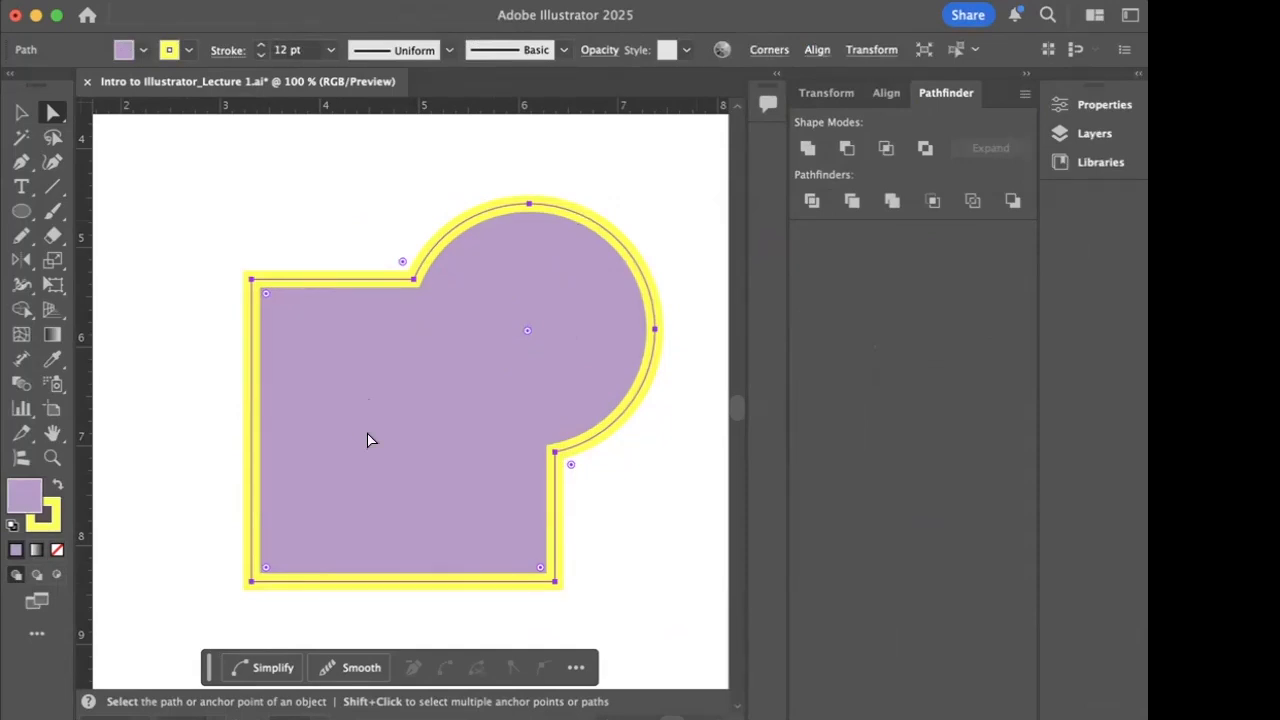
key("super+z")
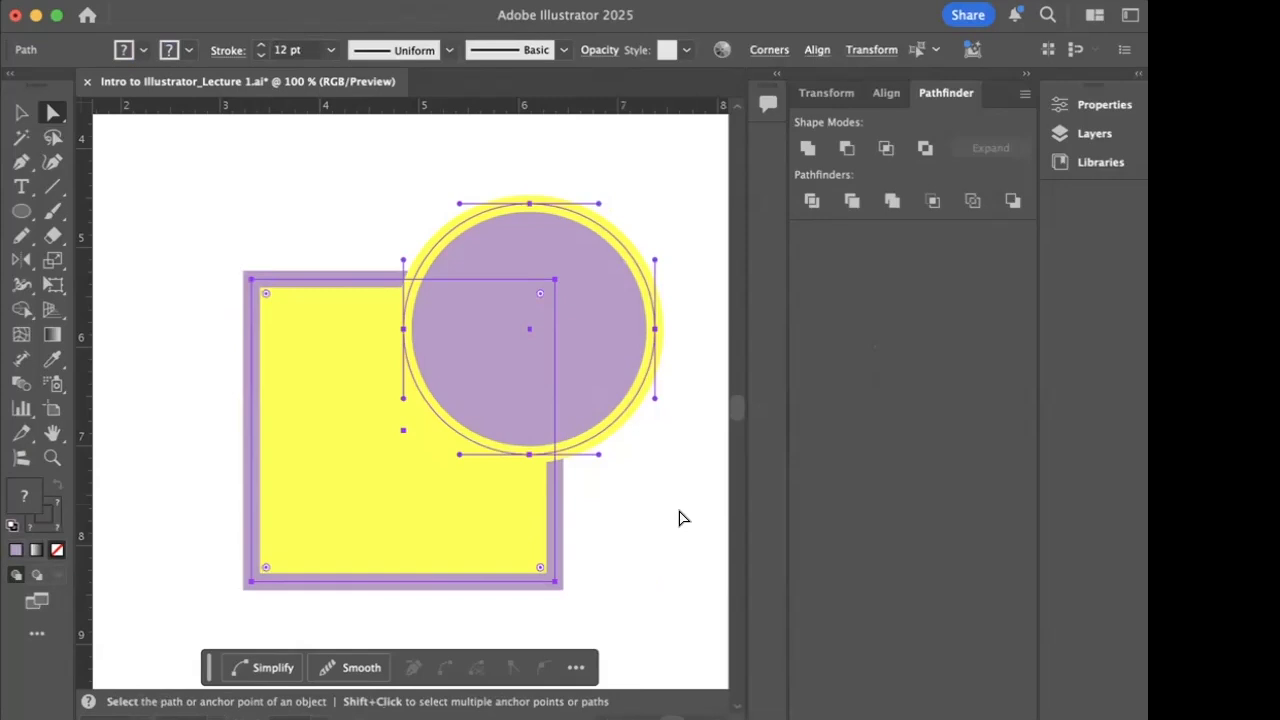
left_click(846, 150)
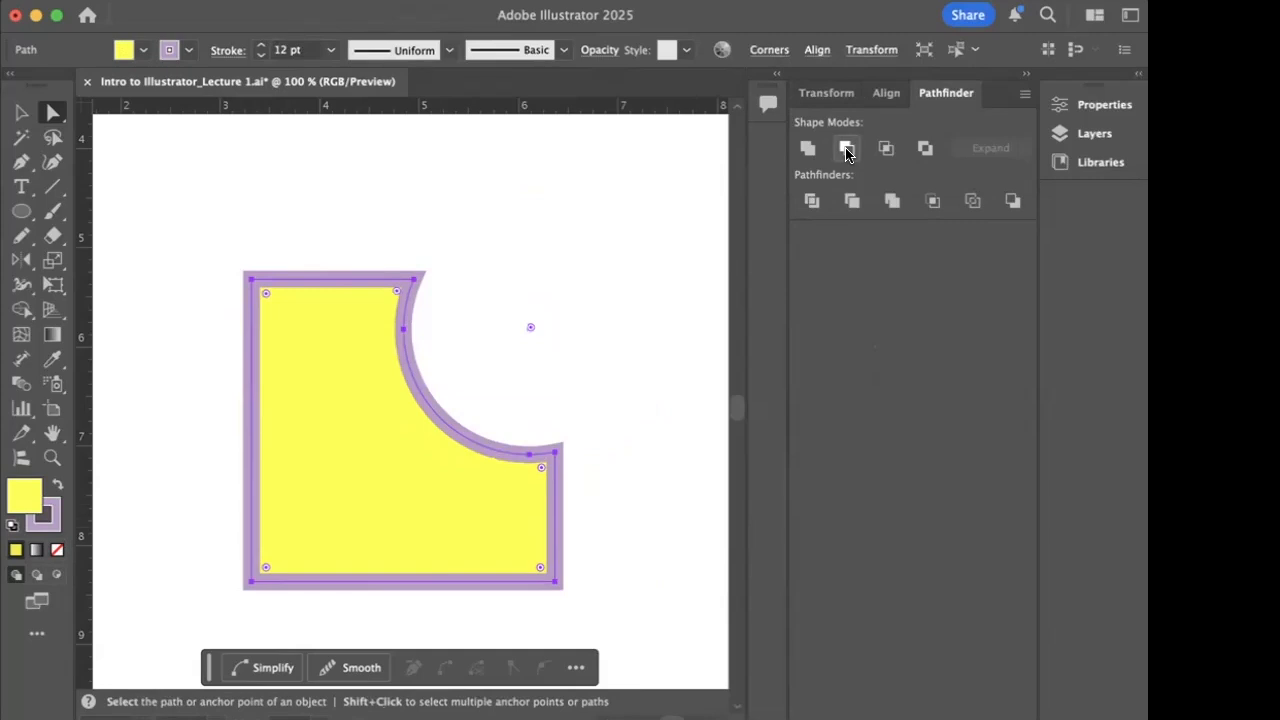
key("super+z")
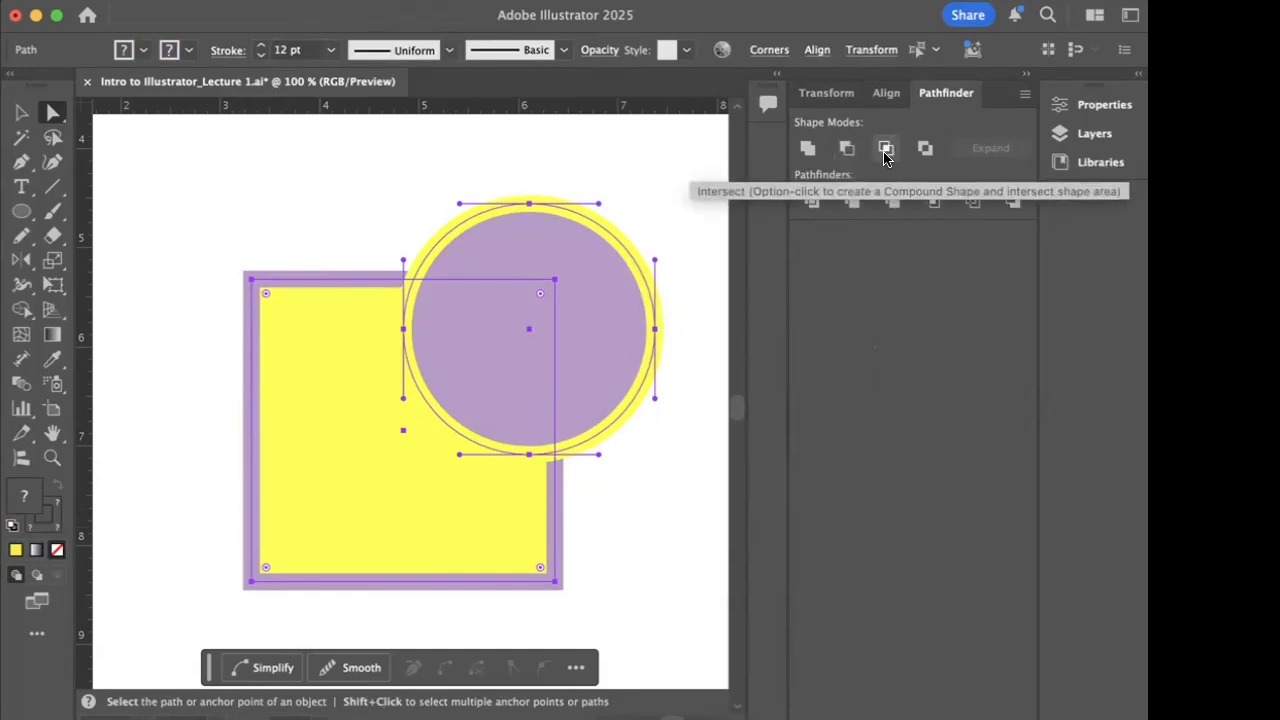
- Try Pathfinder's Intersect and Exclude shape modes on the selected square and circle, undoing each result
left_click(885, 150)
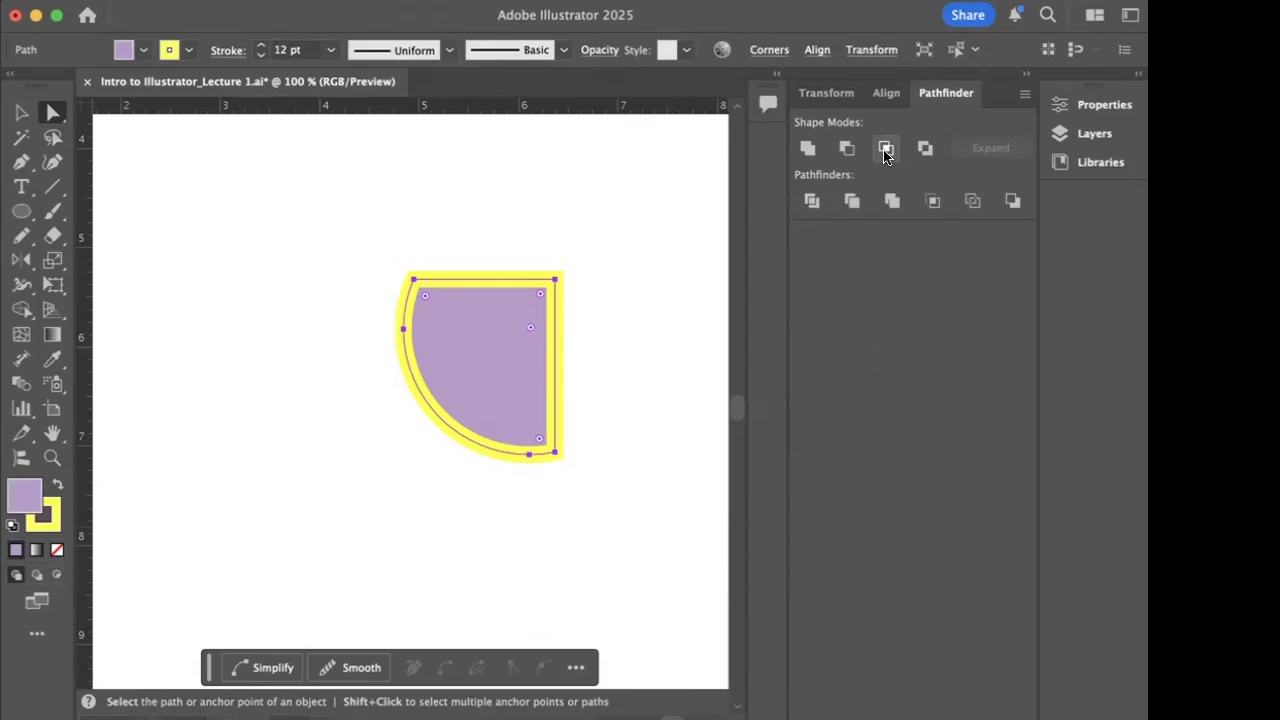
key("super+z")
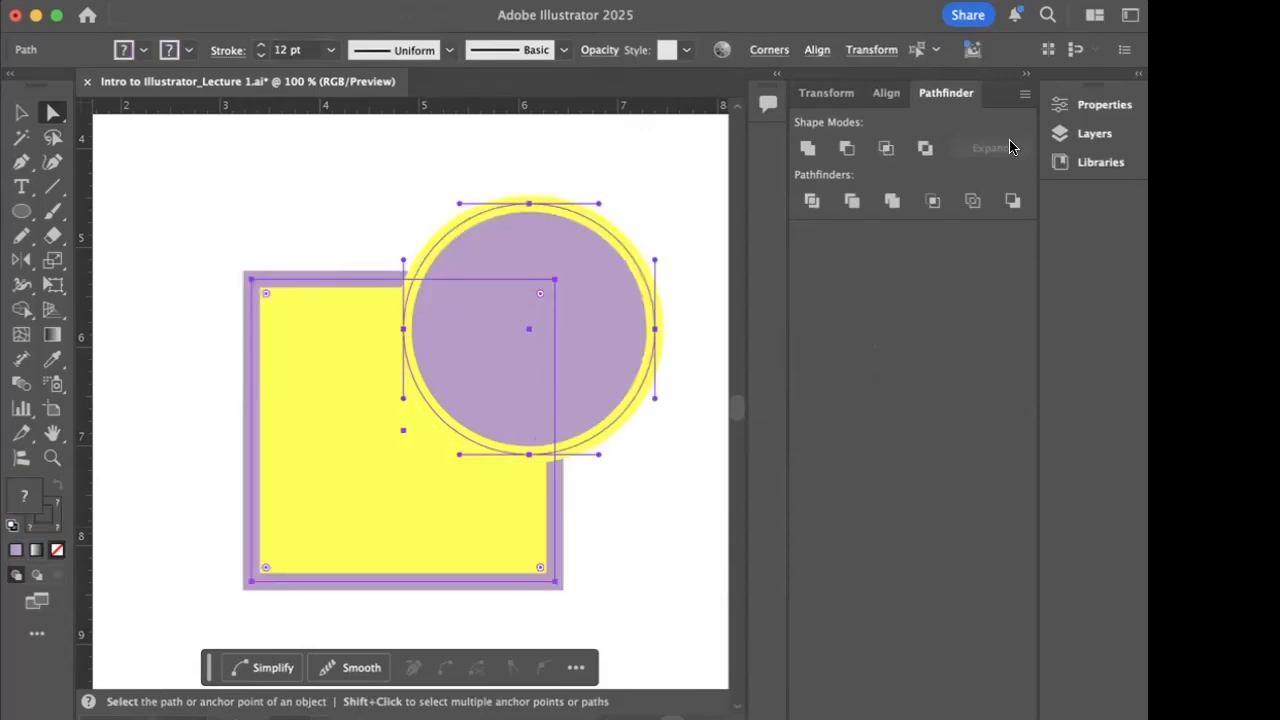
left_click(924, 149)
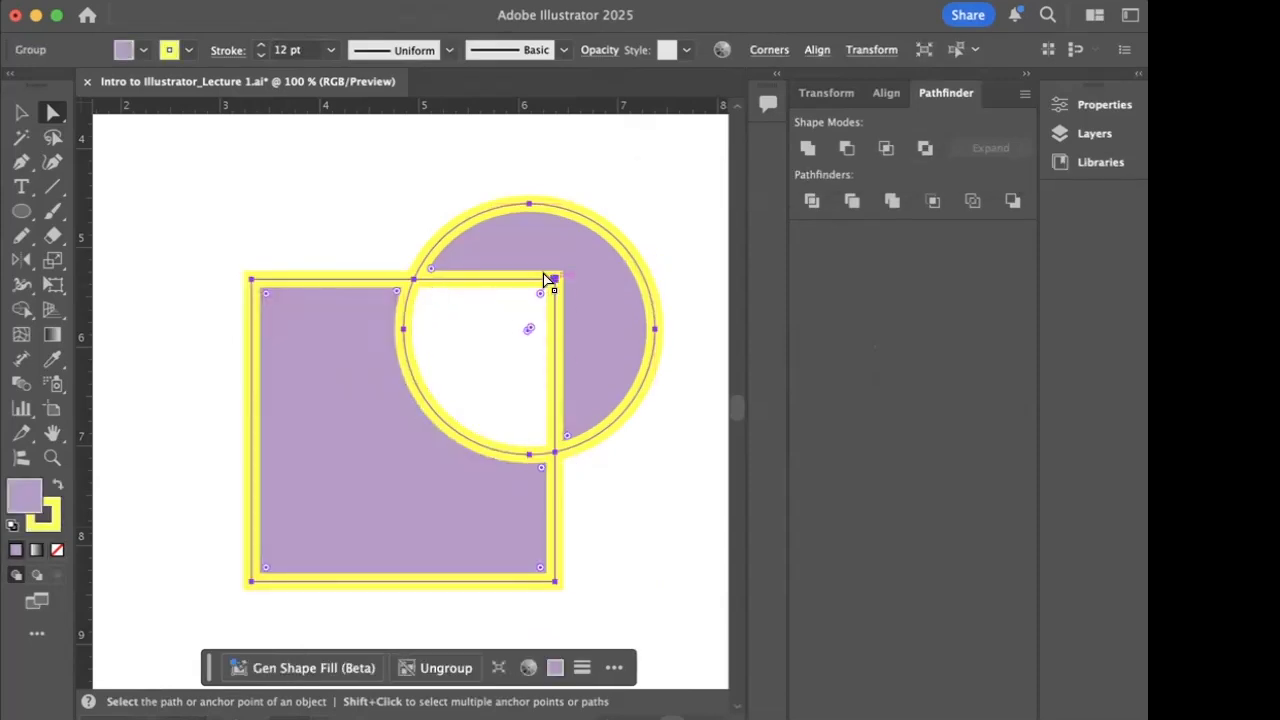
key("super+z")
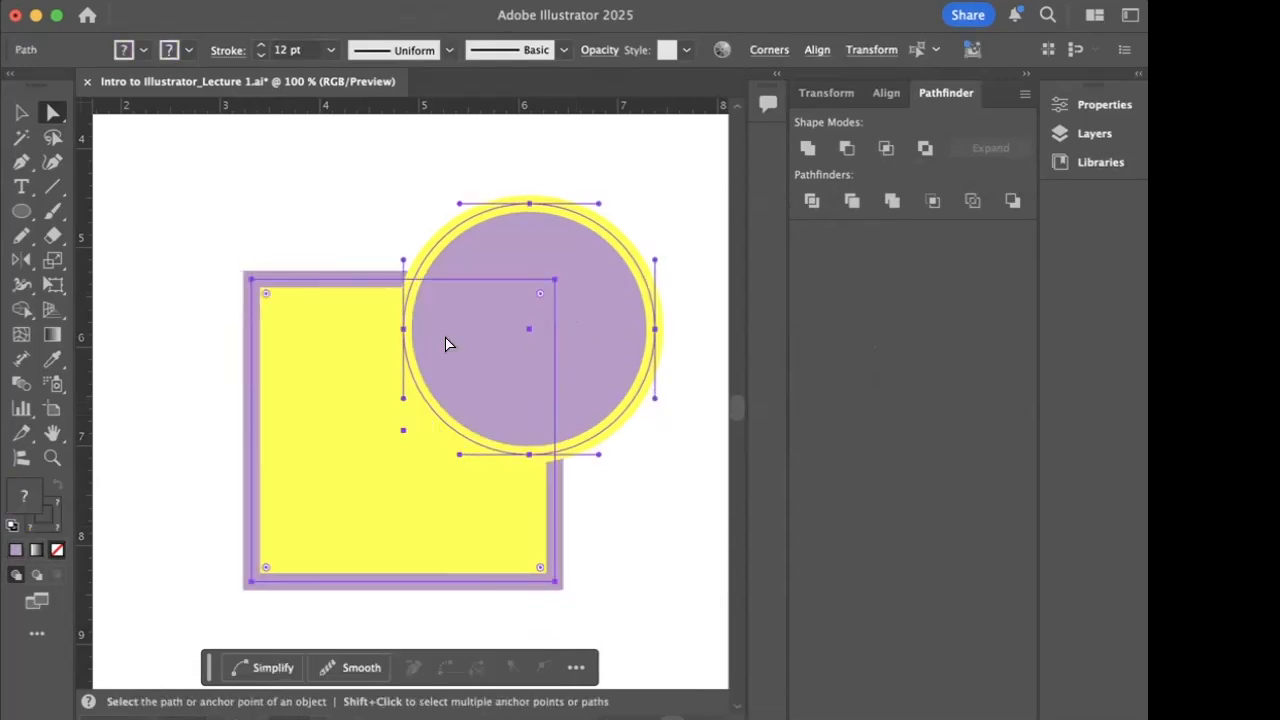
- Return to the artboard's topic list and look through the available file, edit, object and window commands
key("super+minus")
scroll(430, 346, "left", 3)
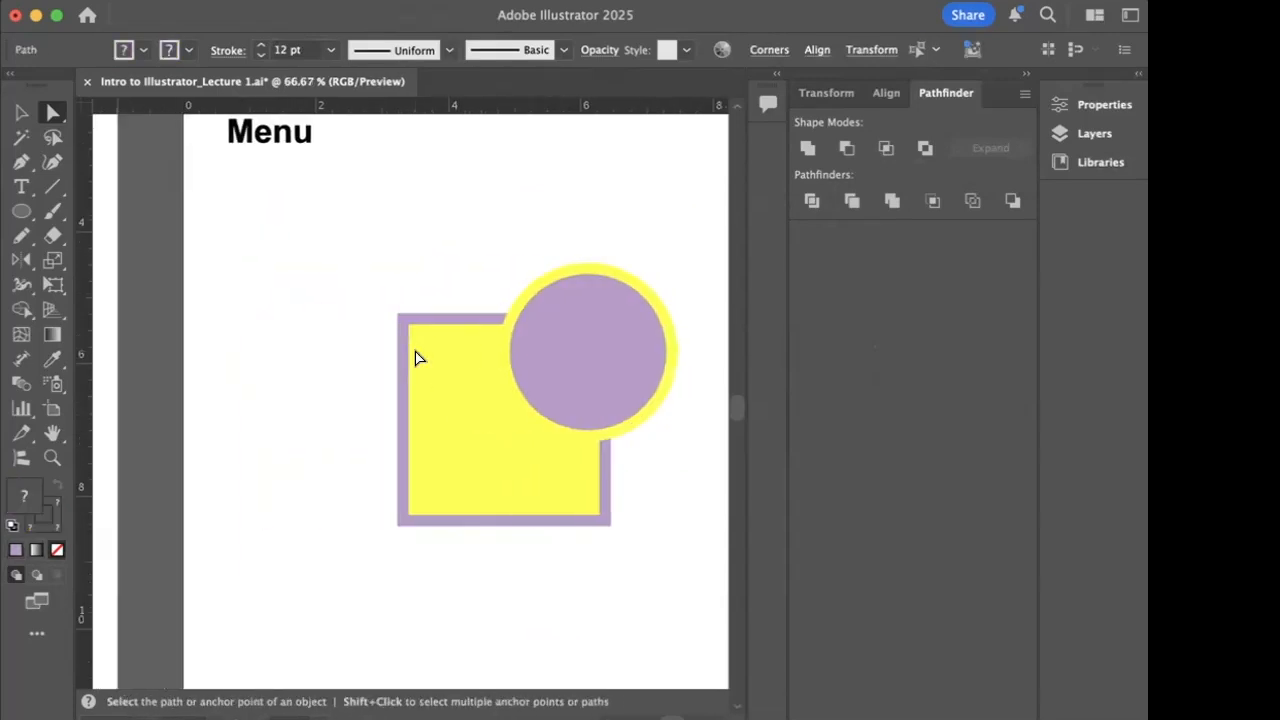
scroll(417, 357, "up", 5)
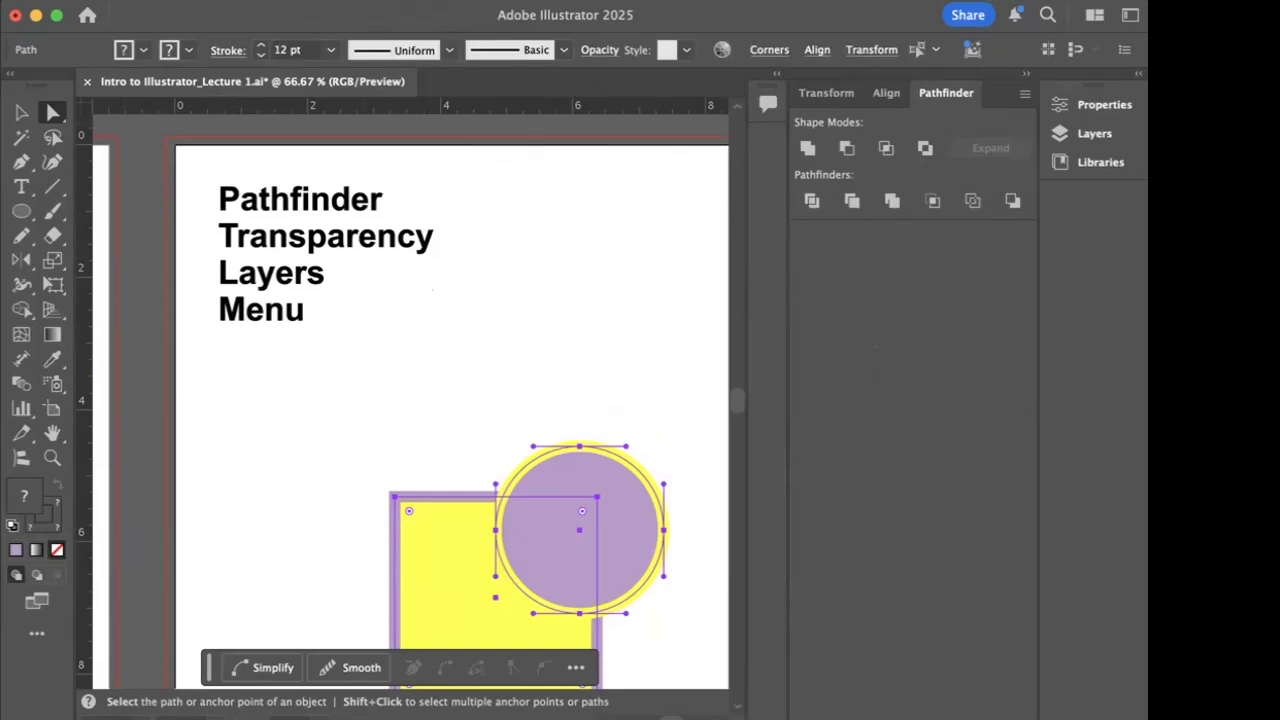
left_click(110, 0)
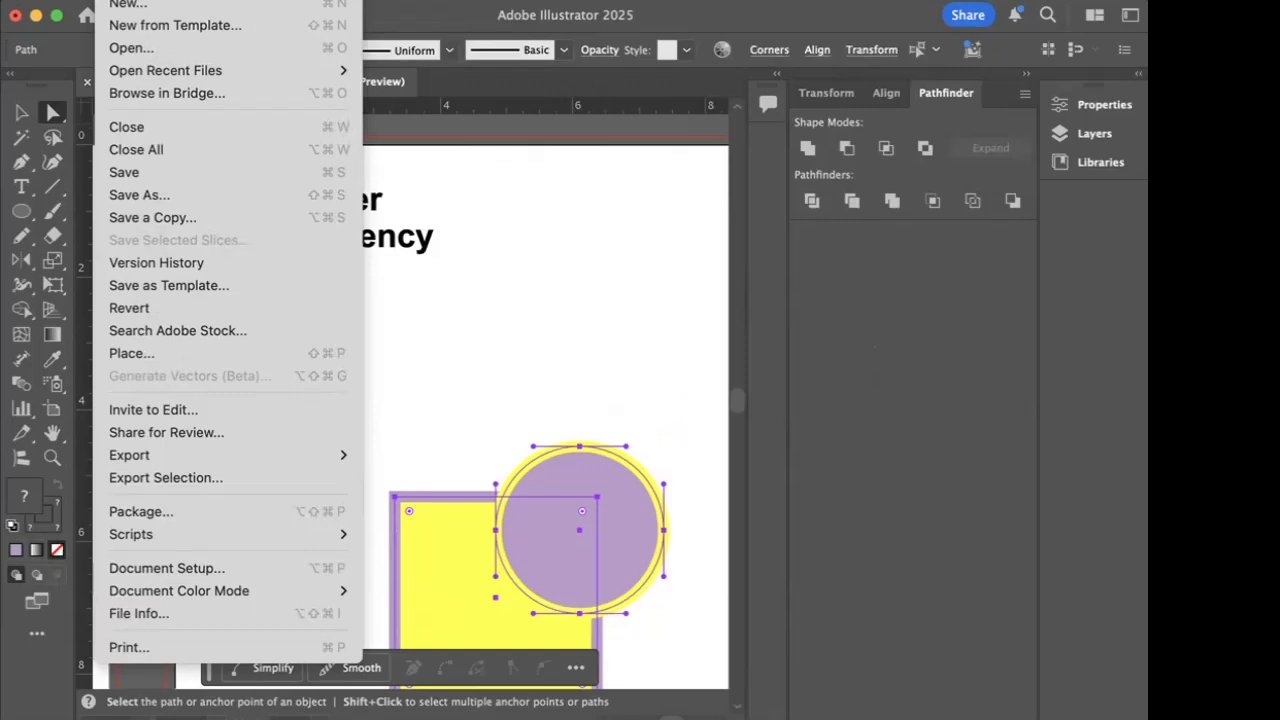
mouse_move(162, 1)
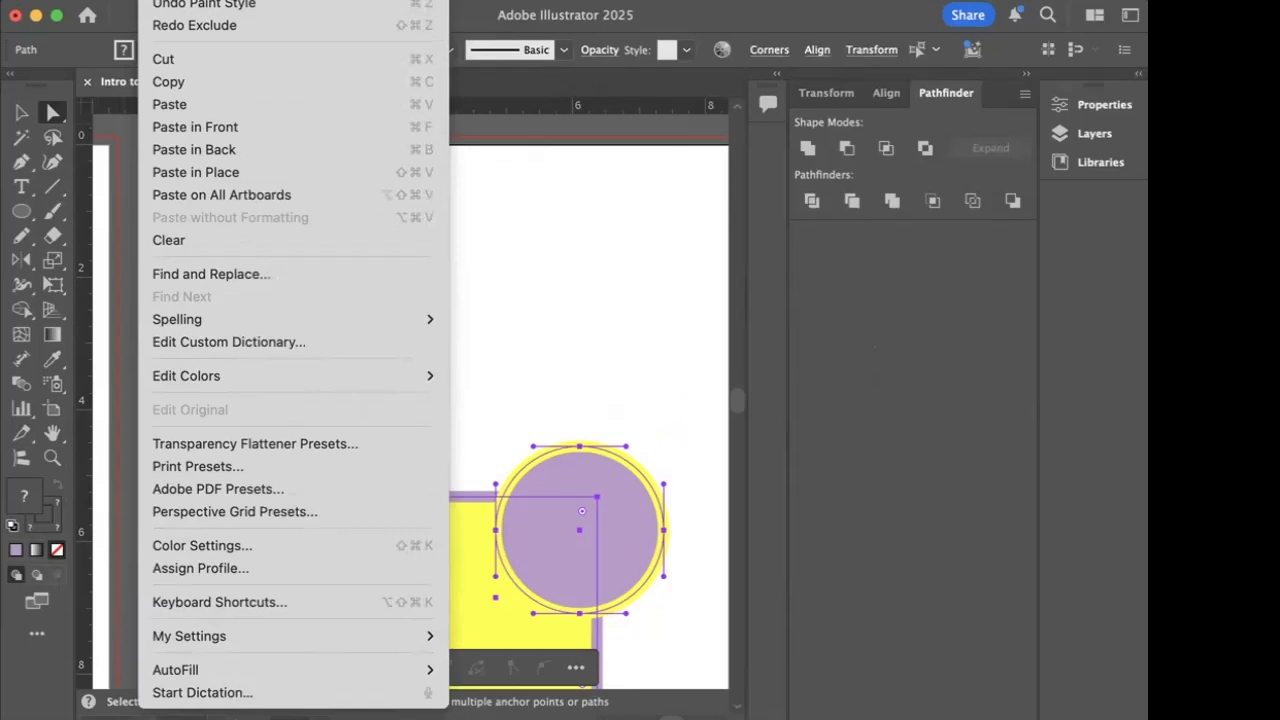
mouse_move(216, 1)
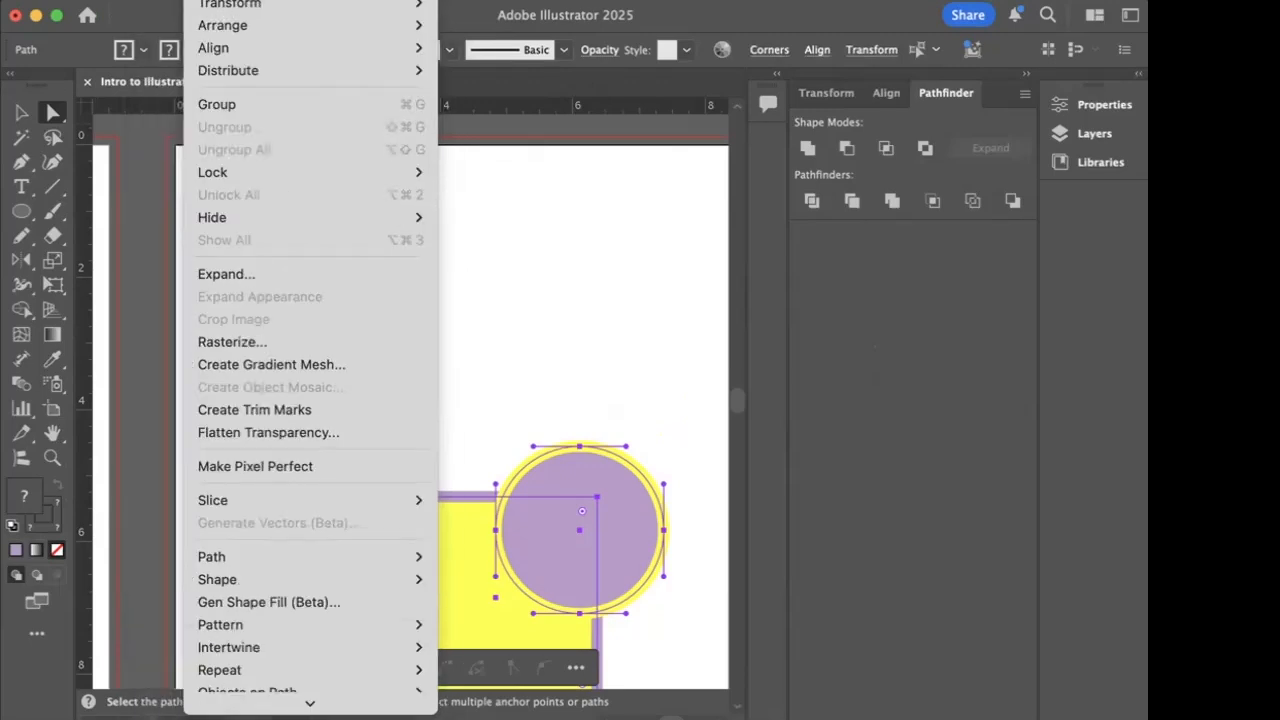
left_click(728, 92)
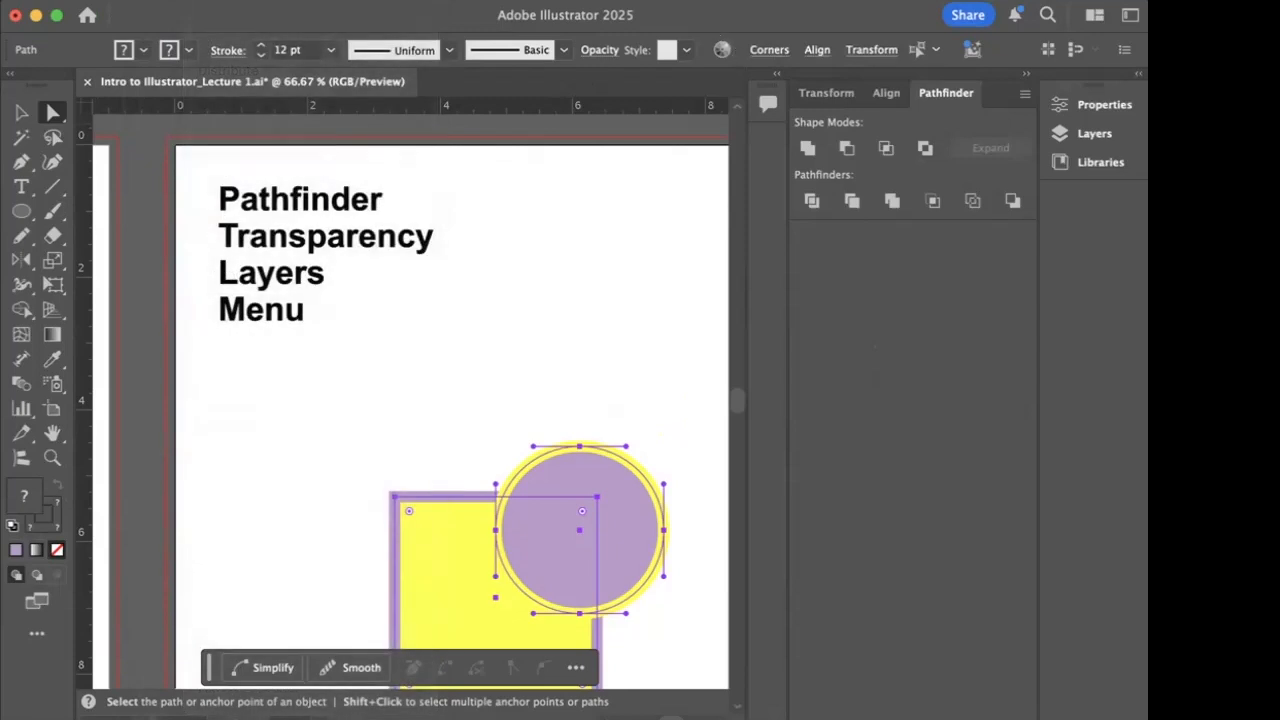
left_click(658, 1)
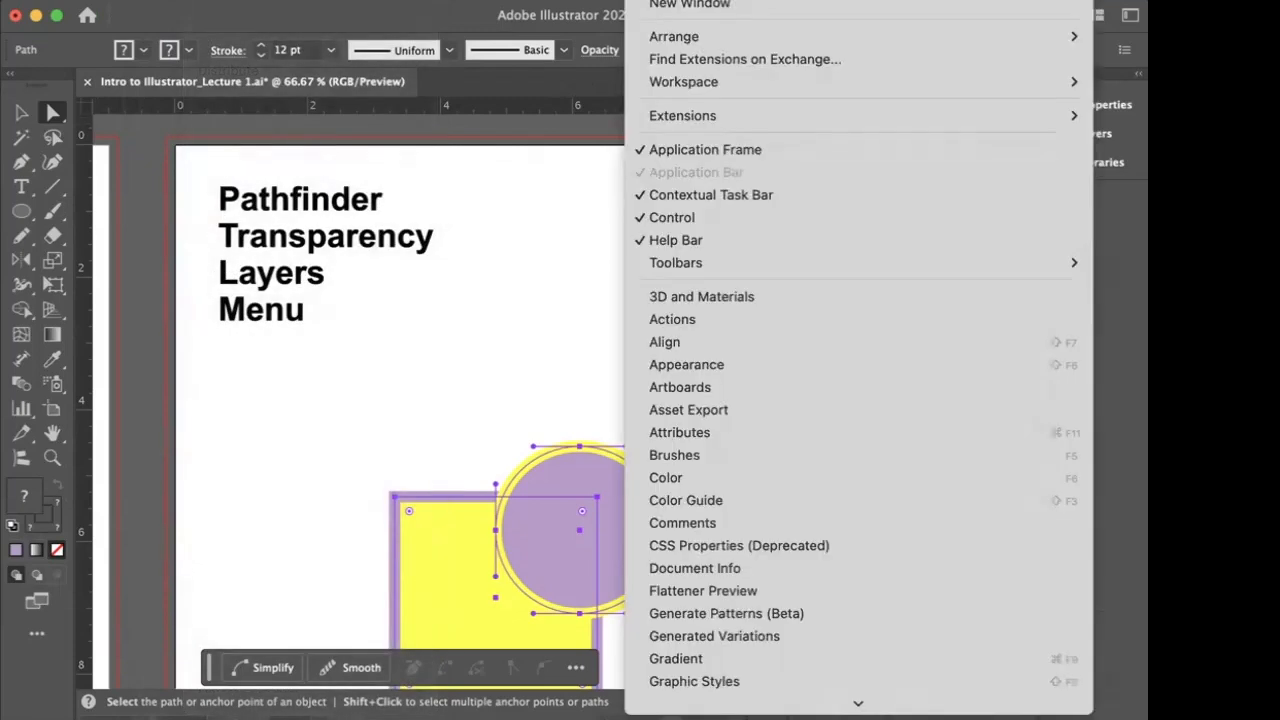
left_click(519, 252)
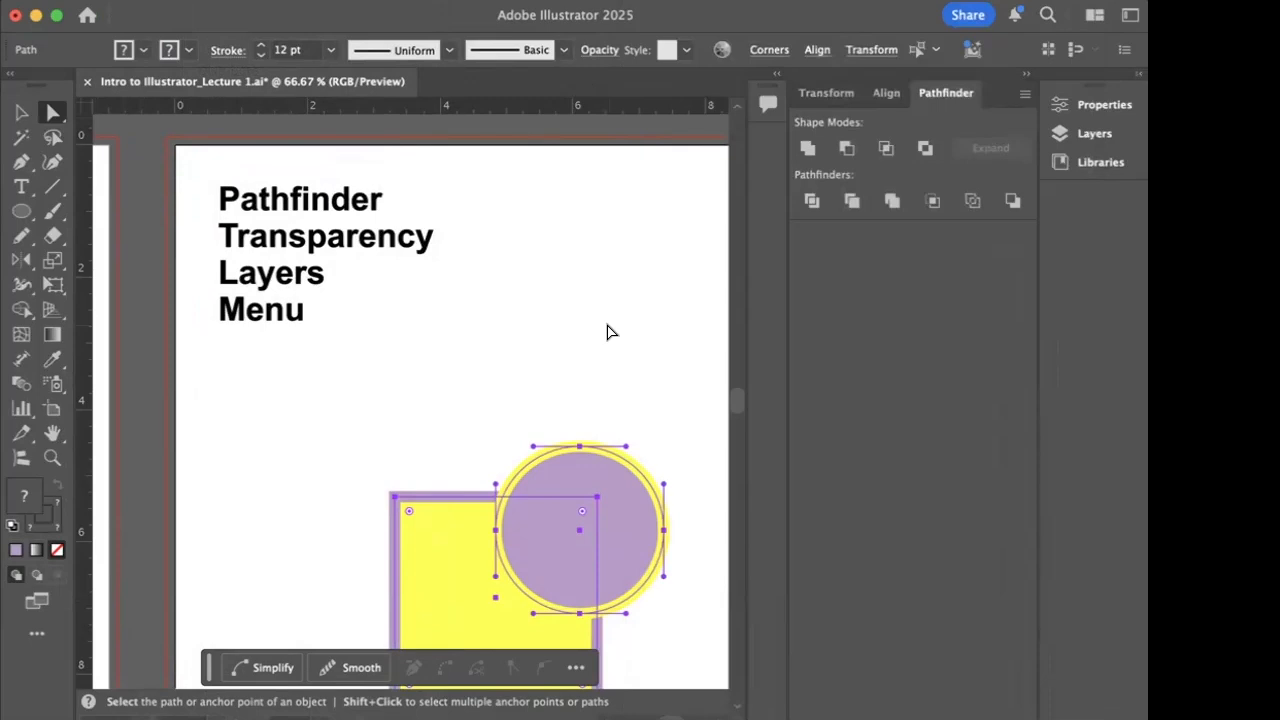
- Close Intro to Illustrator_Lecture 1.ai without saving its changes
key("super+w")
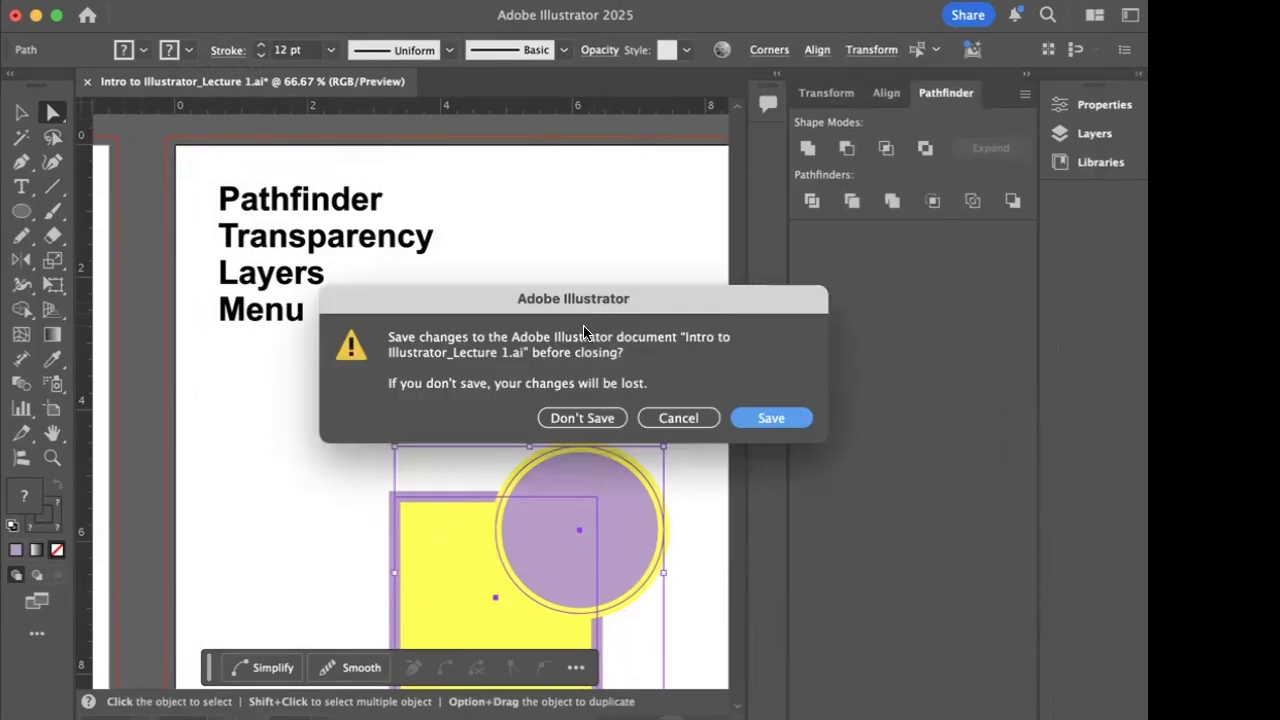
left_click(586, 418)
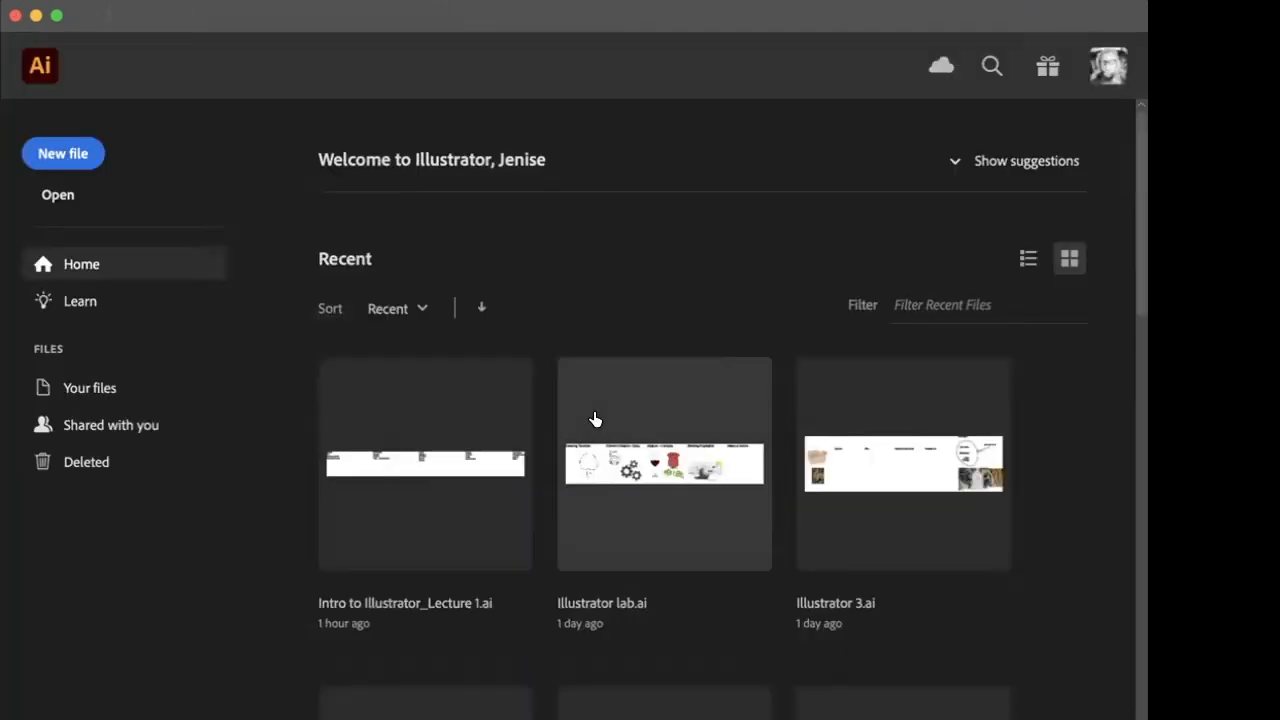
- Open the recent file Illustrator lab.ai, look over its drawing textures and shapes artboards, and close it
left_click(673, 467)
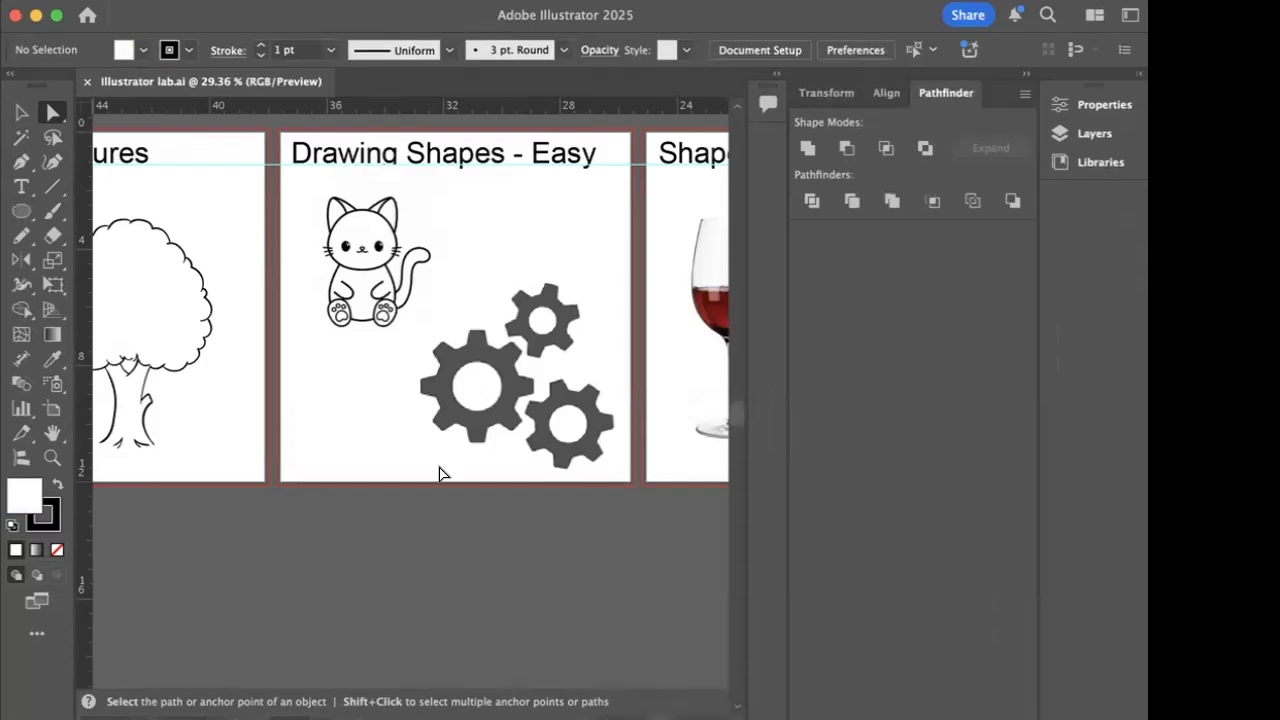
scroll(440, 471, "left", 5)
scroll(440, 474, "left", 4)
scroll(440, 474, "right", 3)
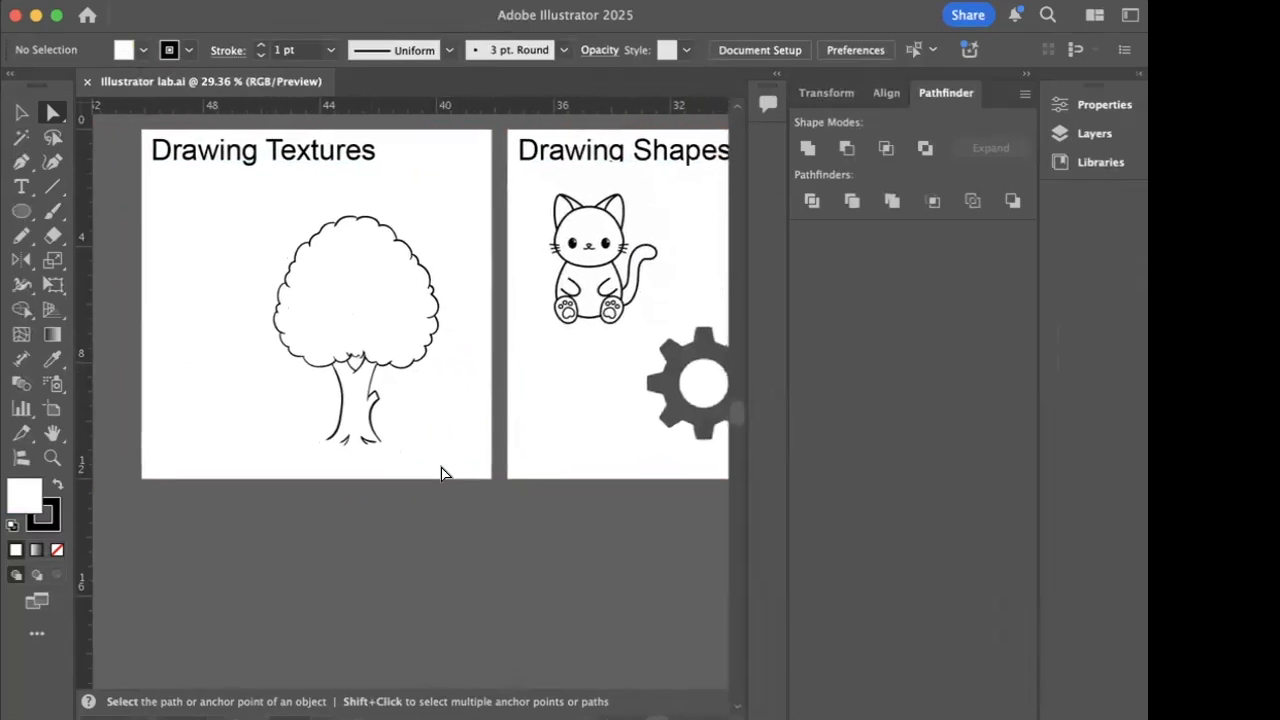
key("super+w")
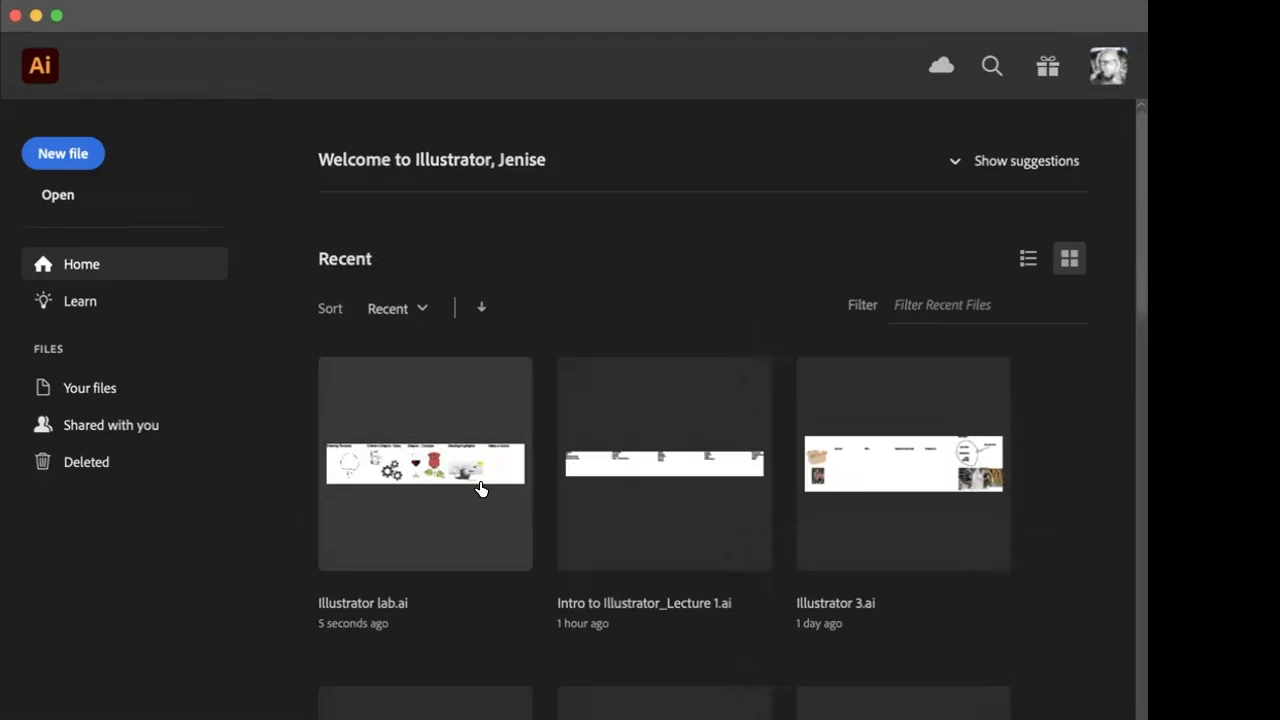
- Look through the presentations, Dropbox and Documents folders for the lab file to open
key("super+o")
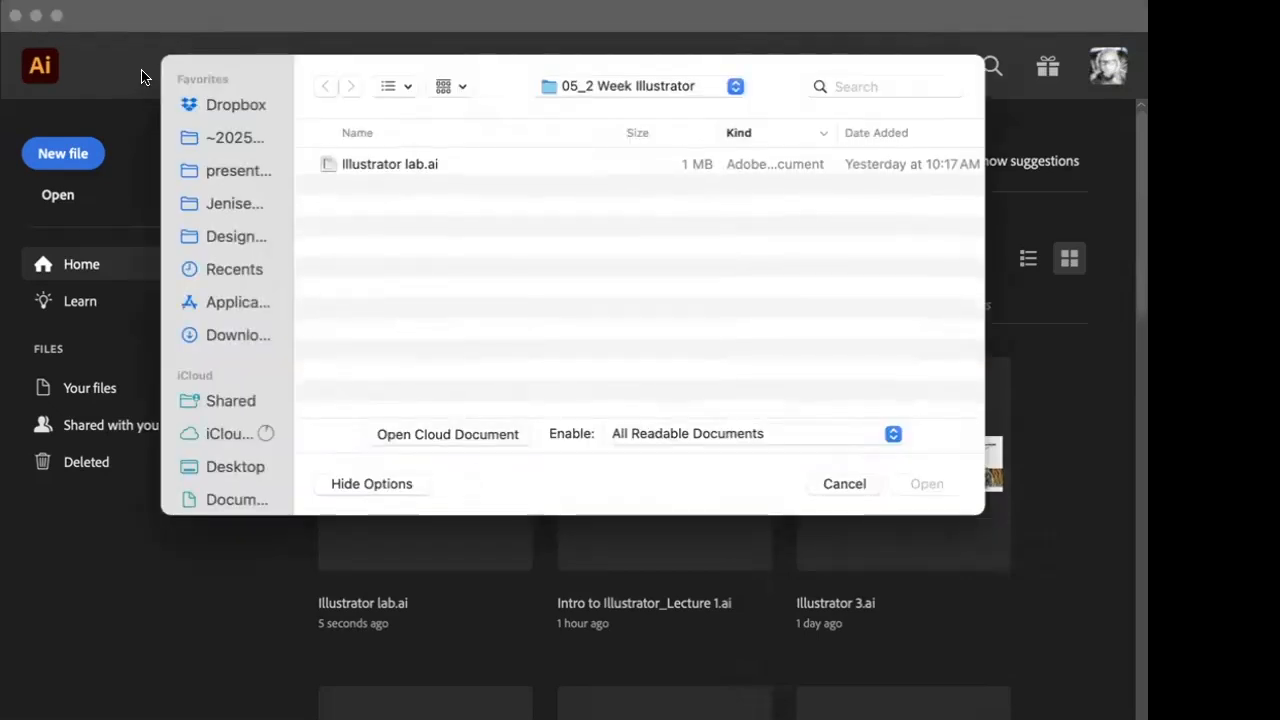
left_click(225, 170)
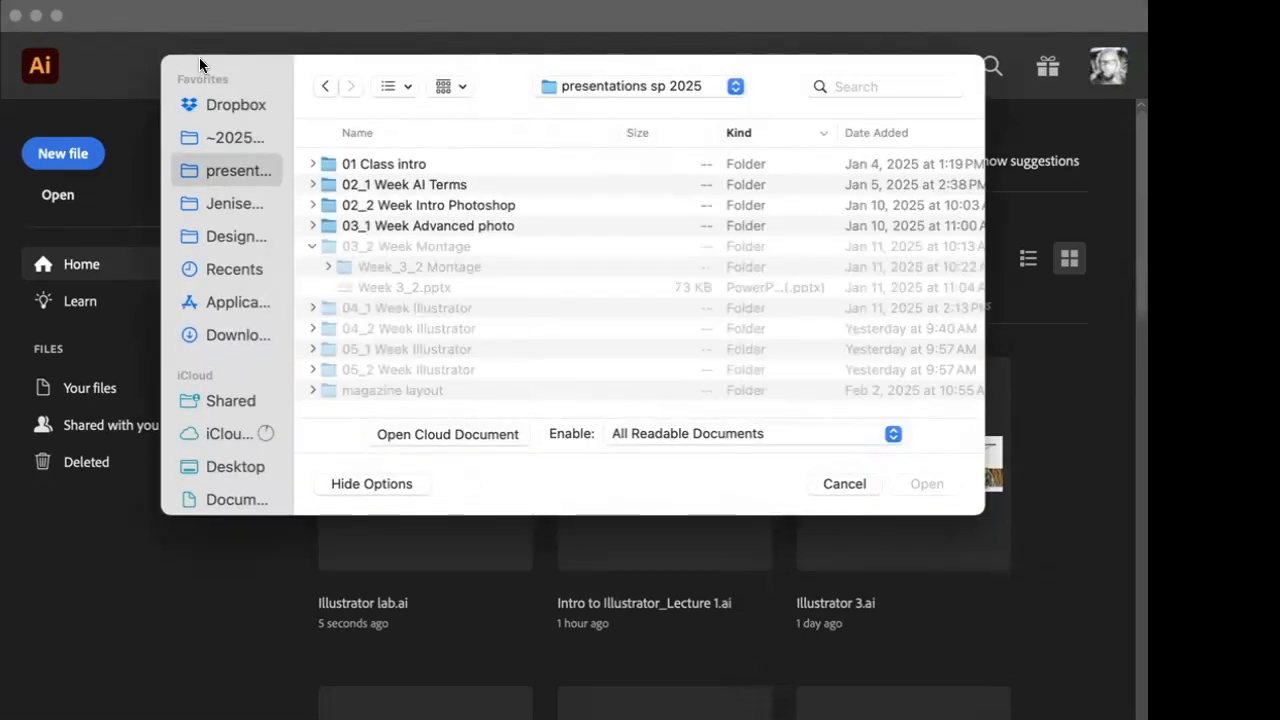
left_click(236, 104)
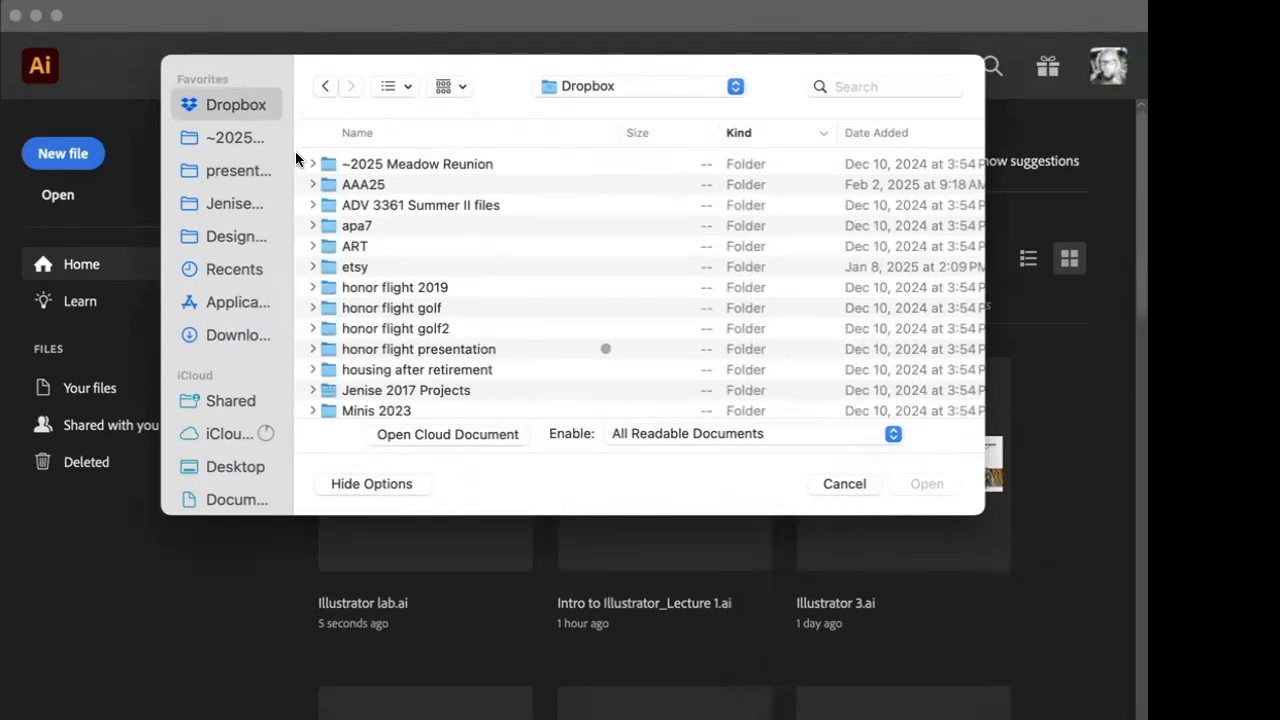
left_click(228, 494)
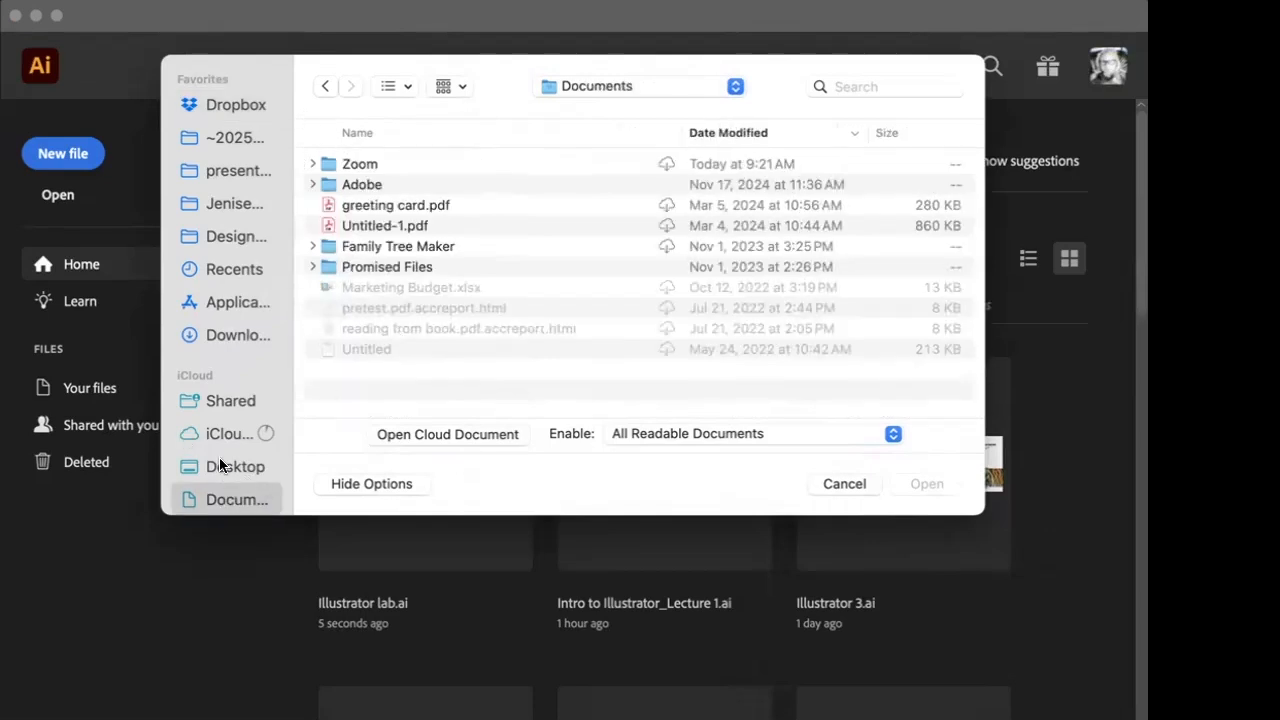
scroll(221, 440, "down", 3)
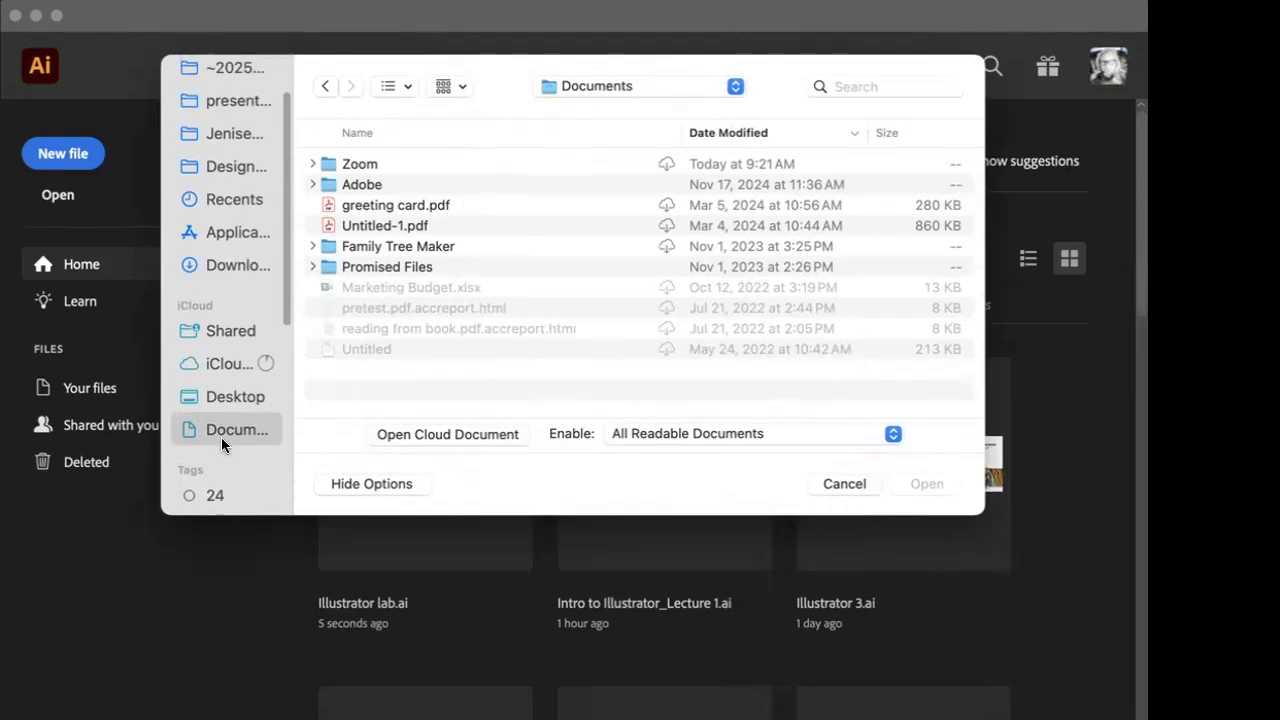
scroll(221, 437, "down", 2)
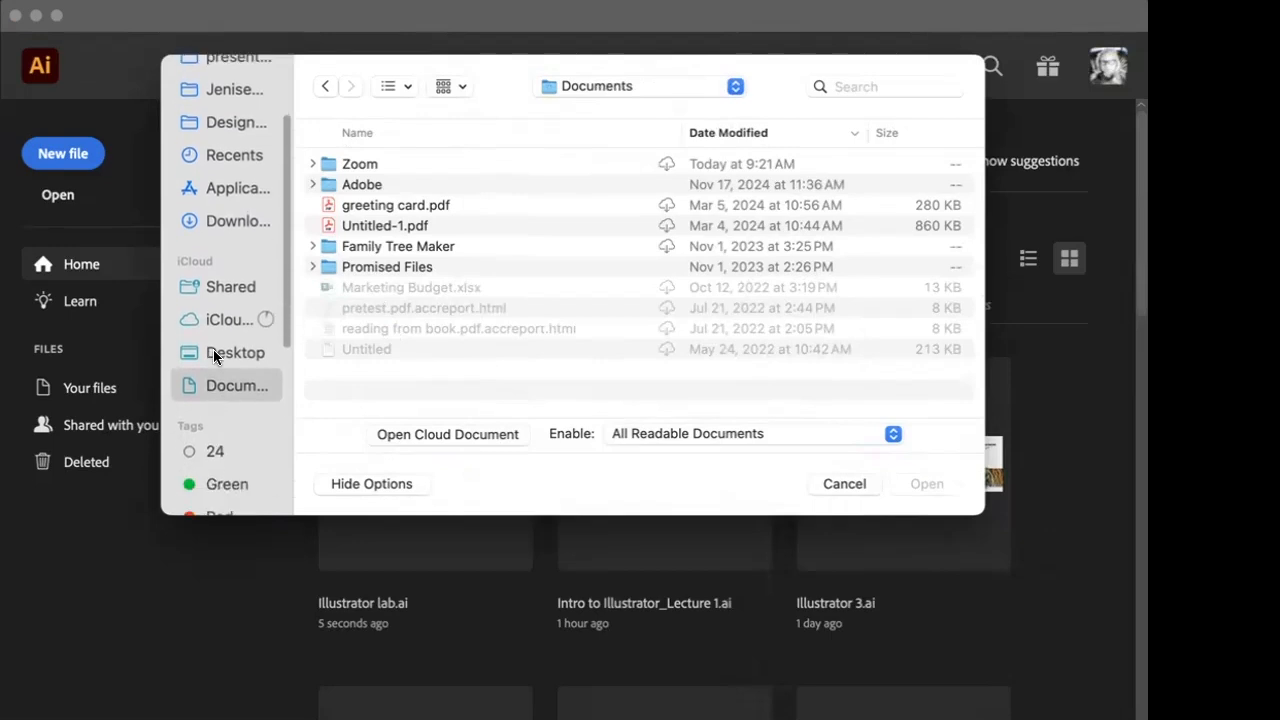
- Open Illustrator Lab 1.ai from the 04_1 Week Illustrator folder inside the Desktop's presentations sp 2025 folder
left_click(213, 352)
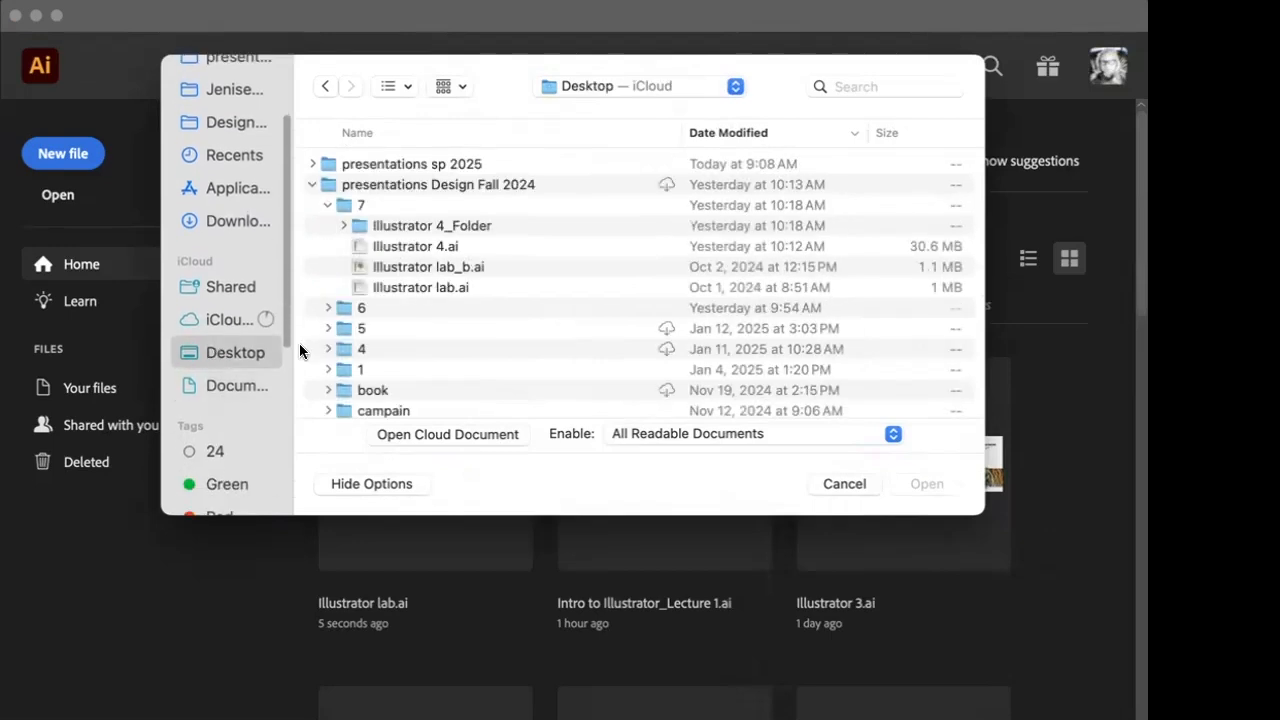
left_click(312, 186)
left_click(312, 164)
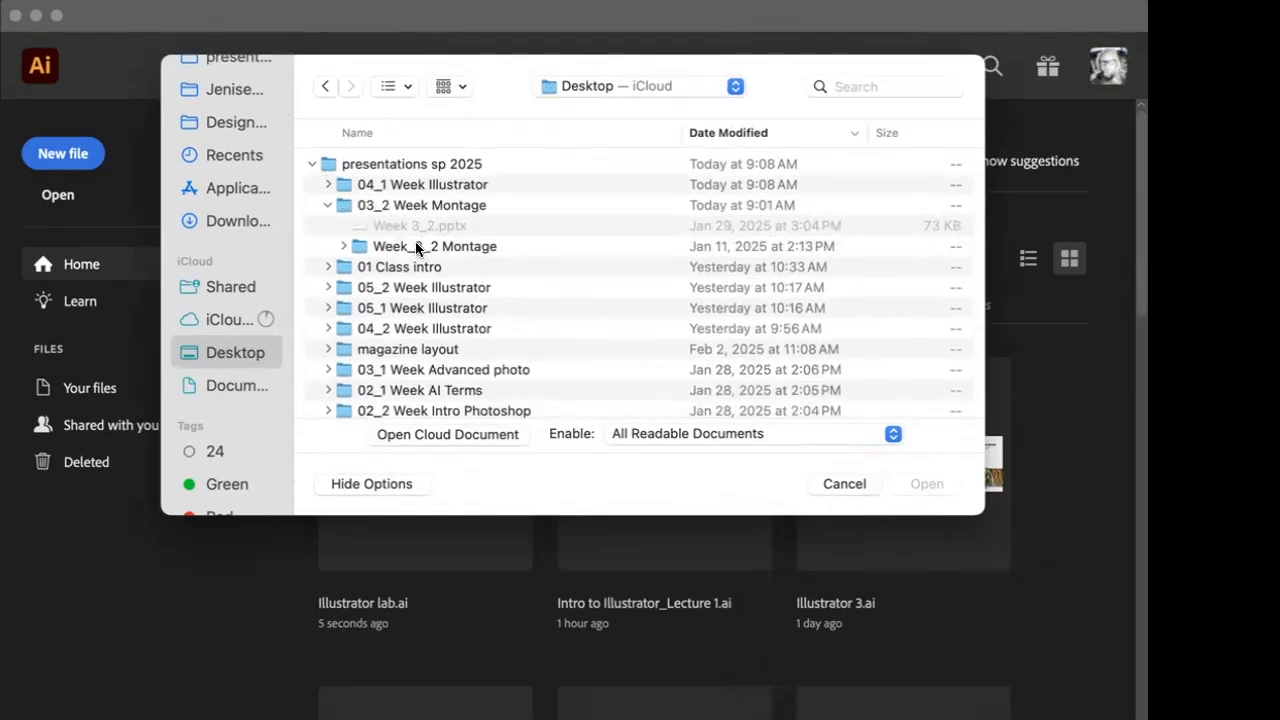
left_click(327, 205)
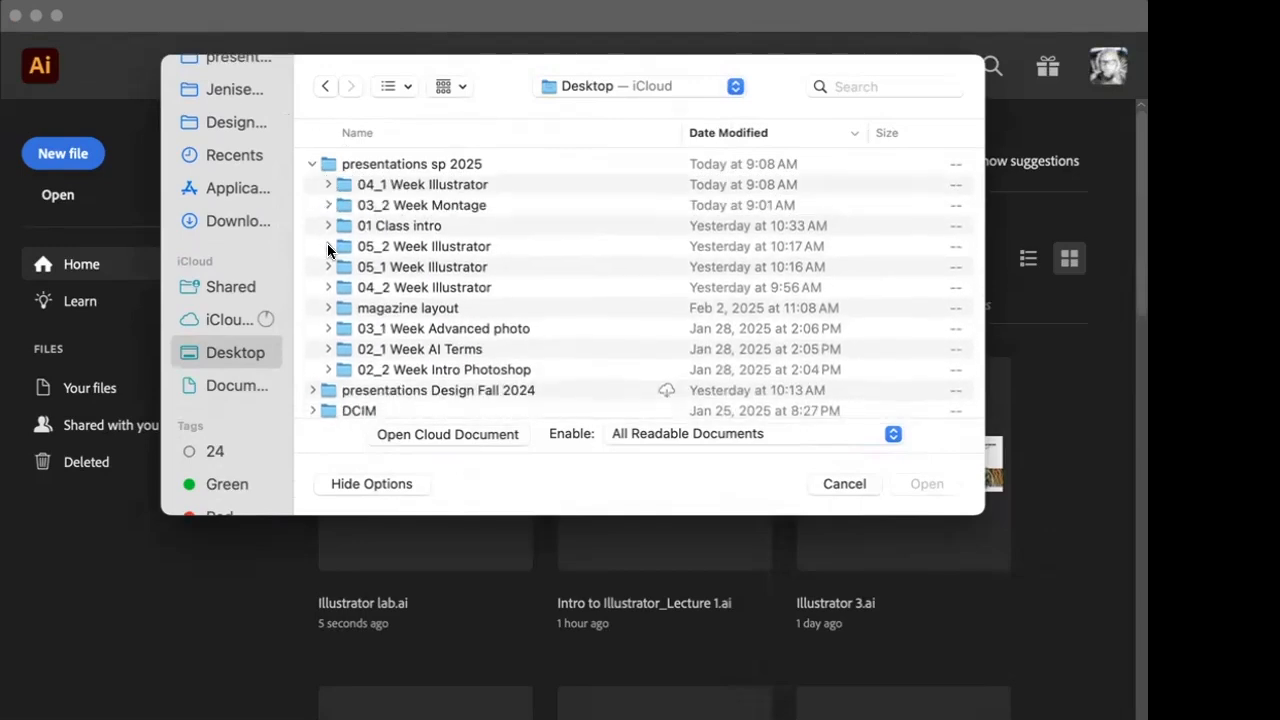
double_click(371, 166)
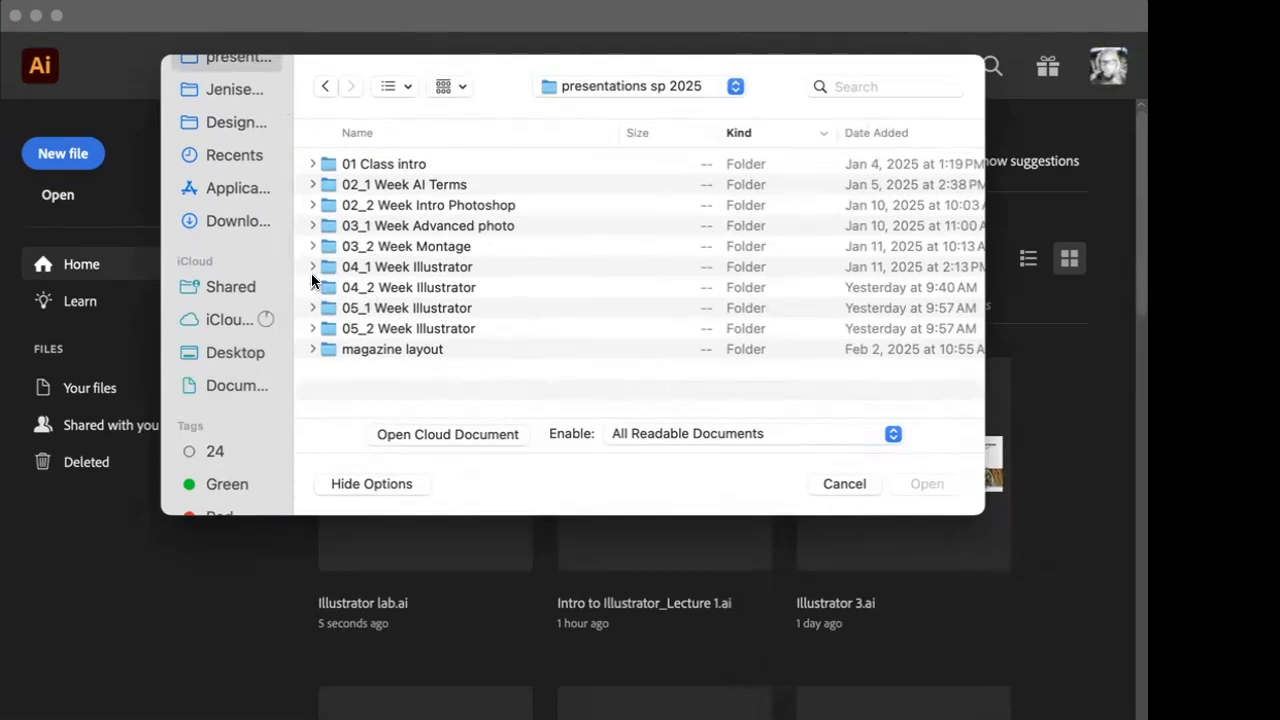
left_click(312, 267)
left_click(329, 288)
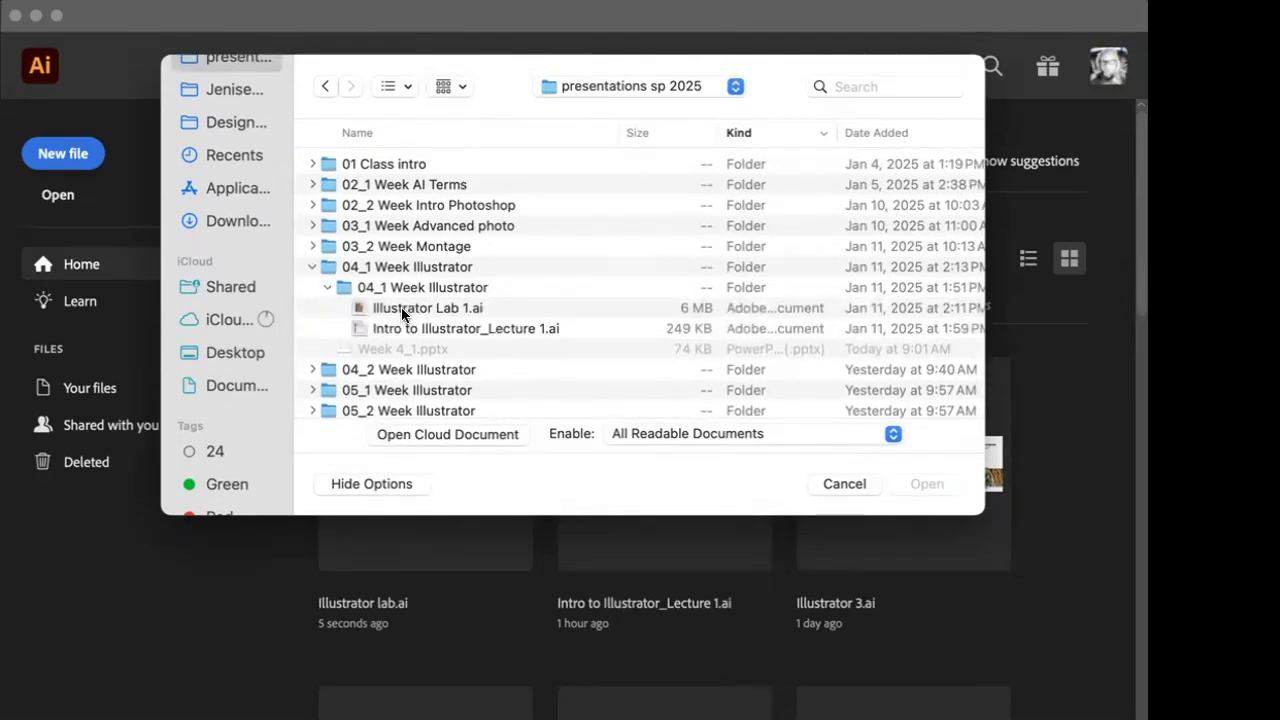
double_click(403, 308)
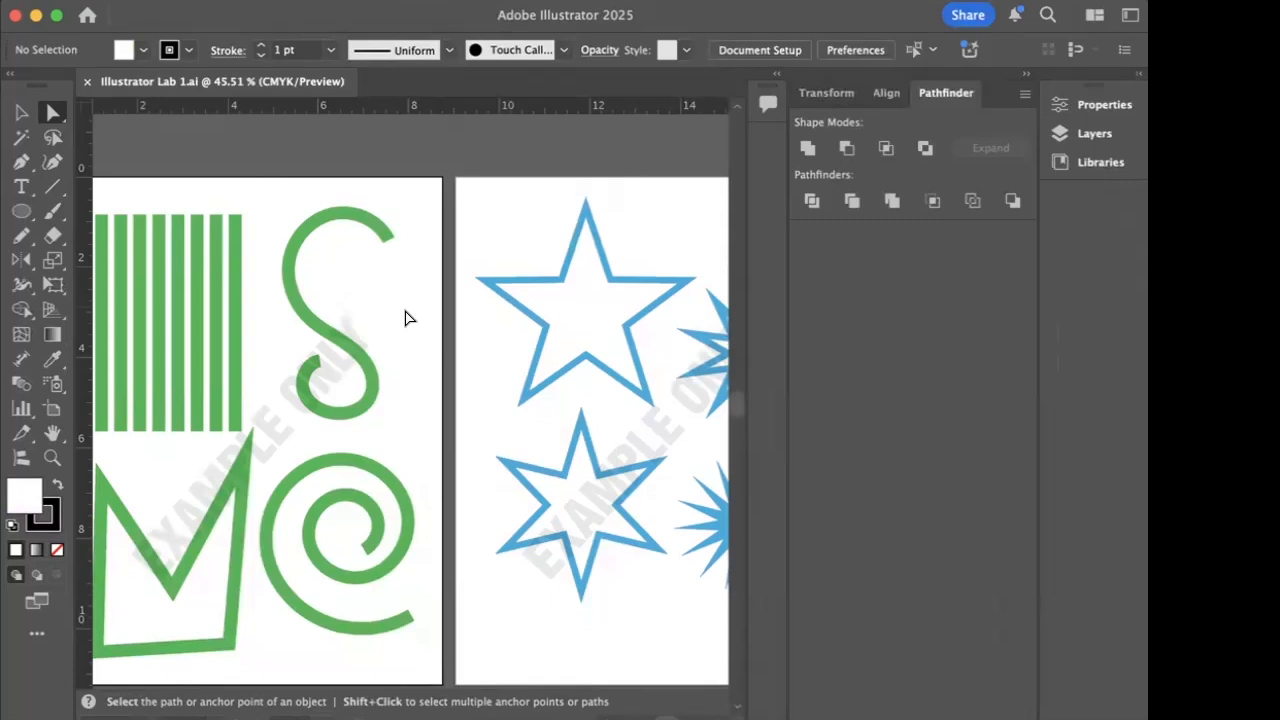
- Look over the example artboards, collapse the Pathfinder group and display the document's layers
scroll(397, 318, "left", 5)
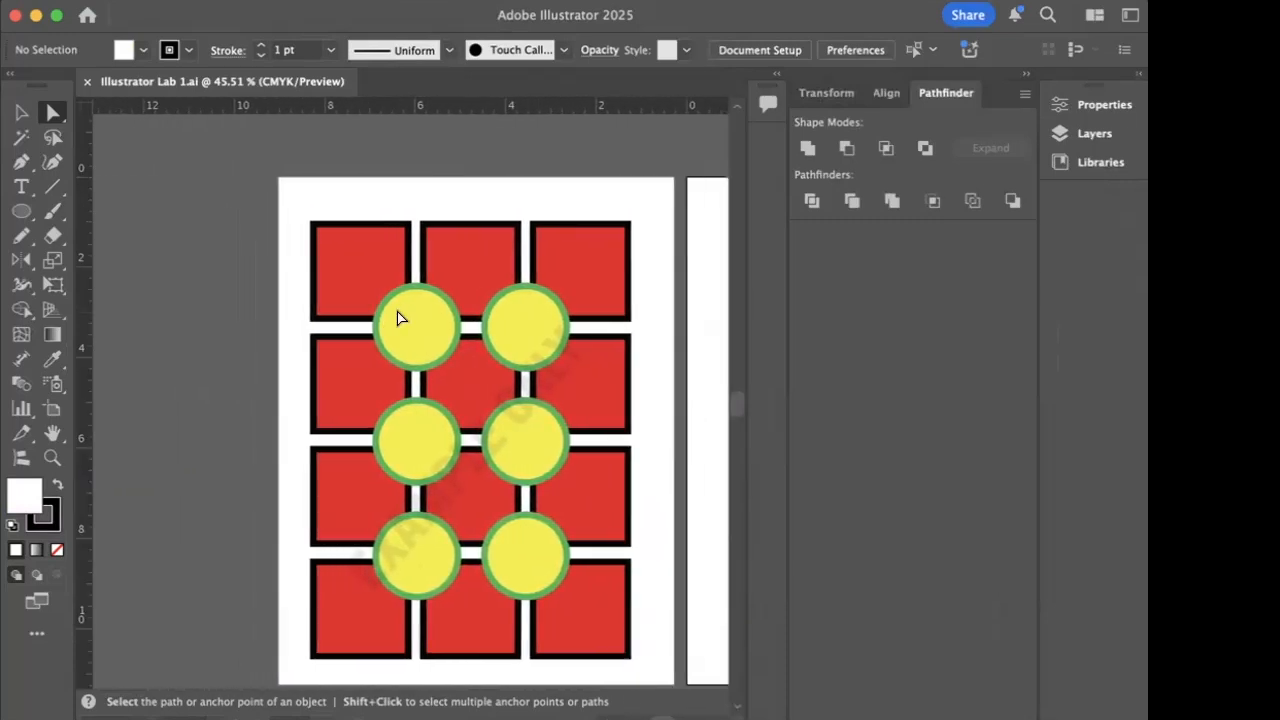
scroll(397, 318, "right", 1)
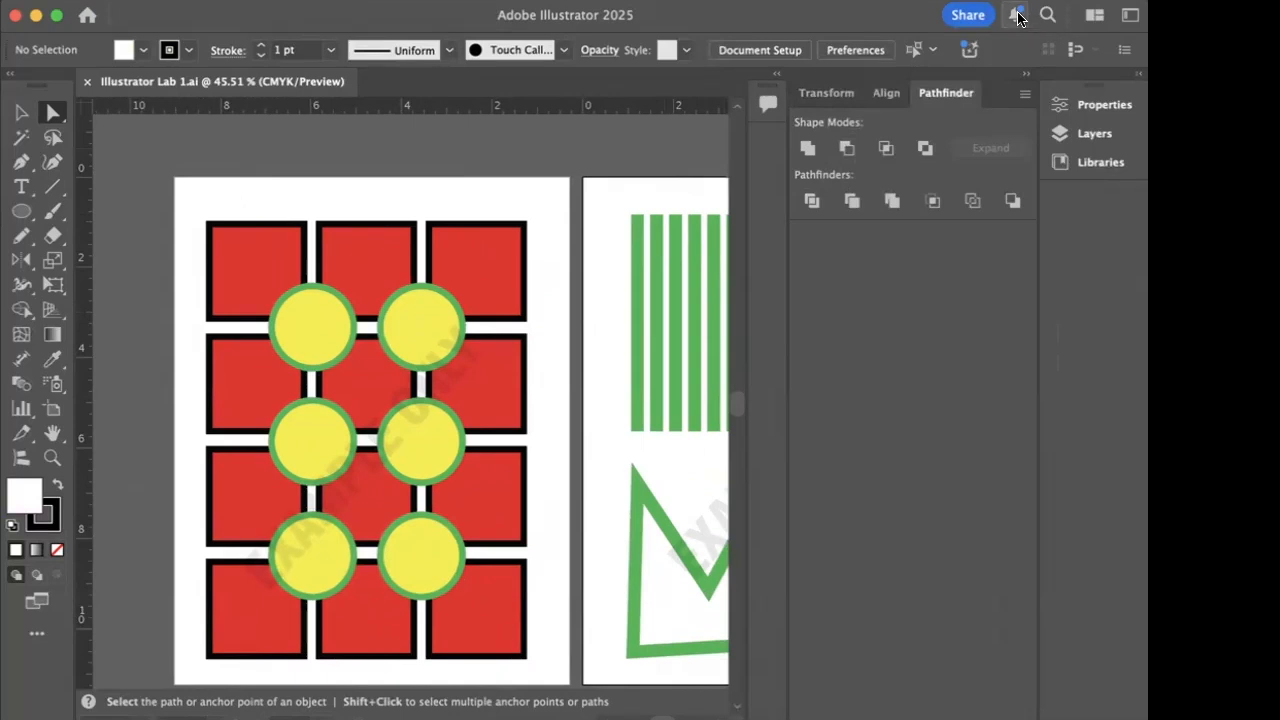
left_click(1026, 74)
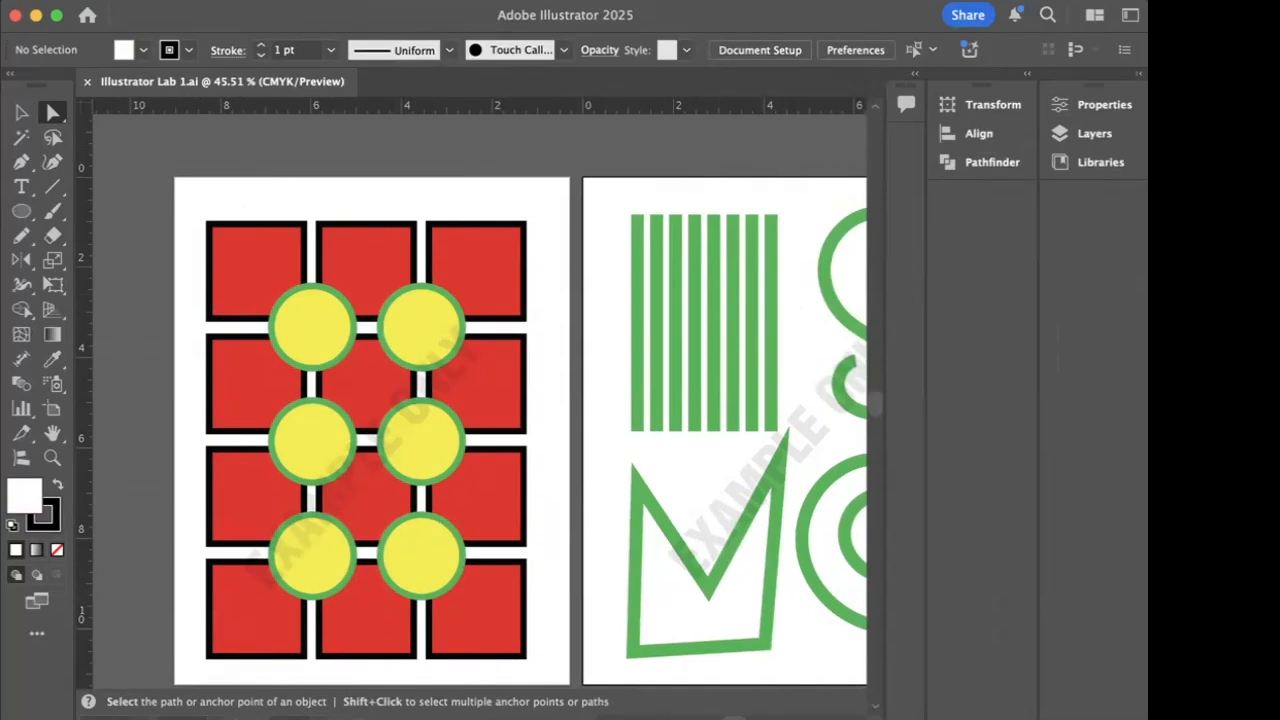
left_click(1085, 136)
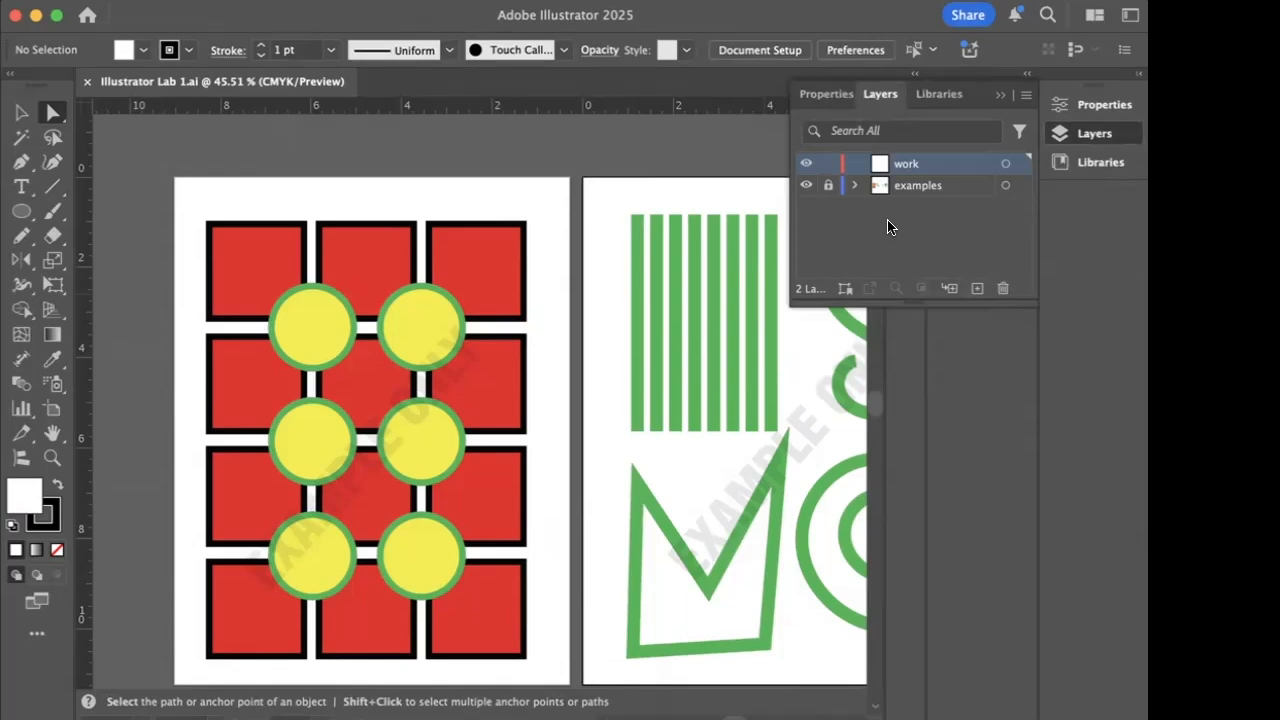
- Demonstrate hiding the examples layer to reveal blank artboards, and leave the layer shown again
left_click(803, 187)
left_click(803, 187)
left_click(803, 187)
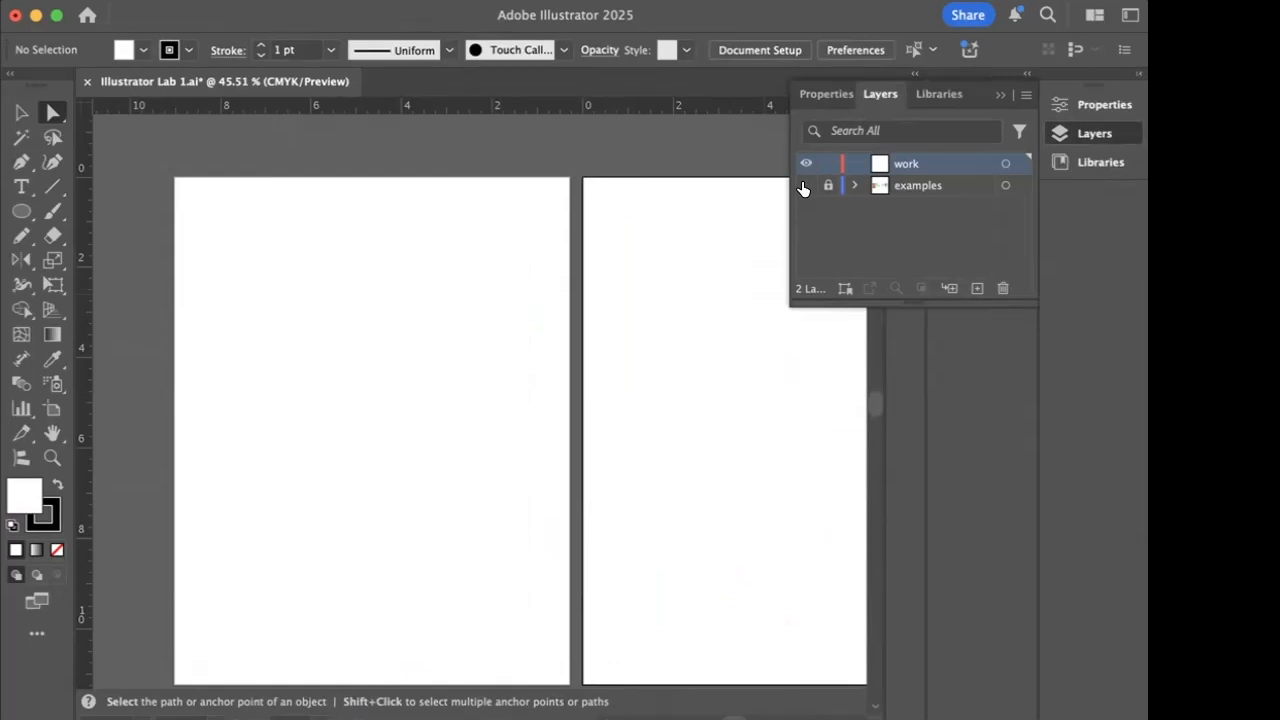
left_click(803, 187)
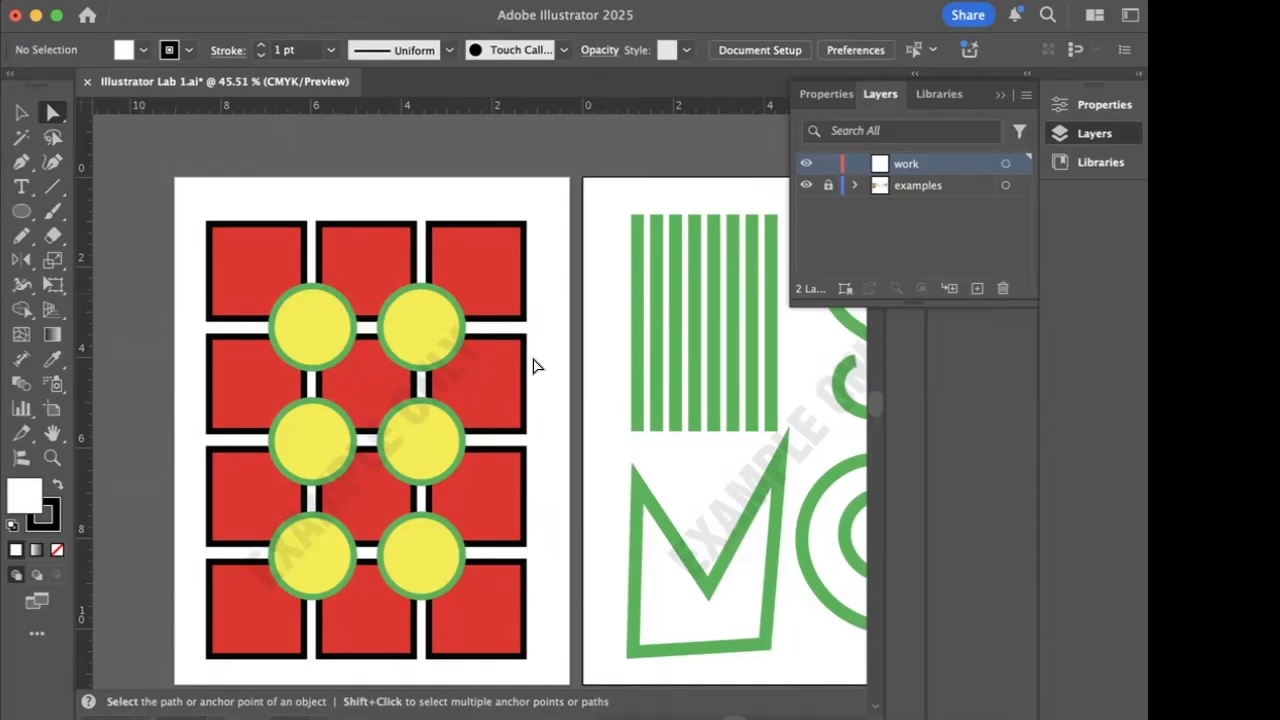
- Draw a square with the Rectangle Tool over the upper-left red square of the example grid, on the work layer
left_click(21, 211)
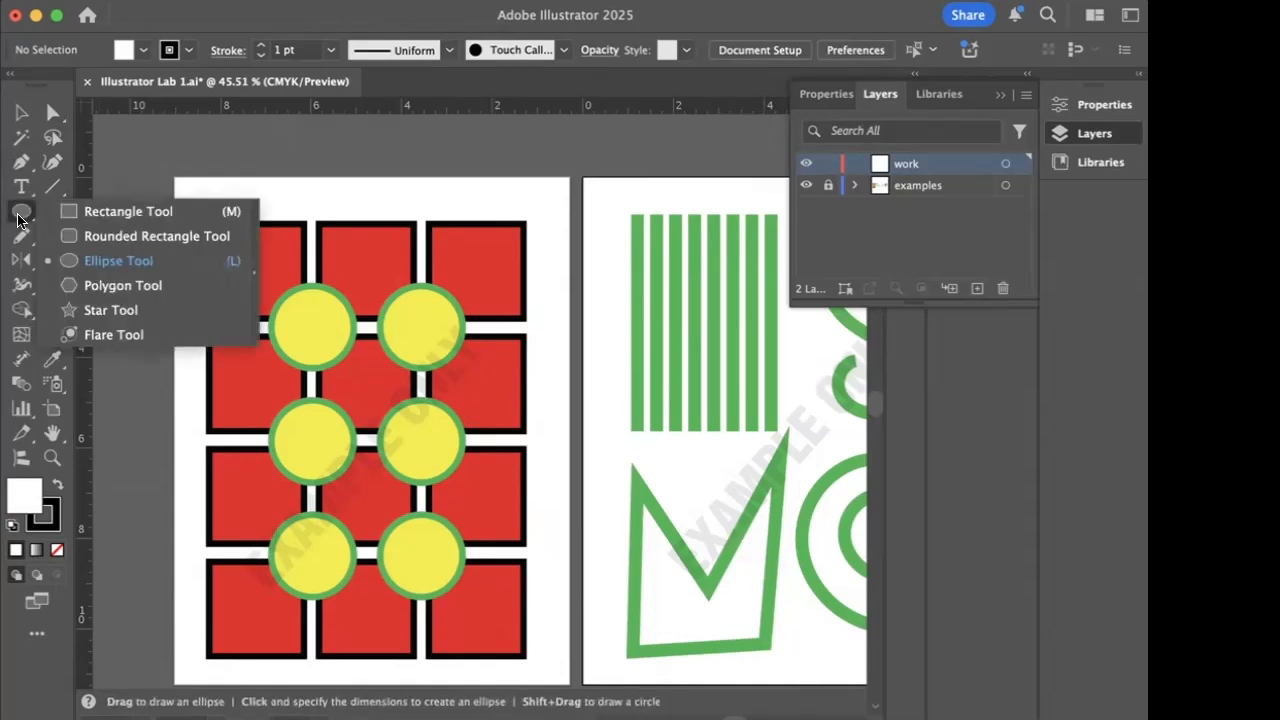
left_click(80, 211)
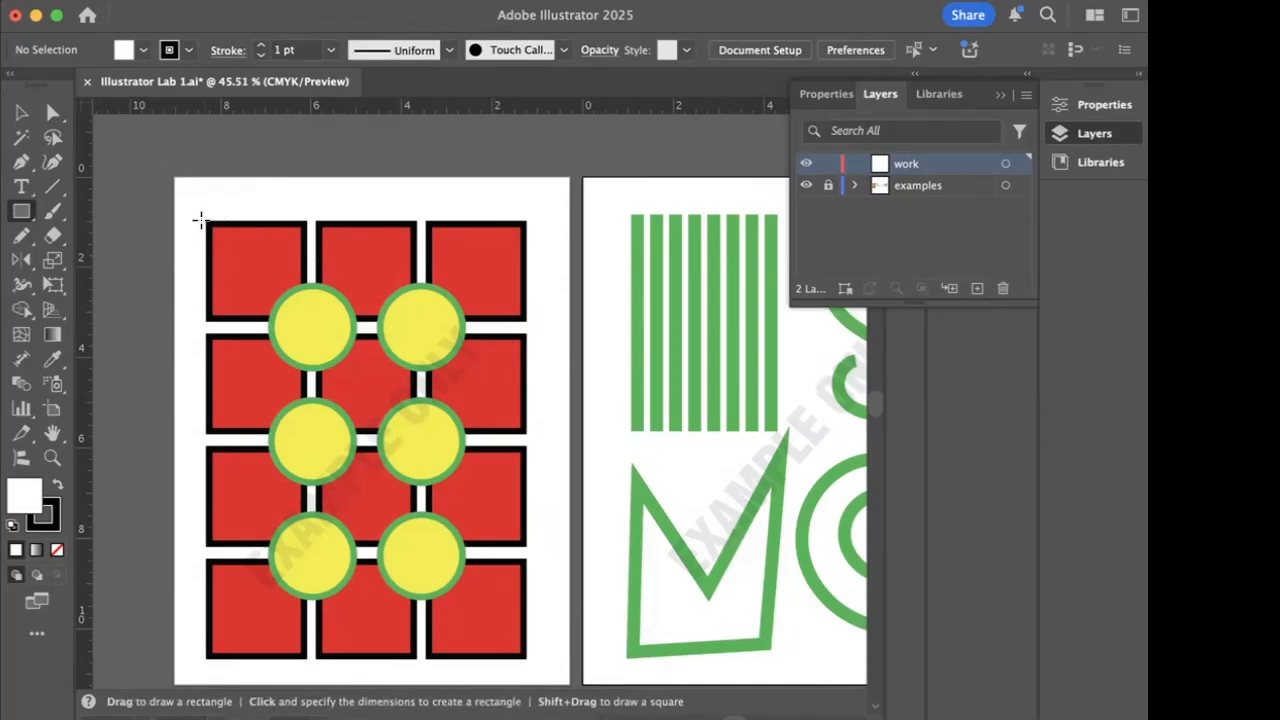
left_click_drag(206, 221, 309, 322)
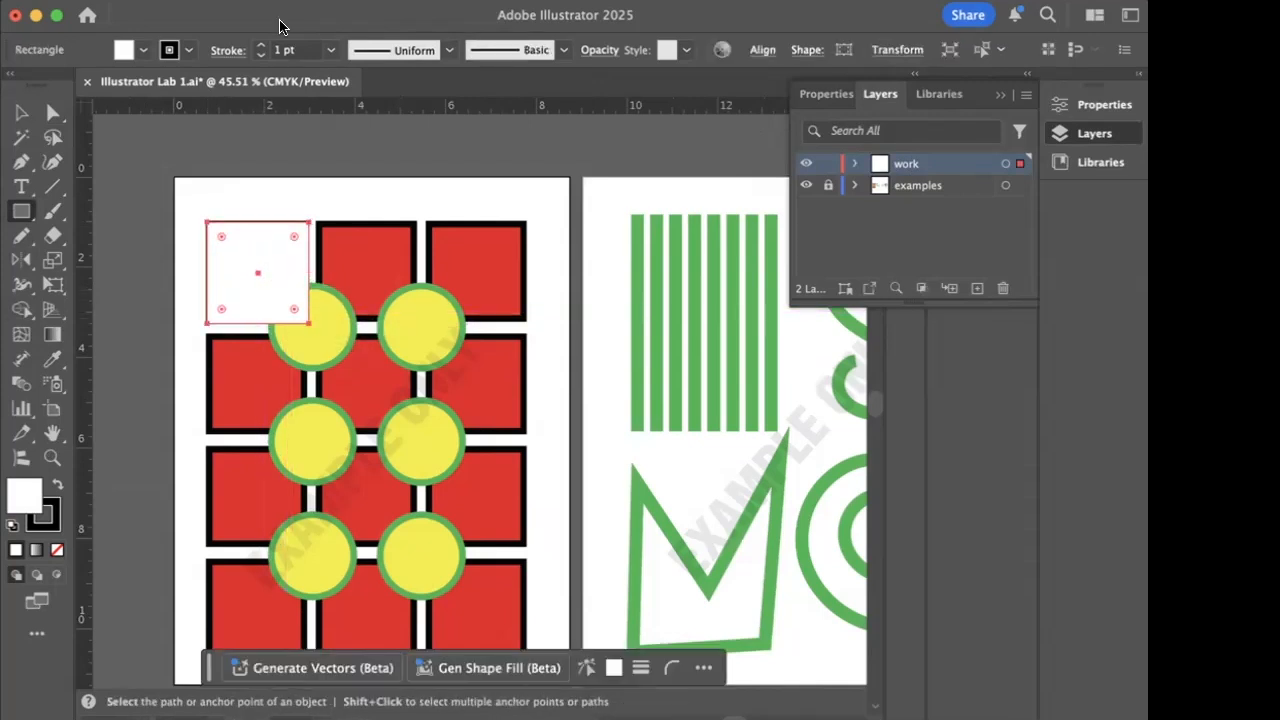
left_click(142, 51)
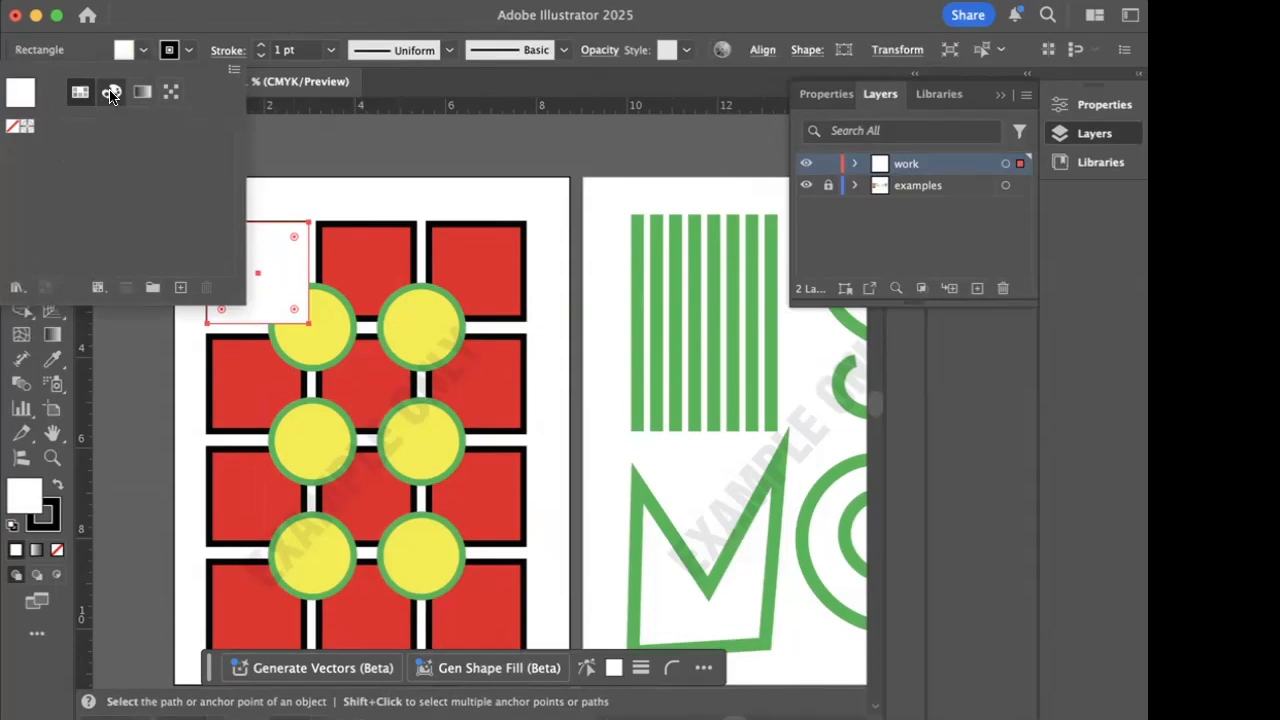
left_click(111, 91)
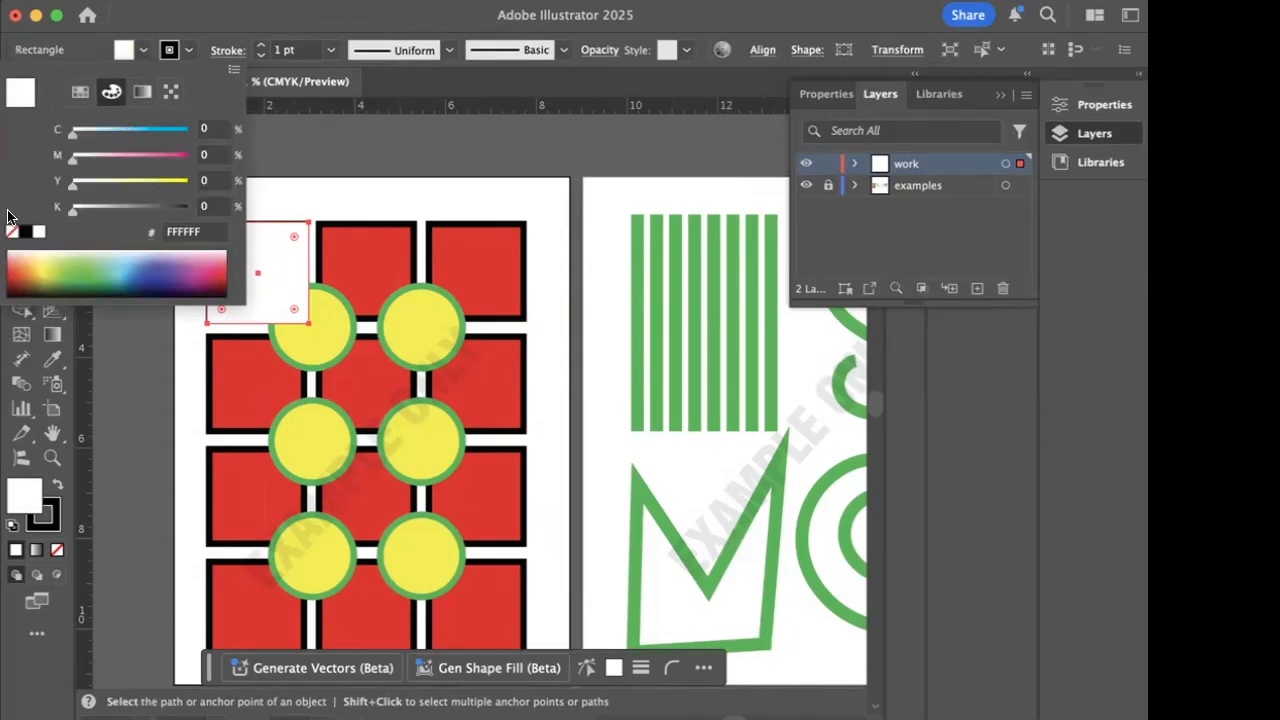
left_click(331, 169)
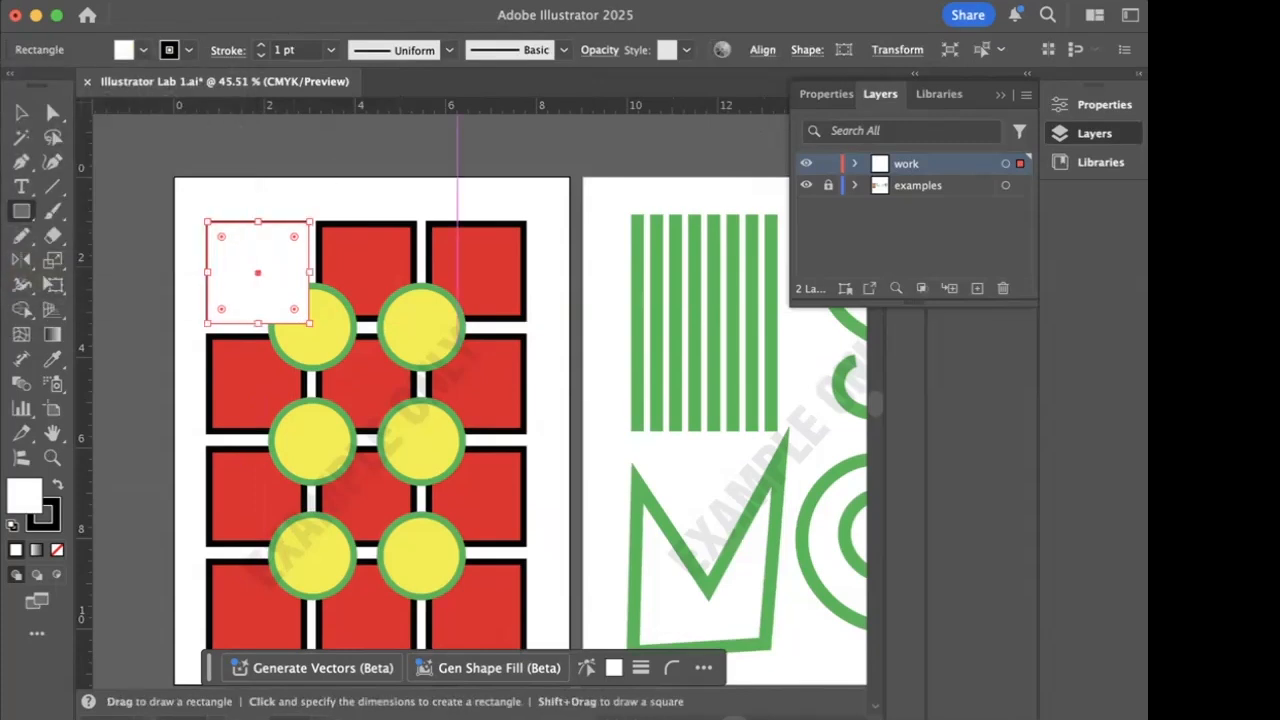
- Show the document's swatches and load the Art & Illustration library from the default swatches
left_click(670, 2)
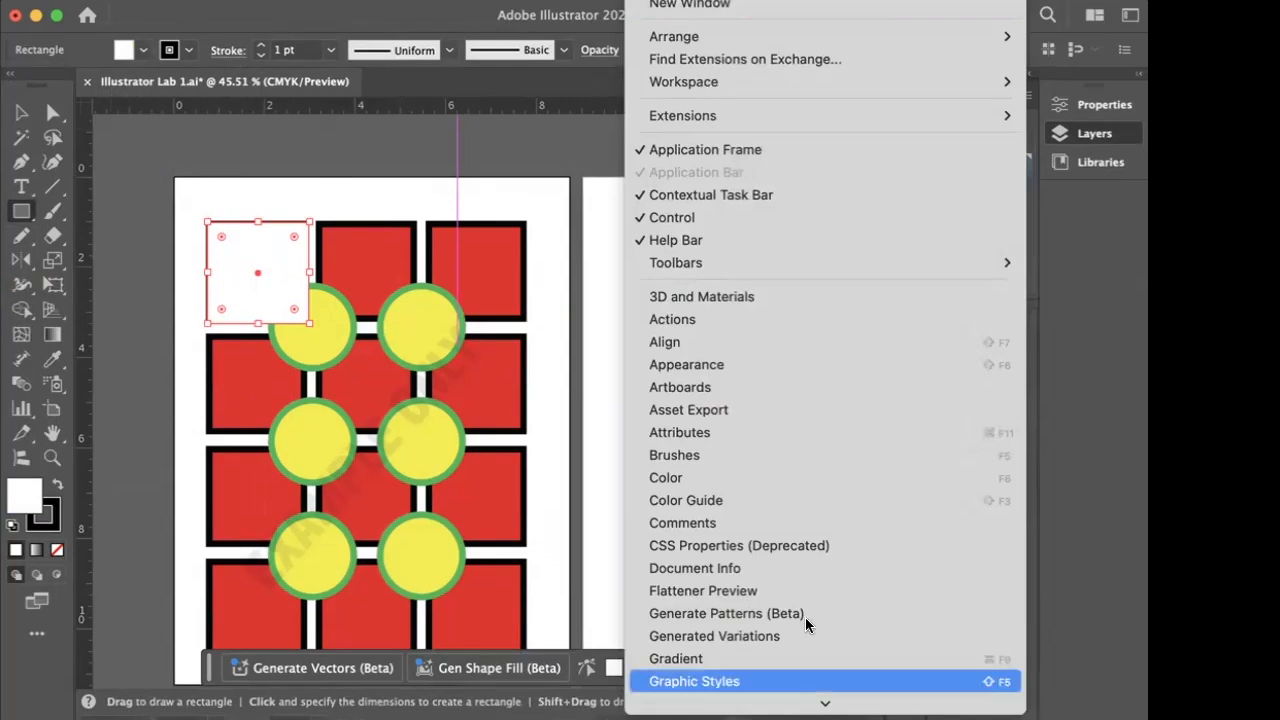
mouse_move(825, 703)
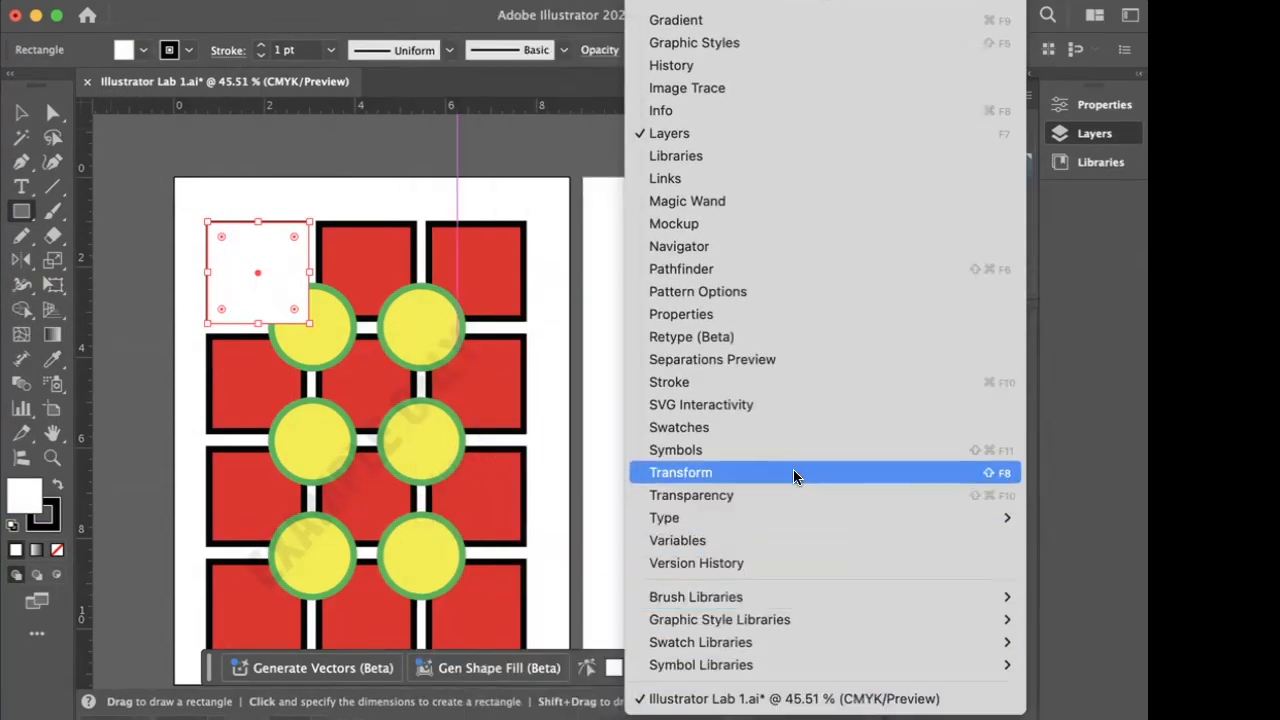
left_click(703, 427)
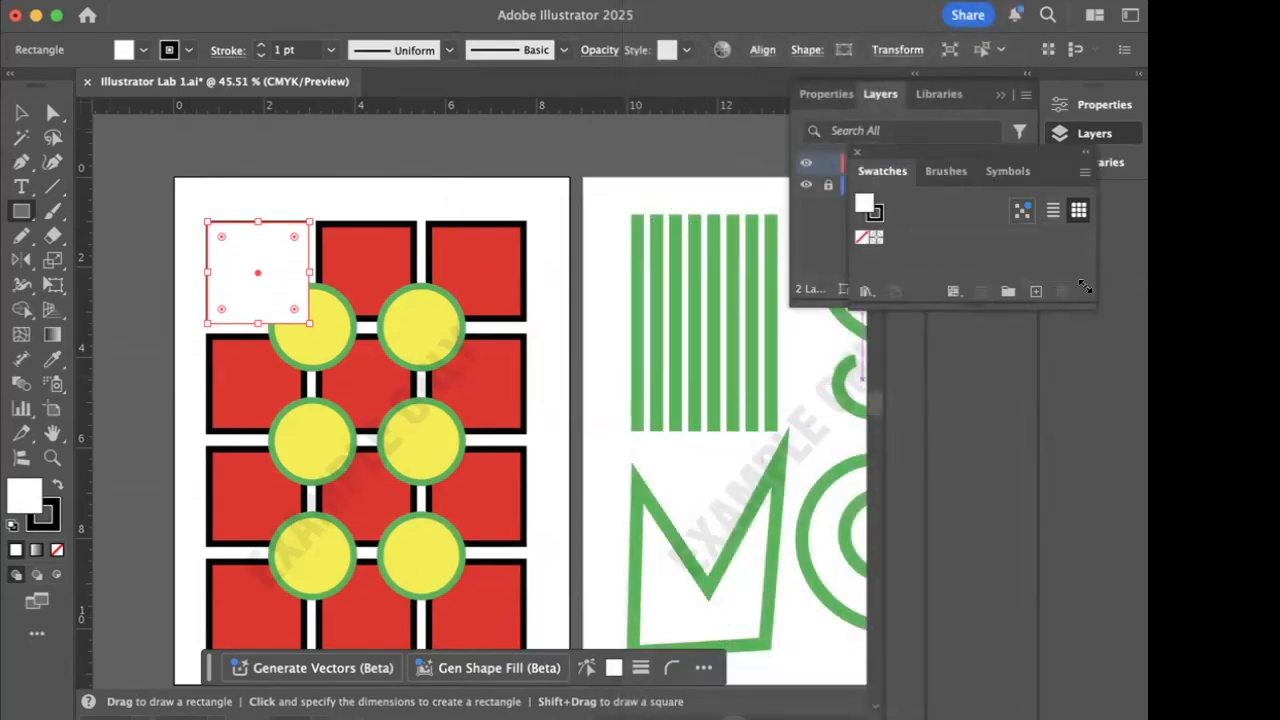
left_click(1082, 175)
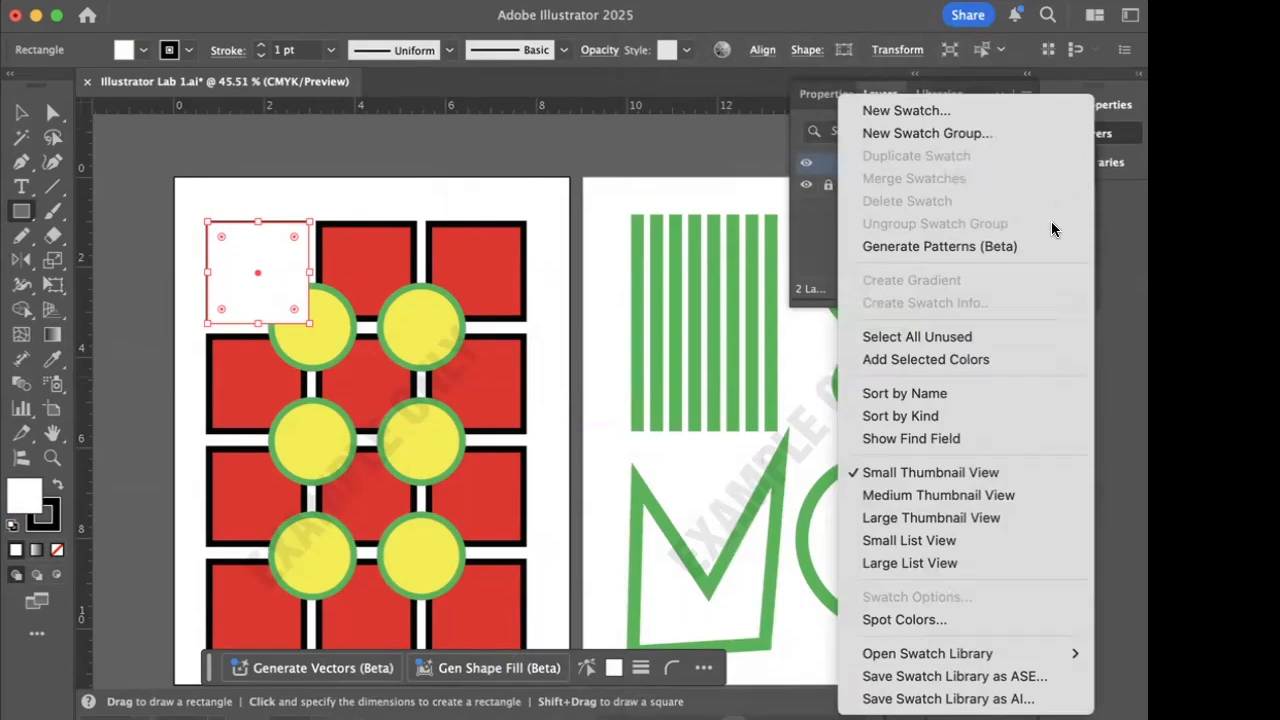
mouse_move(979, 654)
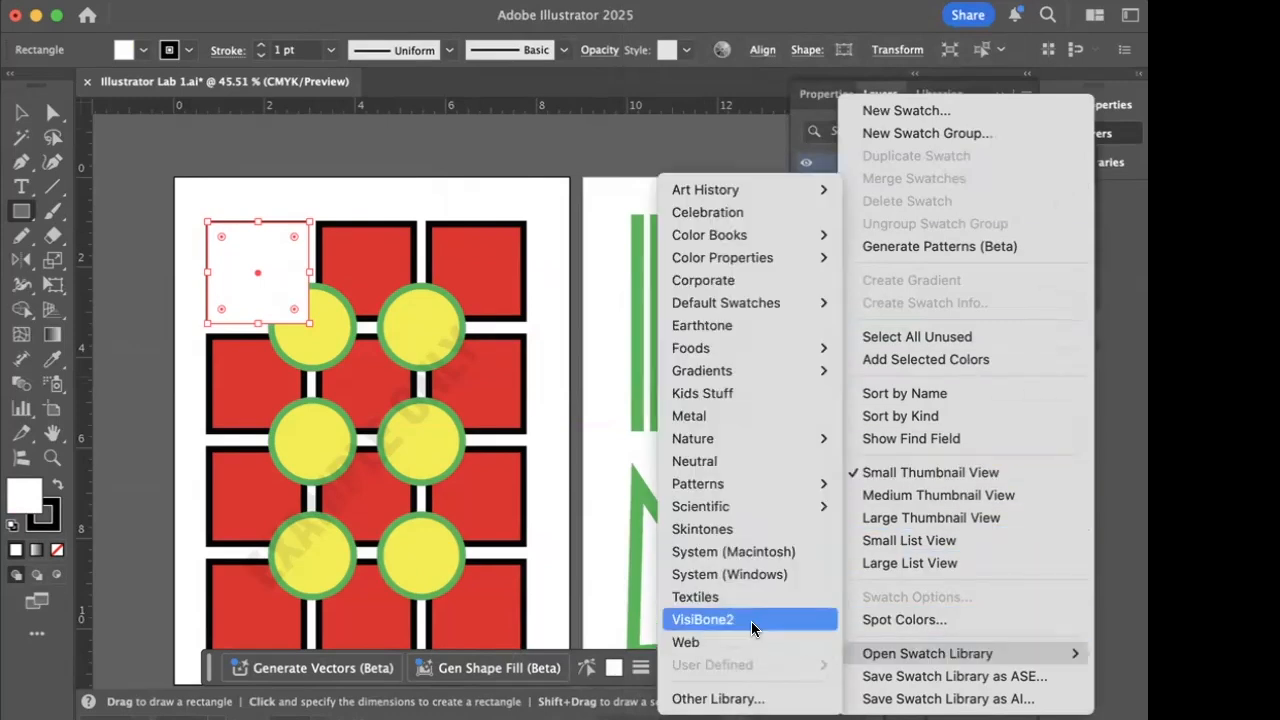
mouse_move(745, 238)
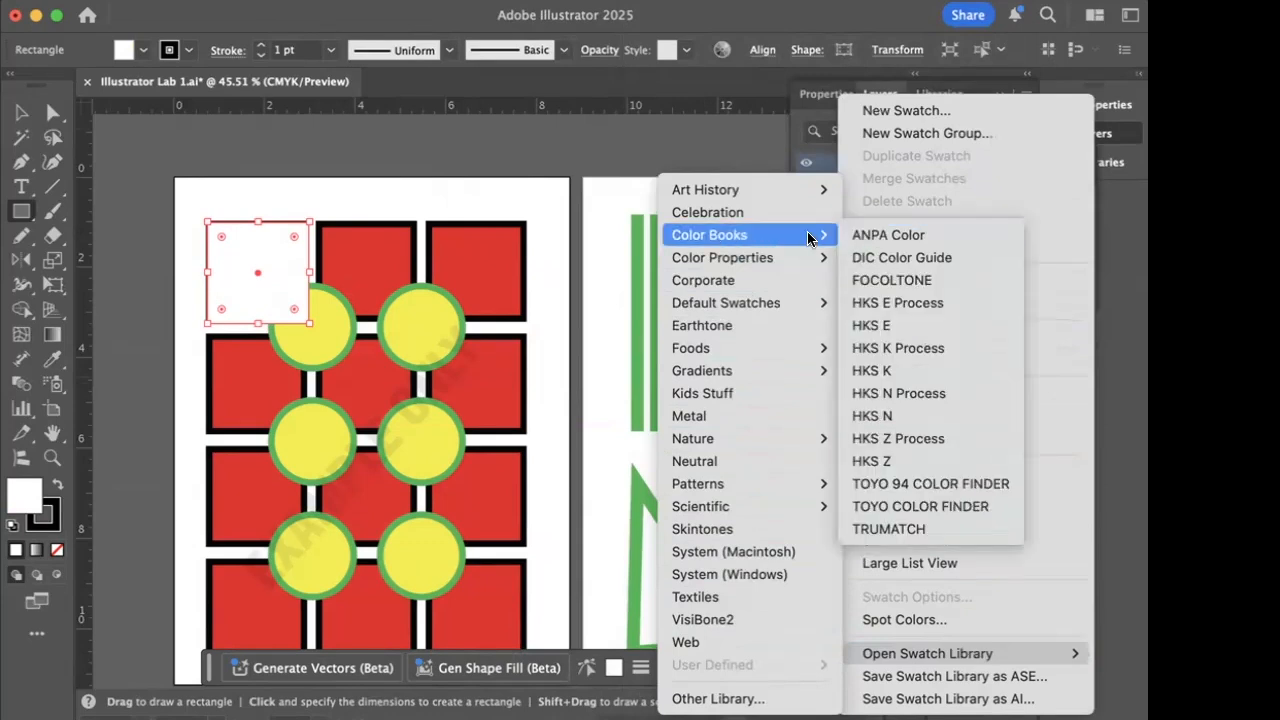
mouse_move(745, 304)
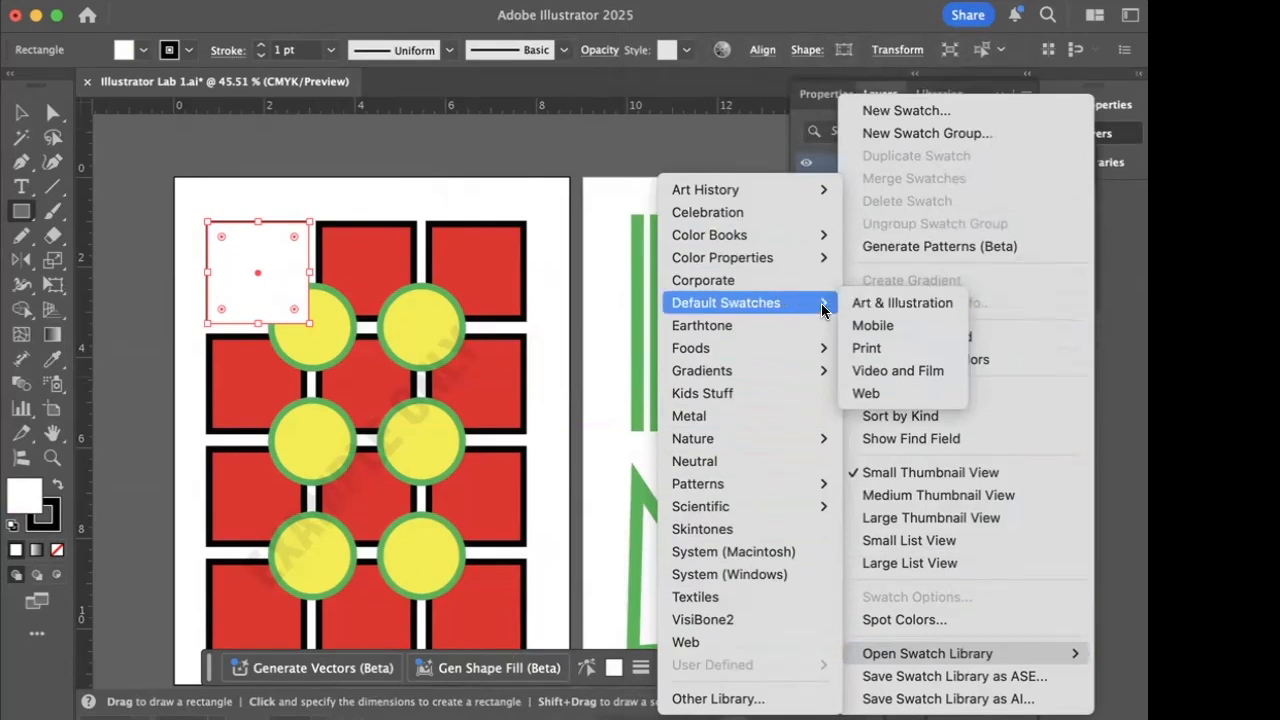
left_click(868, 304)
left_click_drag(455, 335, 923, 409)
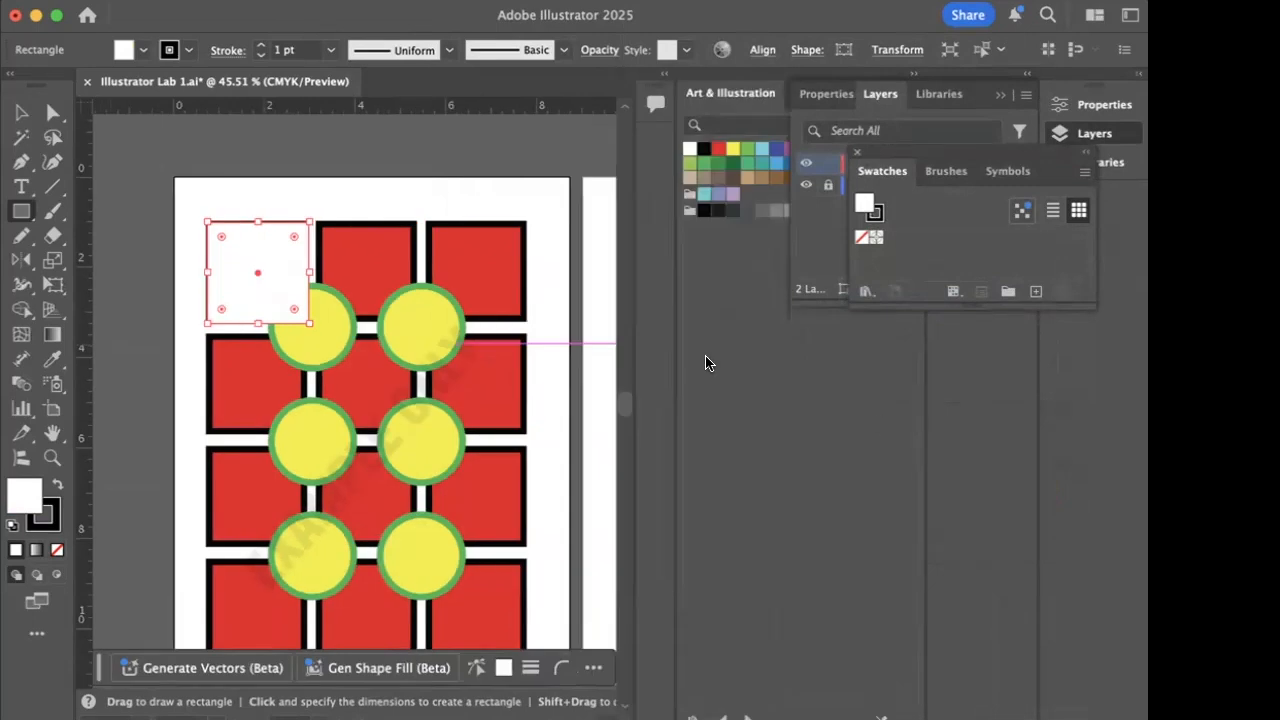
- Collapse the layers and document swatches, and fill the selected square with the light blue Art & Illustration swatch
left_click(1001, 96)
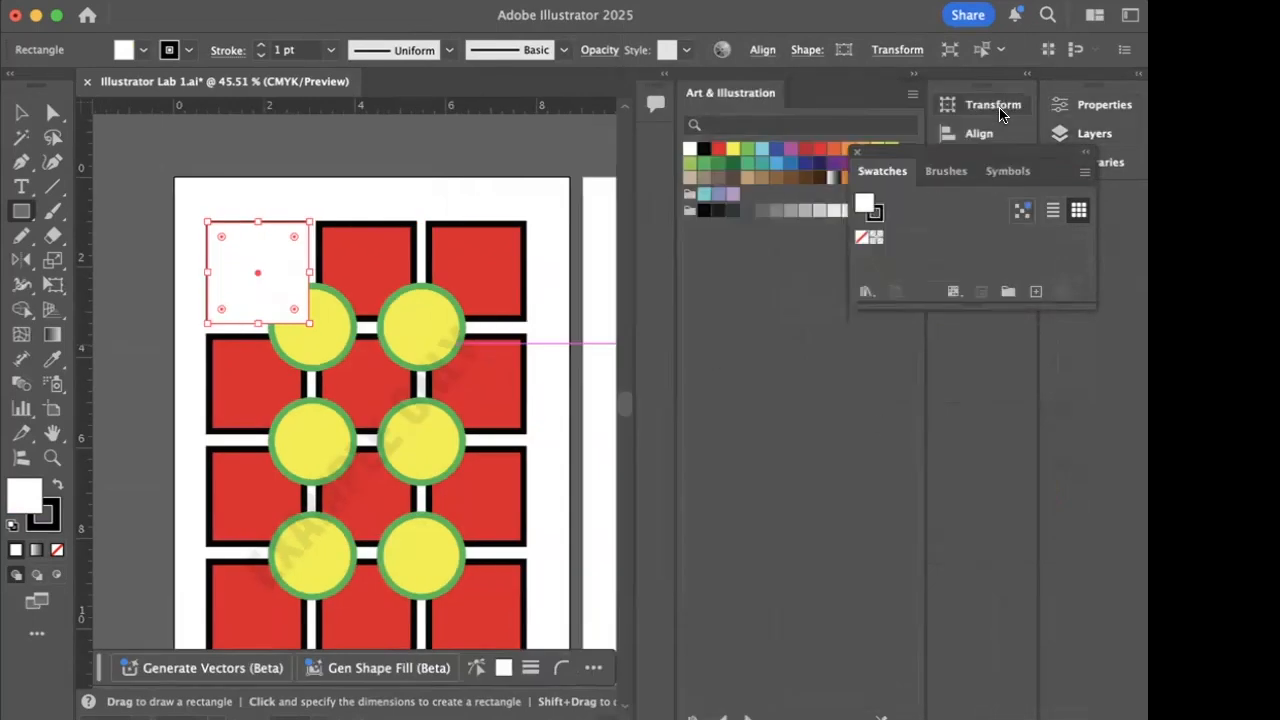
left_click(1085, 153)
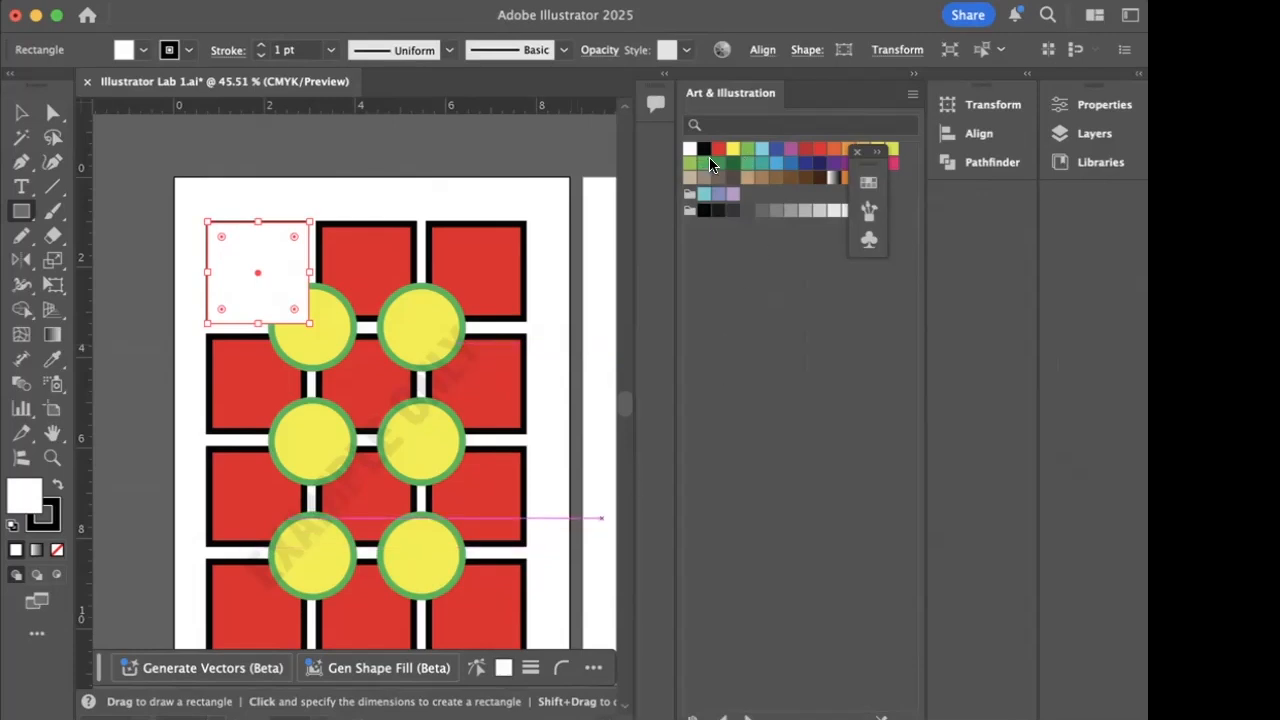
left_click(762, 149)
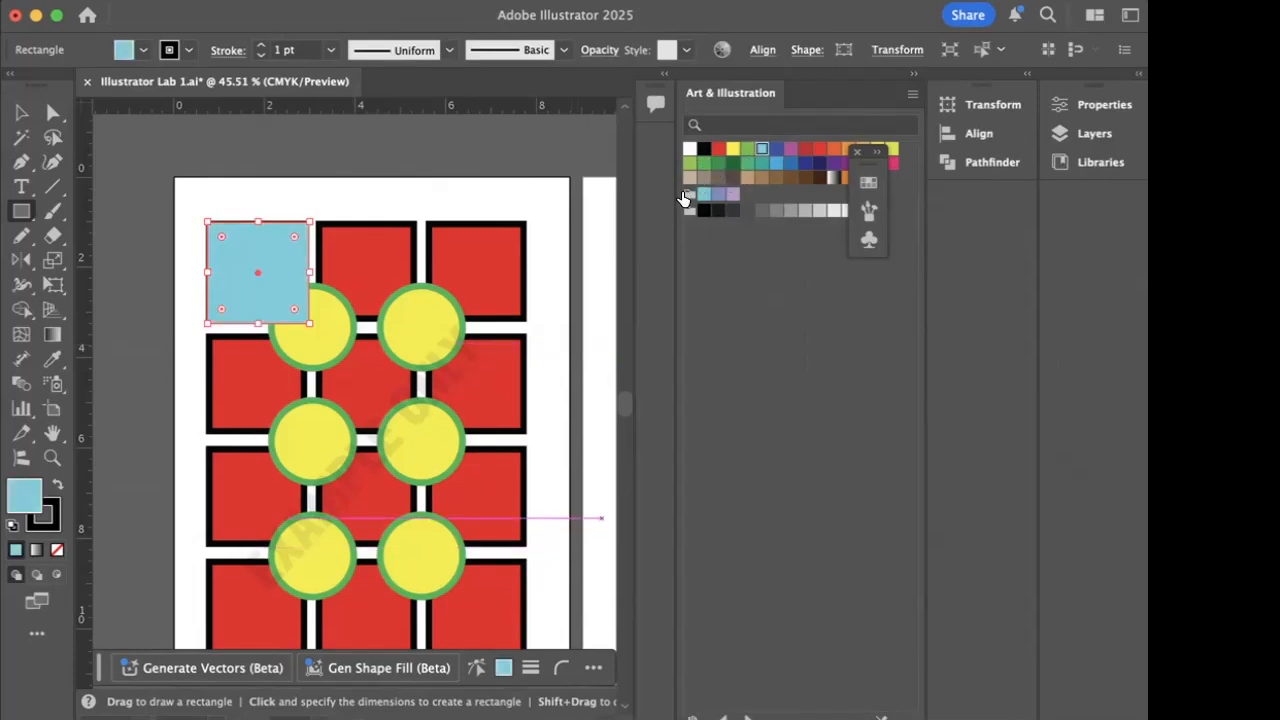
- Change the selected square's fill to the medium blue swatch in the Art & Illustration library
left_click(169, 50)
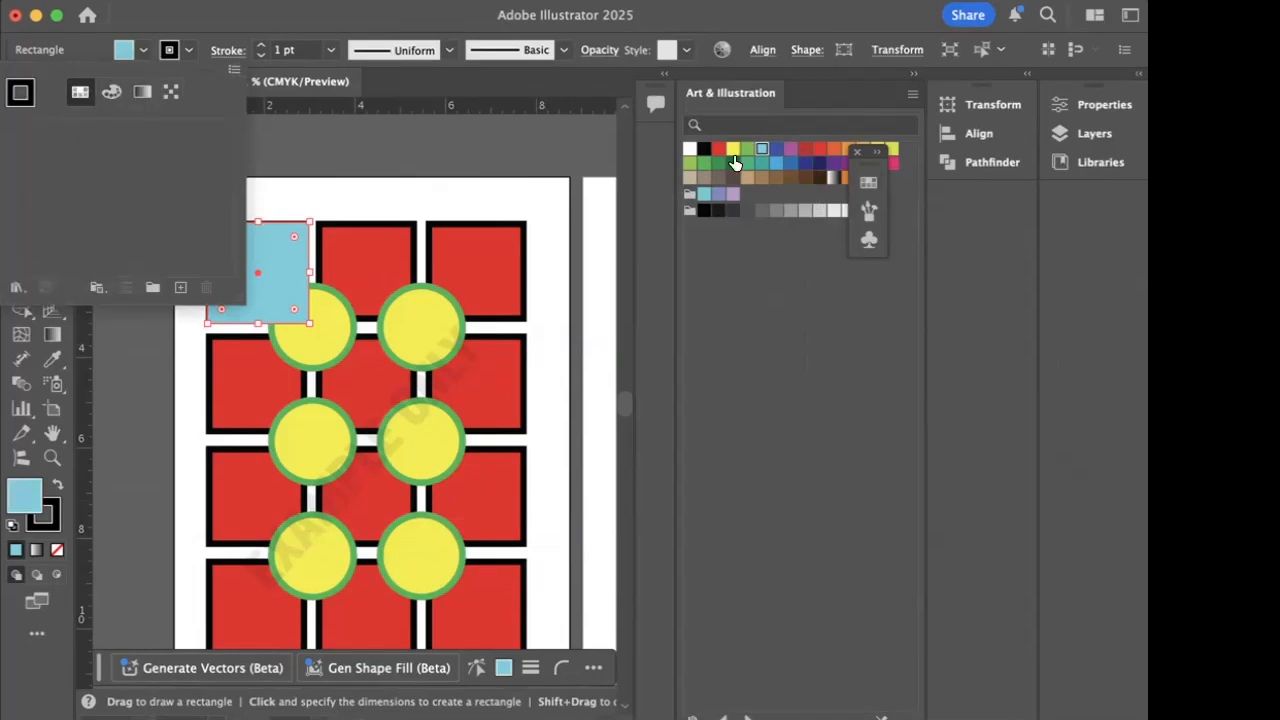
left_click(772, 168)
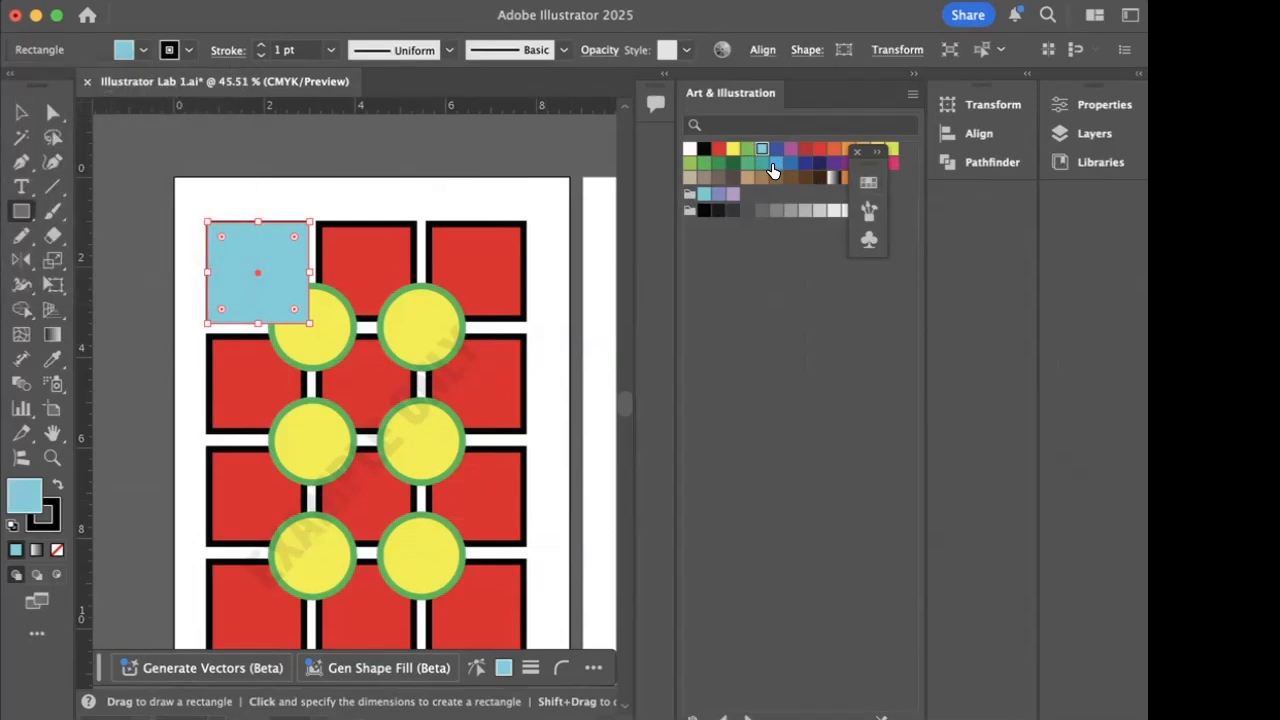
left_click(776, 164)
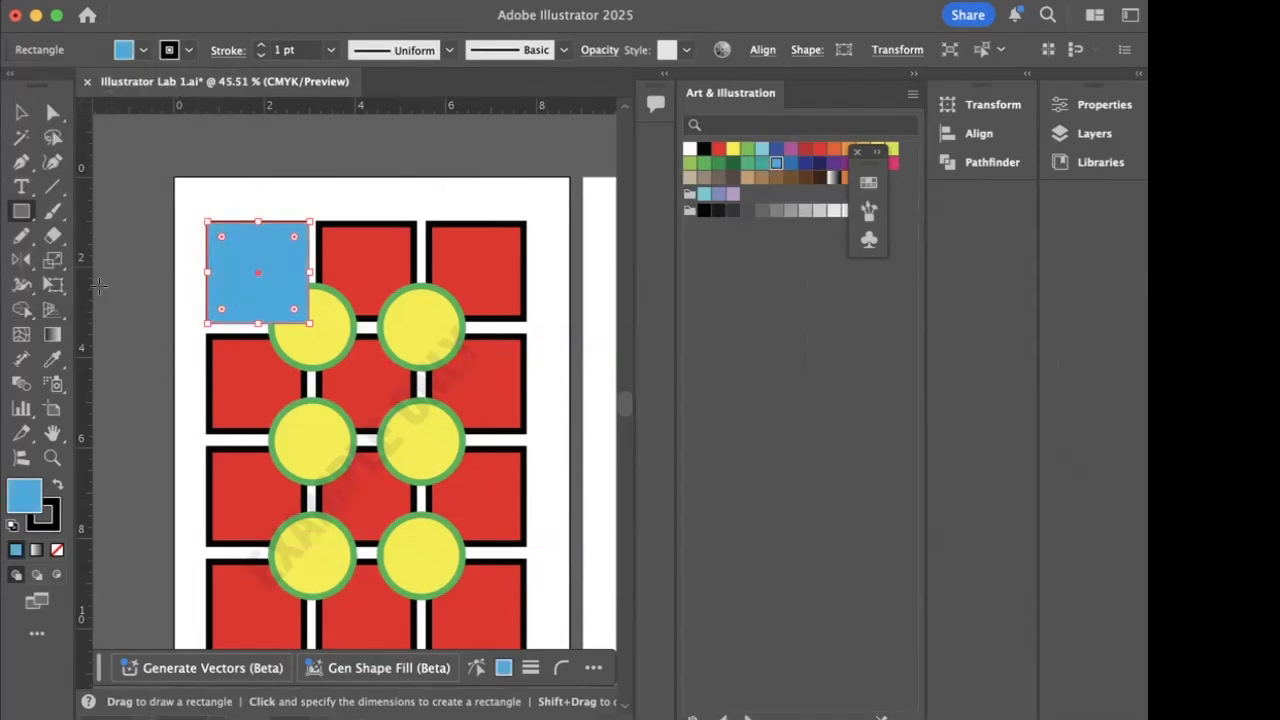
- Duplicate the blue square twice across the top row, covering the second and third red example squares
left_click(21, 112)
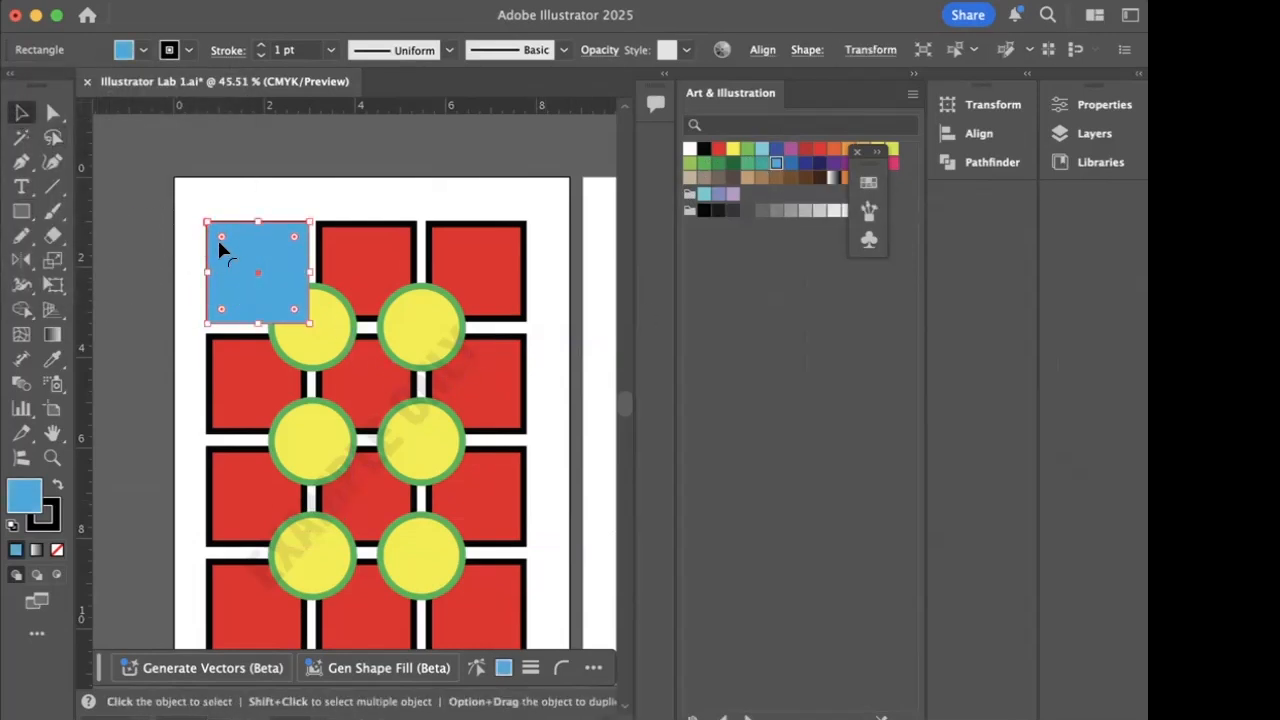
left_click(190, 280)
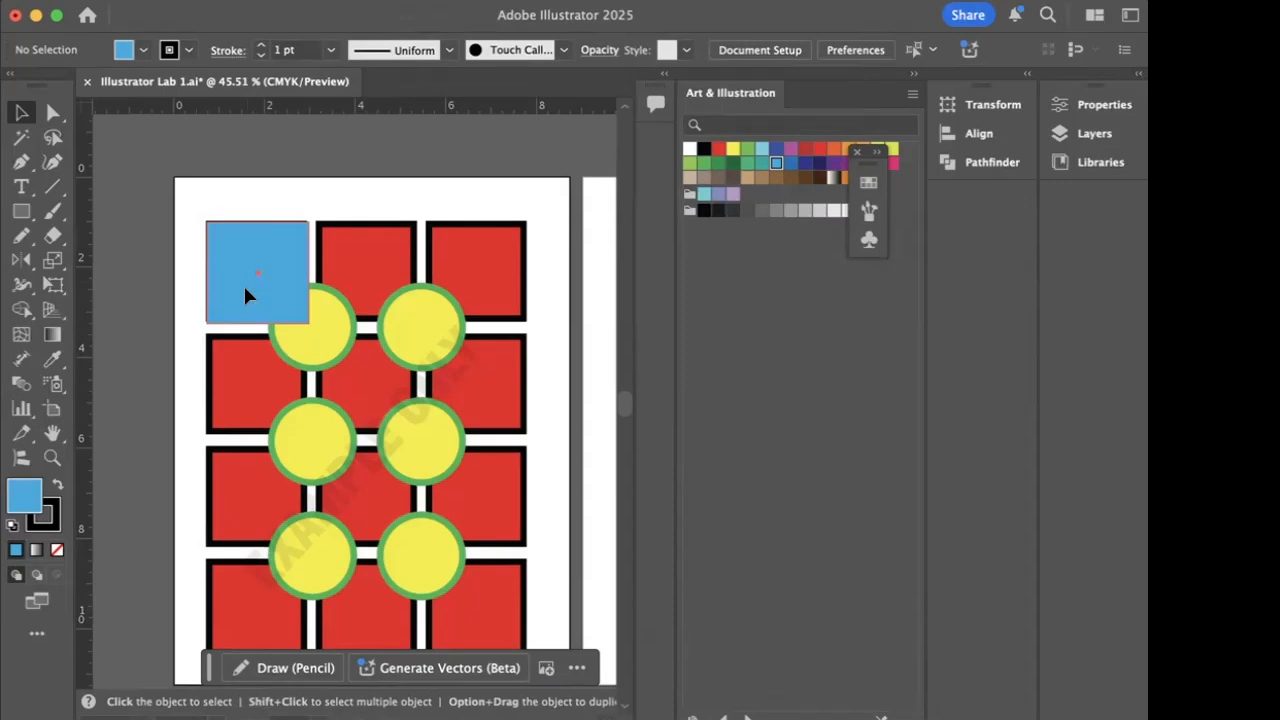
left_click_drag(249, 289, 459, 299)
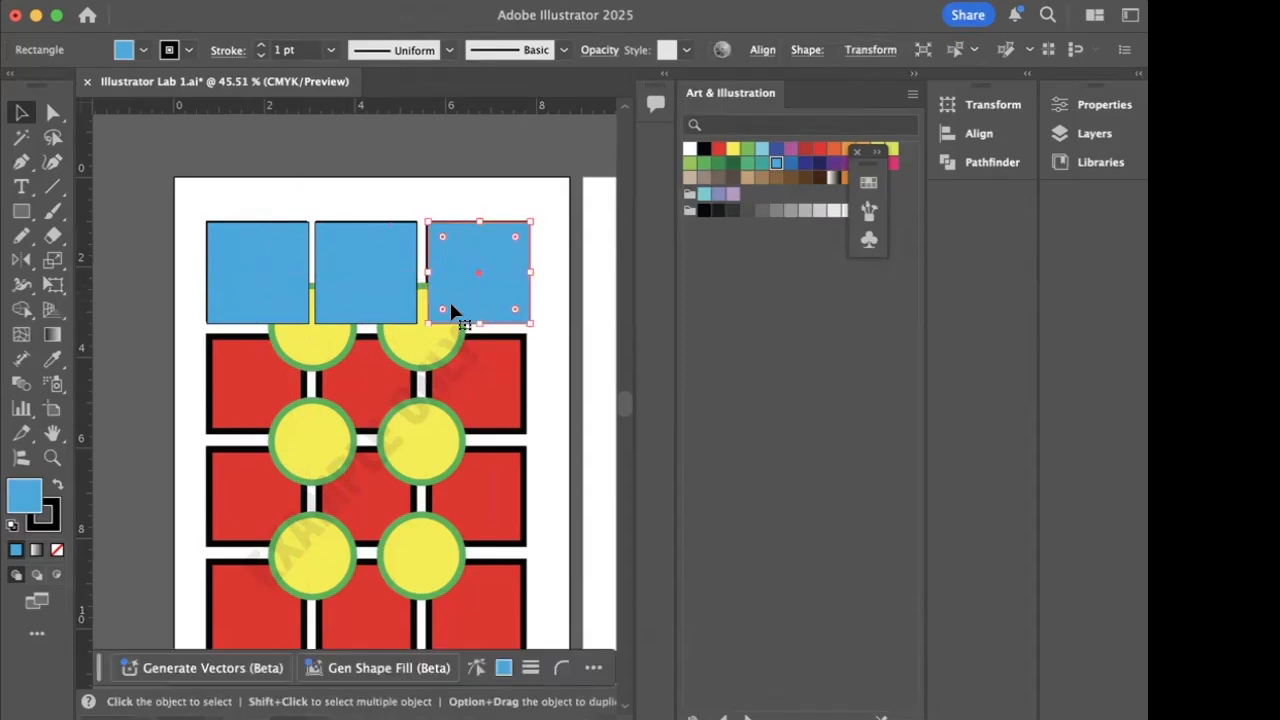
- Select the three blue squares in the top row and distribute the horizontal spacing between them evenly
left_click(189, 229)
left_click_drag(187, 198, 543, 333)
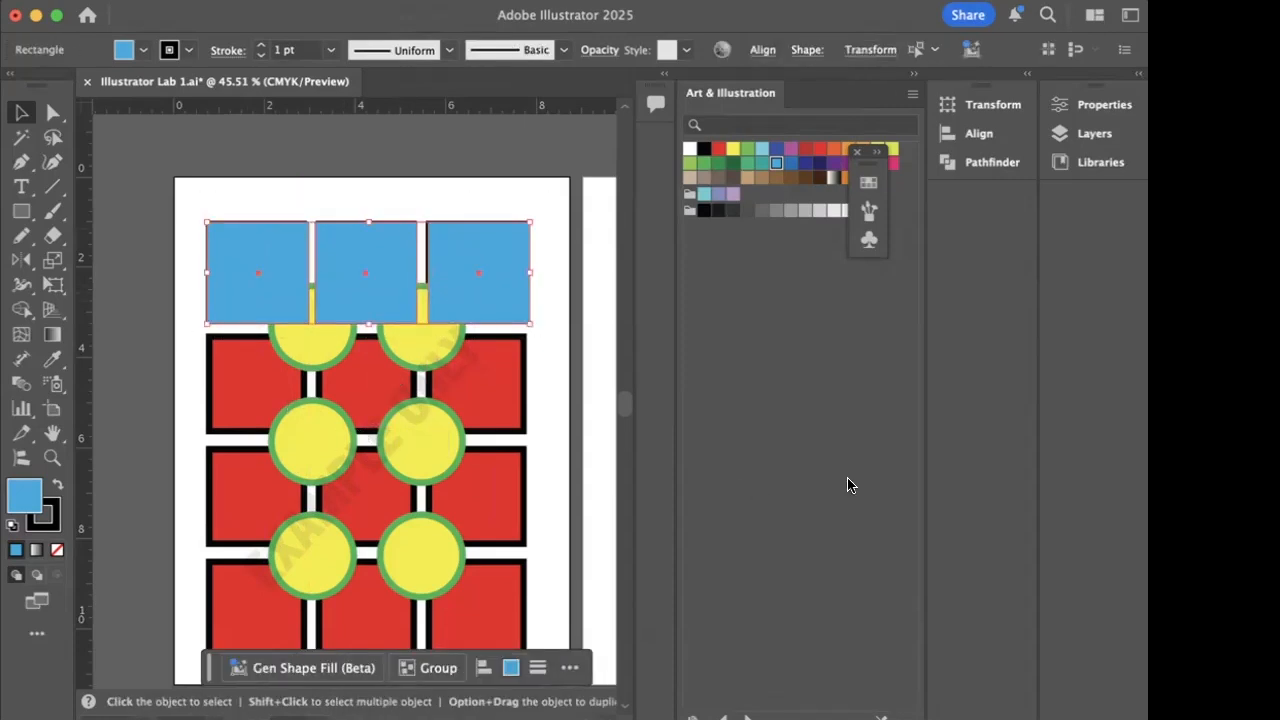
left_click(985, 140)
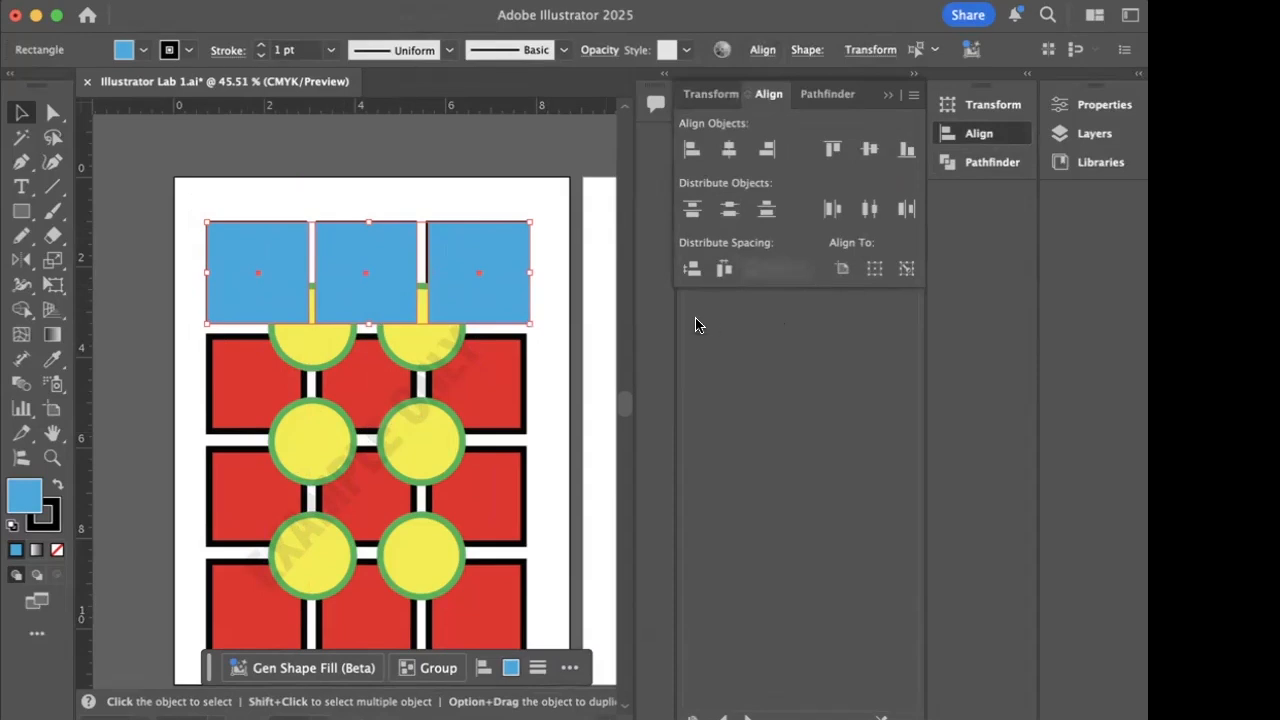
left_click(724, 270)
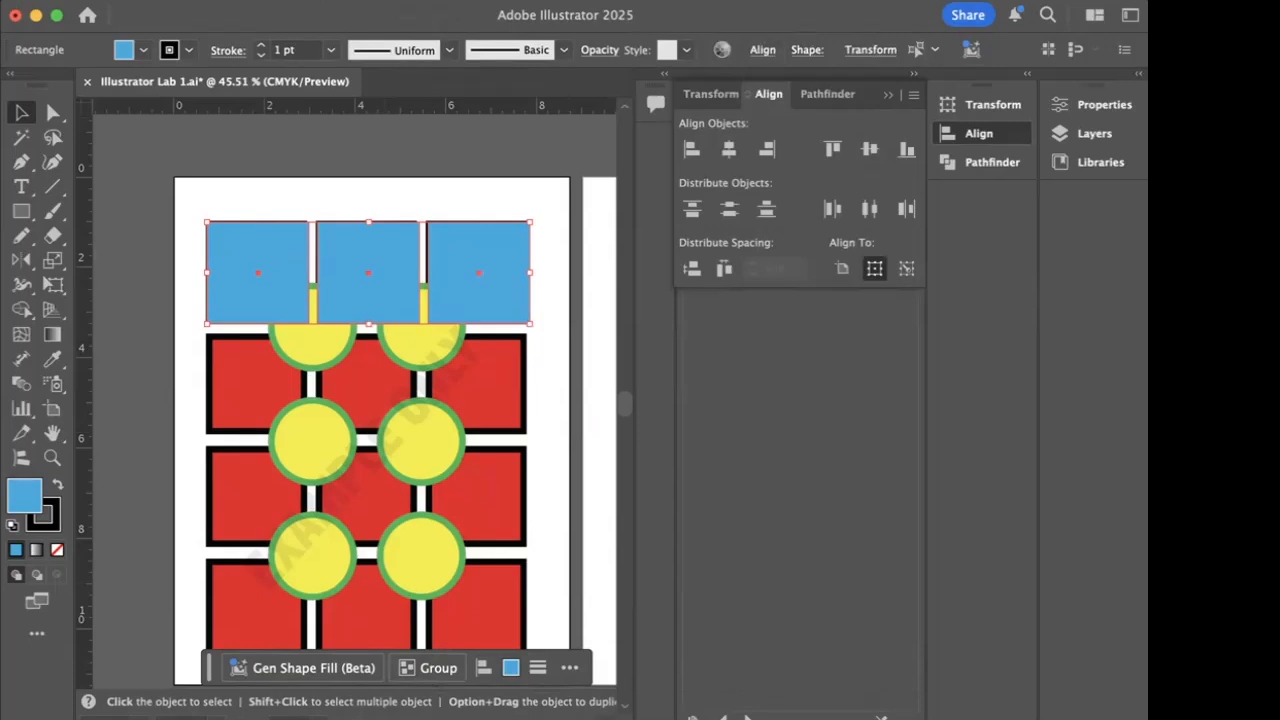
- Group the three blue squares and shift the group slightly left over the example's top row
left_click(210, 1)
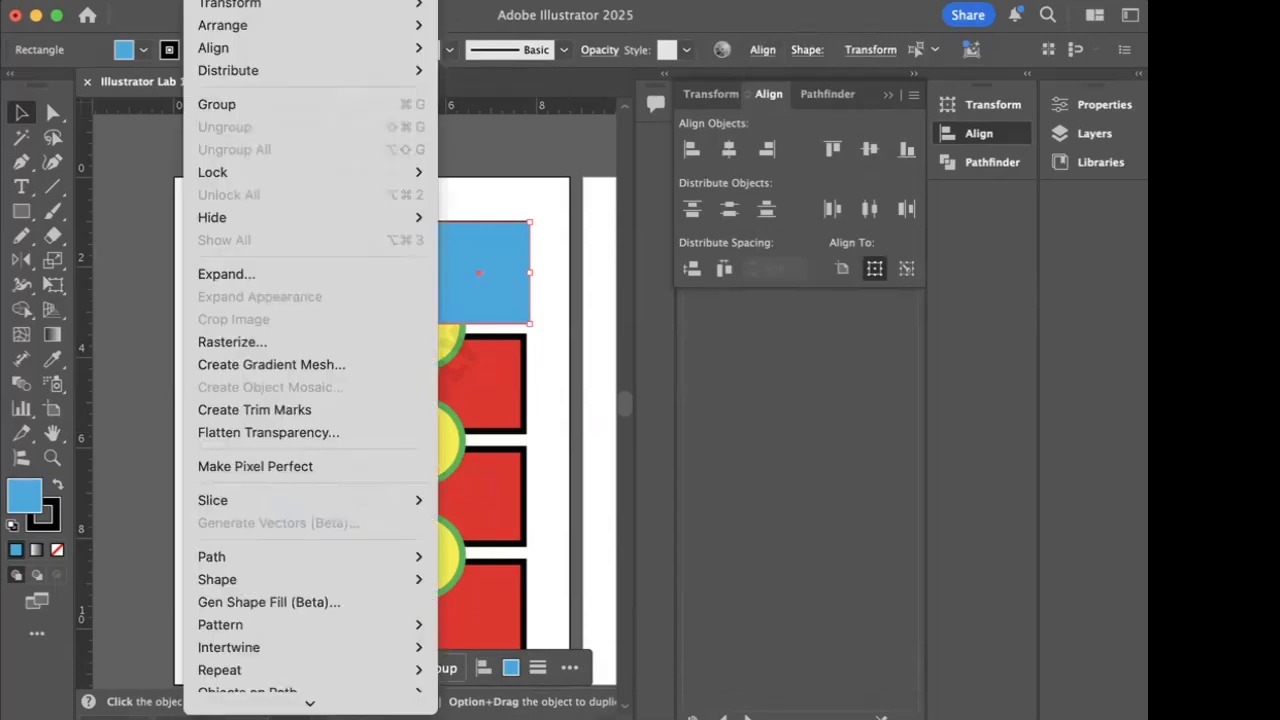
left_click(230, 104)
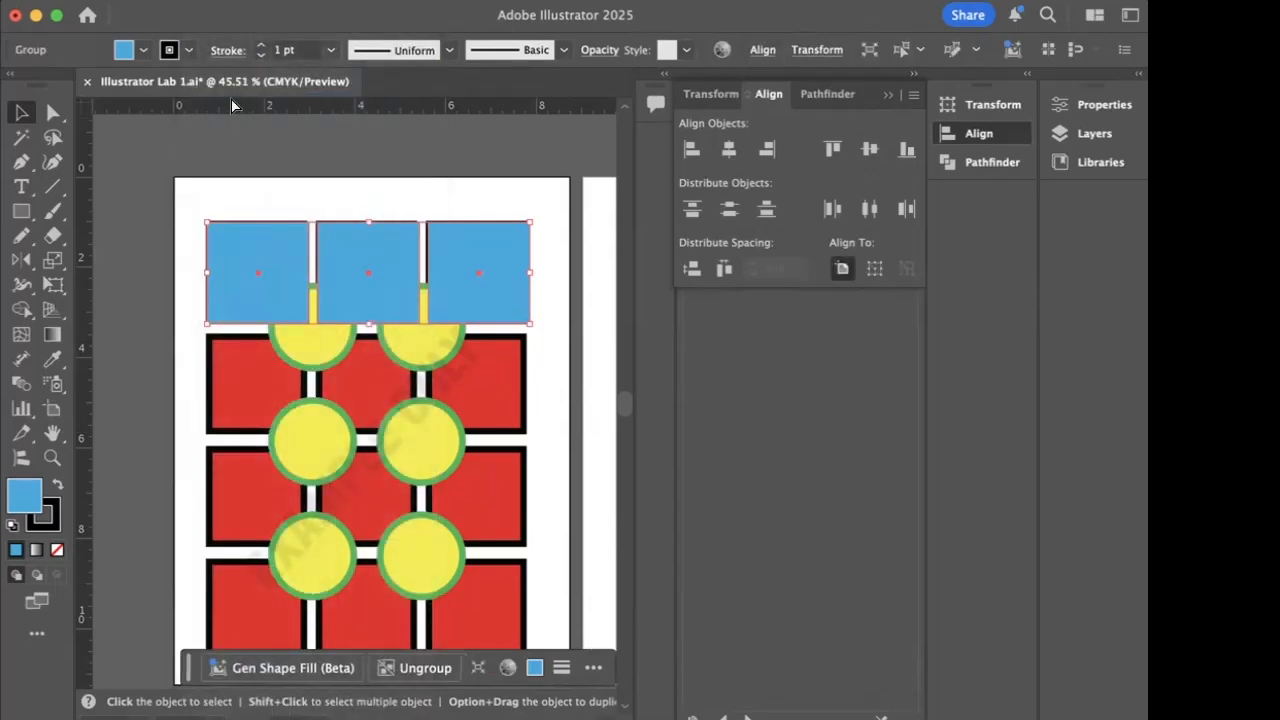
left_click(258, 182)
mouse_move(263, 280)
left_mouse_down()
mouse_move(263, 203)
mouse_move(292, 300)
mouse_move(263, 302)
left_mouse_up()
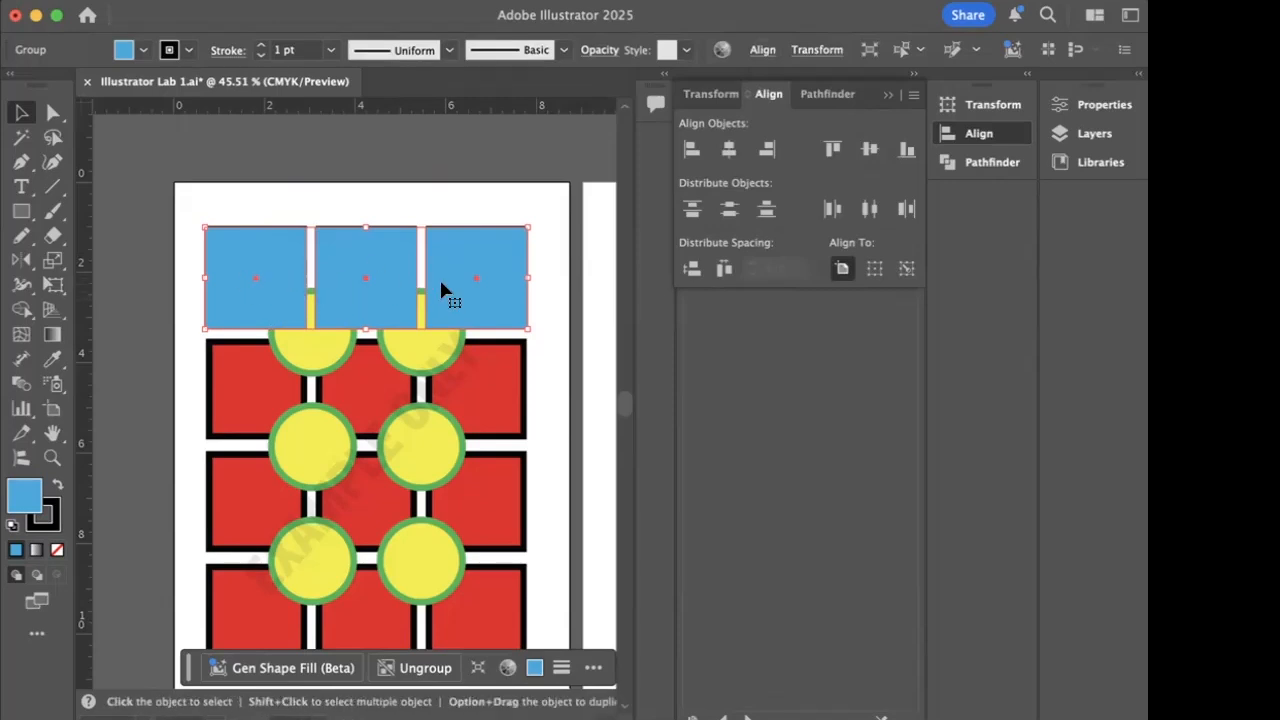
- Duplicate the group of three blue squares onto the second, third and fourth rows of the example
key("super+shift+a")
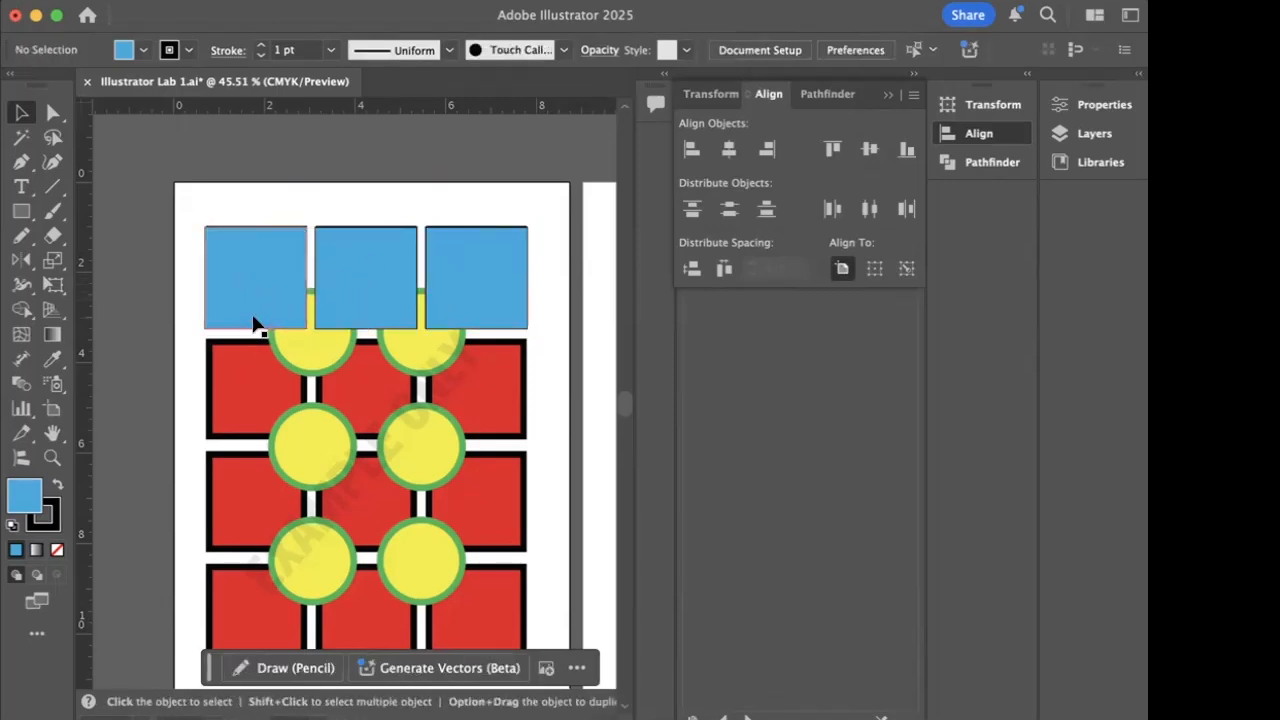
left_click_drag(251, 294, 247, 404)
left_click_drag(258, 459, 251, 626)
scroll(300, 598, "down", 2)
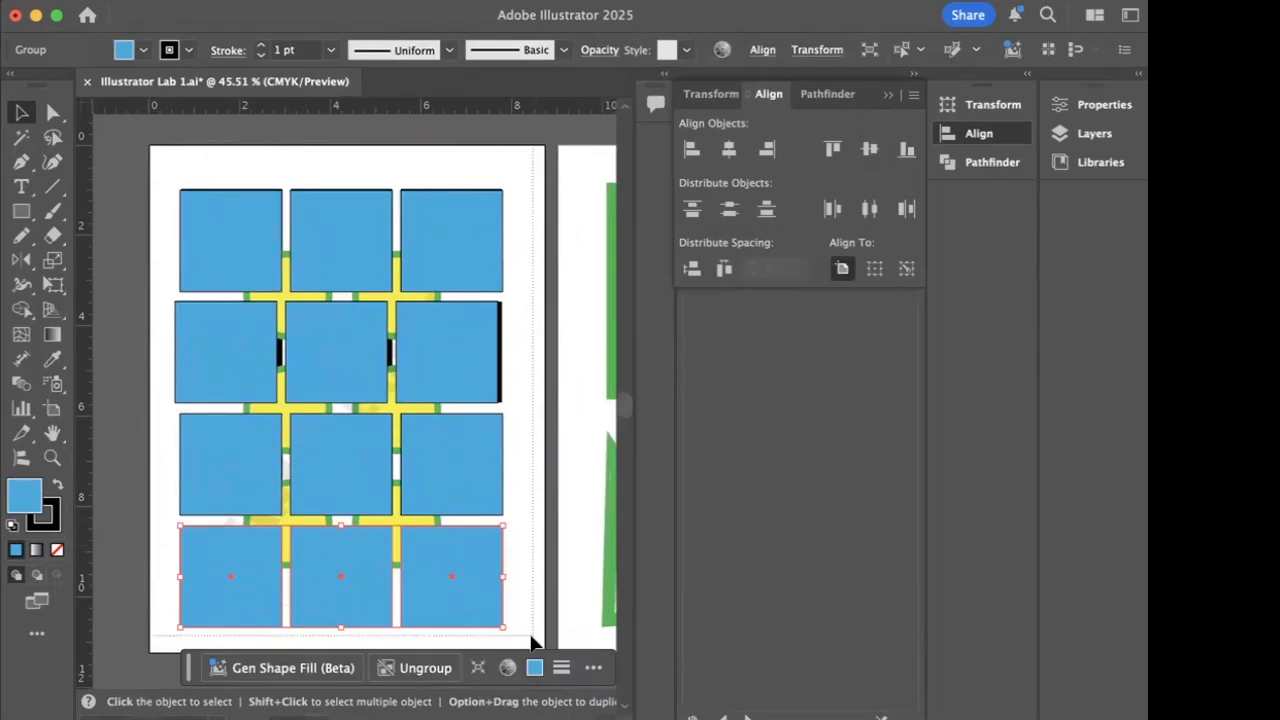
- Select all four rows of blue squares, align their horizontal centres and distribute the vertical spacing between them evenly
key("super+a")
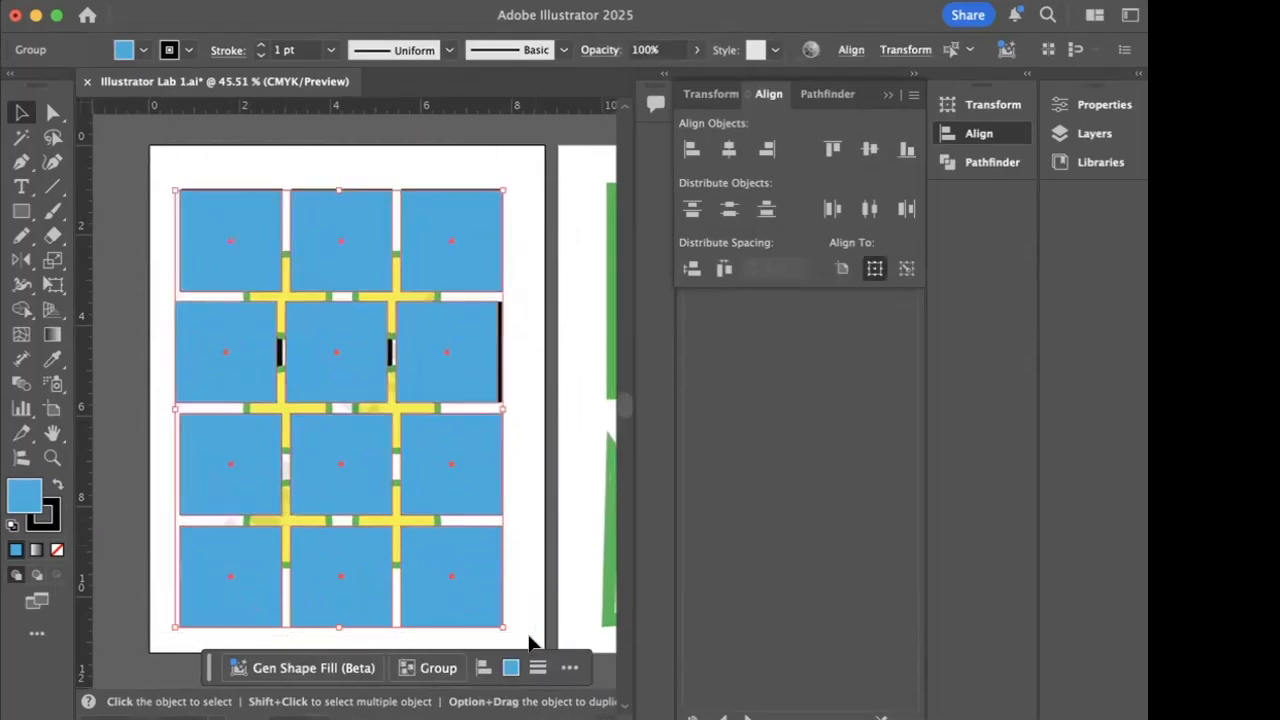
left_click(729, 151)
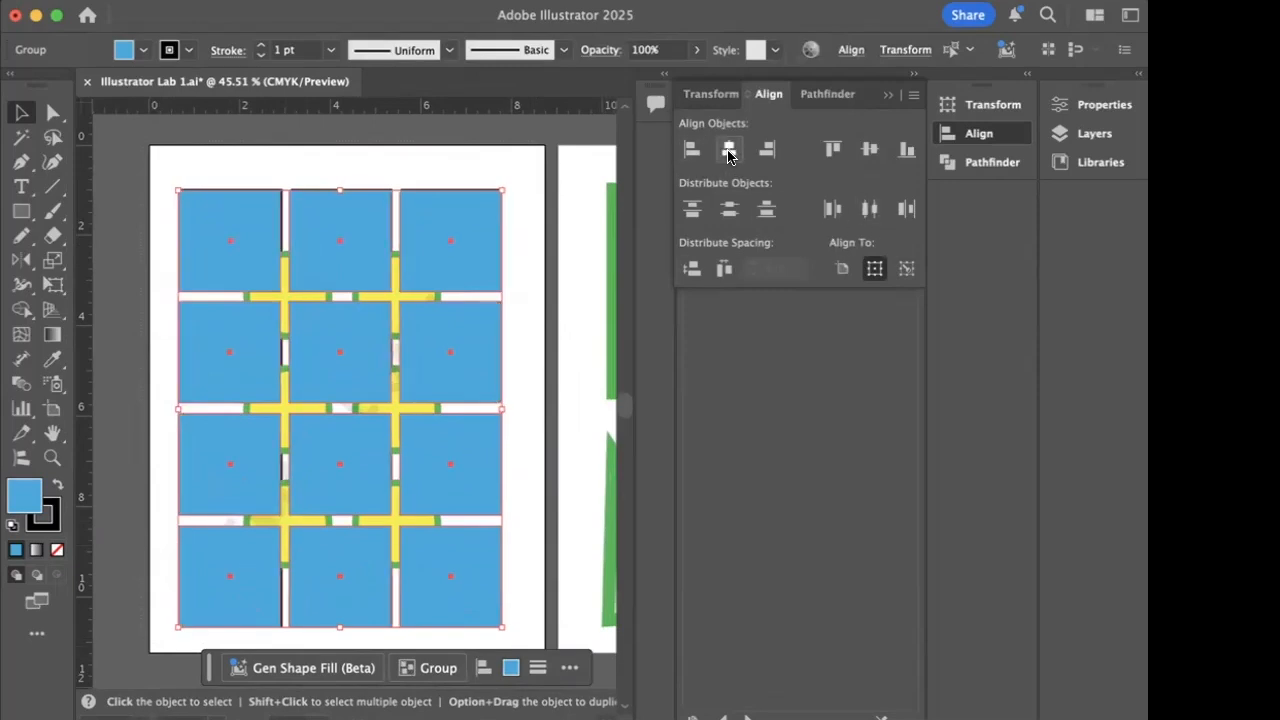
left_click(688, 270)
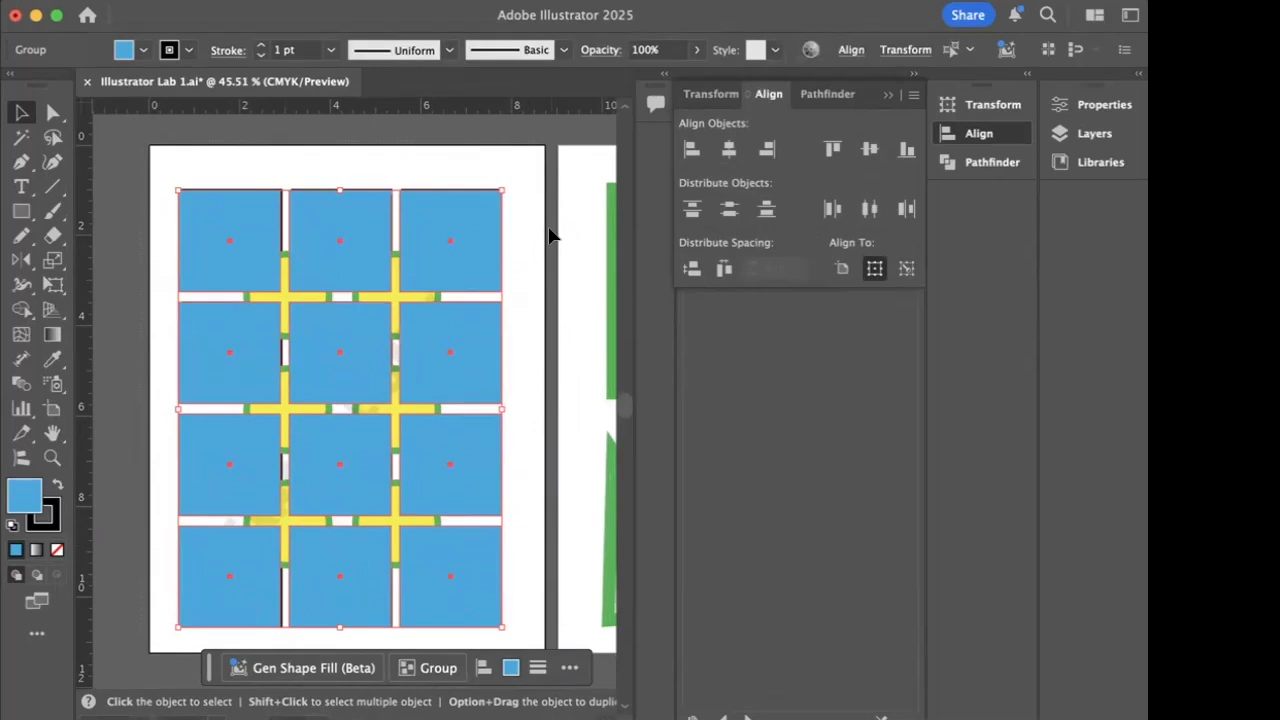
- Draw a circle with the Ellipse tool over the first example circle and fill it with the orange swatch
left_click(22, 211)
left_click(24, 213)
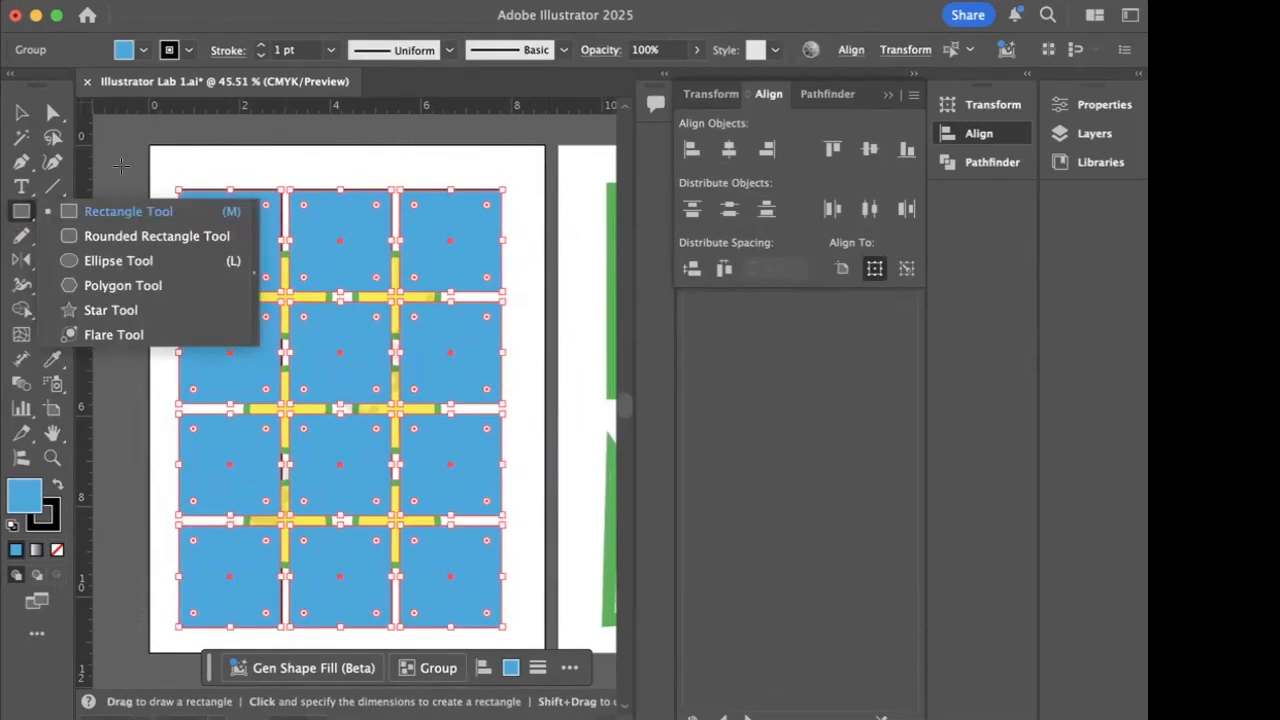
key("super+shift+a")
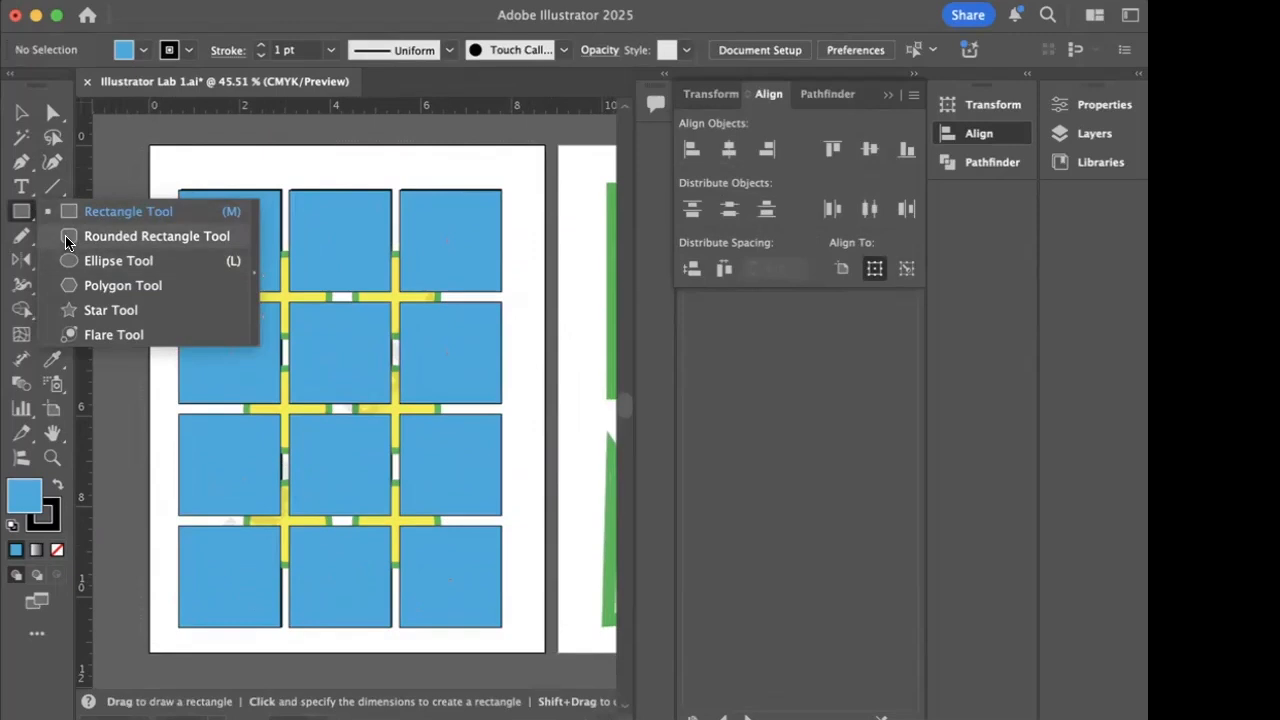
left_click(70, 260)
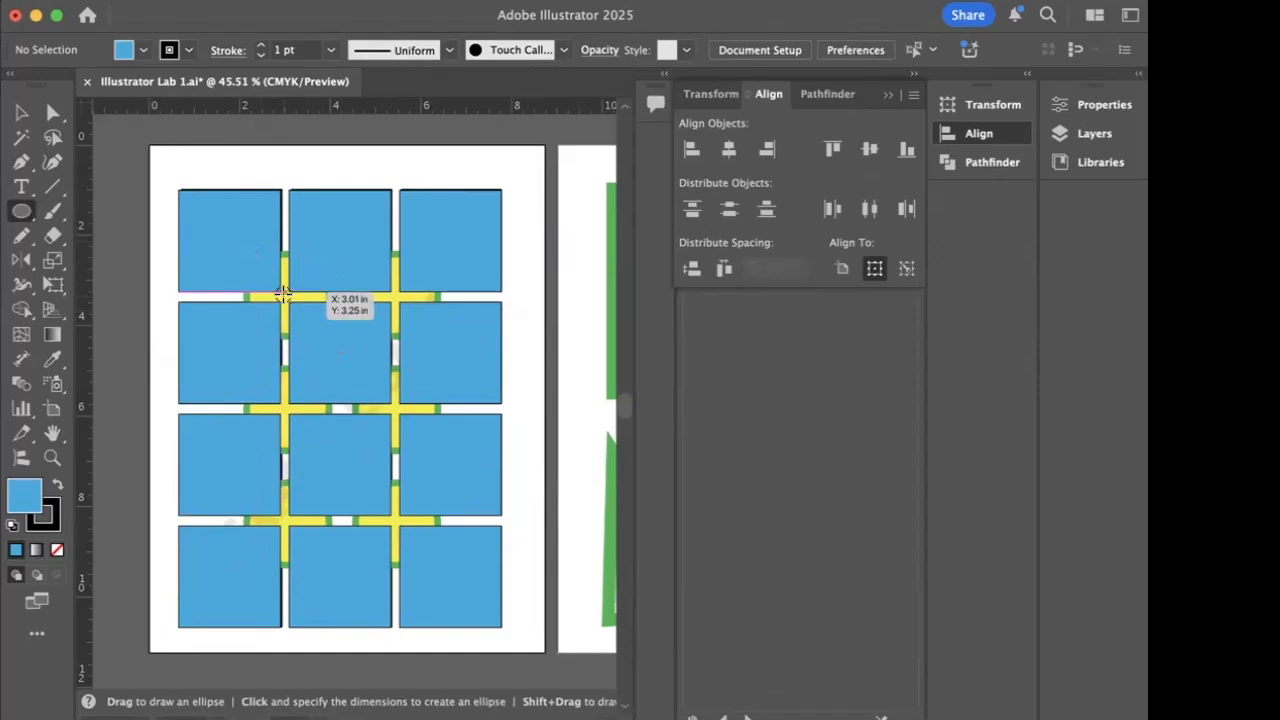
left_click_drag(282, 294, 239, 245)
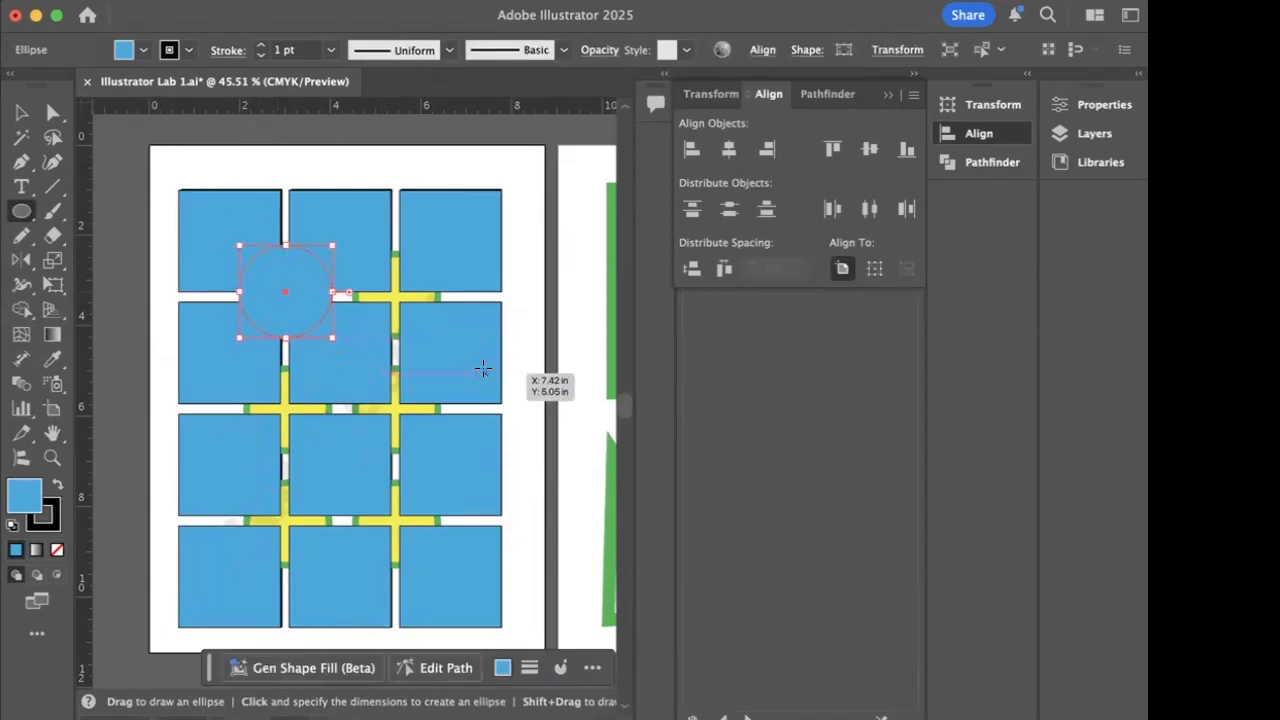
left_click(143, 50)
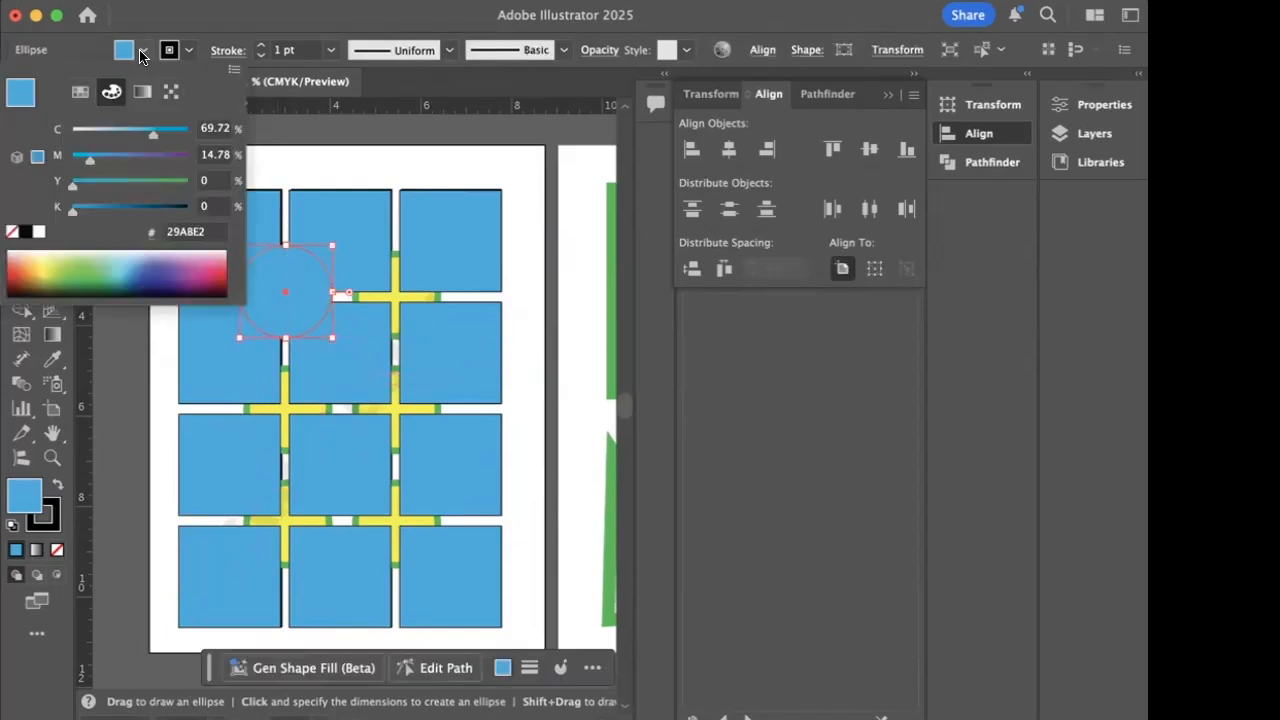
left_click(21, 261)
left_click(98, 409)
- Delete the orange circle and redraw a slightly smaller one centred on the gap between the first four blue squares
left_click(22, 112)
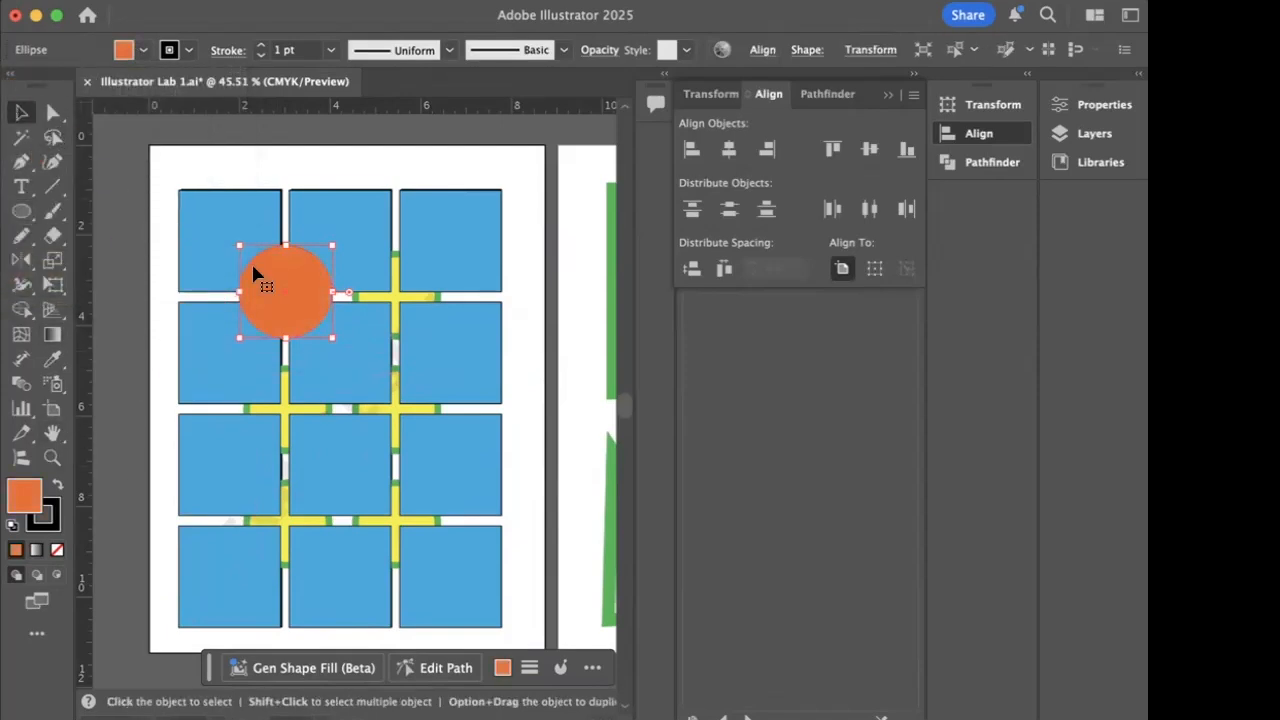
key("Delete")
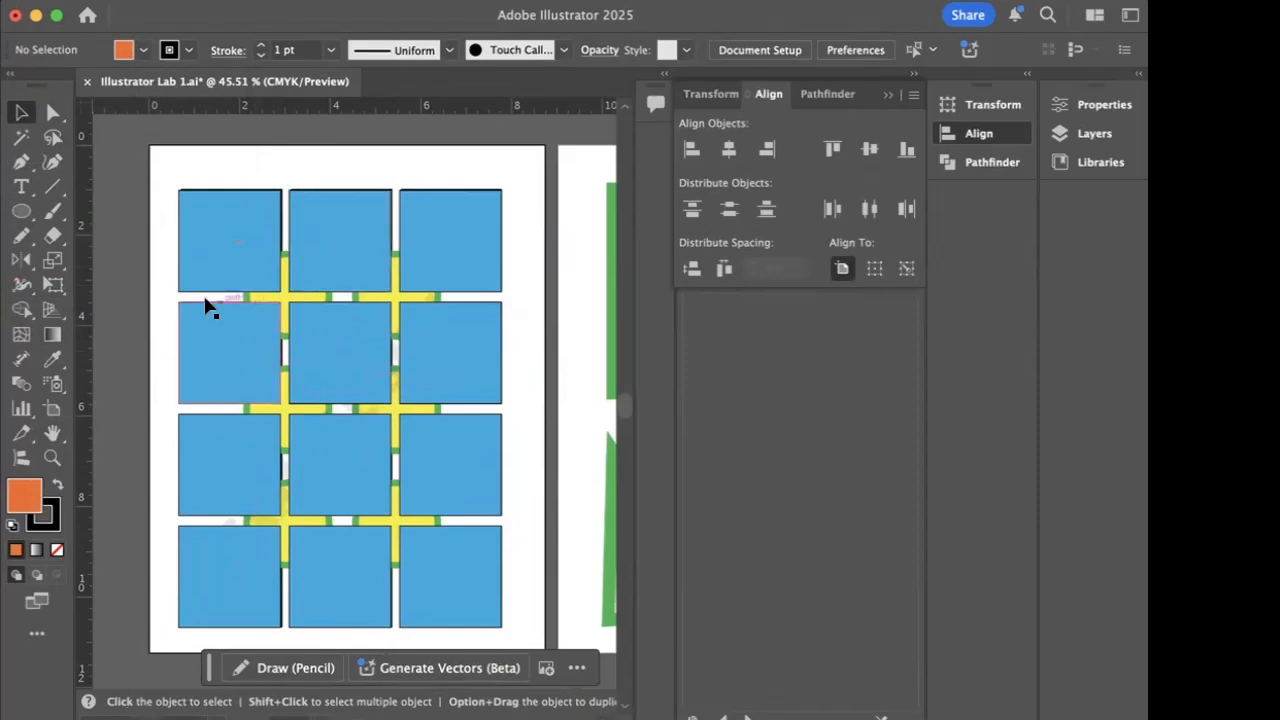
left_click(20, 208)
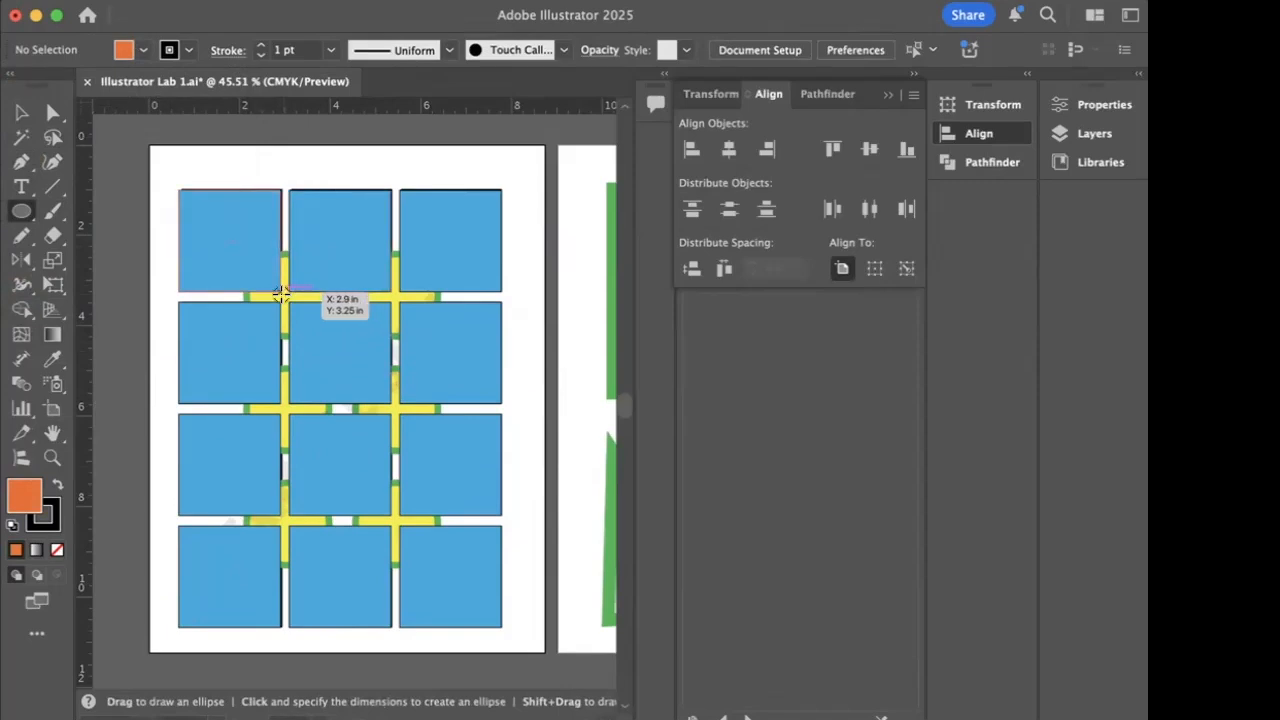
left_click_drag(282, 295, 238, 272)
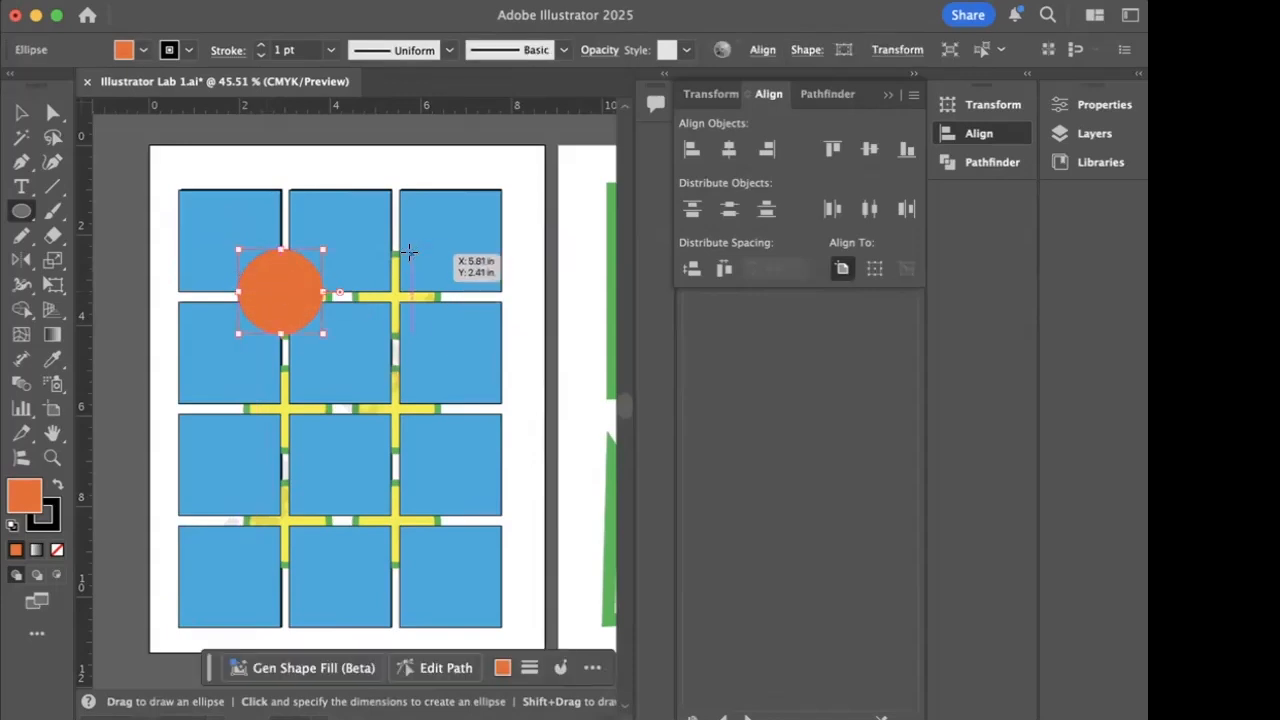
left_click_drag(410, 248, 520, 356)
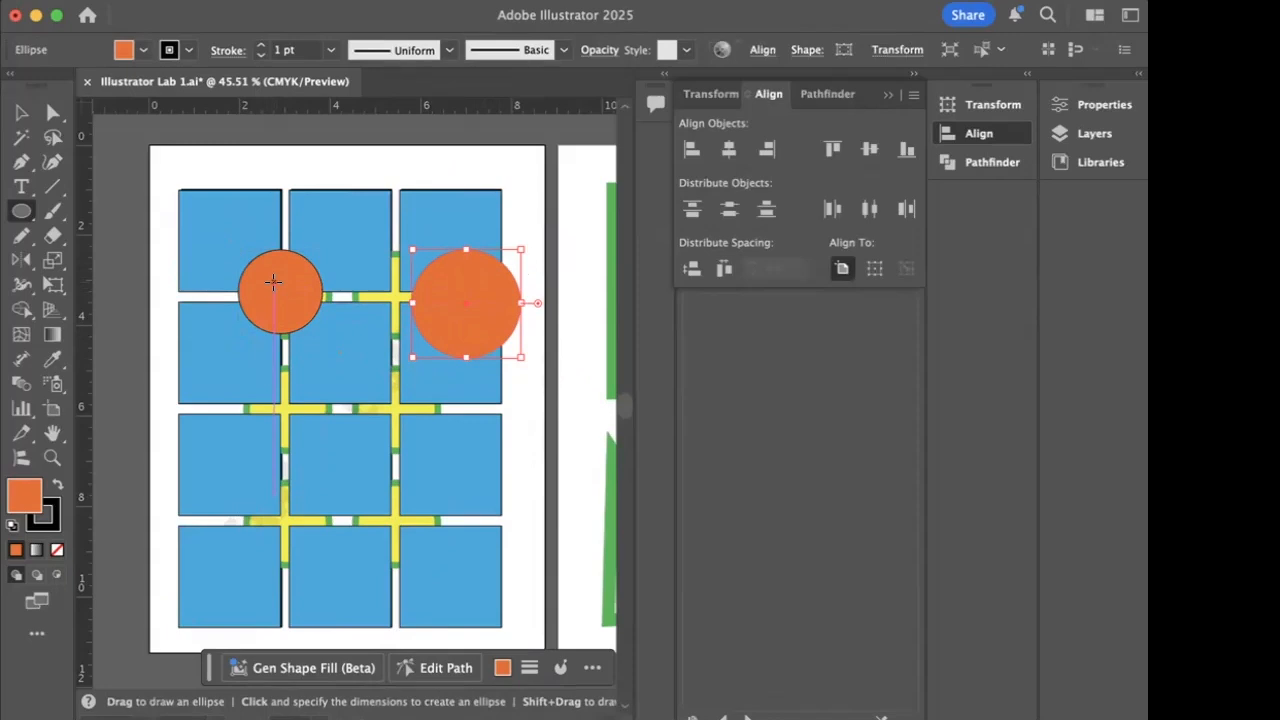
left_click(21, 112)
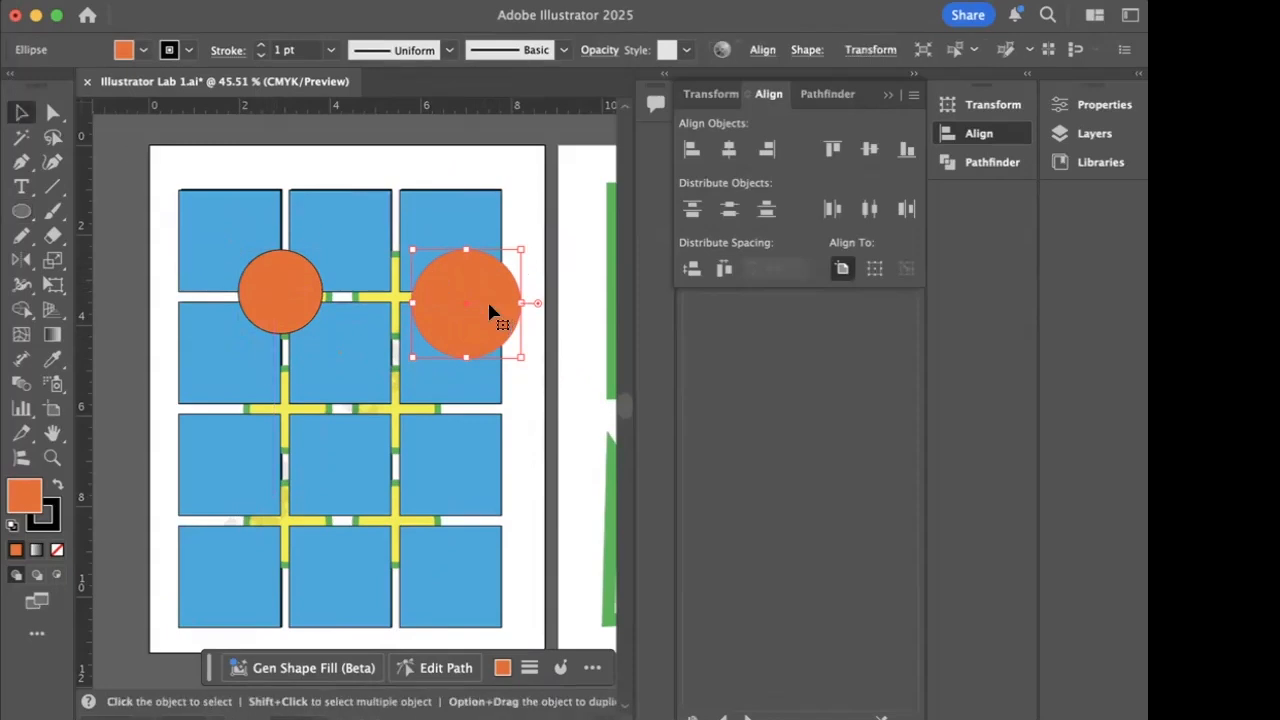
key("Delete")
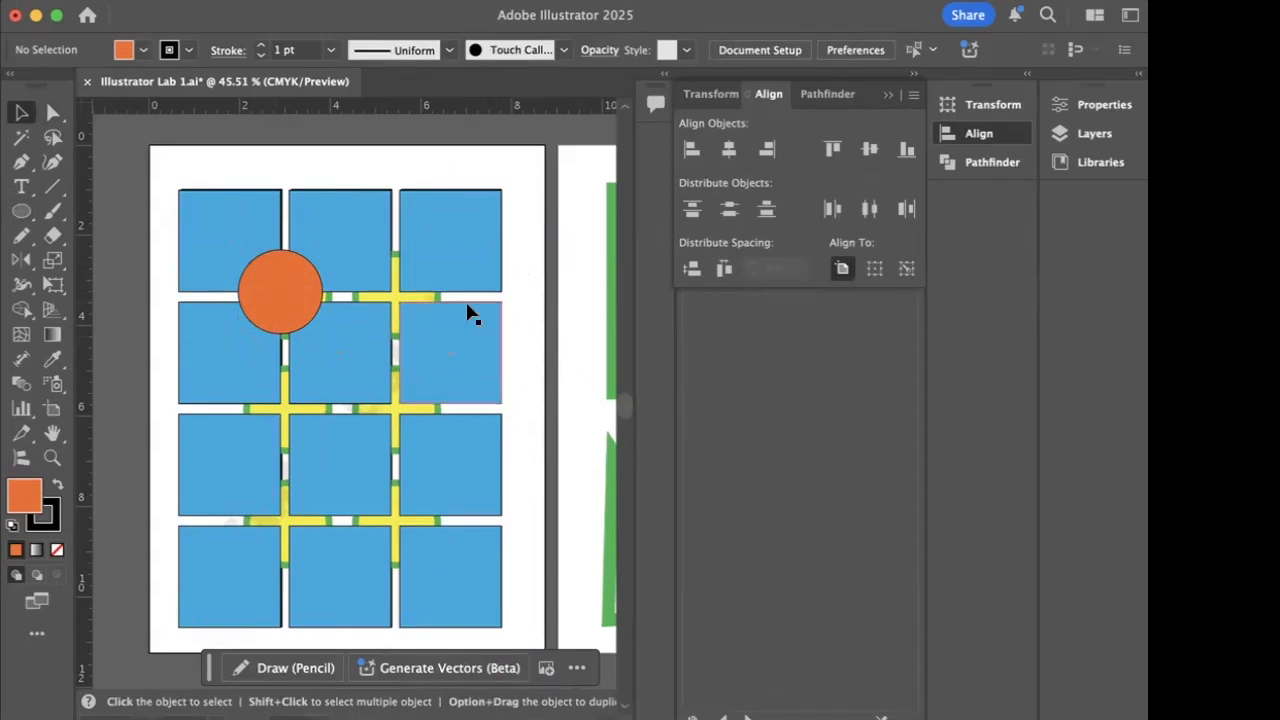
- Duplicate the orange circle over the second example circle in the same row and group the two circles
left_click(289, 289)
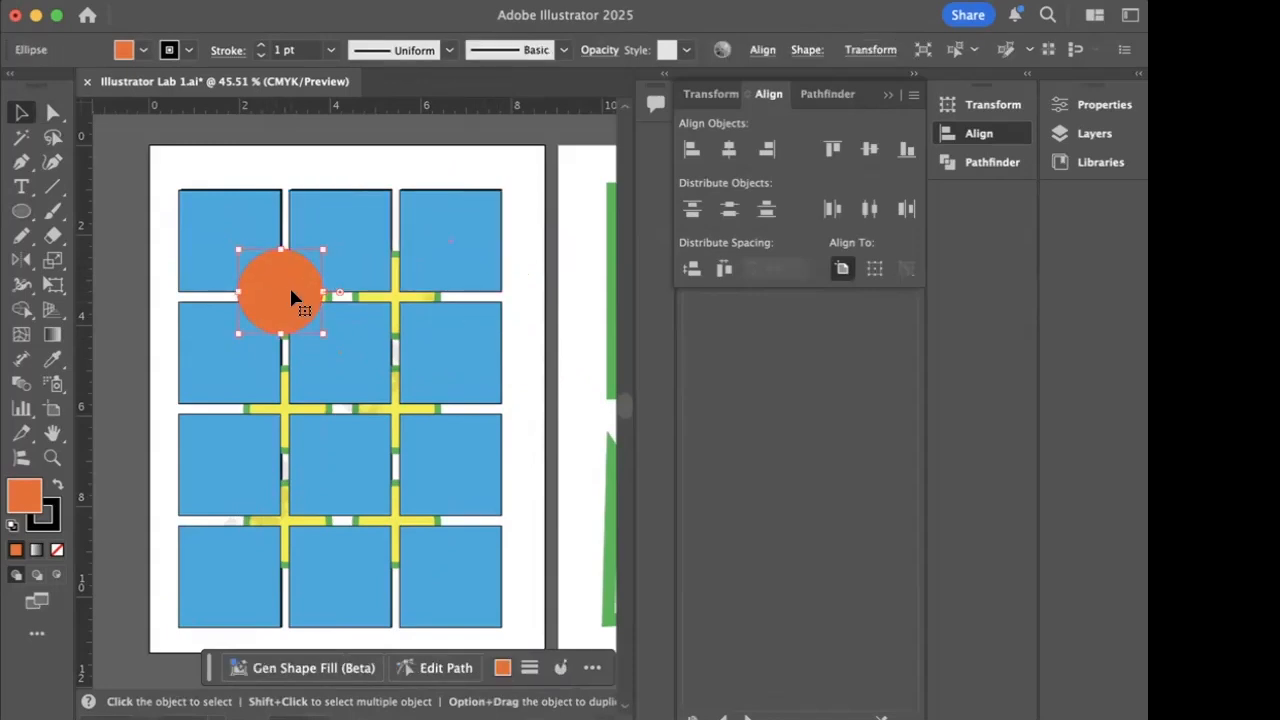
left_click_drag(276, 296, 386, 296)
left_click(249, 303, "shift")
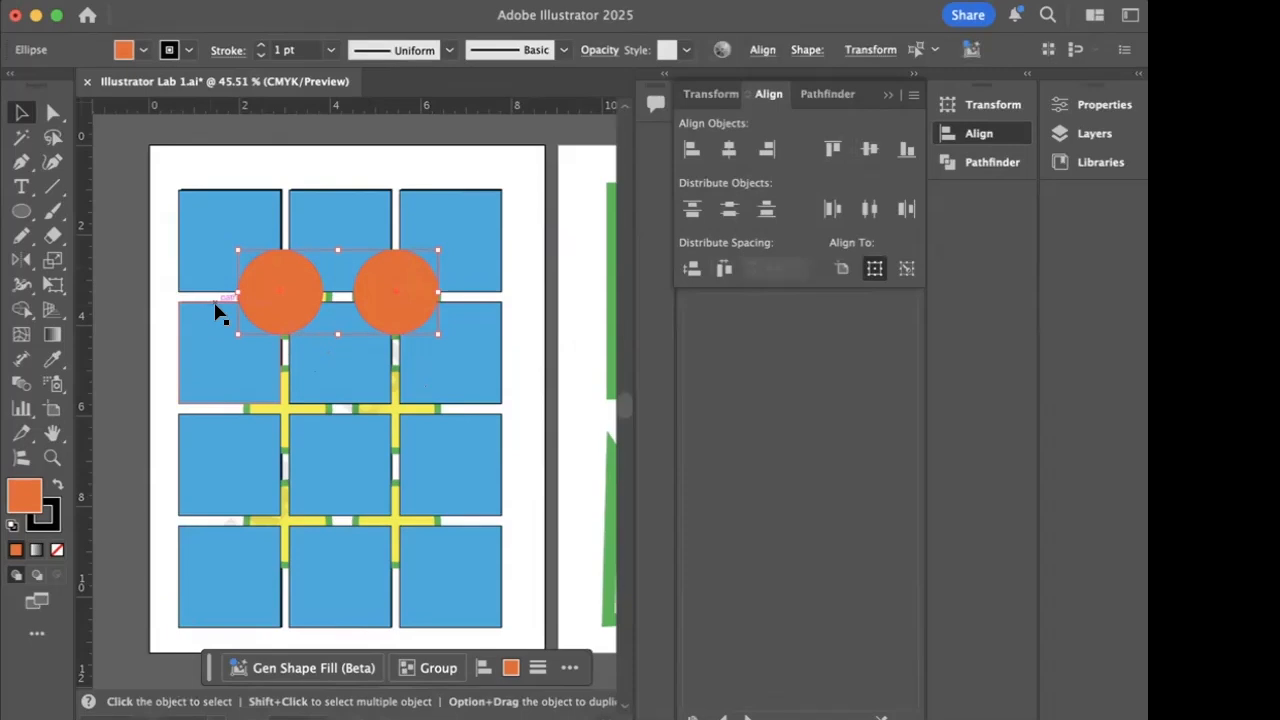
key("super+g")
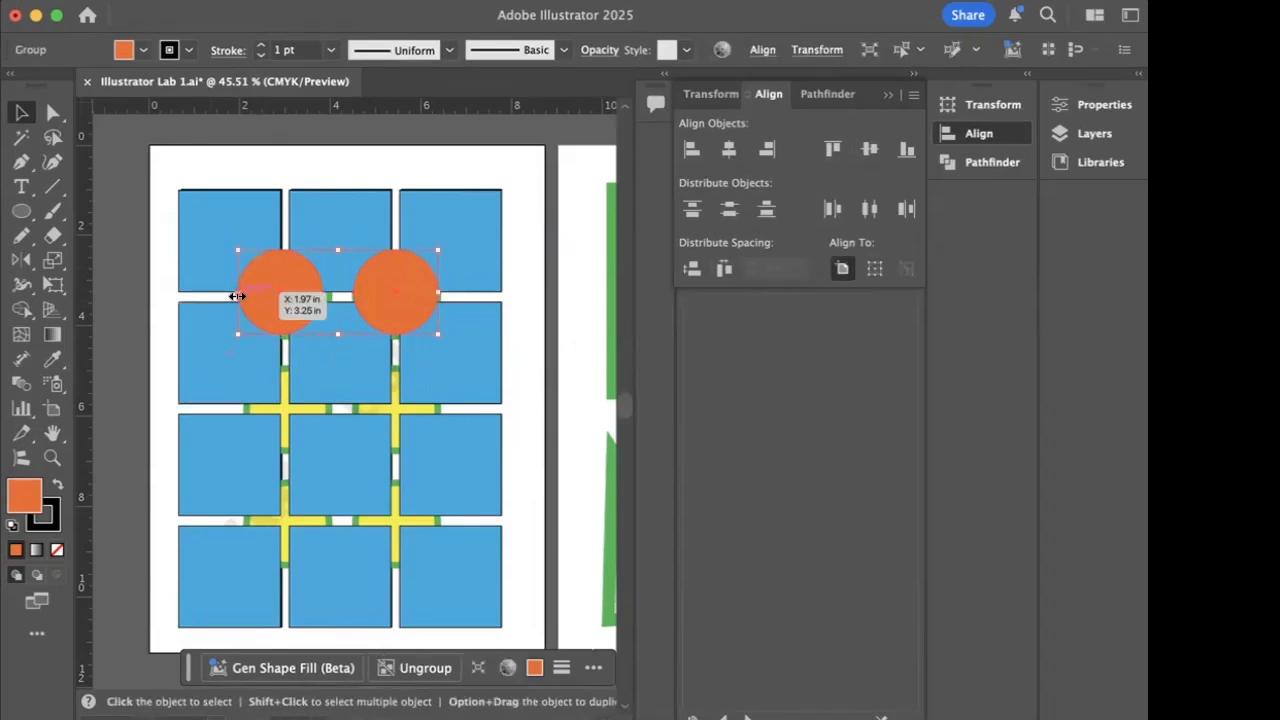
- Duplicate the pair of orange circles over the example's third and second rows of circles
left_click_drag(260, 289, 251, 507)
left_click(257, 394)
left_click_drag(263, 286, 285, 422)
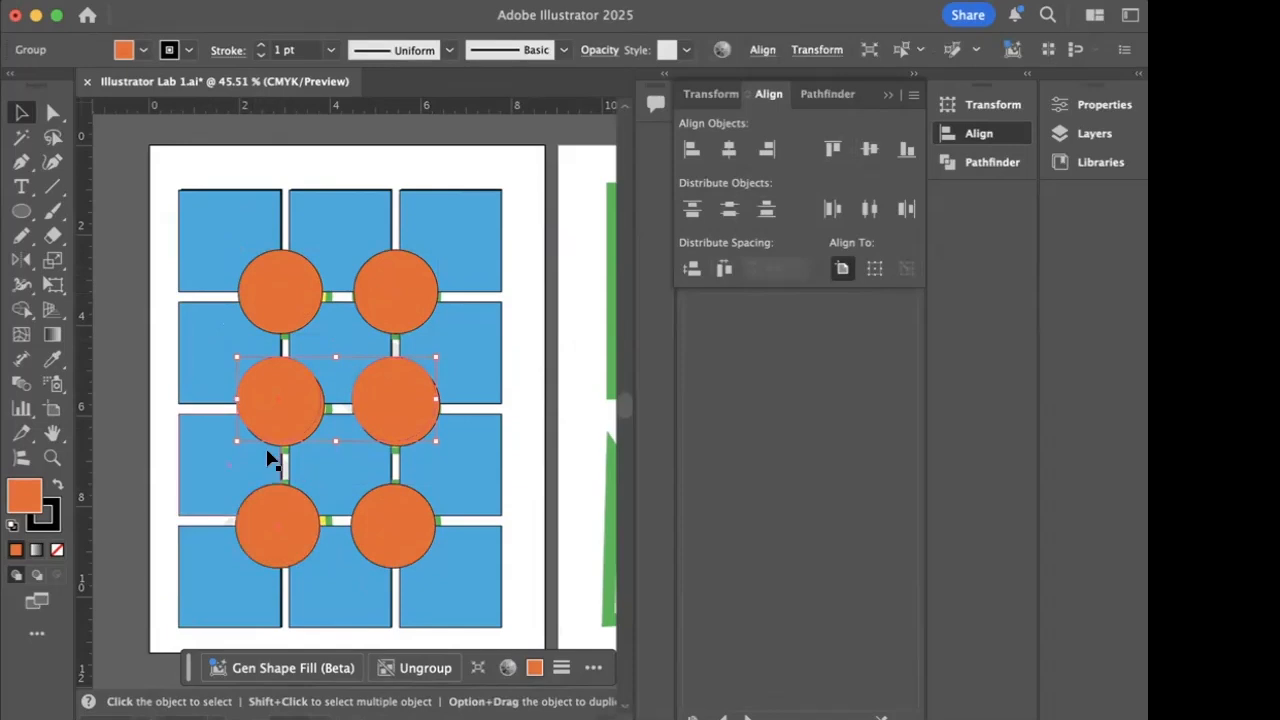
- Select the three pairs of orange circles, align their horizontal centres and distribute their vertical spacing evenly
left_click(298, 322, "shift")
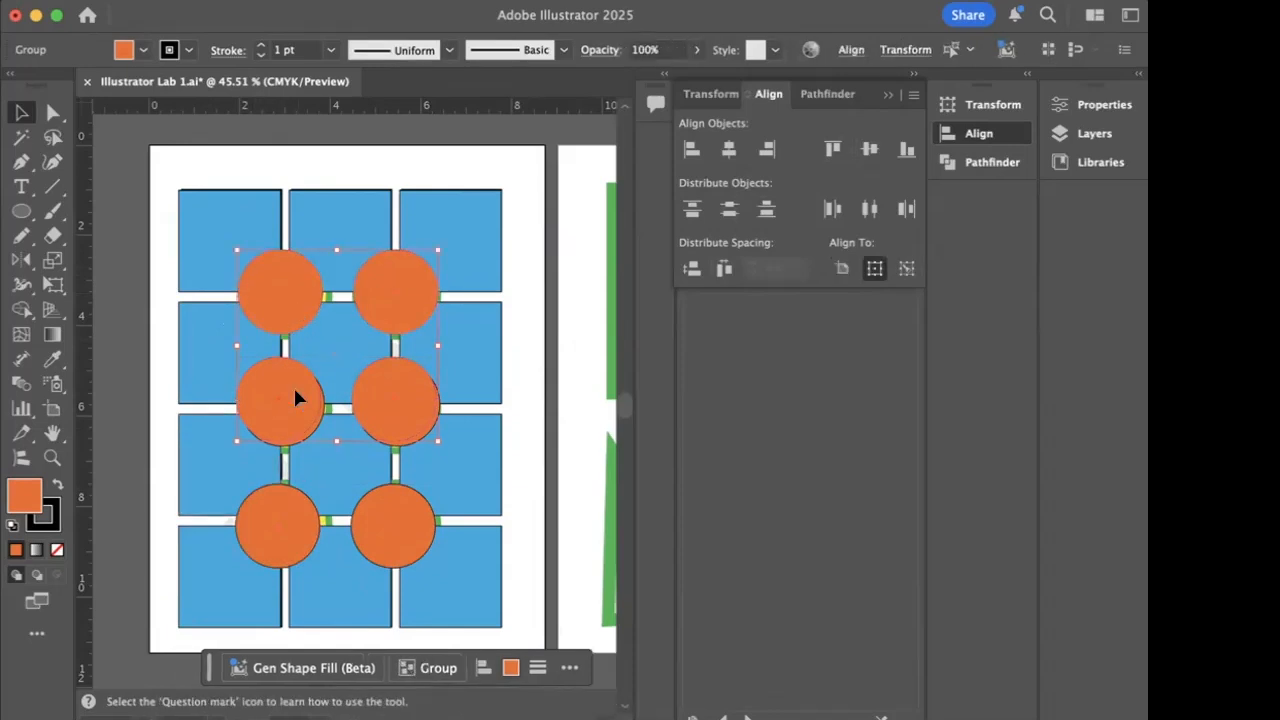
left_click(290, 524, "shift")
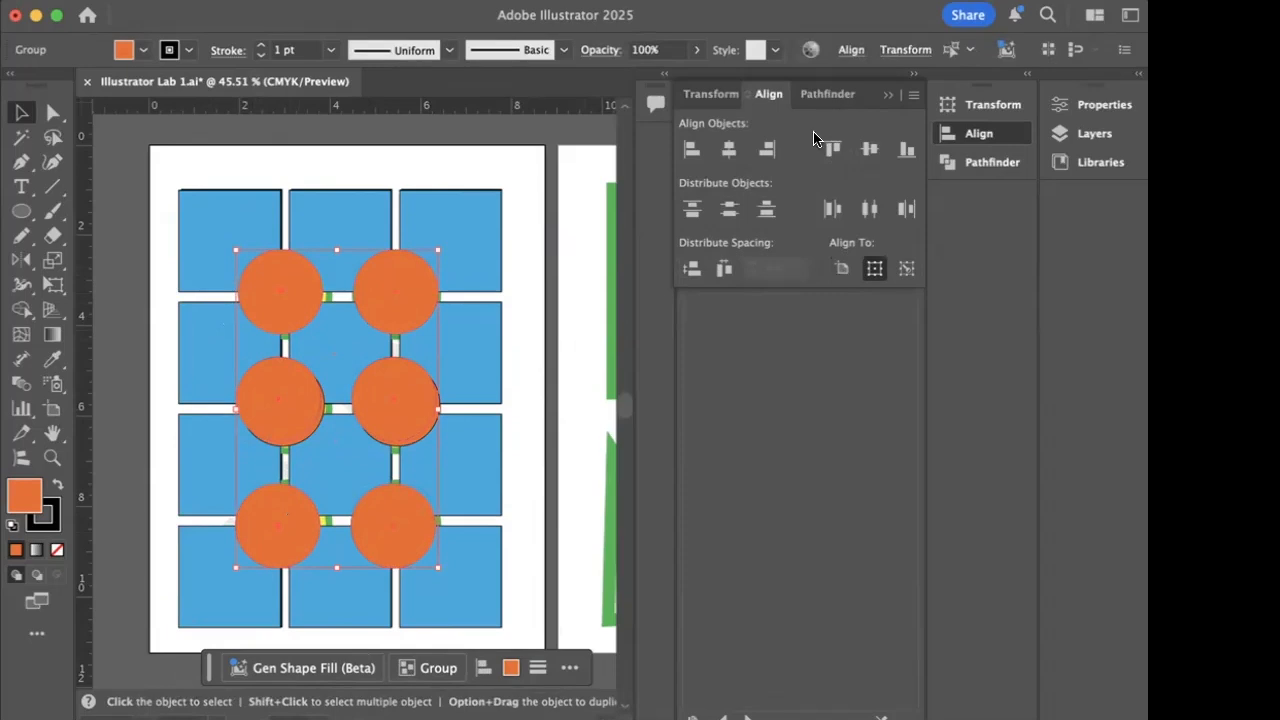
left_click(729, 152)
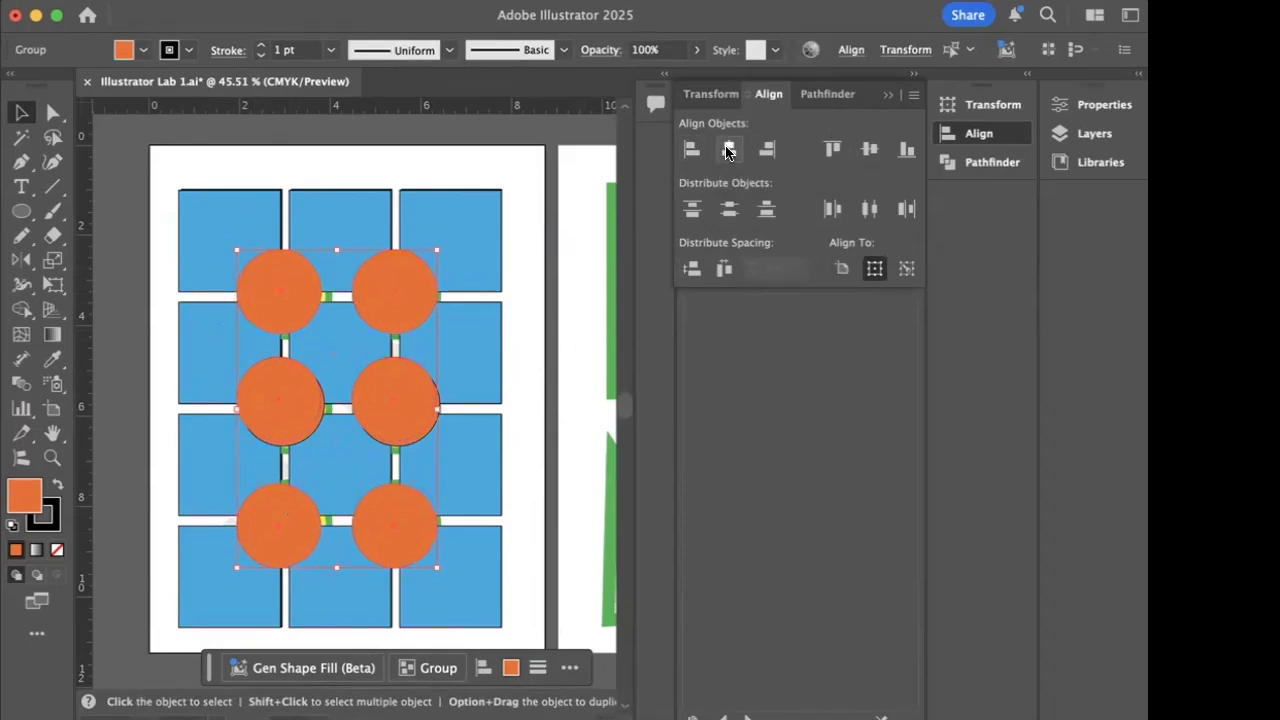
left_click(697, 270)
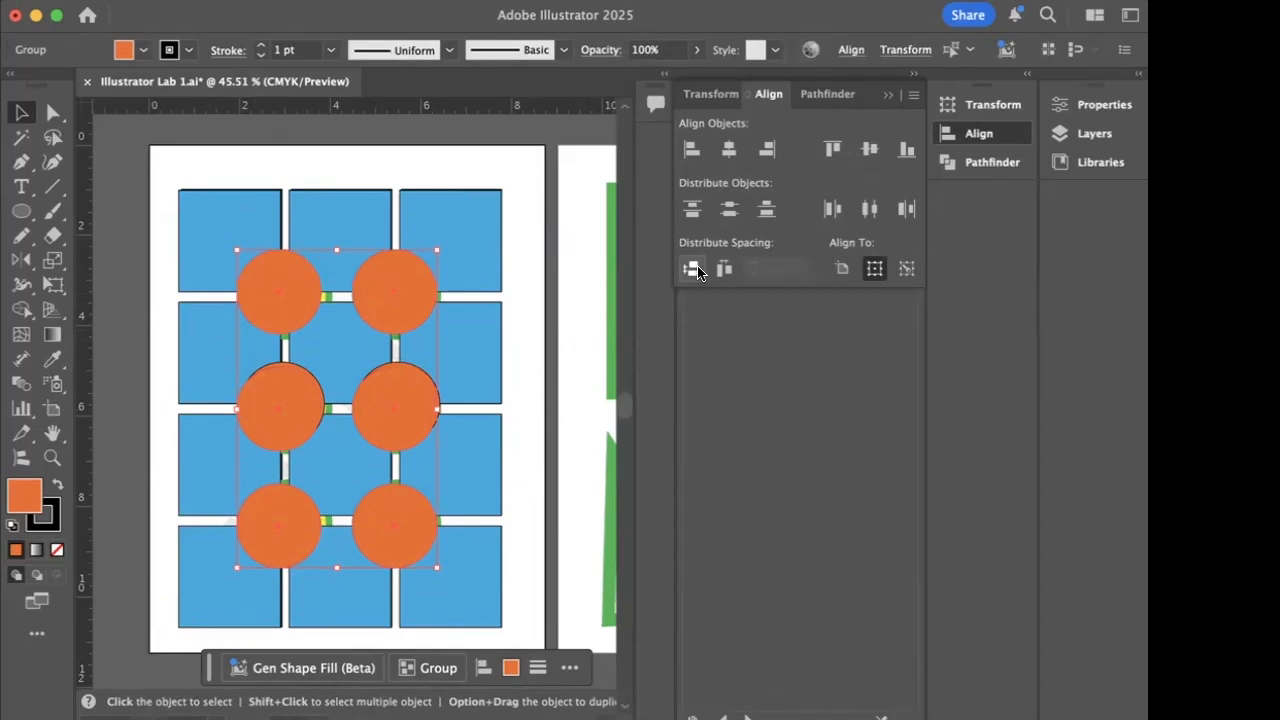
left_click(692, 269)
- Draw a straight vertical line with no fill and an orange stroke over the first green example stripe on the second artboard
scroll(465, 282, "right", 5)
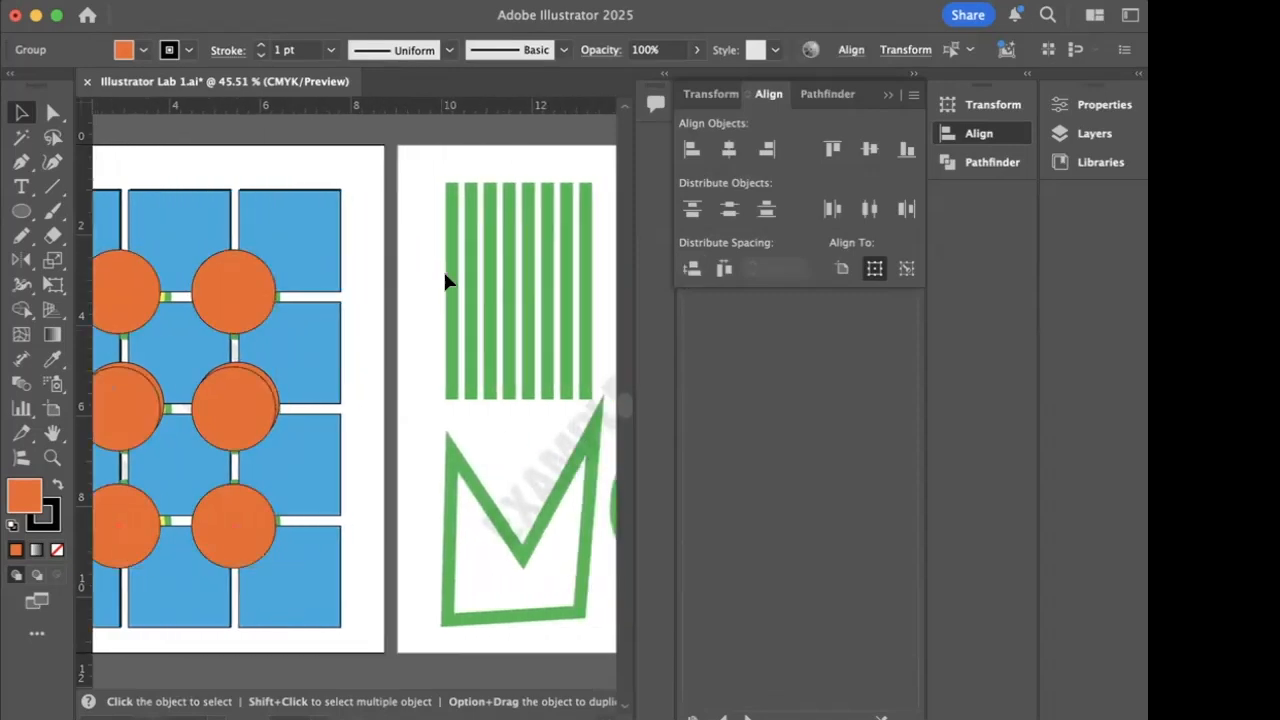
scroll(445, 280, "right", 8)
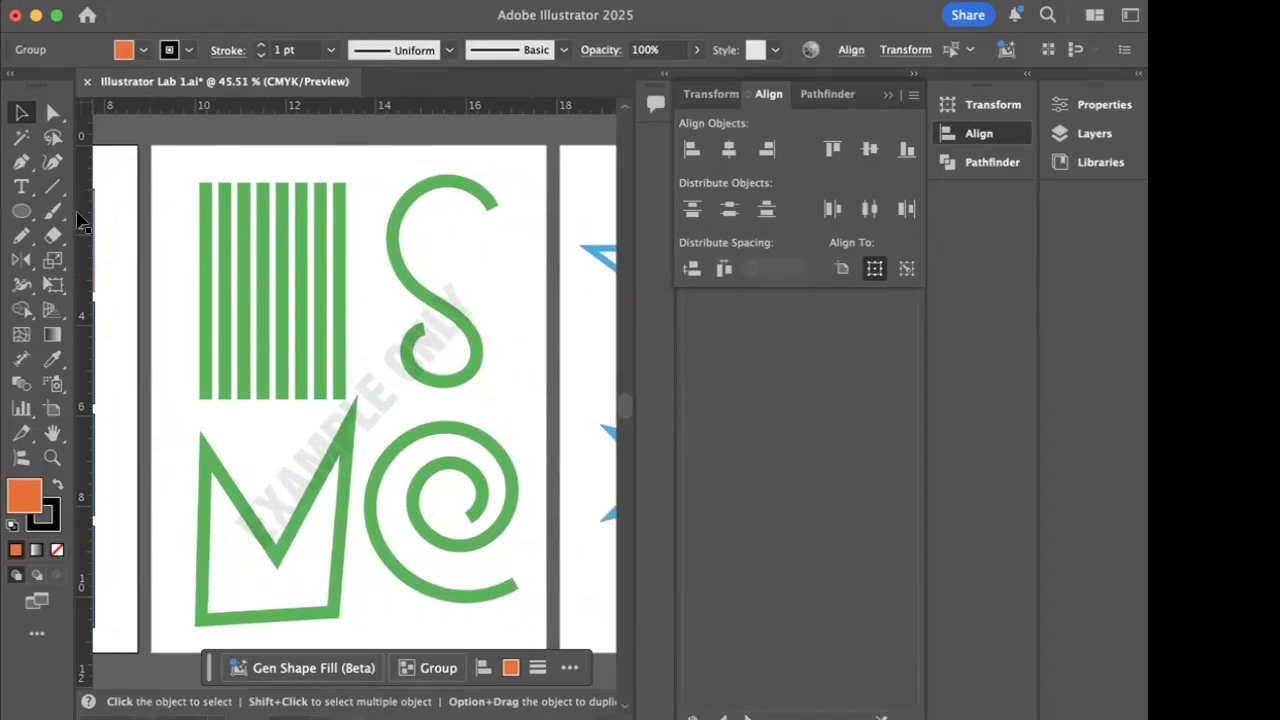
left_click(53, 186)
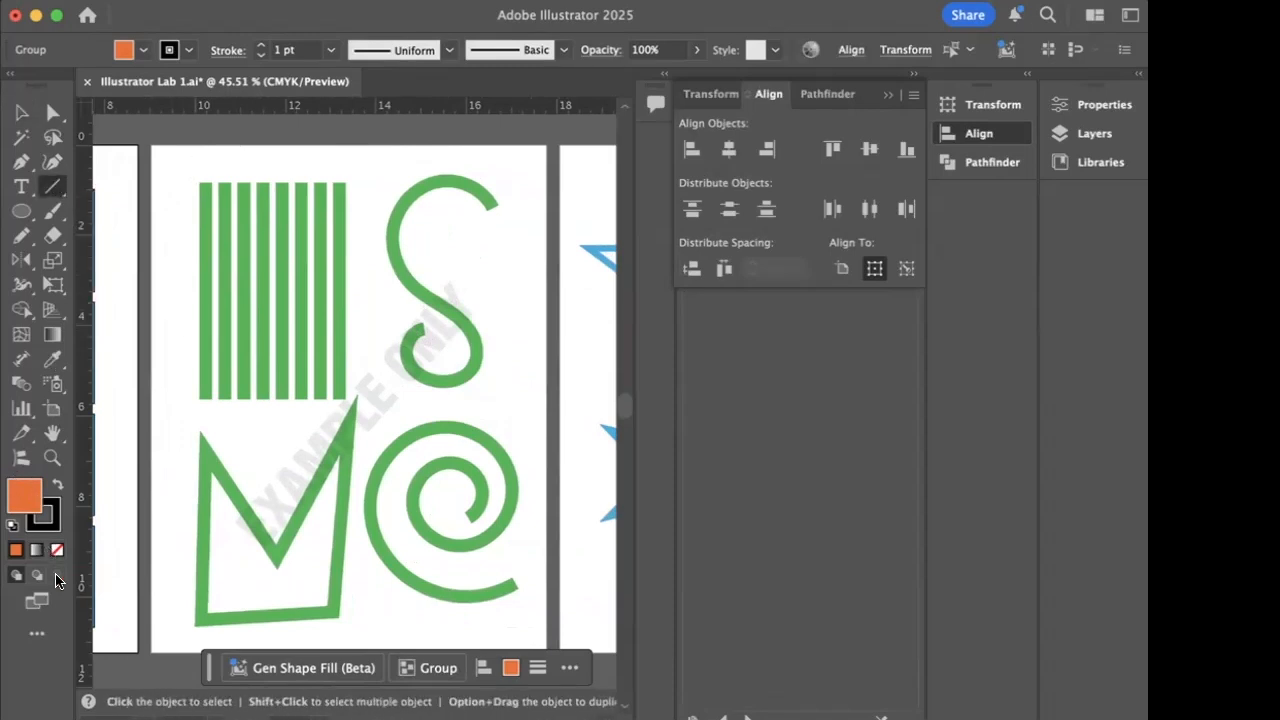
left_click(57, 485)
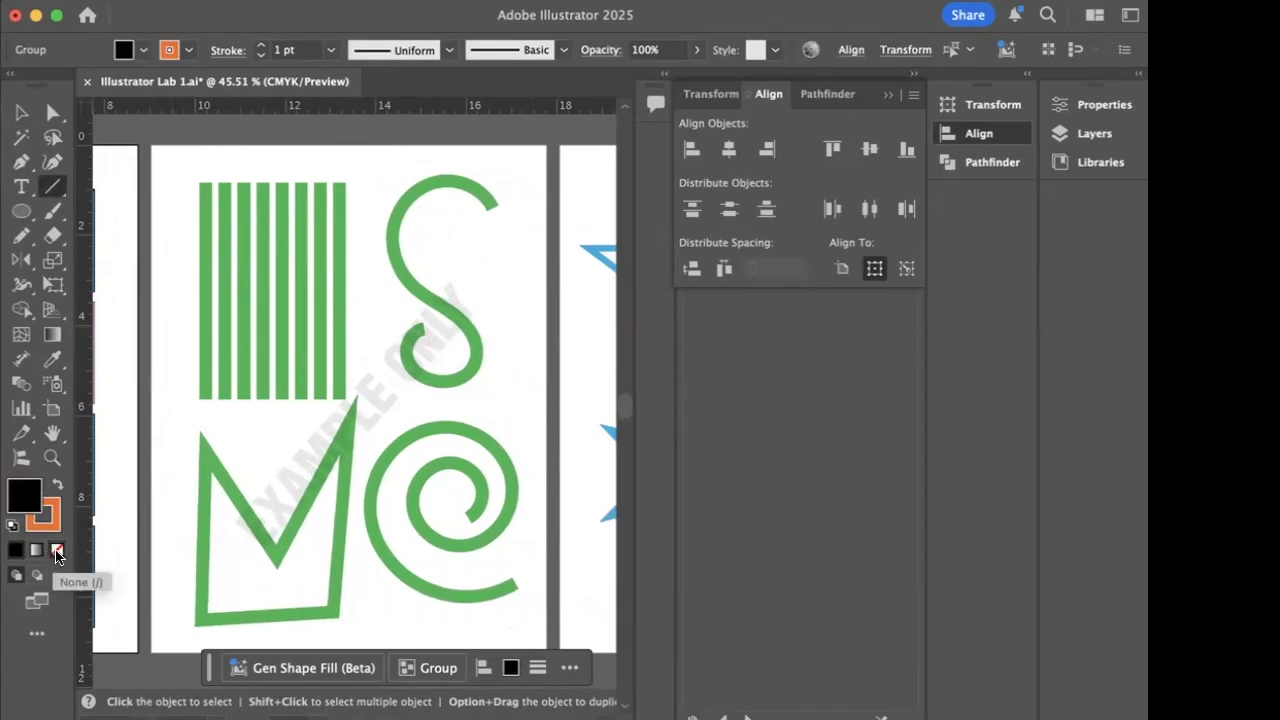
left_click(57, 552)
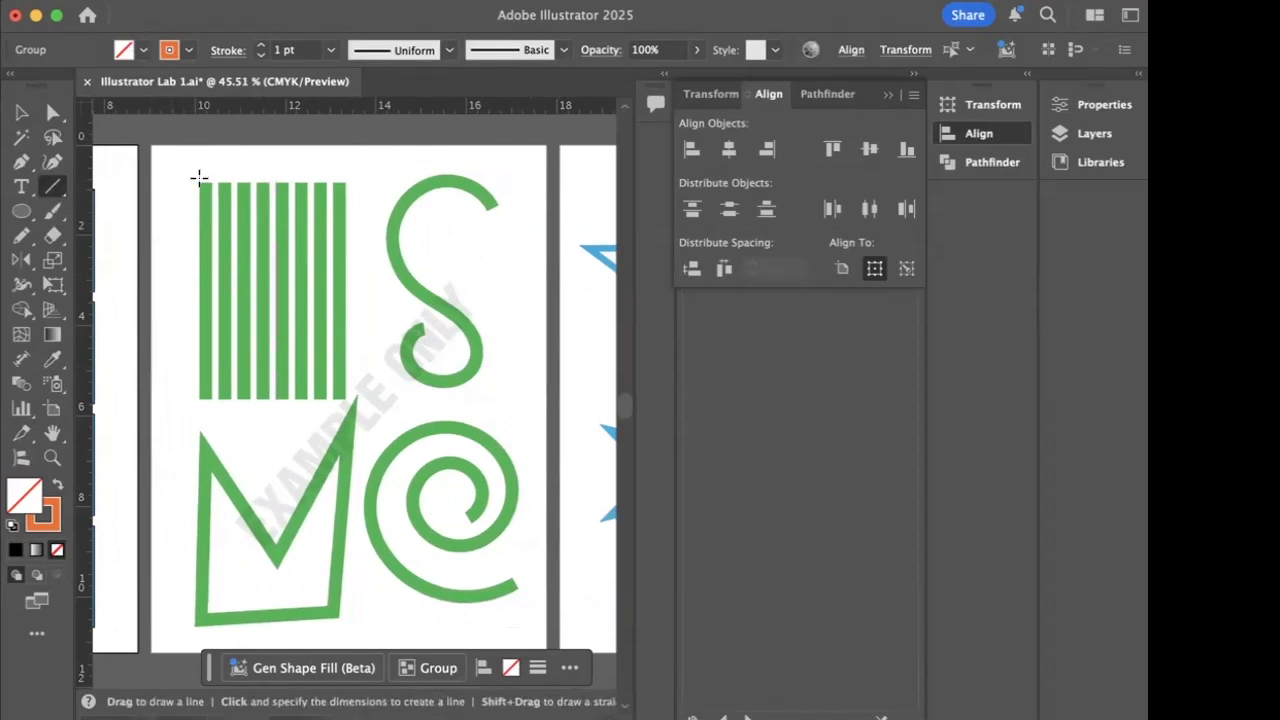
left_click_drag(200, 180, 200, 398)
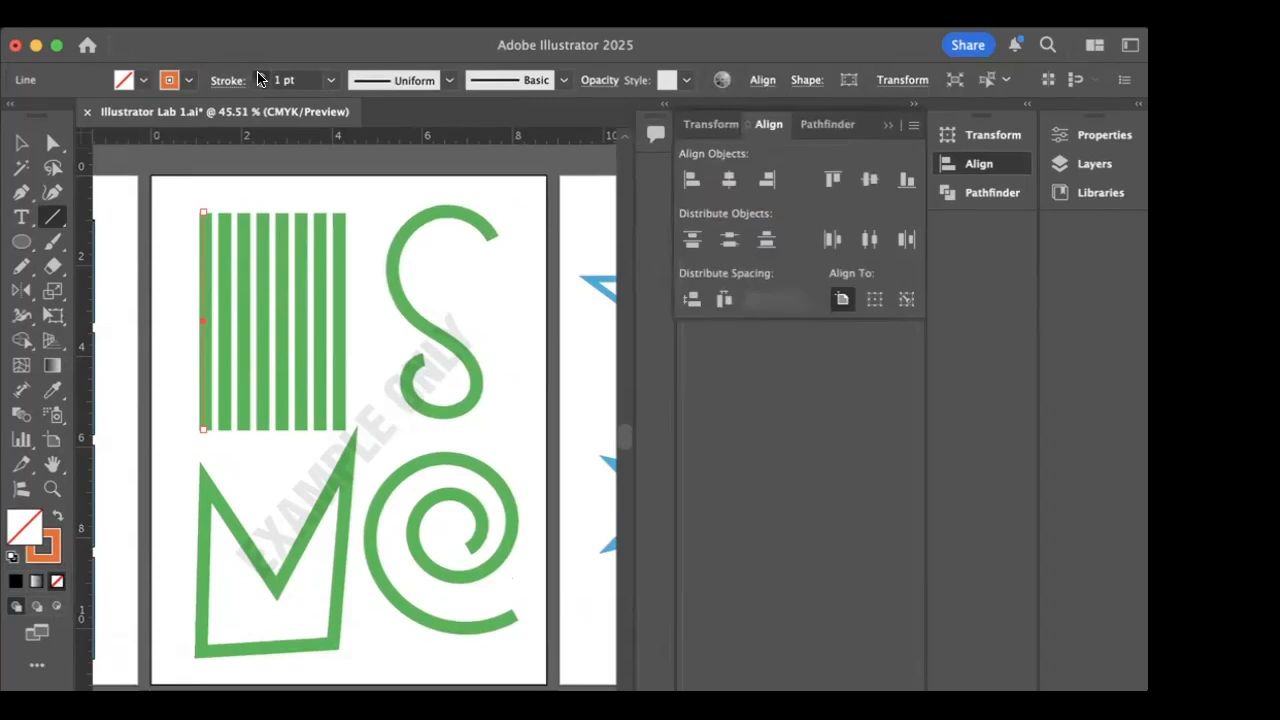
- Set the orange line's stroke weight to 19 pt and deselect it
left_click(261, 45)
left_click(261, 45)
left_click(259, 75)
left_click(259, 75)
left_click(259, 75)
left_click(259, 75)
left_click(259, 75)
left_click(259, 75)
left_click(259, 75)
left_click(259, 75)
left_click(259, 75)
left_click(259, 75)
key("v")
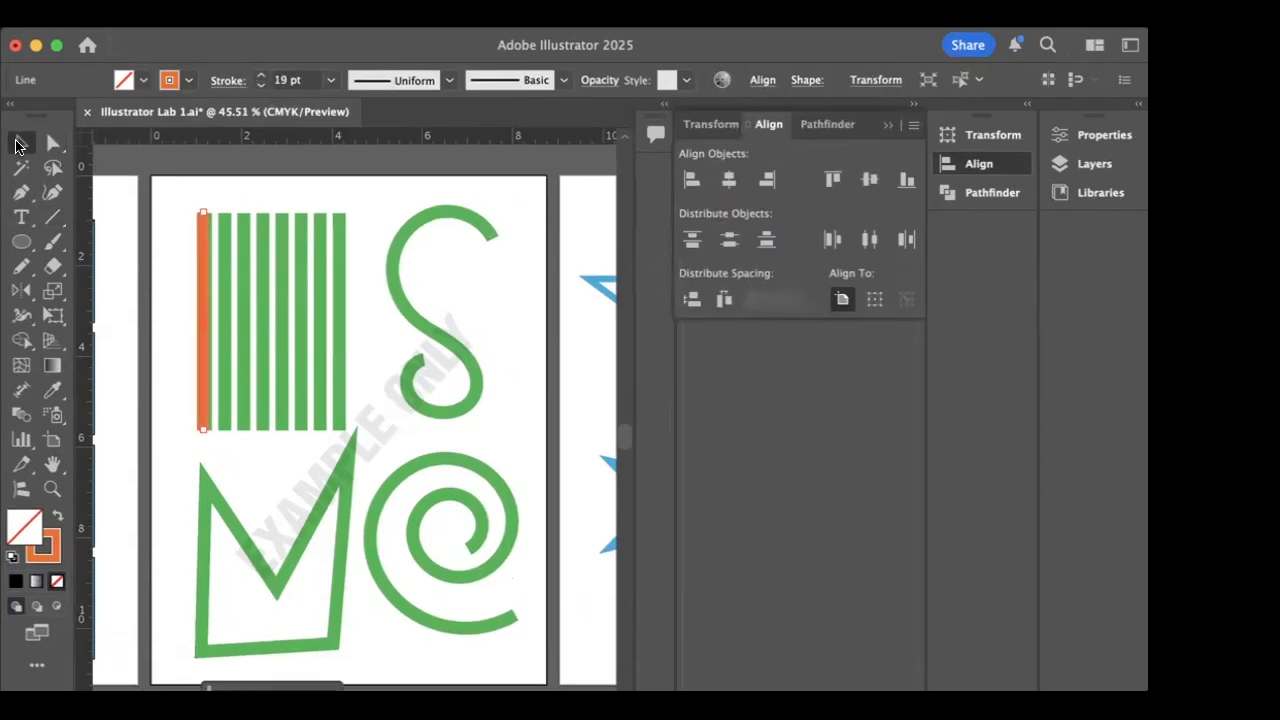
left_click(168, 284)
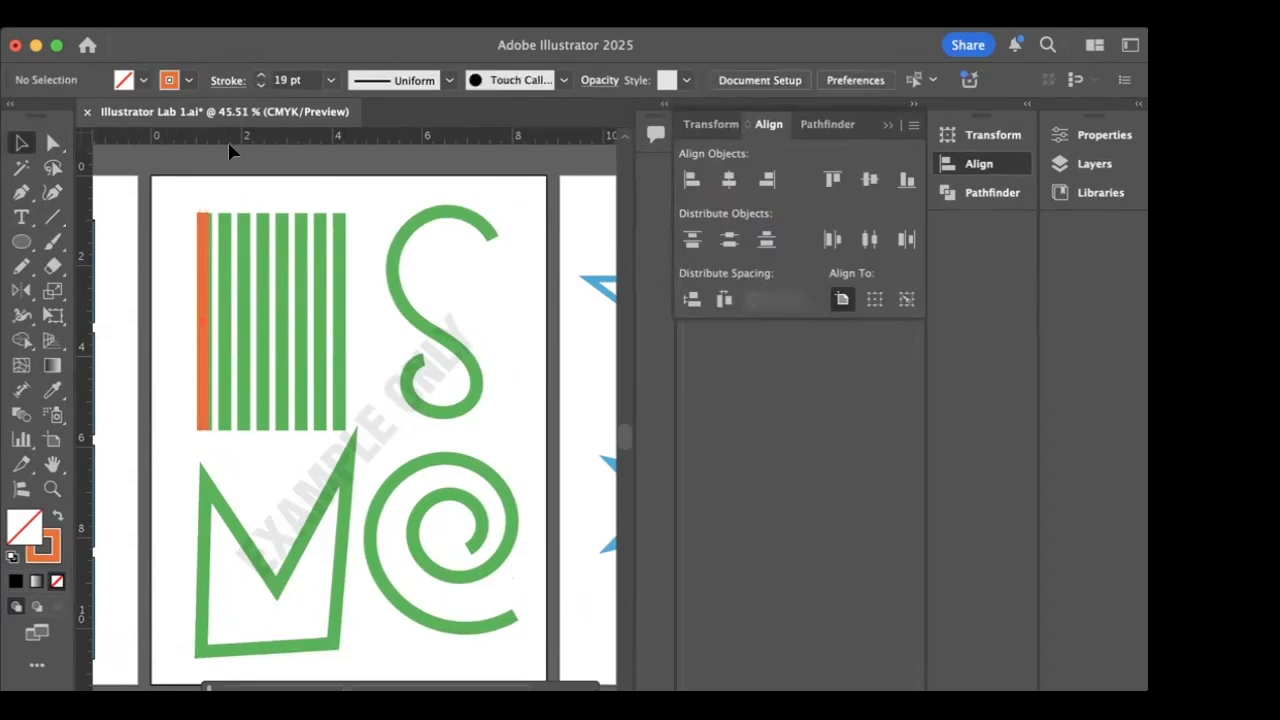
- Try slightly different stroke weights on the orange line and return it to 19 pt
left_click(206, 262)
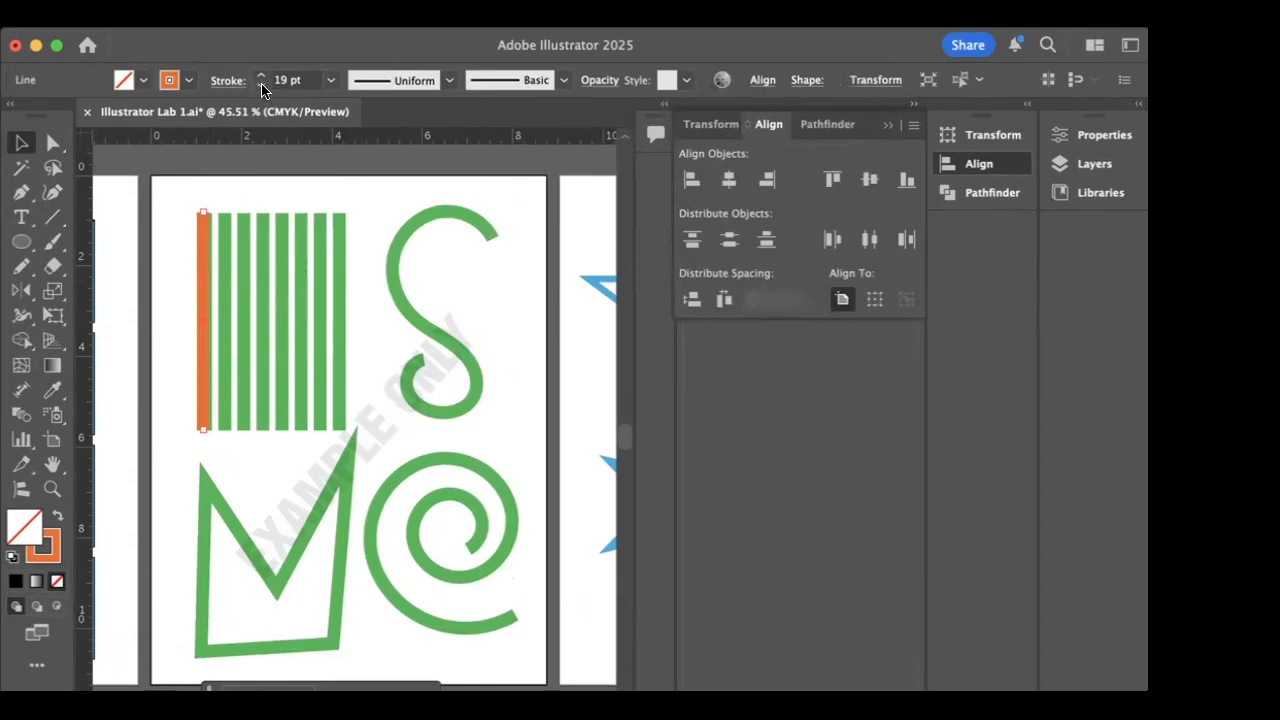
left_click(260, 76)
left_click(260, 76)
left_click(259, 77)
left_click(259, 85)
left_click(175, 247)
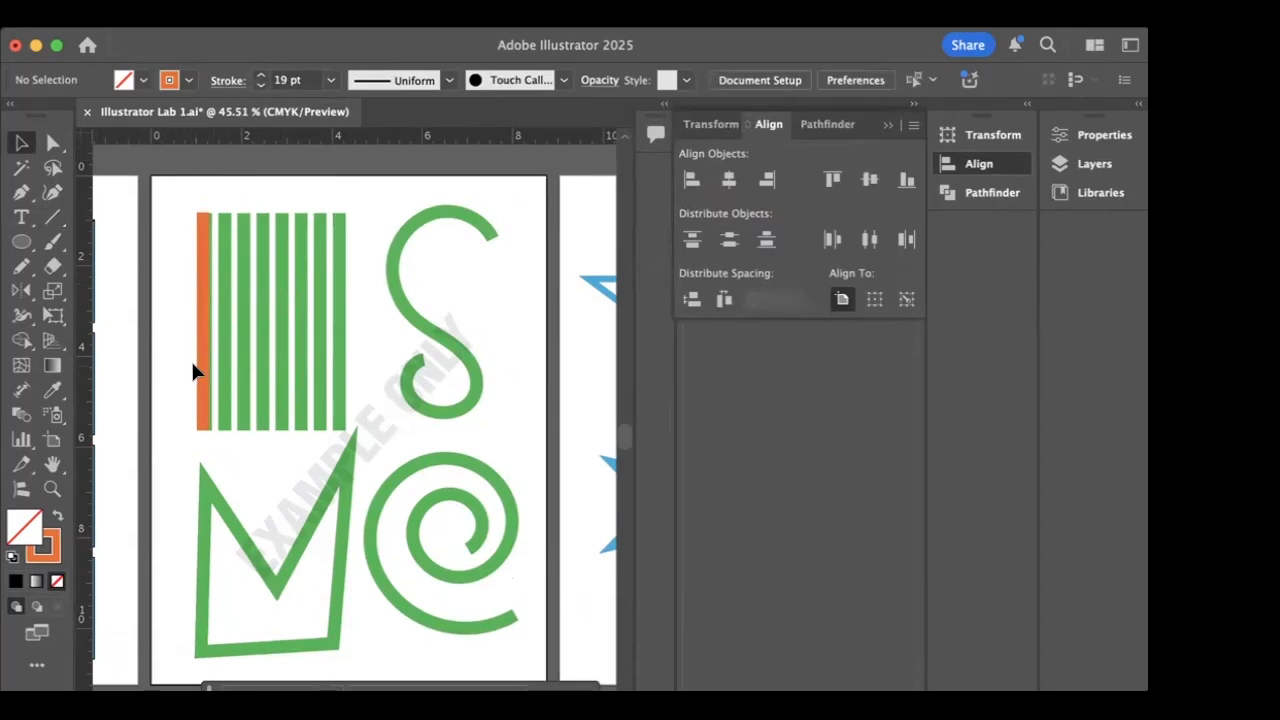
- Duplicate the orange line repeatedly to cover the row of green example stripes
left_click_drag(206, 374, 280, 375)
left_click_drag(280, 375, 302, 375)
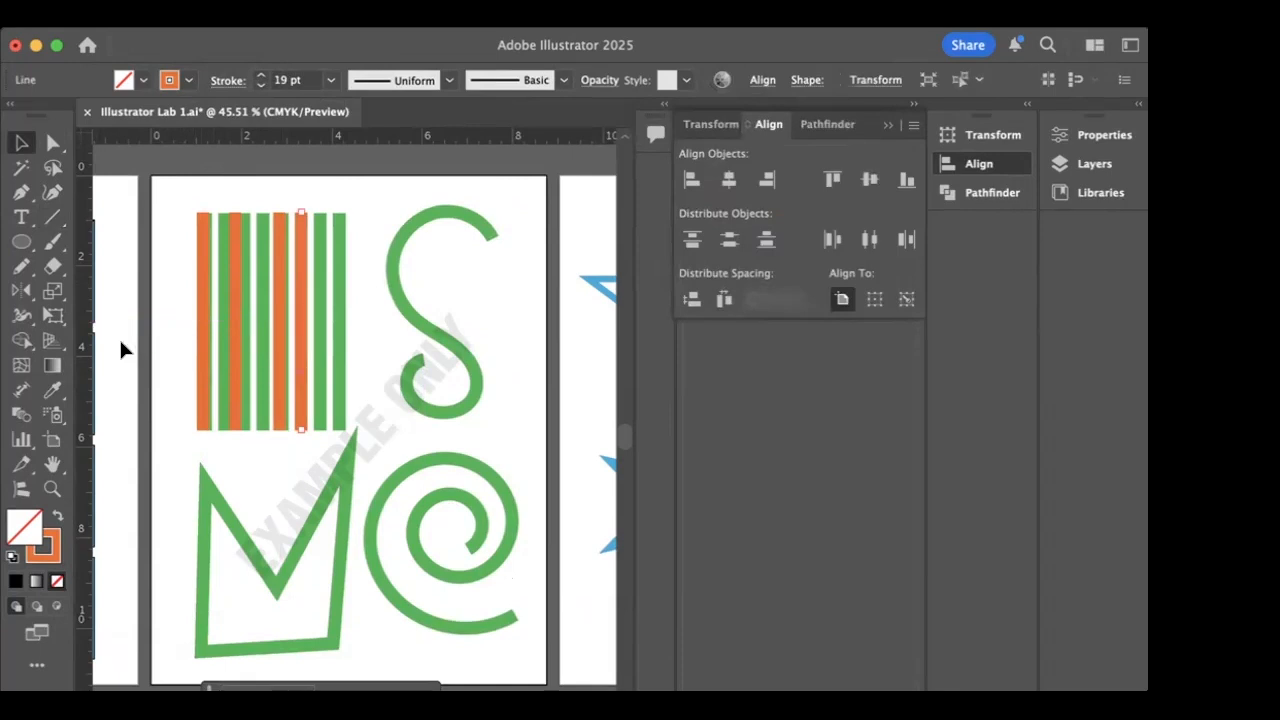
left_click(168, 342)
left_click_drag(164, 341, 317, 378)
mouse_move(209, 394)
left_mouse_down()
mouse_move(234, 397)
mouse_move(220, 395)
left_mouse_up()
left_click_drag(337, 380, 355, 388)
- Select all the orange lines, align their top edges and distribute the horizontal spacing between them evenly
left_click(160, 267)
left_click_drag(169, 192, 361, 349)
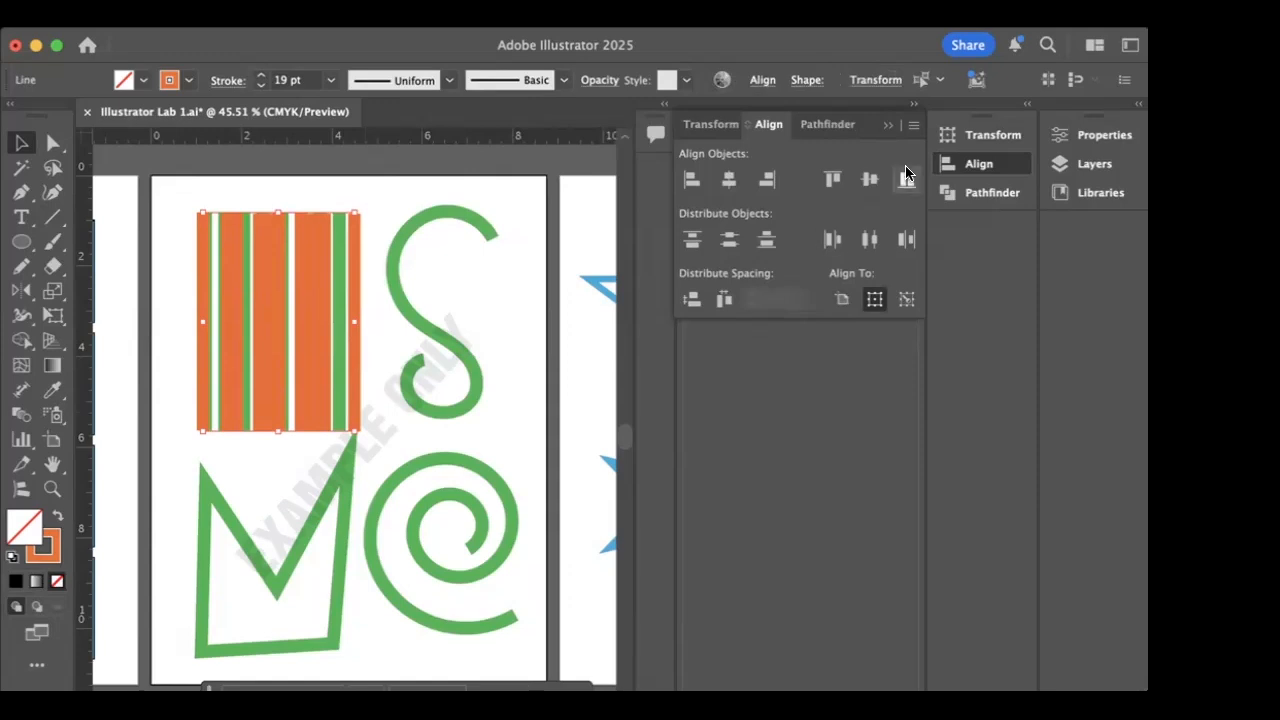
left_click(833, 181)
left_click(724, 300)
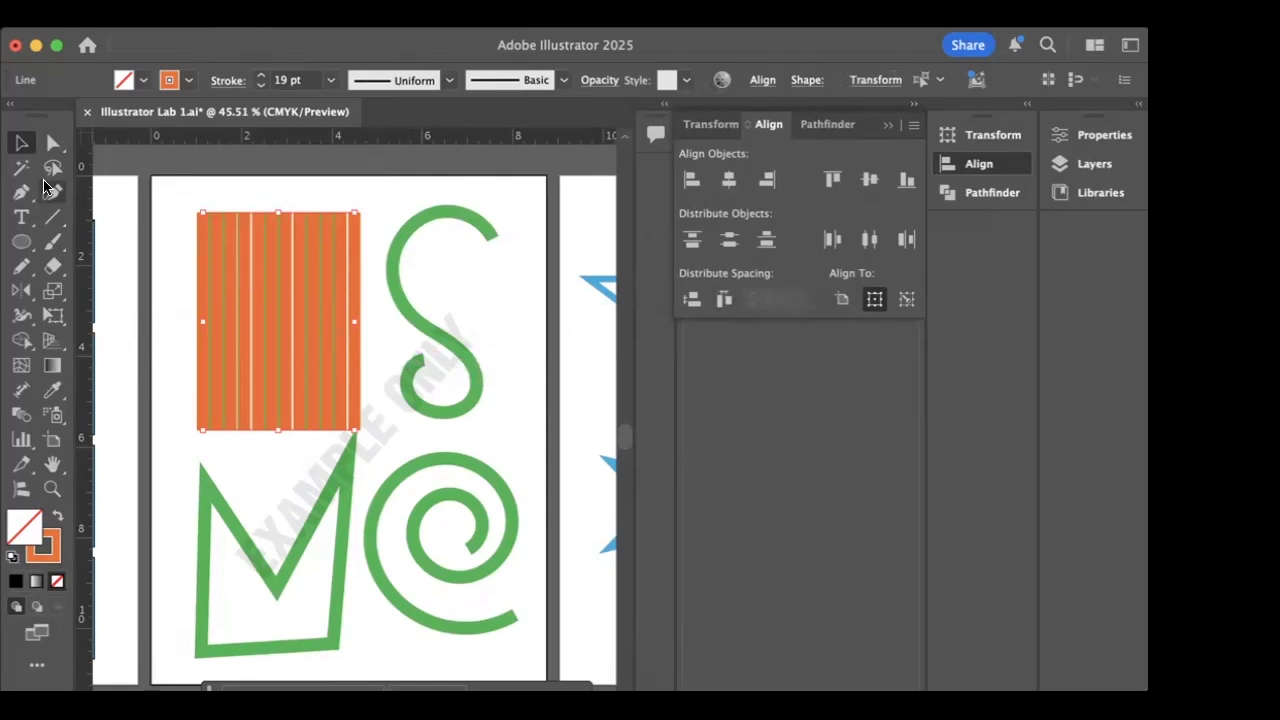
- Trace the green S example with the Pen tool as an open path of straight segments, then deselect it
left_click(20, 194)
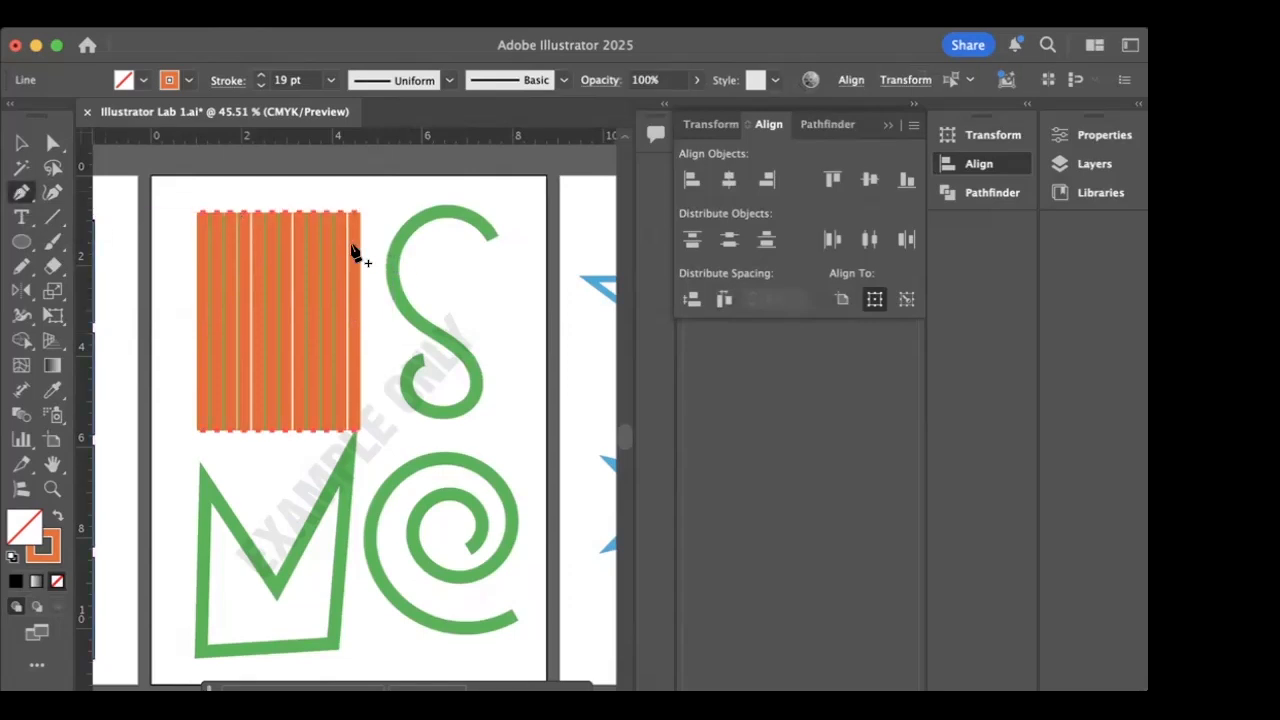
left_click(492, 240)
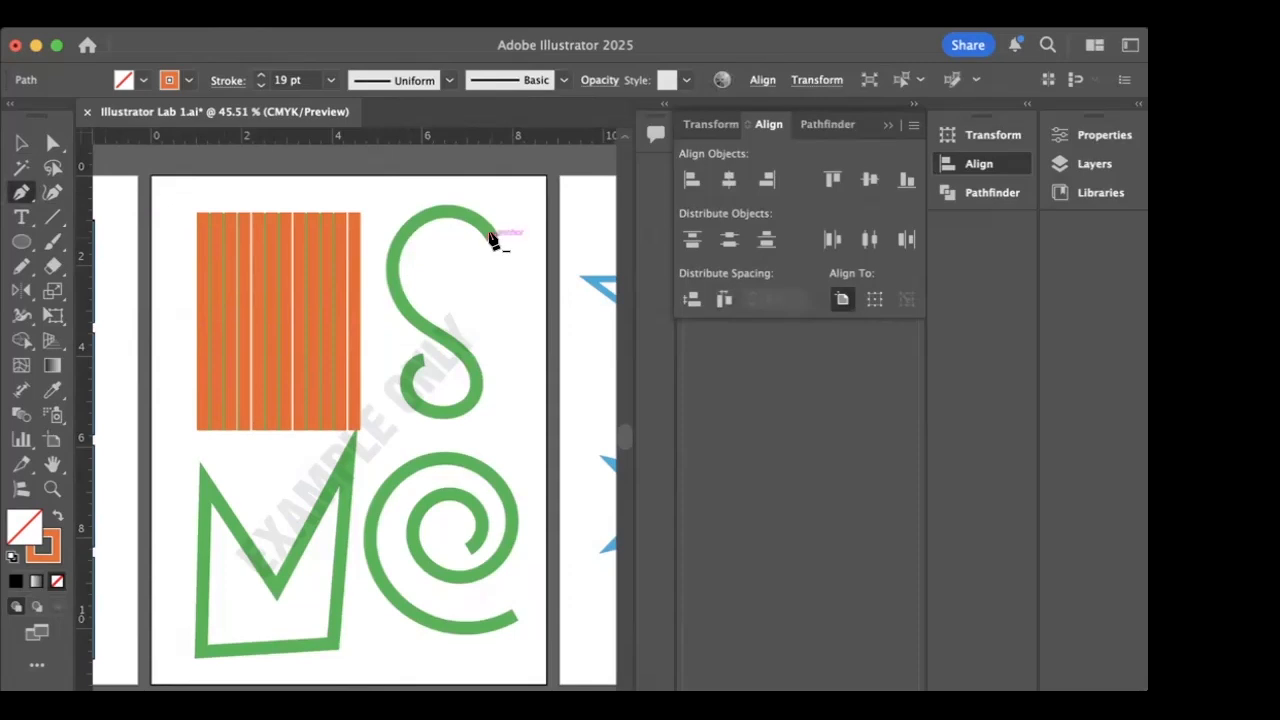
left_click_drag(491, 240, 446, 212)
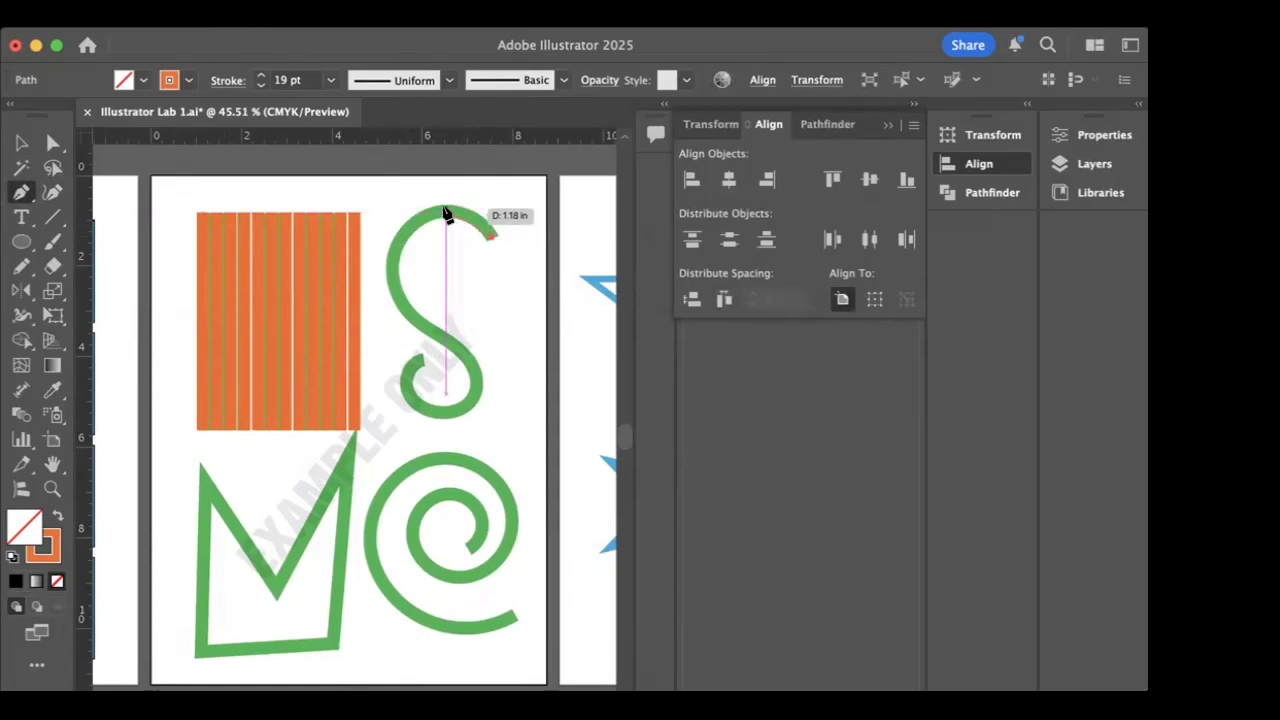
left_click(445, 210)
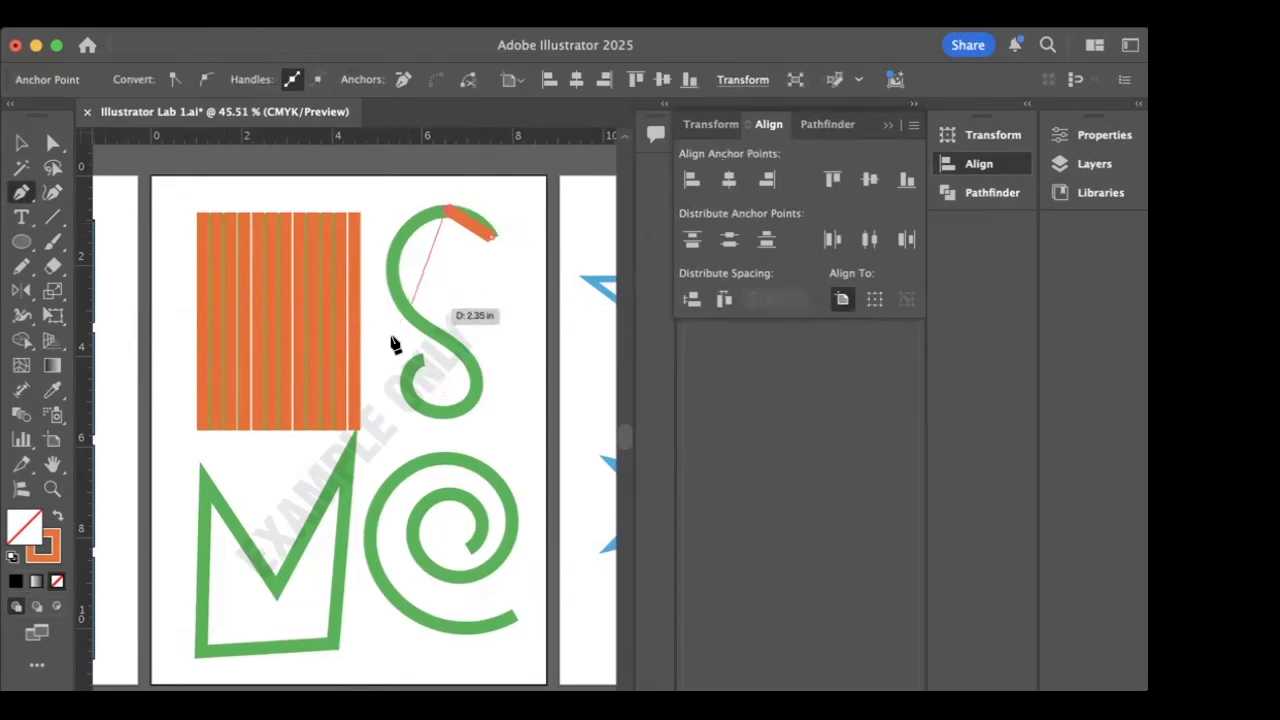
left_click(392, 266)
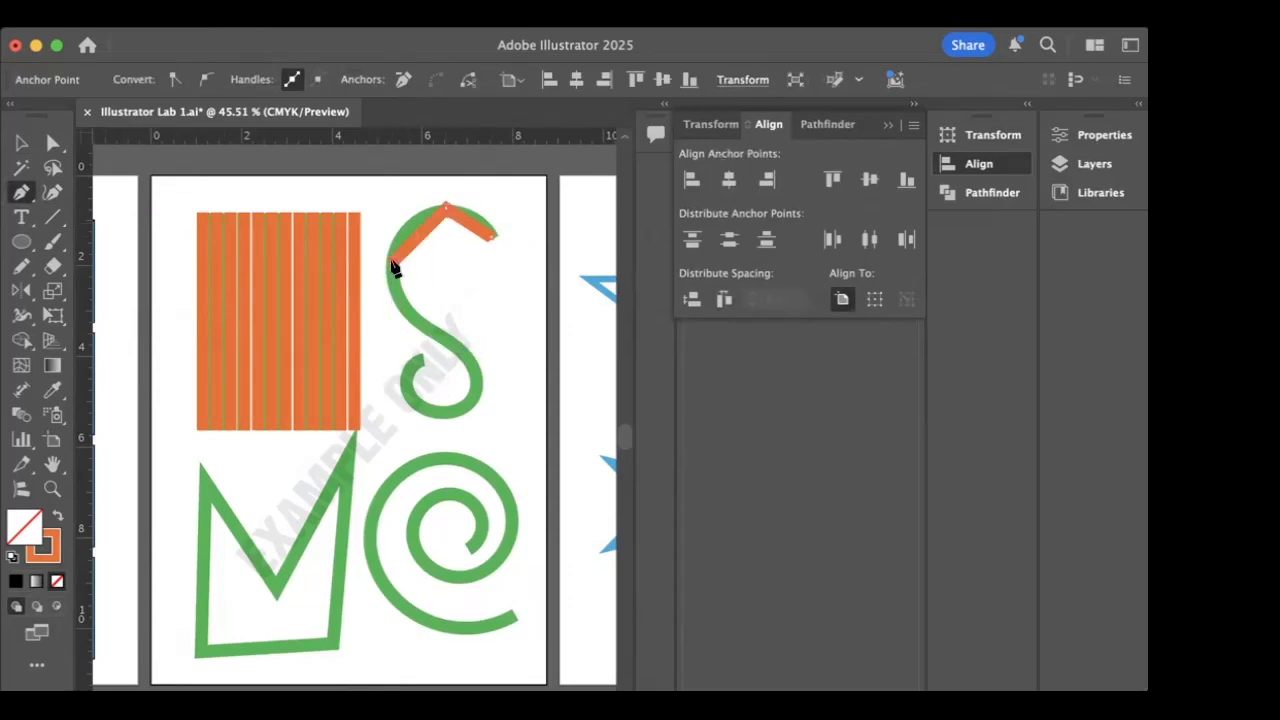
left_click(418, 325)
left_click(474, 365)
left_click(469, 396)
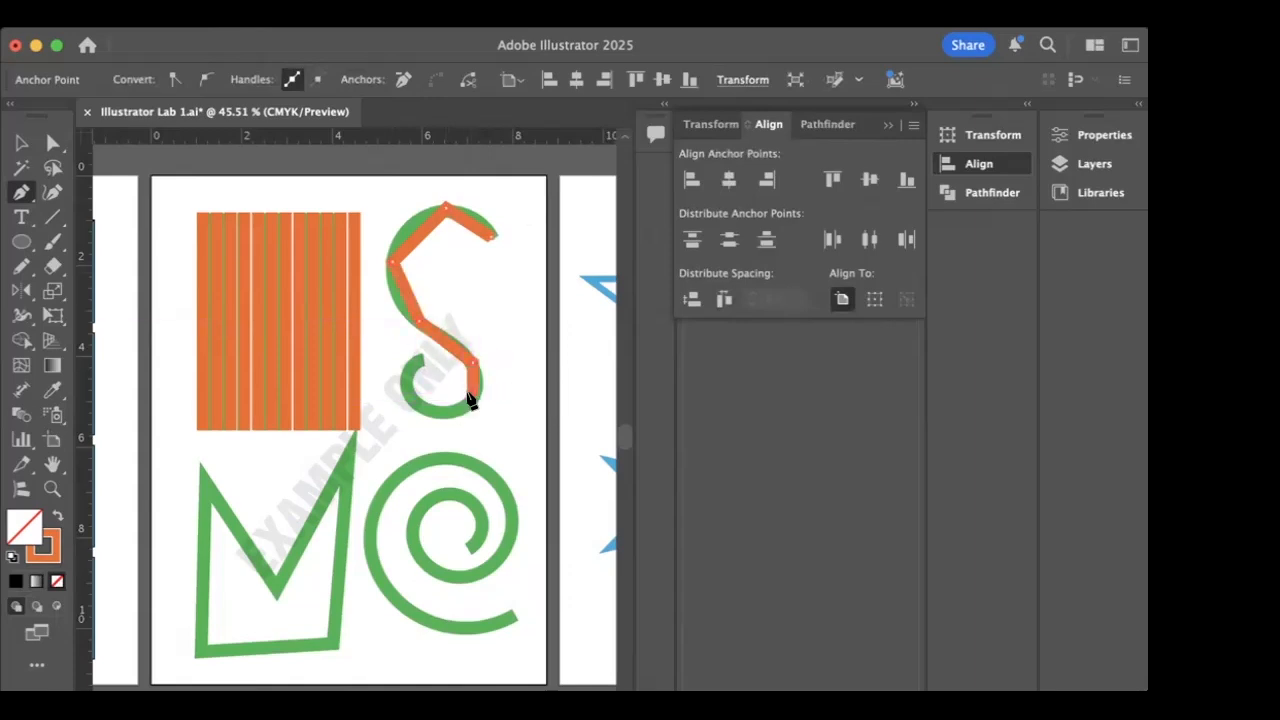
left_click_drag(442, 418, 471, 443)
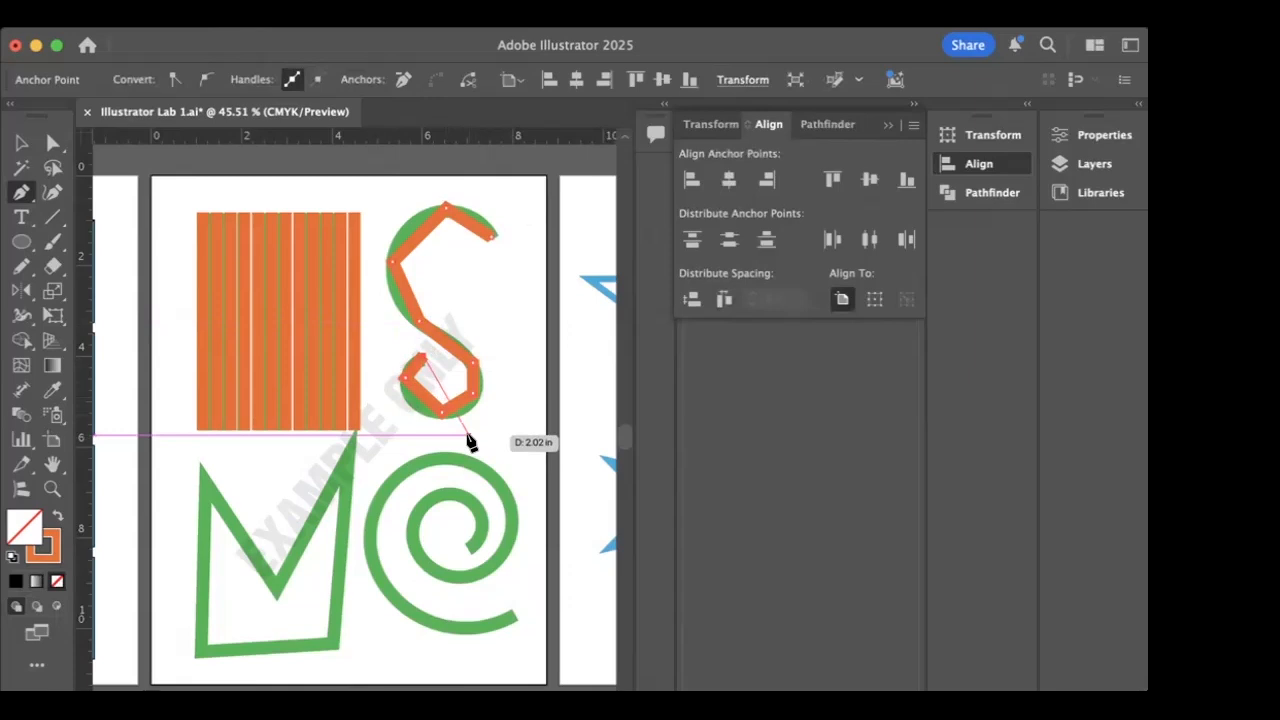
left_click_drag(470, 442, 466, 443)
left_click(466, 443, "super")
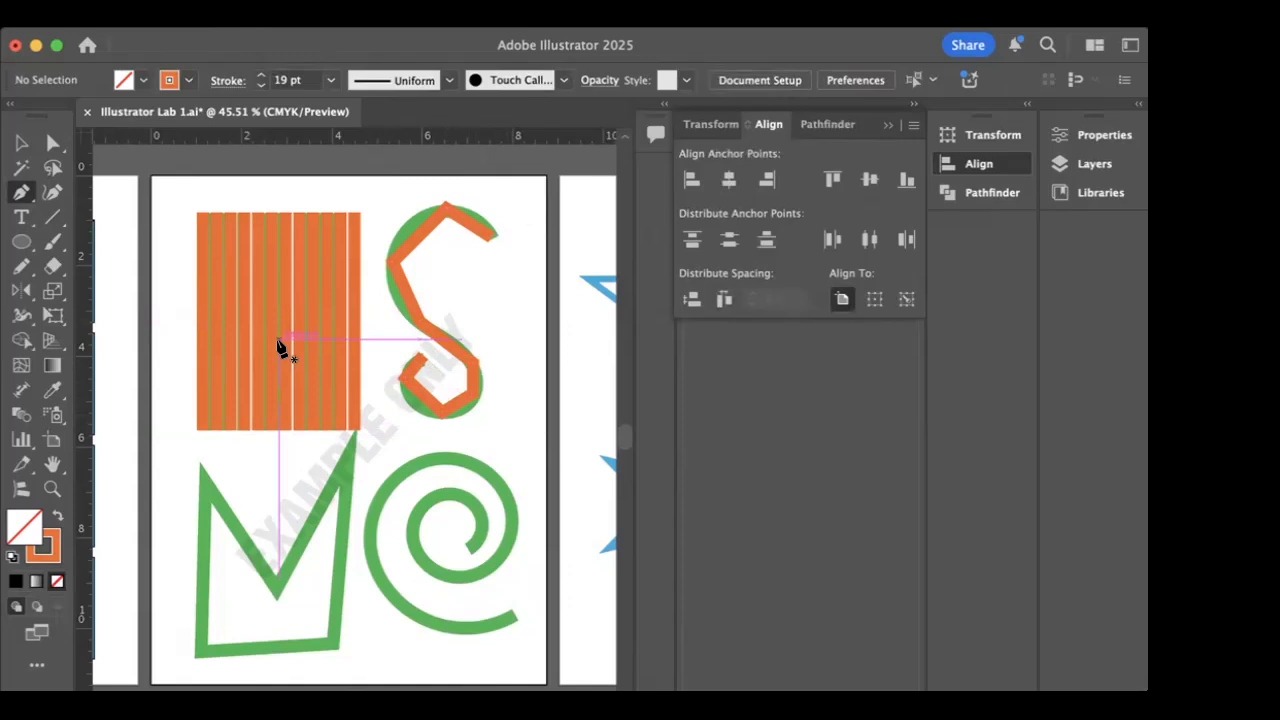
- Detach the Pen tool group as a floating palette beside the enlarged S shape
scroll(280, 348, "up", 5)
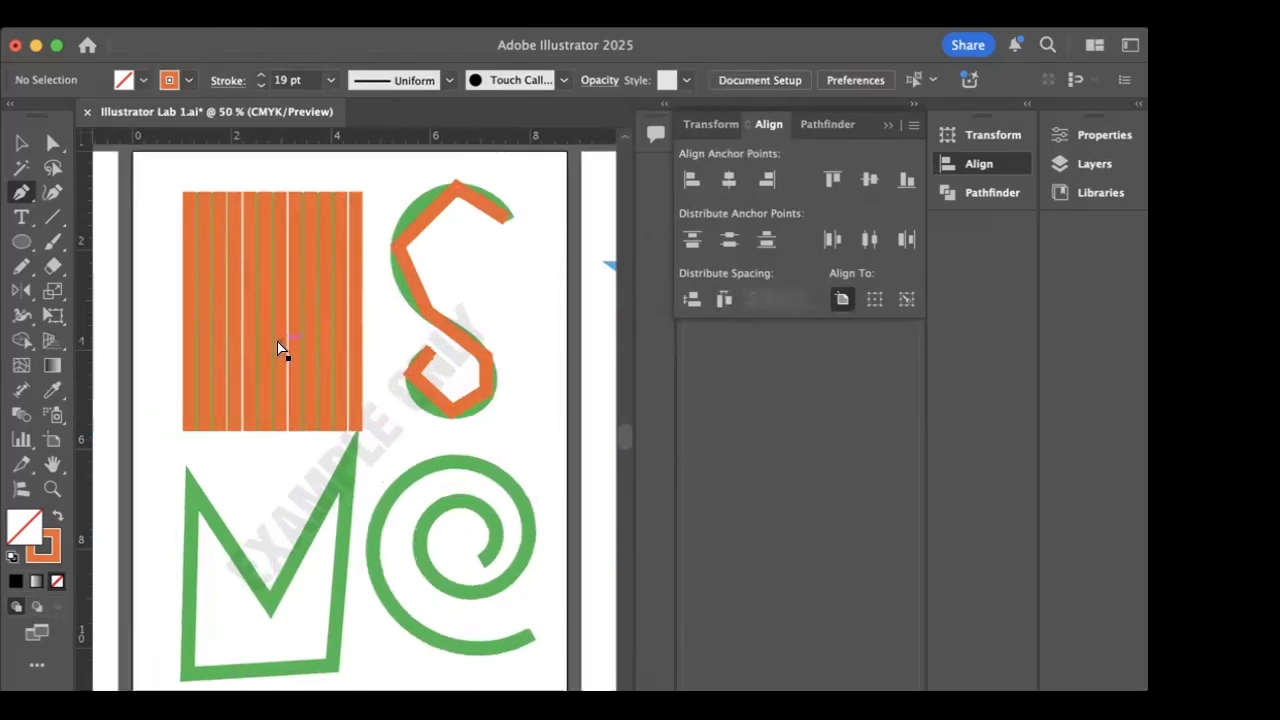
scroll(298, 352, "up", 5)
scroll(298, 352, "right", 3)
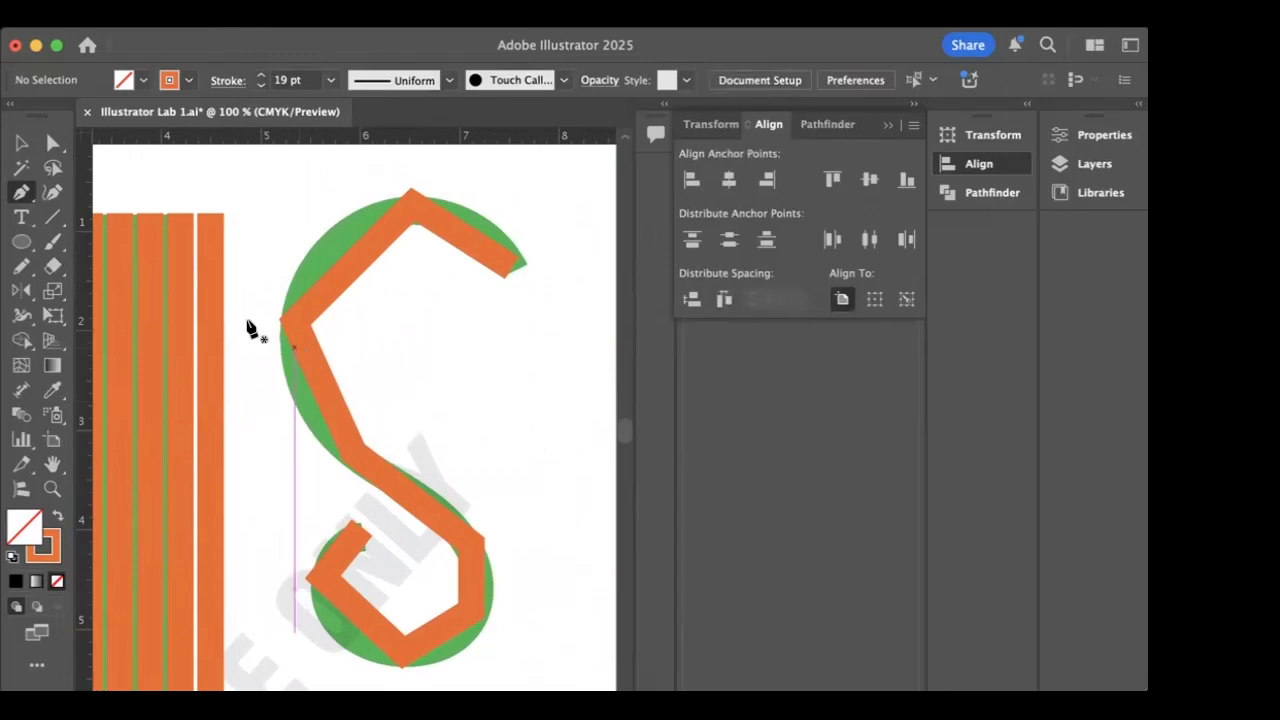
left_click(20, 195)
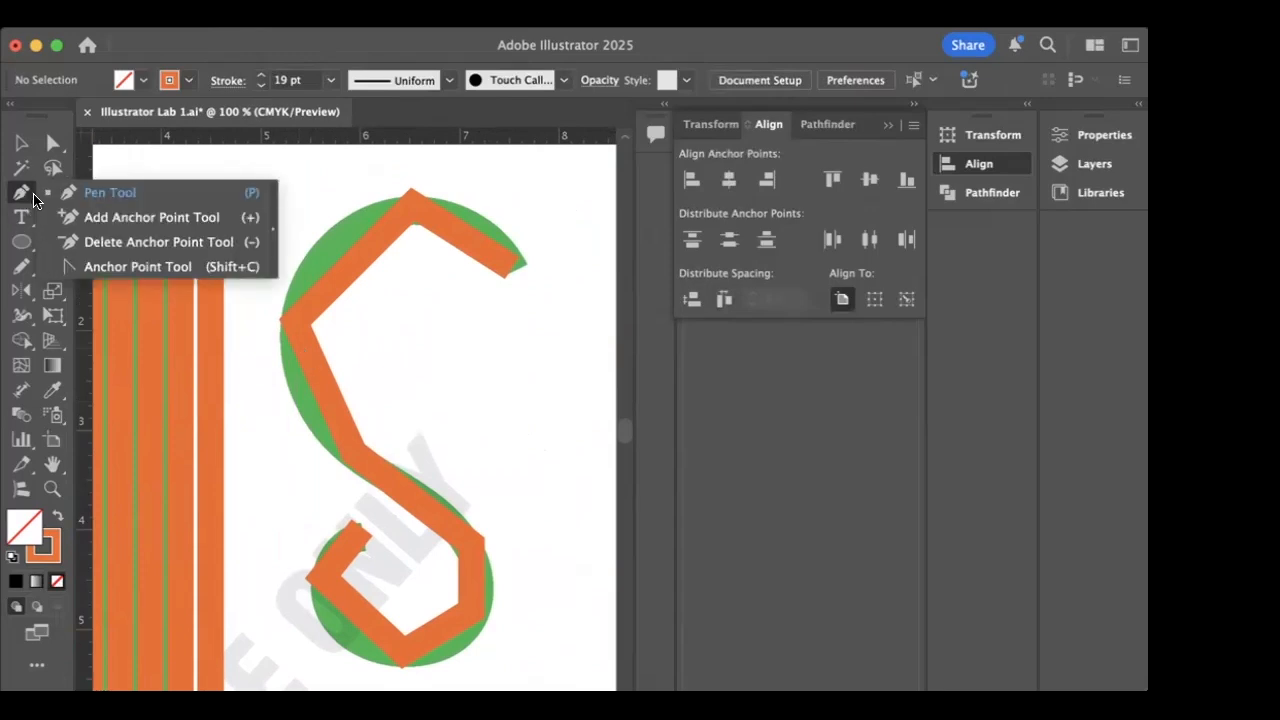
left_click(270, 228)
left_click_drag(110, 206, 462, 119)
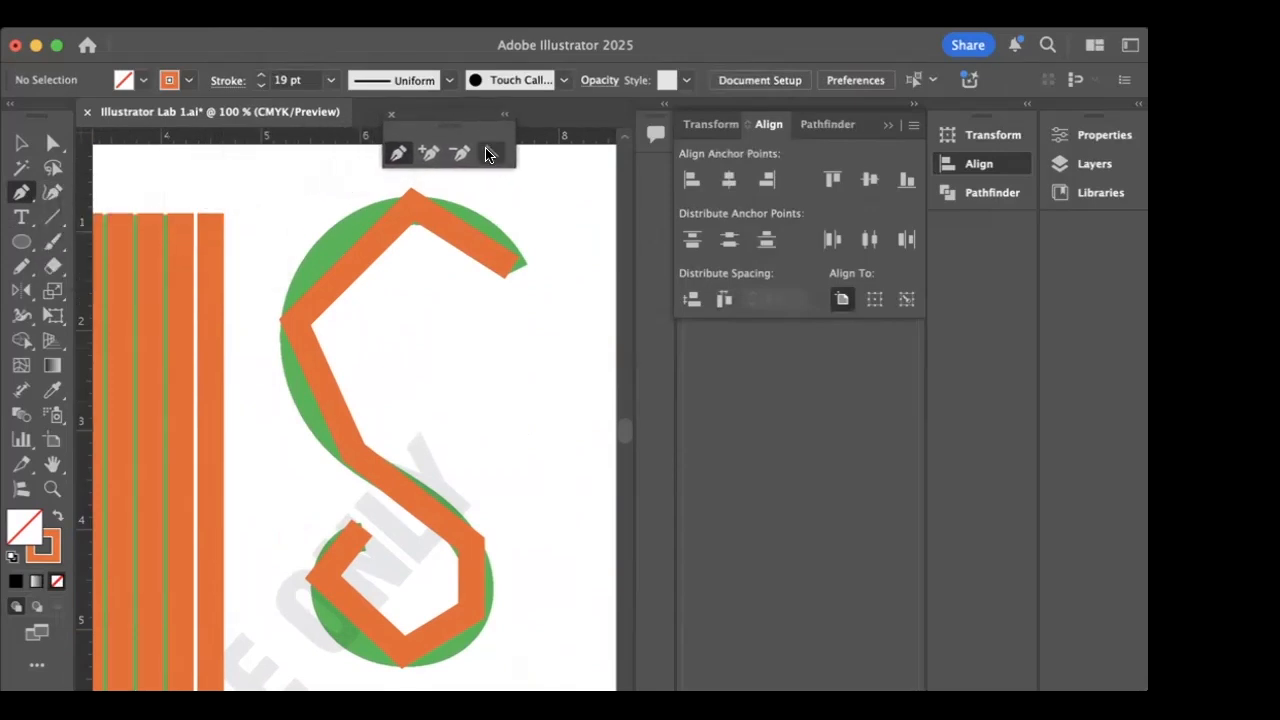
- Use the Anchor Point tool to curve the S path at its top, upper-left and lower-right anchor points
left_click(488, 153)
left_click_drag(410, 205, 389, 207)
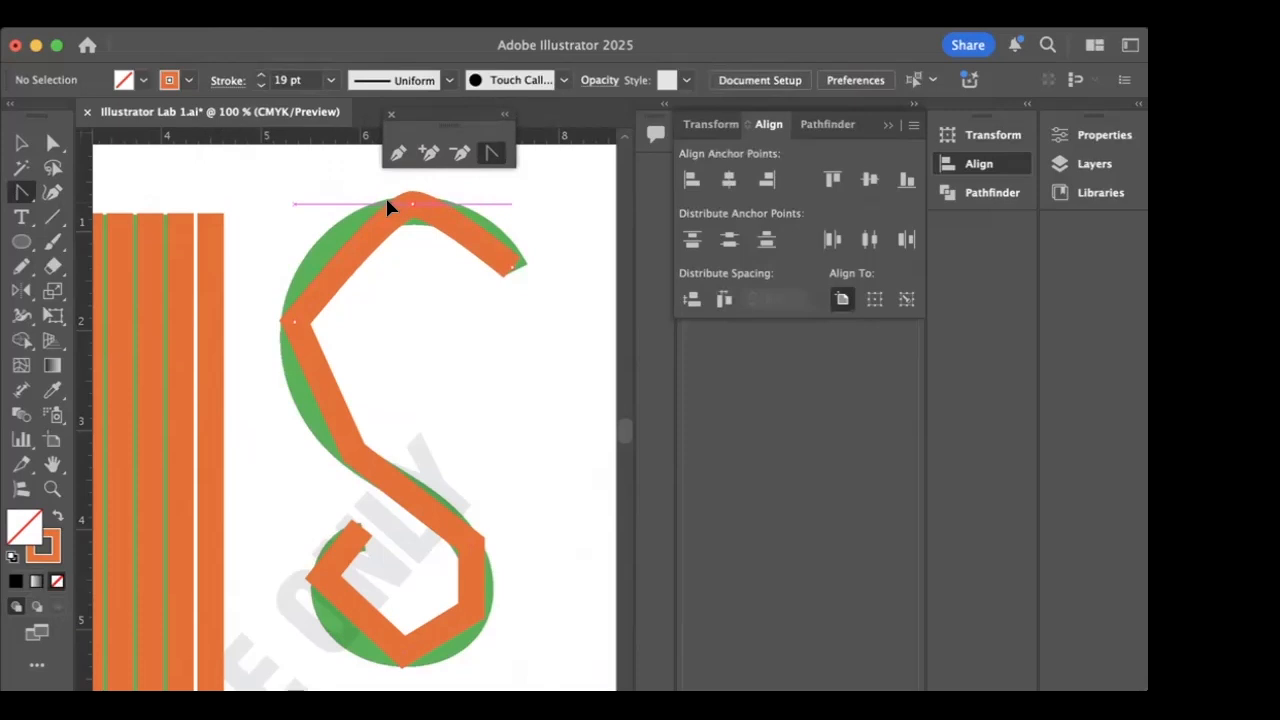
left_click_drag(389, 207, 320, 205)
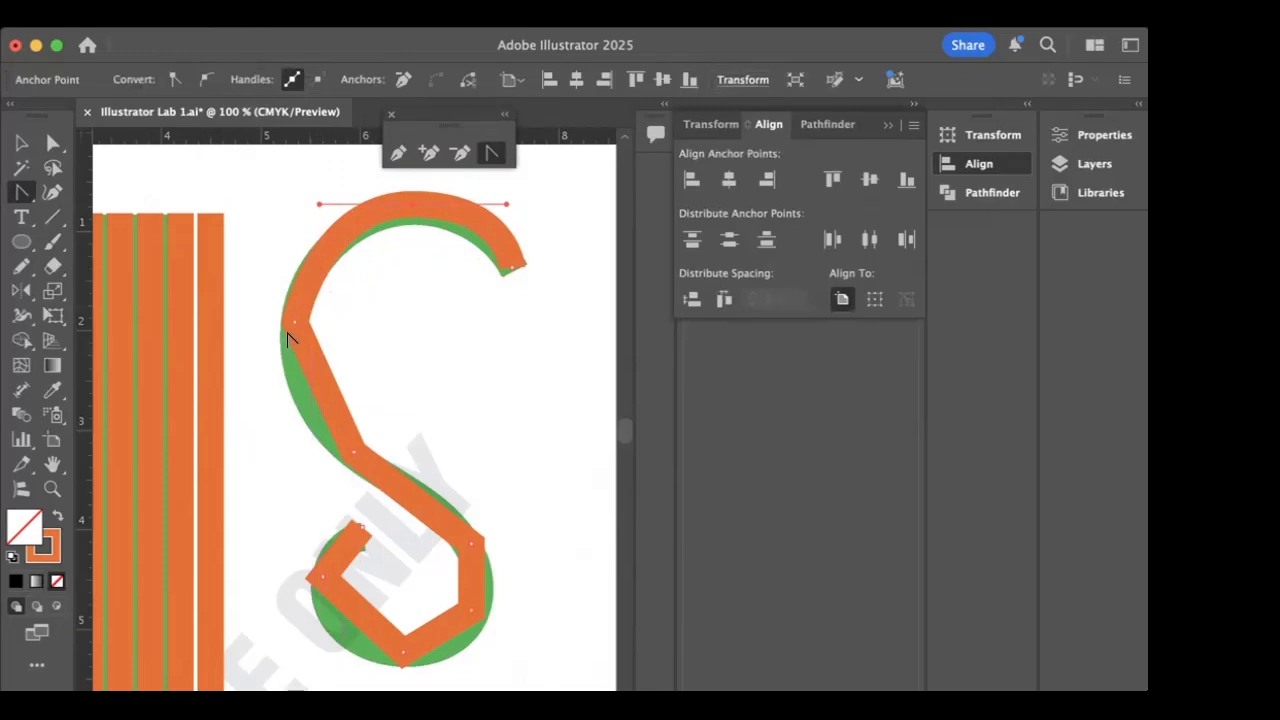
left_click_drag(292, 323, 298, 405)
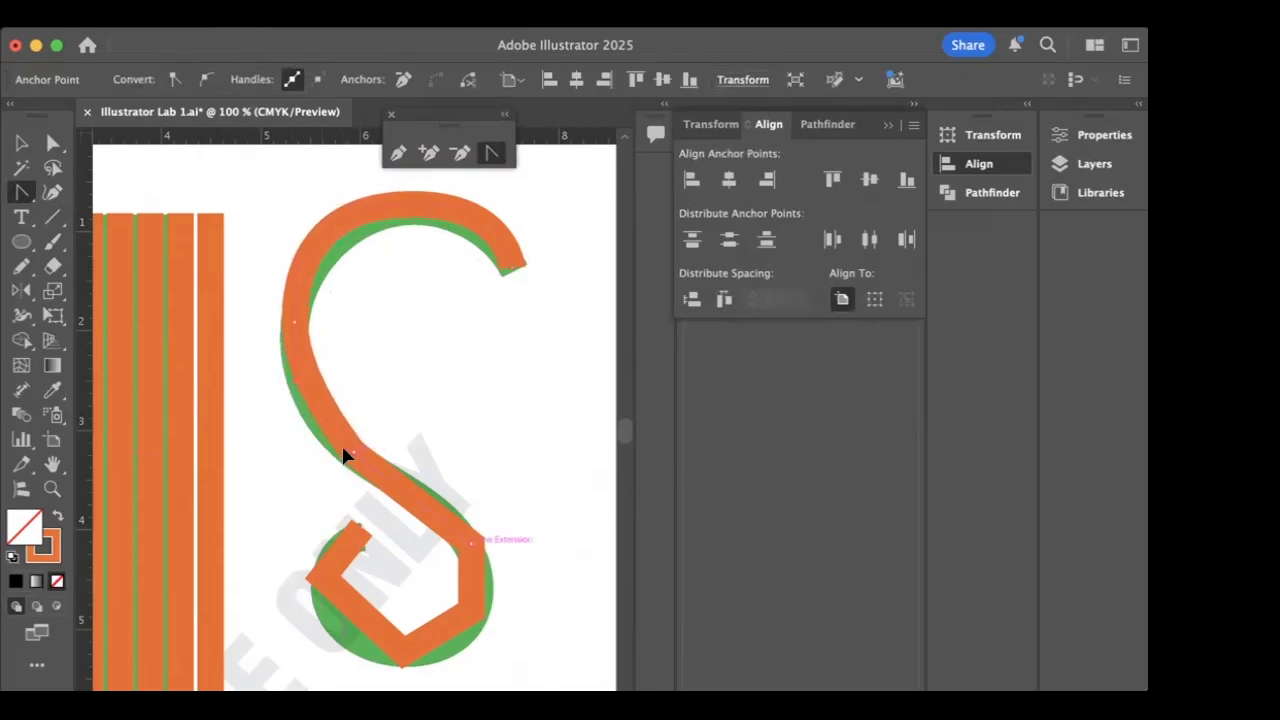
left_click_drag(470, 548, 483, 577)
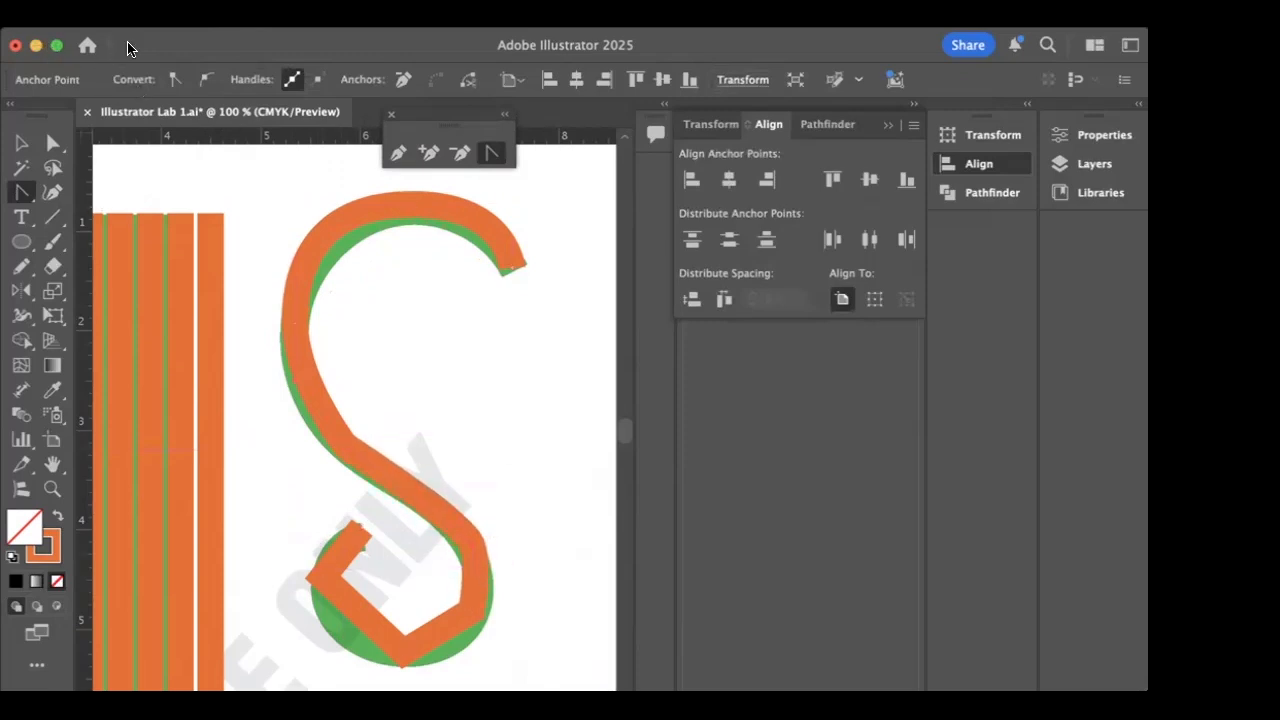
- Change the S path's stroke colour to black and curve the remaining anchor points of its lower loop
left_click_drag(127, 47, 127, 83)
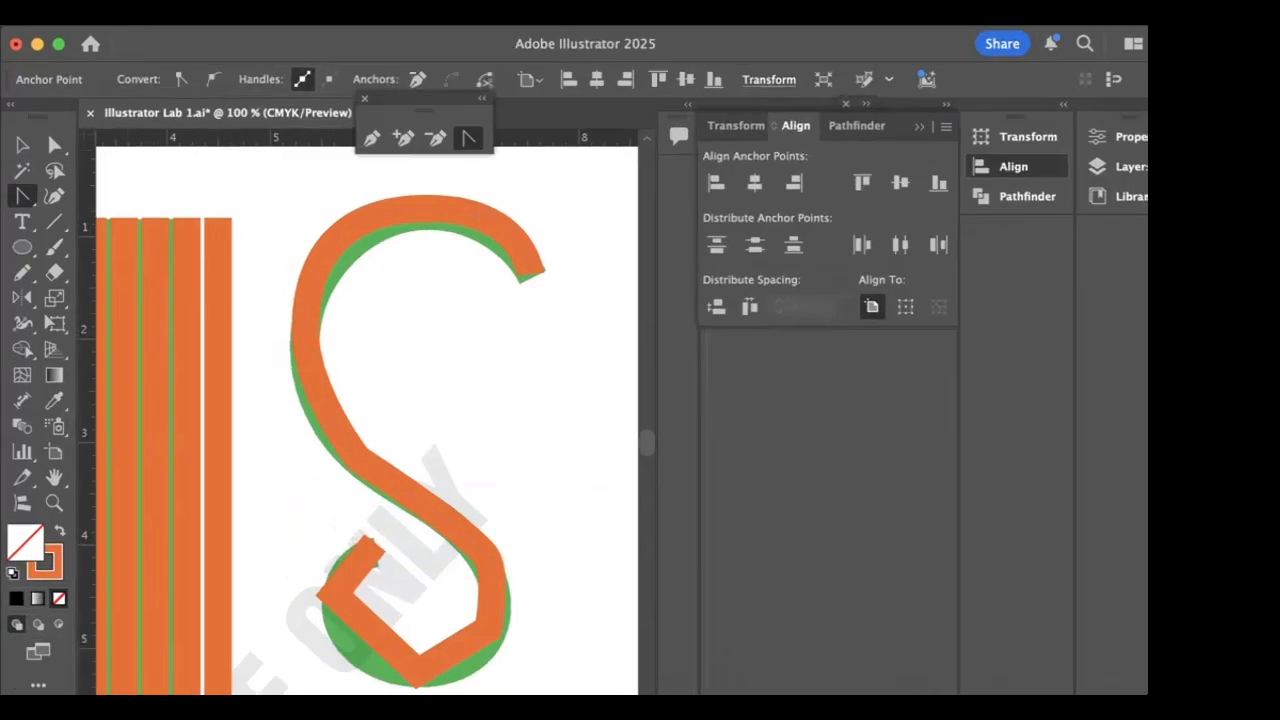
left_click(52, 594)
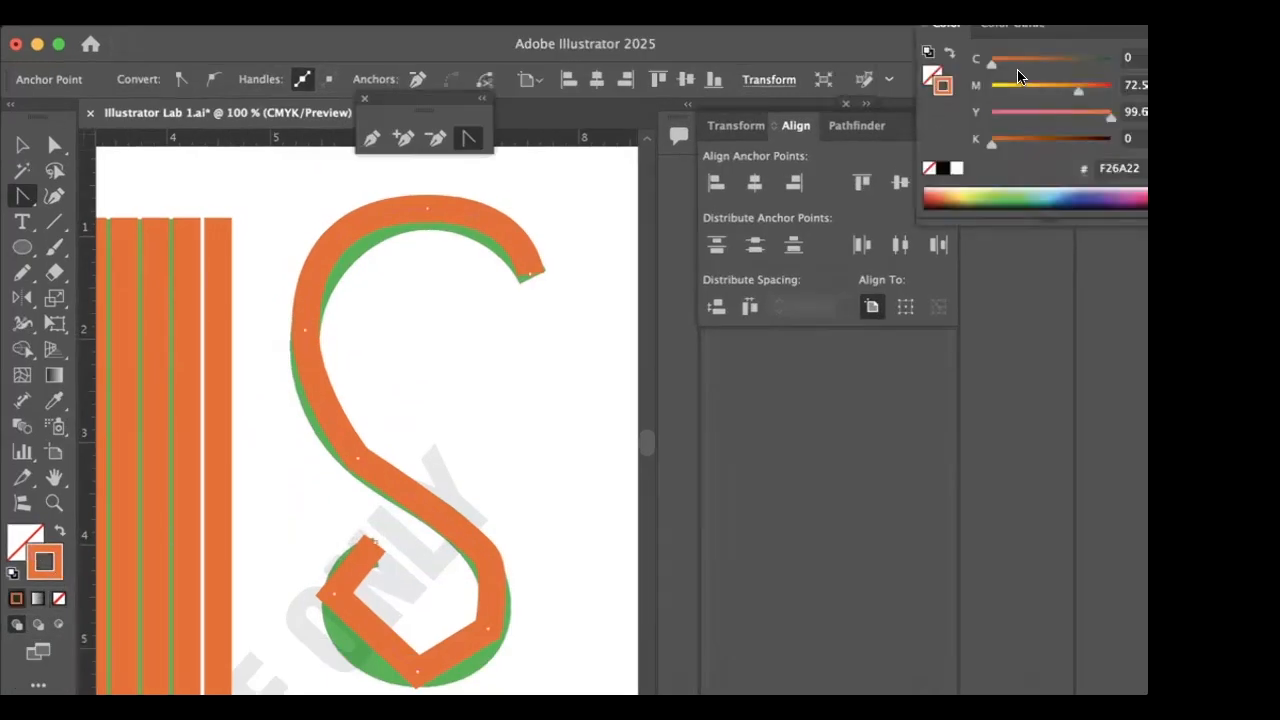
left_click(941, 168)
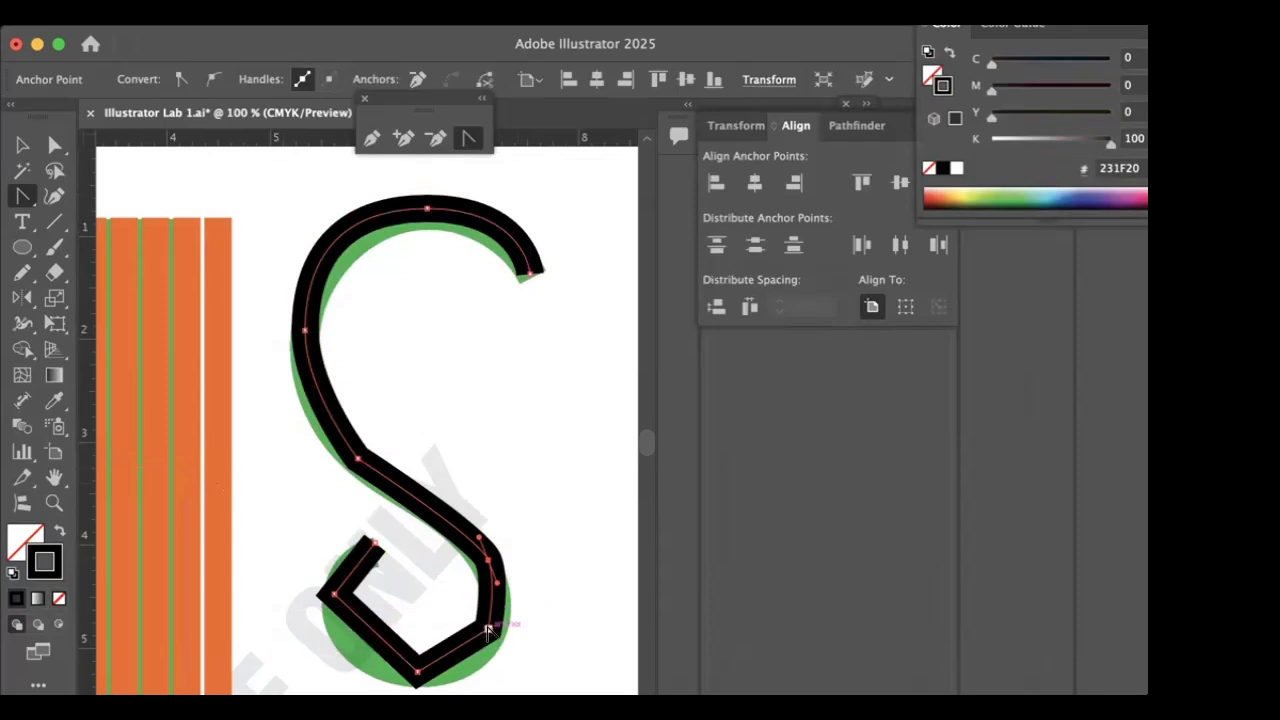
left_click_drag(488, 628, 371, 679)
mouse_move(333, 594)
left_mouse_down()
mouse_move(335, 612)
mouse_move(335, 582)
mouse_move(337, 608)
left_mouse_up()
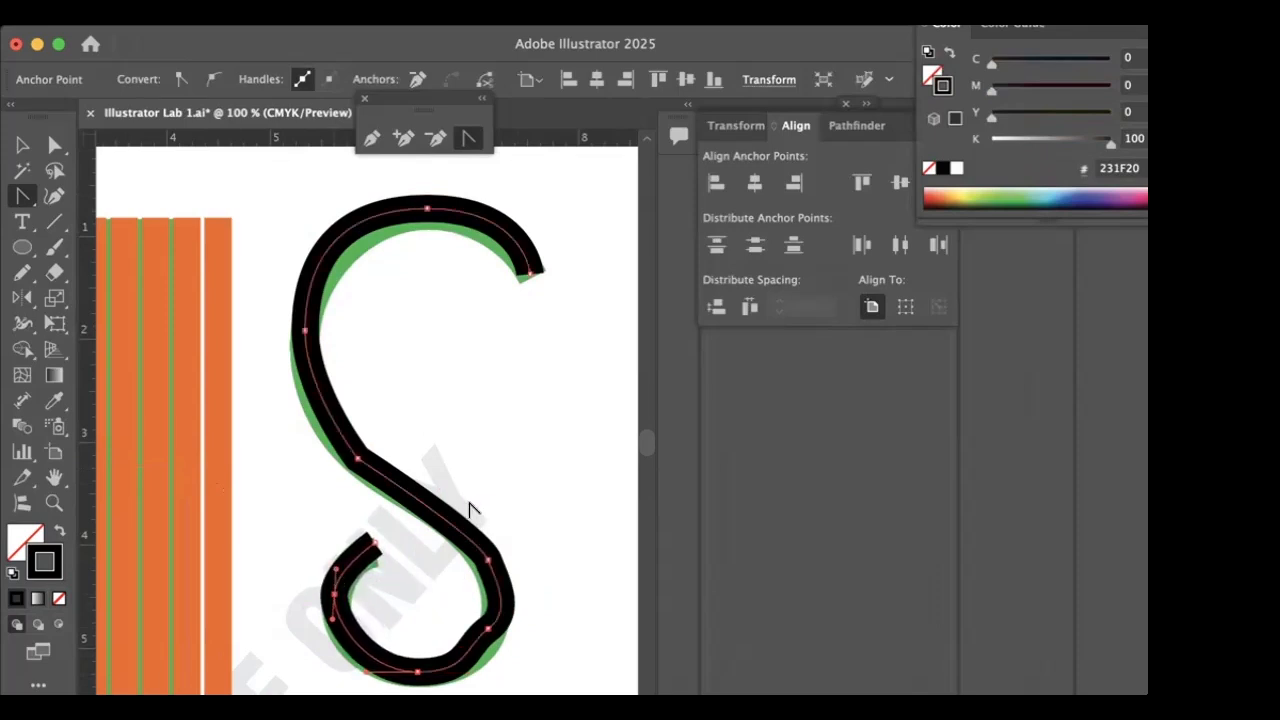
- Shorten the direction handles of the S's top and upper-left anchors with Direct Selection to match the green example
left_click(54, 145)
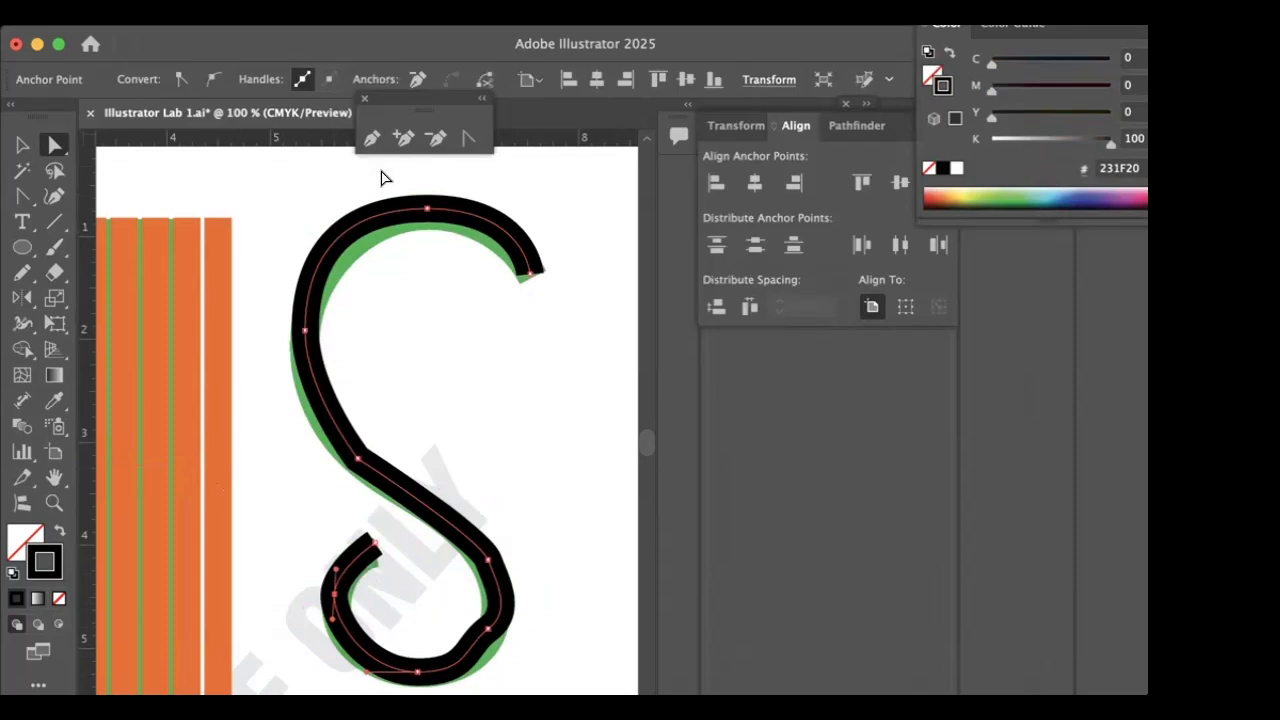
left_click(427, 208)
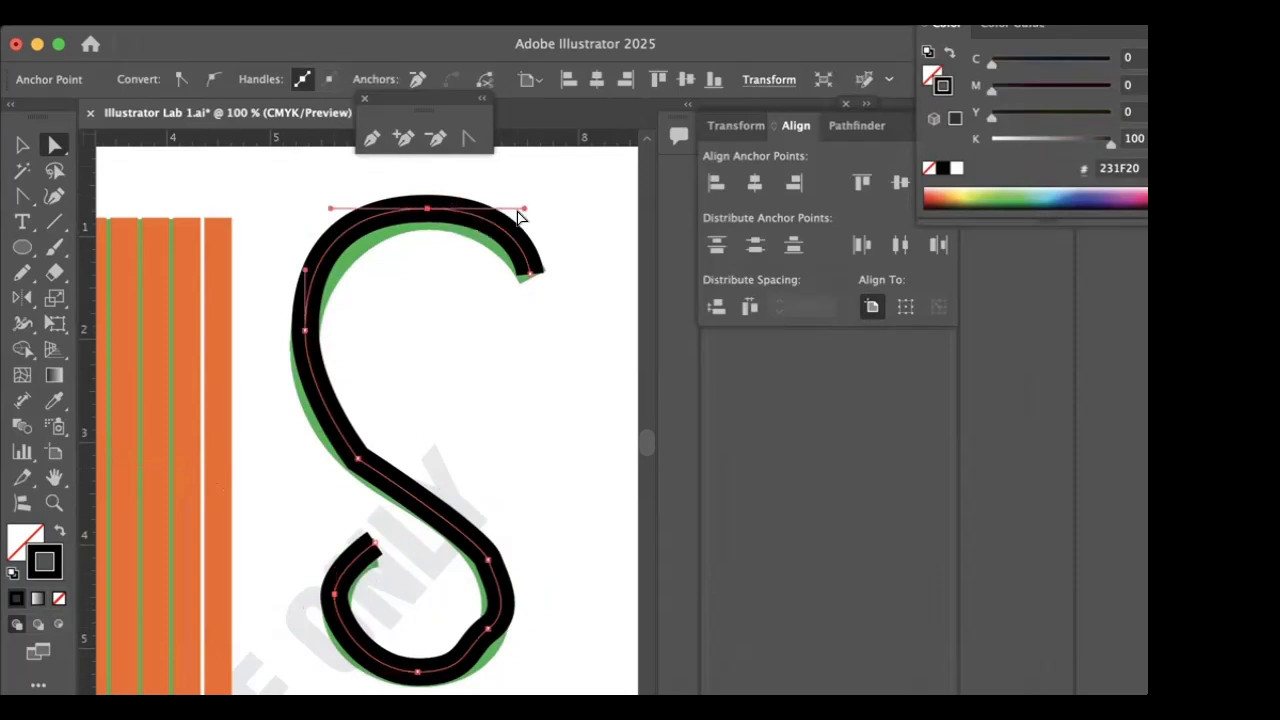
left_click_drag(522, 212, 505, 208)
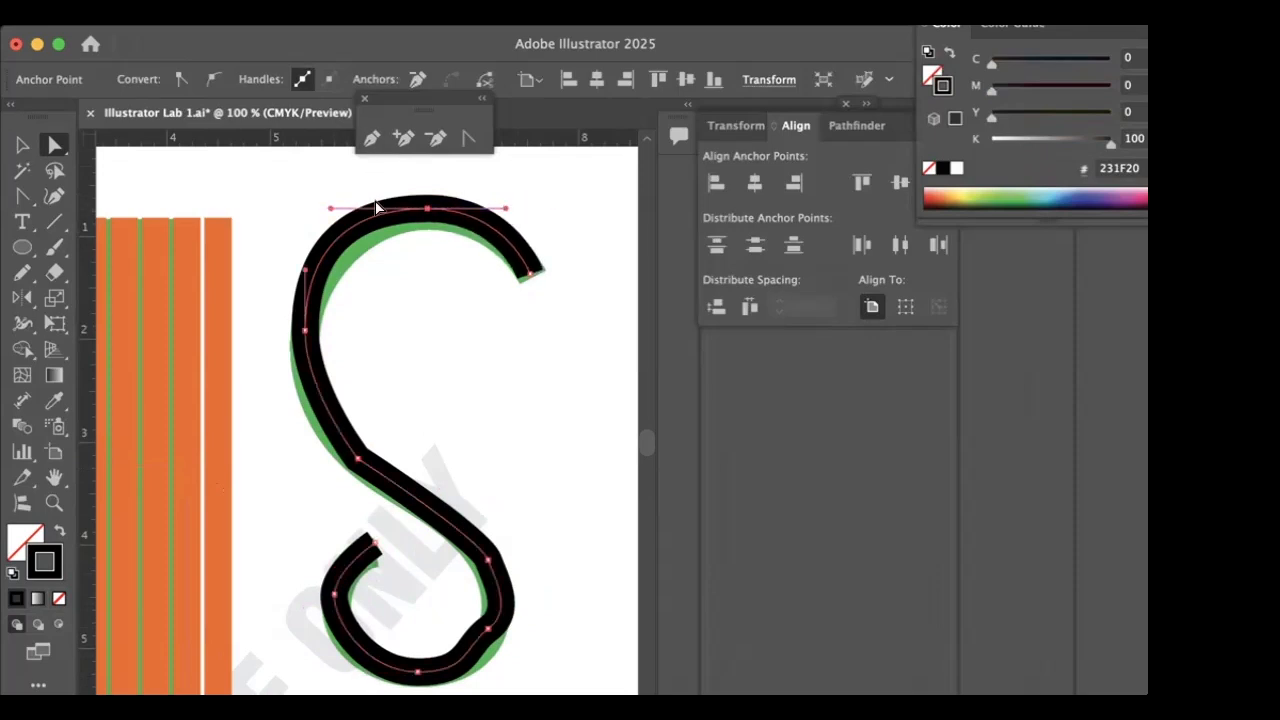
left_click_drag(330, 210, 355, 208)
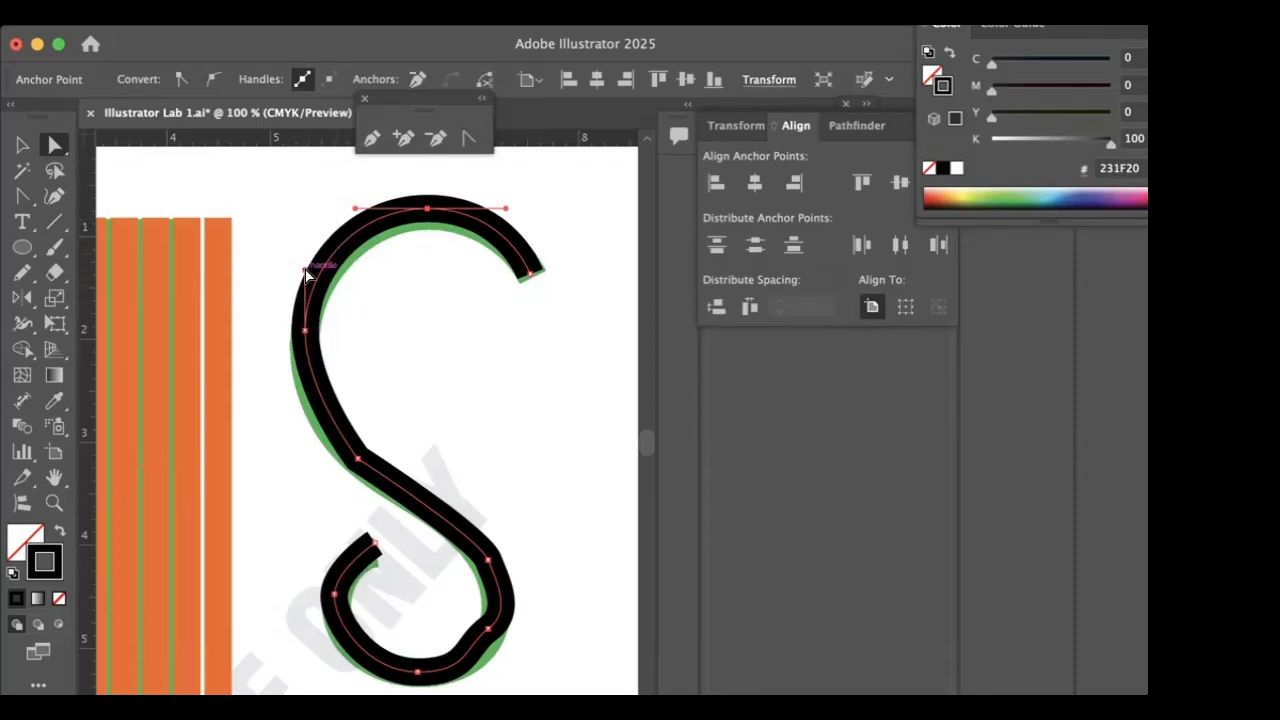
left_click_drag(304, 270, 304, 295)
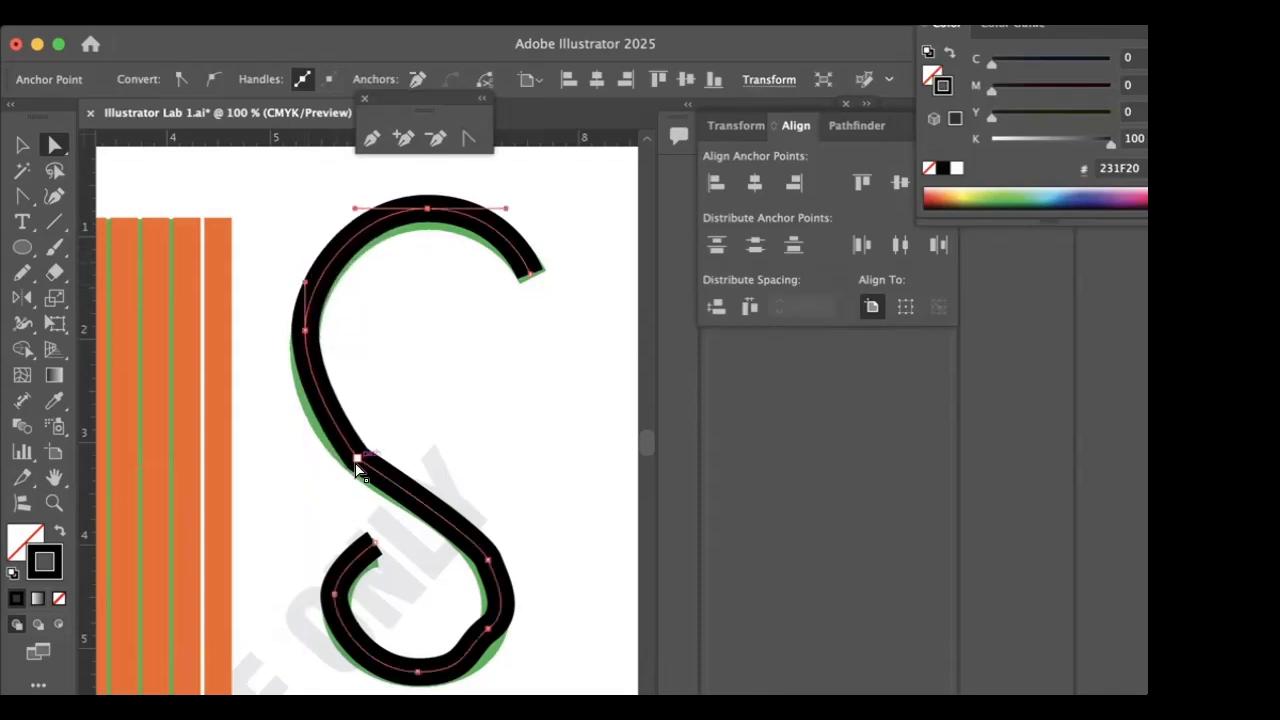
- Check the handles around the S's middle bend and move the lower loop's lower-right anchor point slightly down
left_click(358, 459)
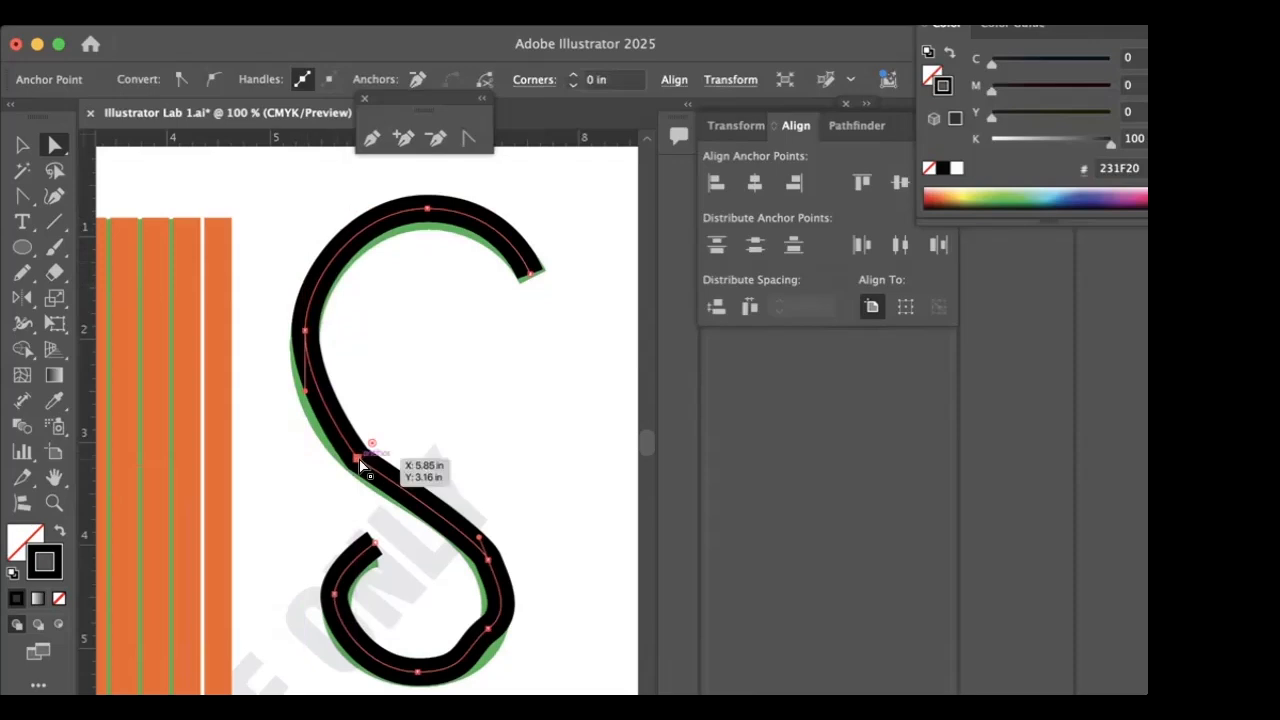
left_click(484, 534)
left_click(476, 536)
left_click(476, 539)
left_click_drag(489, 628, 490, 646)
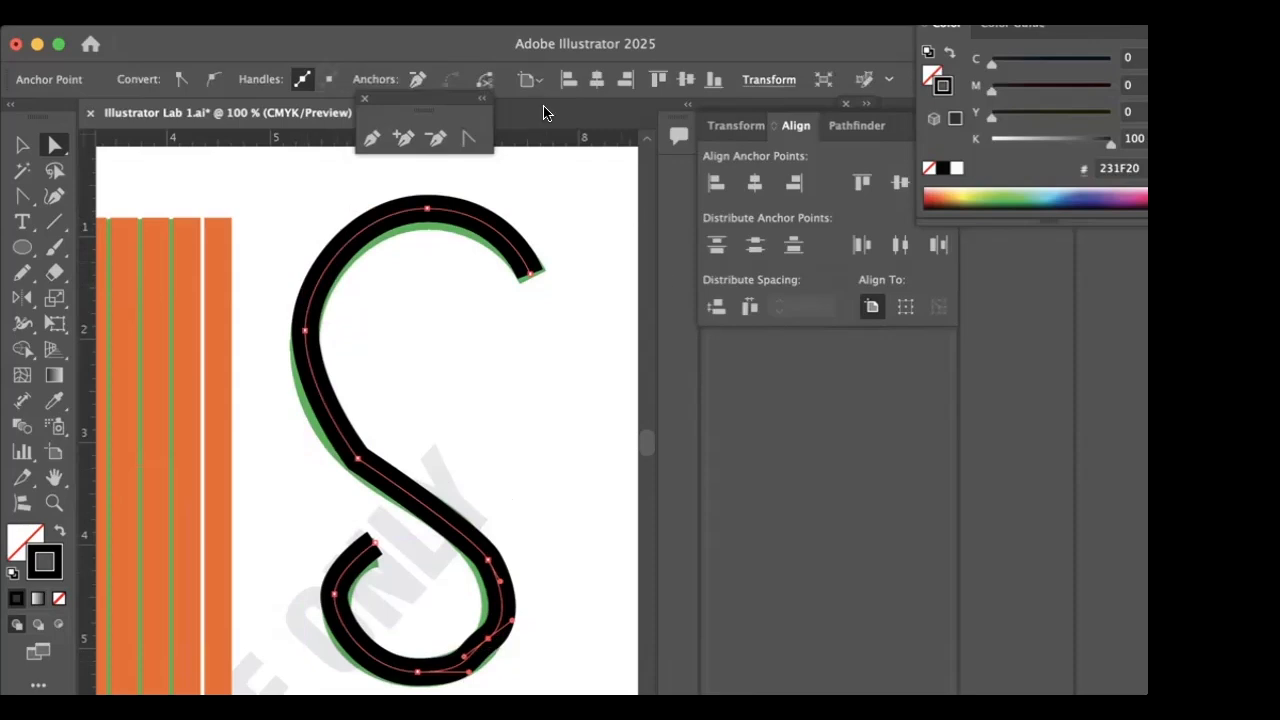
- Delete the lower loop's lower-right anchor point and lengthen the handle of the anchor above it to round the curve
left_click(437, 140)
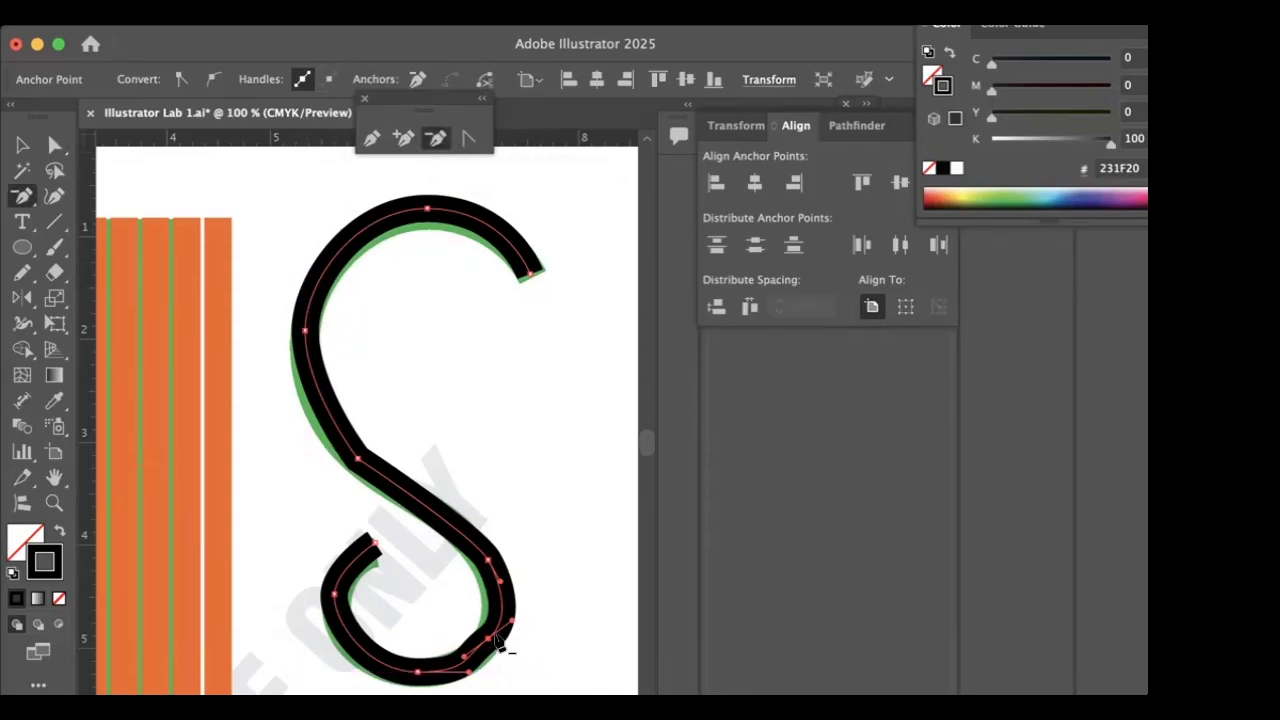
left_click(488, 638)
left_click(55, 145)
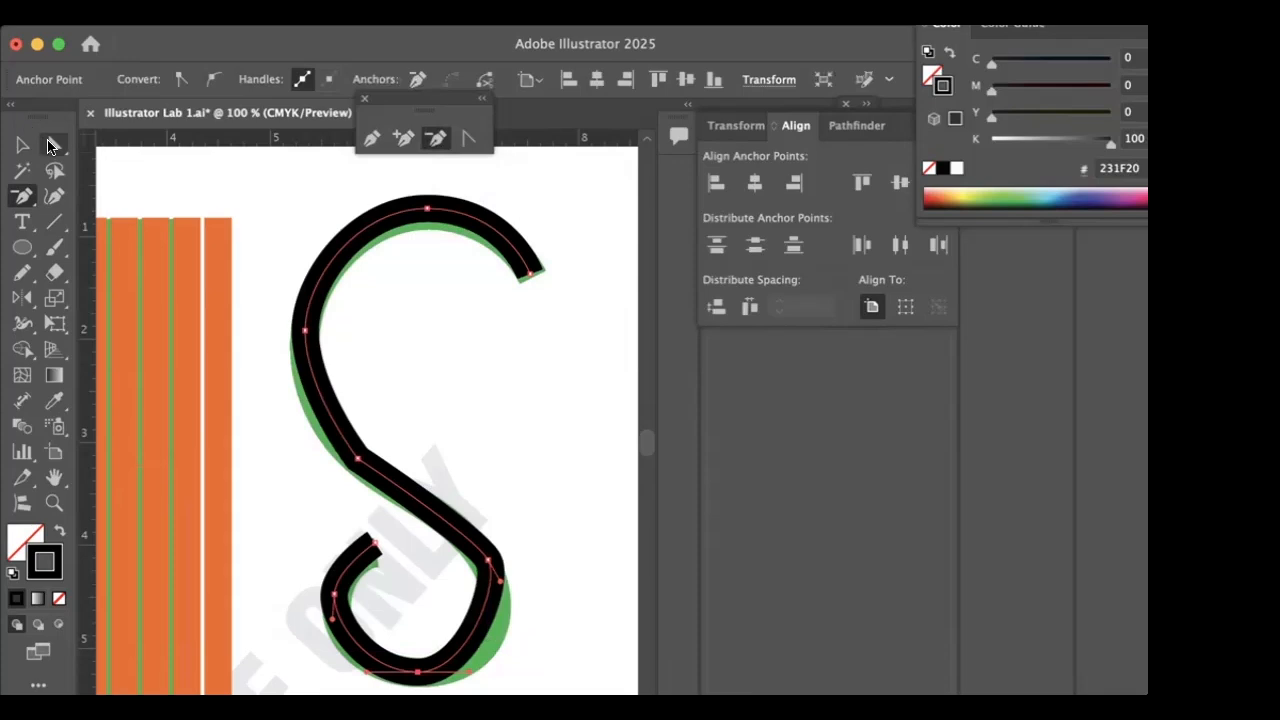
left_click_drag(498, 585, 528, 620)
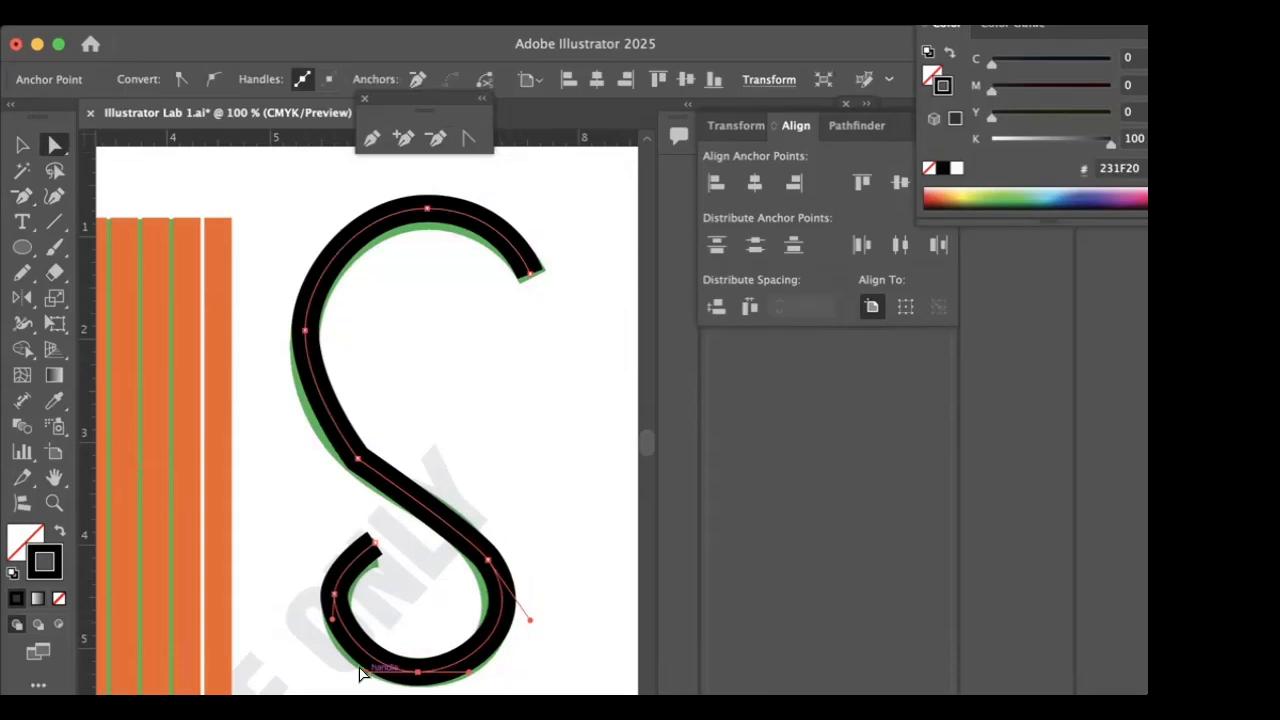
- Adjust the direction handles of the lower loop's leftmost anchor point to refine the curve near the S's end
left_click(336, 596)
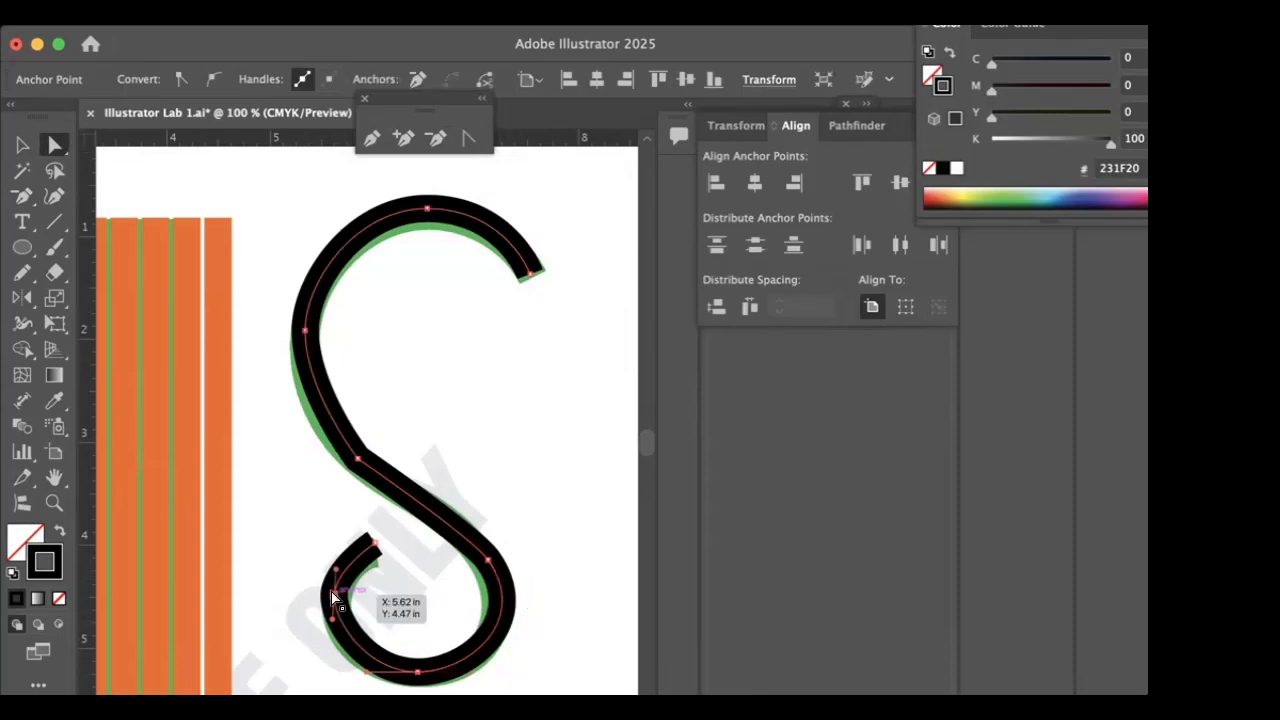
left_click_drag(335, 564, 334, 557)
left_click_drag(334, 619, 331, 618)
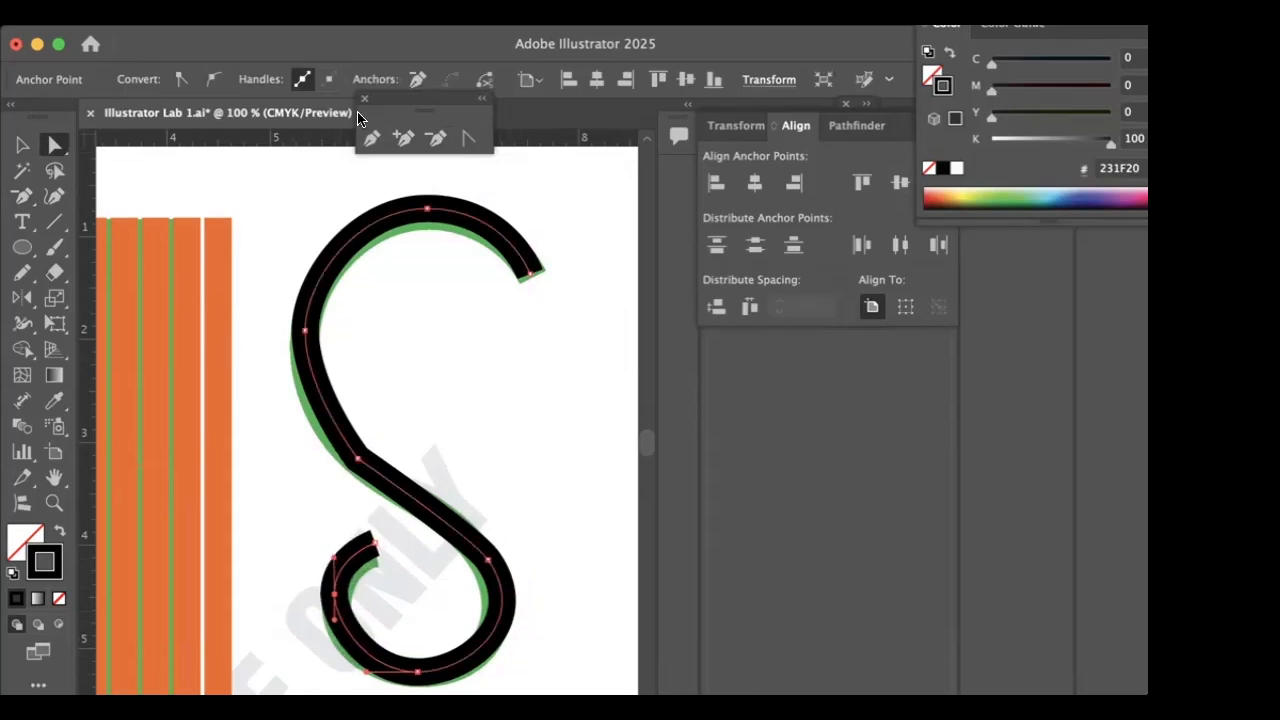
- Delete the anchor point at the S's middle bend and reshape the diagonal with the neighbouring anchors' direction handles to follow the green example
left_click(436, 139)
left_click(357, 459)
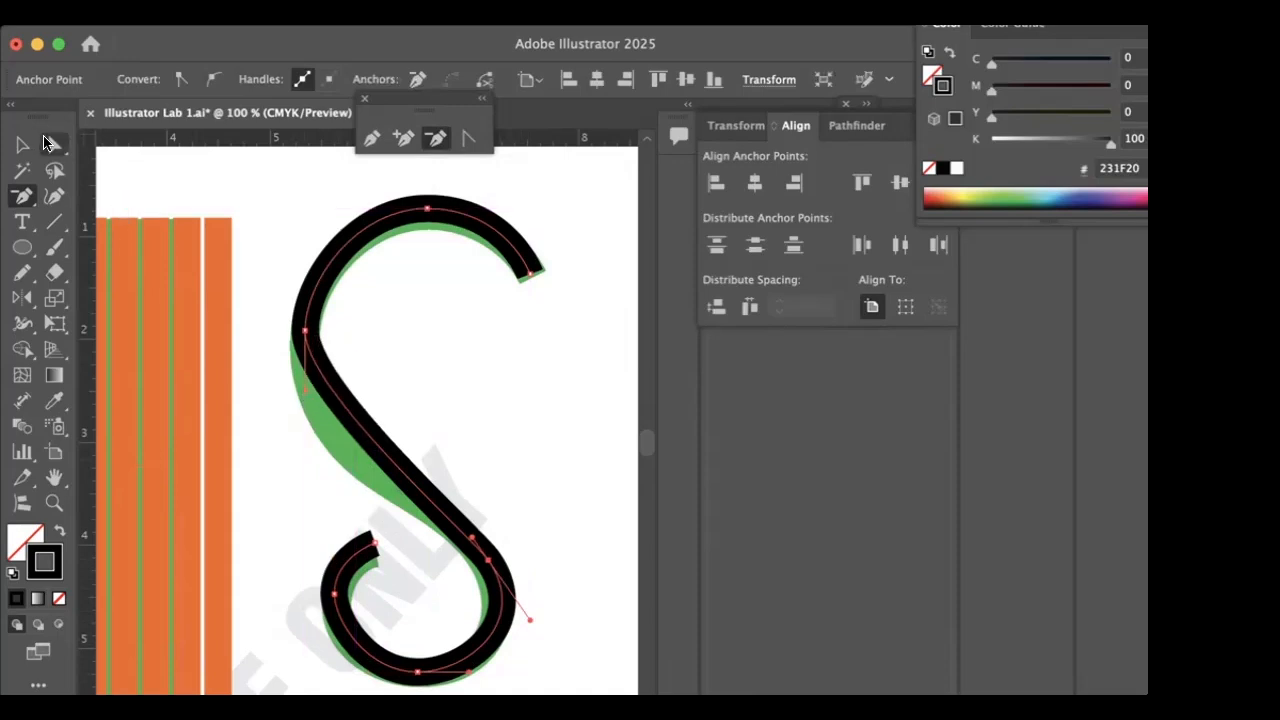
left_click(55, 145)
left_click(302, 400)
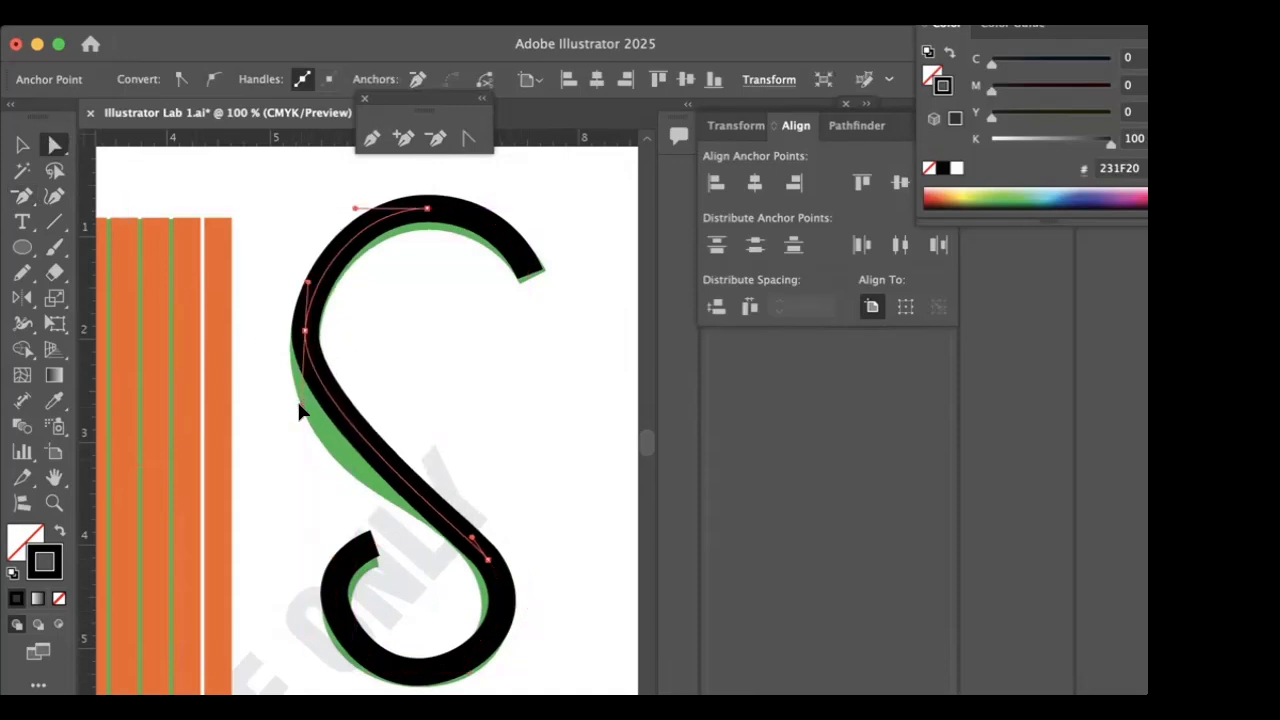
left_click_drag(296, 426, 297, 450)
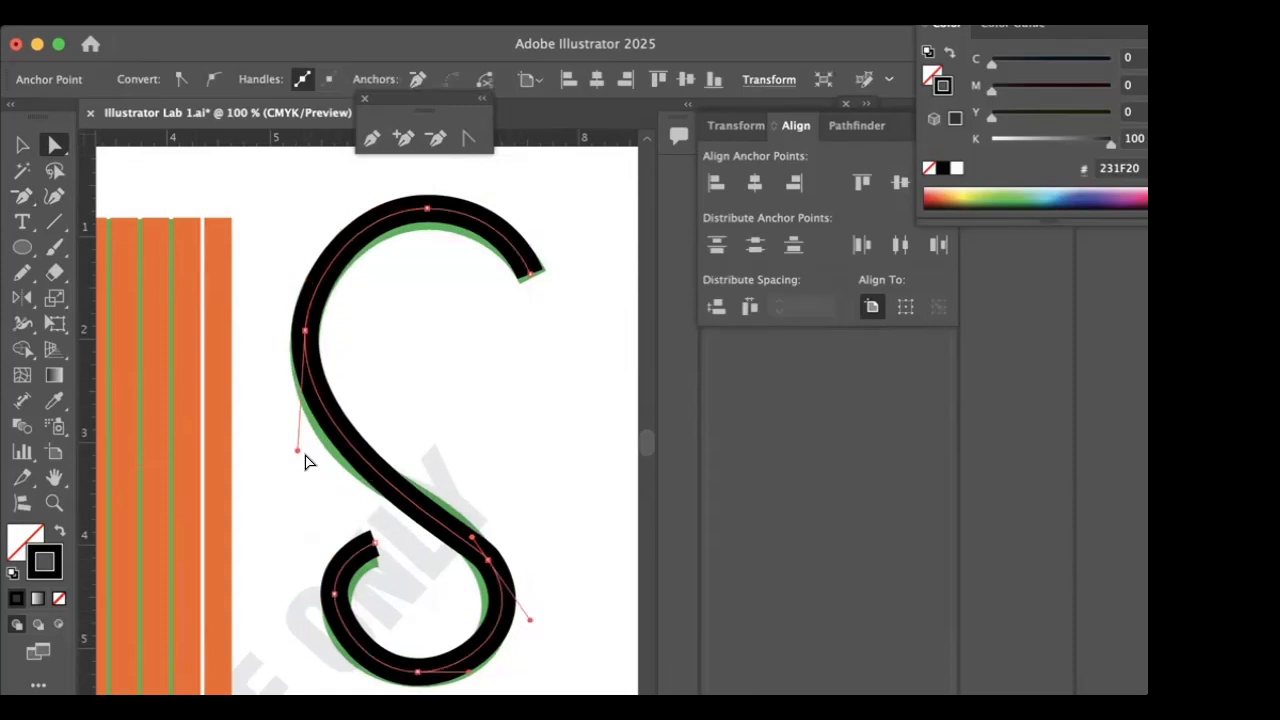
left_click_drag(472, 538, 475, 528)
left_click(545, 399)
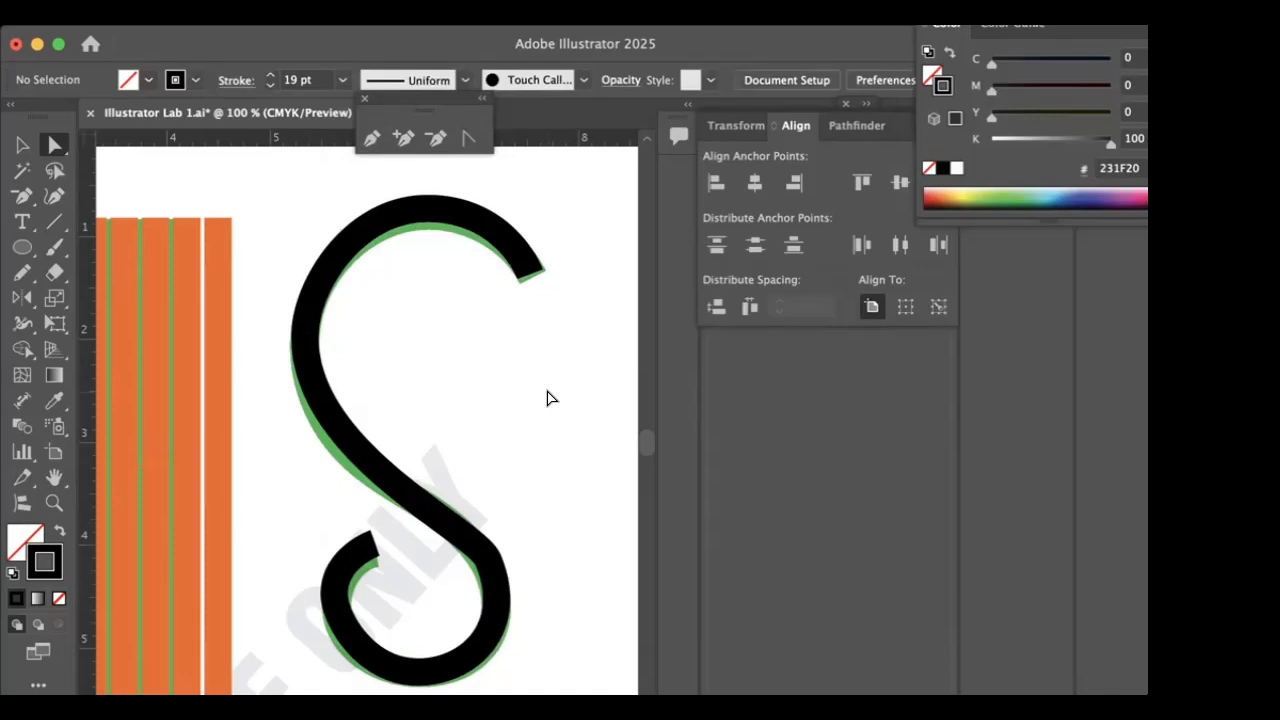
- Draw a rectangle with the Rectangle Tool over the green M-shaped example below the orange stripes
scroll(520, 326, "down", 5)
scroll(520, 326, "left", 4)
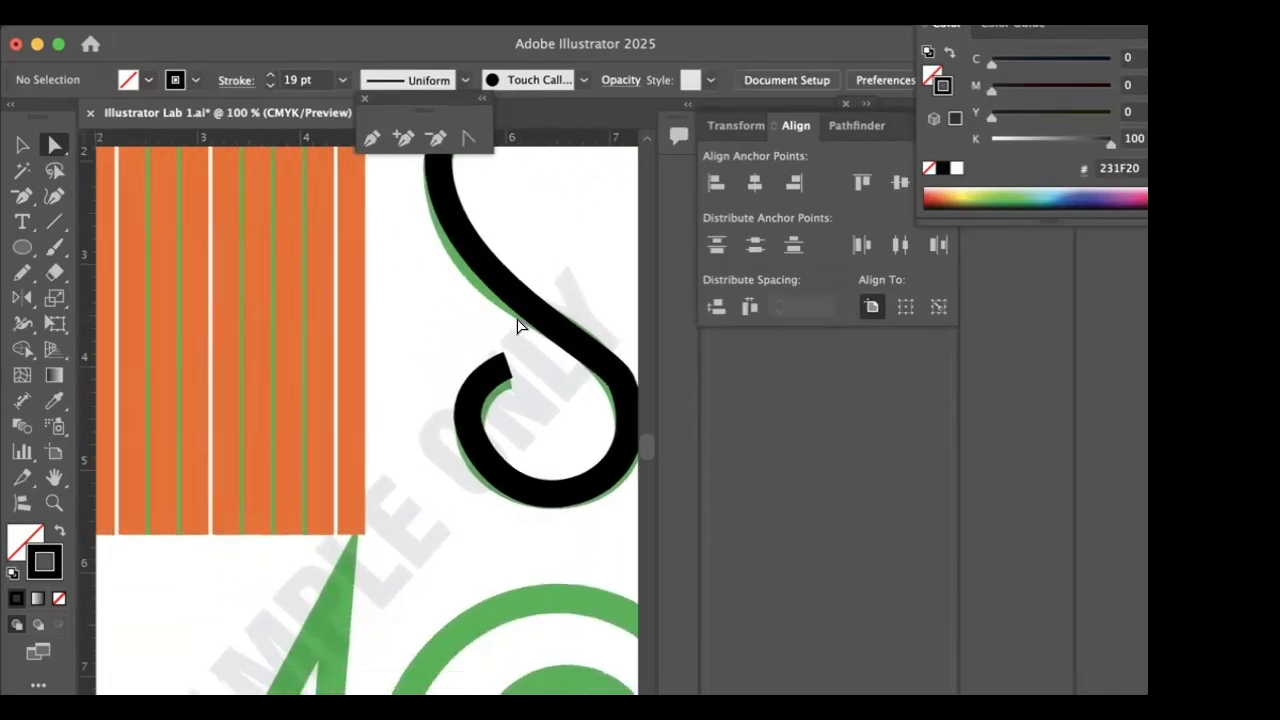
scroll(518, 326, "down", 4)
scroll(518, 326, "left", 1)
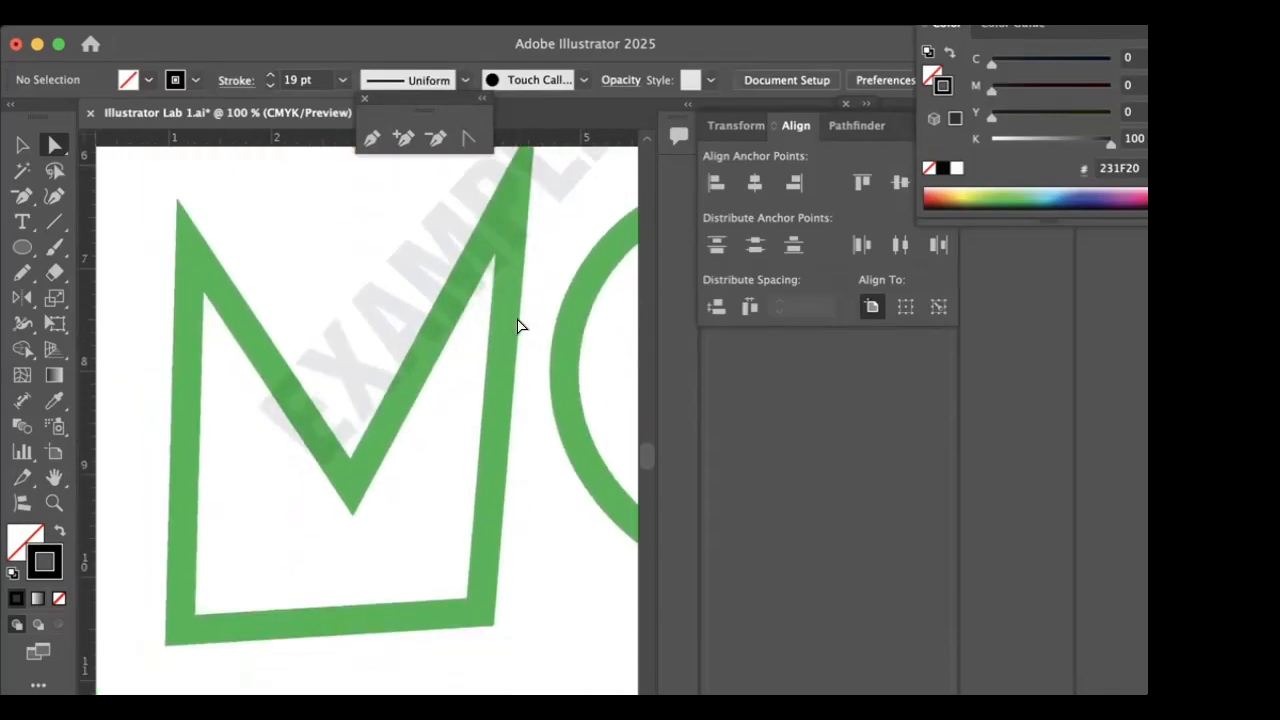
scroll(518, 326, "up", 1)
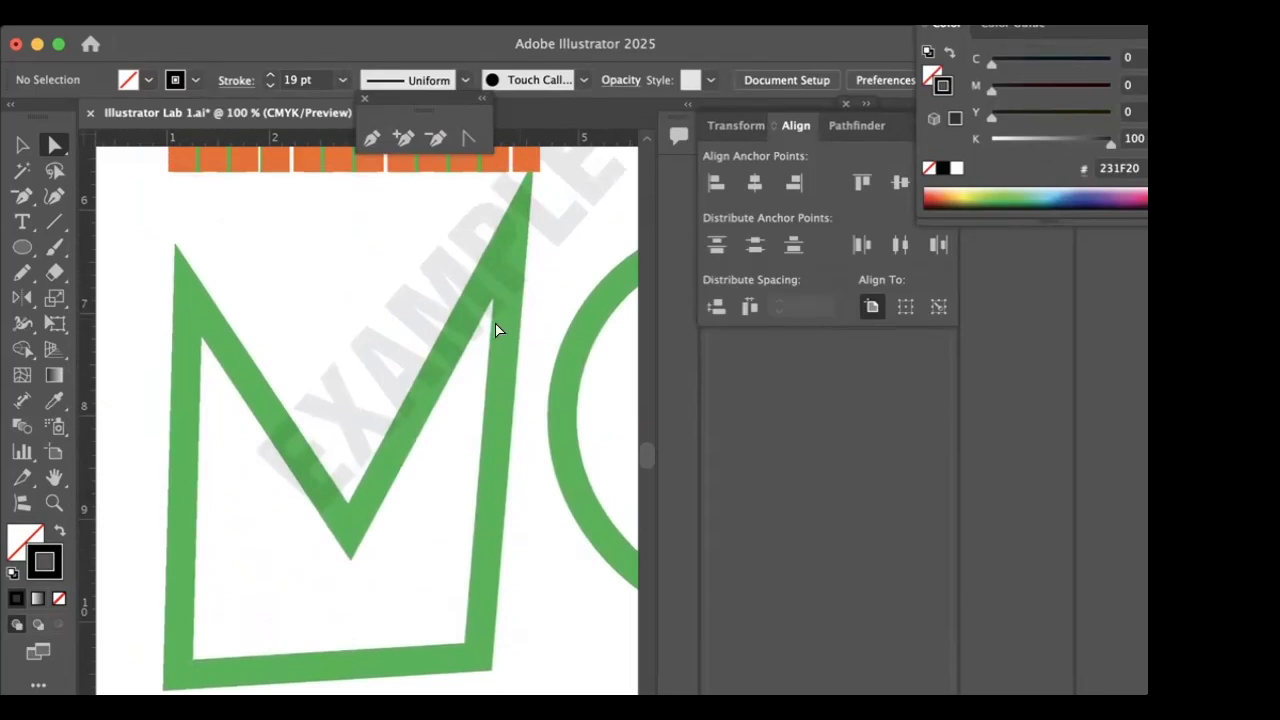
scroll(293, 451, "down", 2)
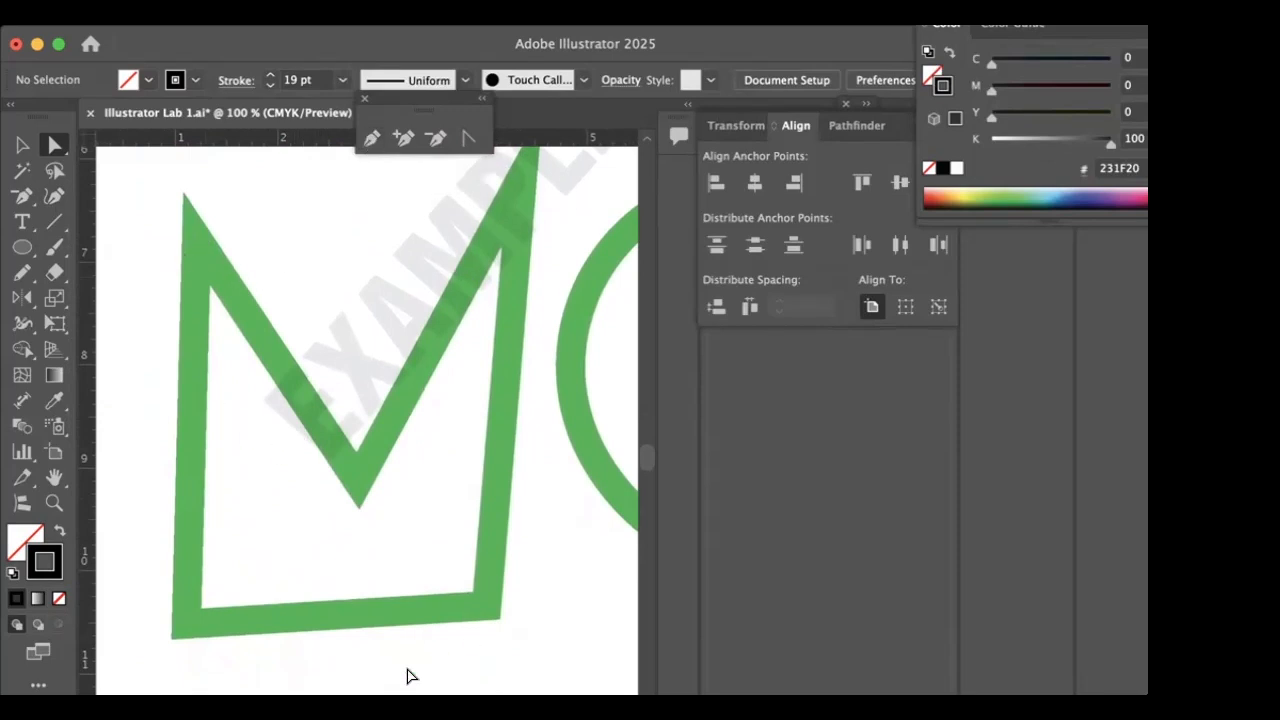
left_click(23, 248)
left_click(71, 246)
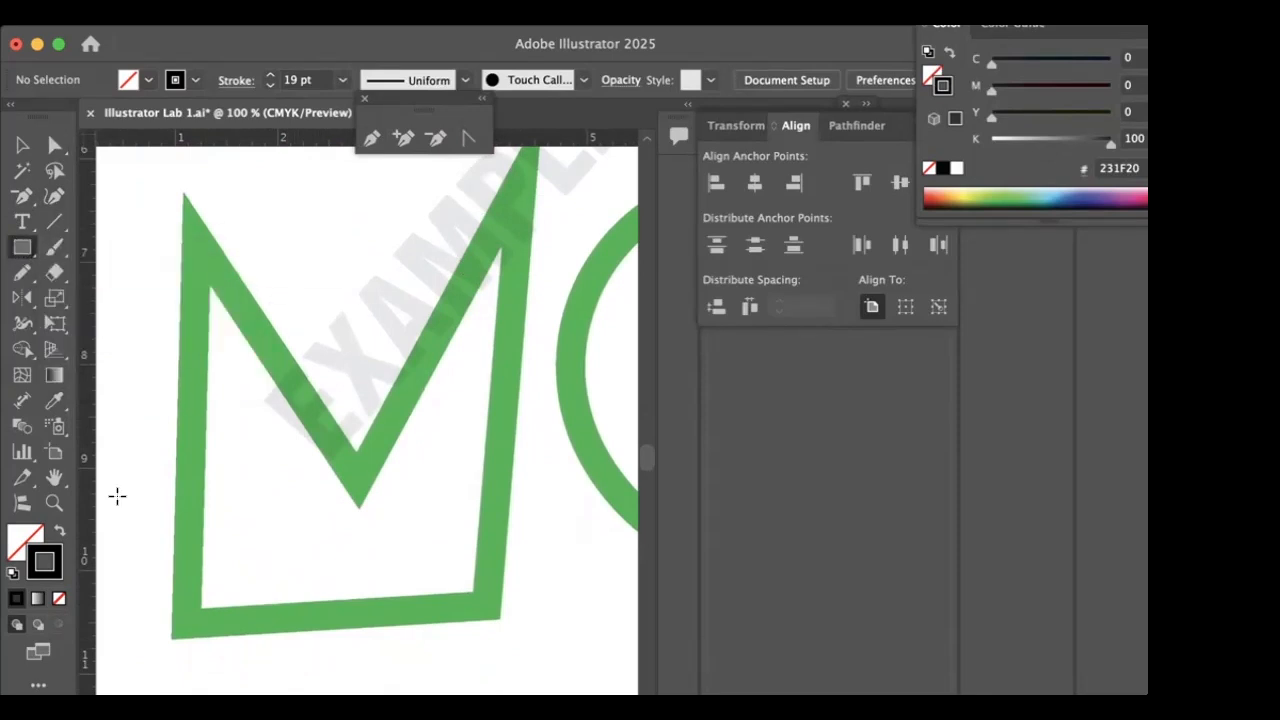
left_click_drag(169, 621, 522, 193)
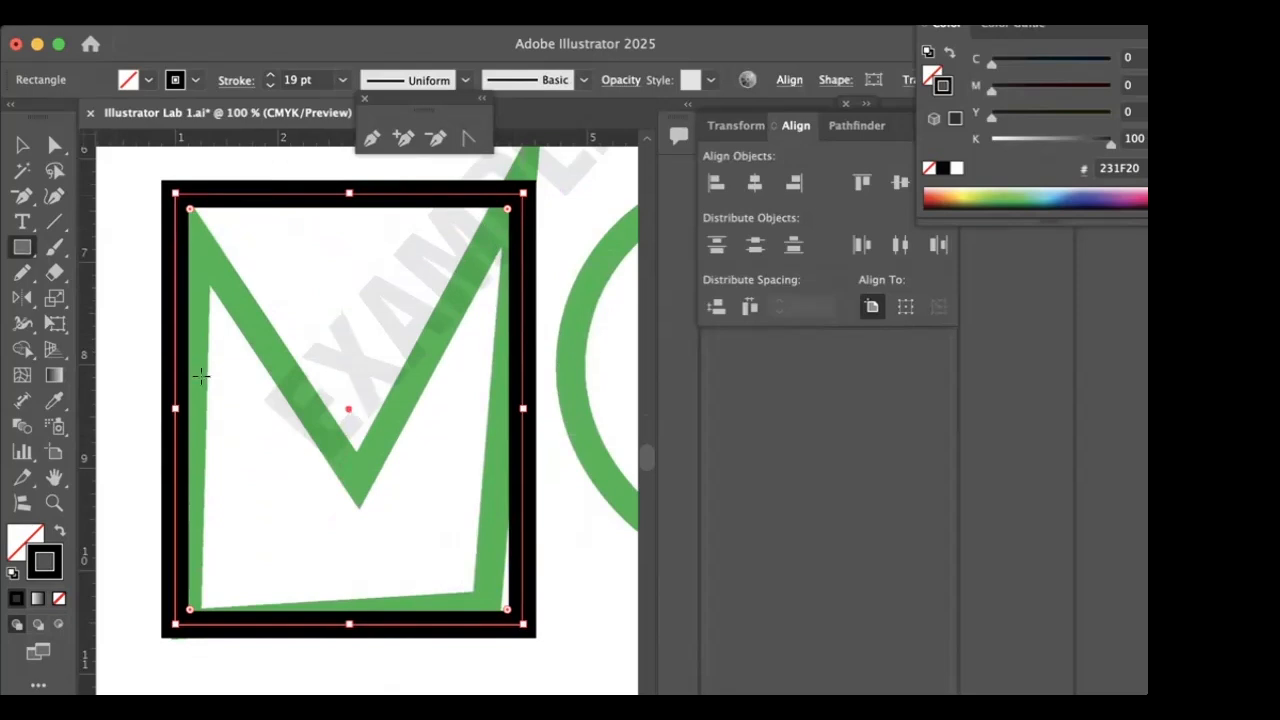
- Move the rectangle's four corner anchor points with Direct Selection to match the slanted outline of the green M shape
left_click(54, 145)
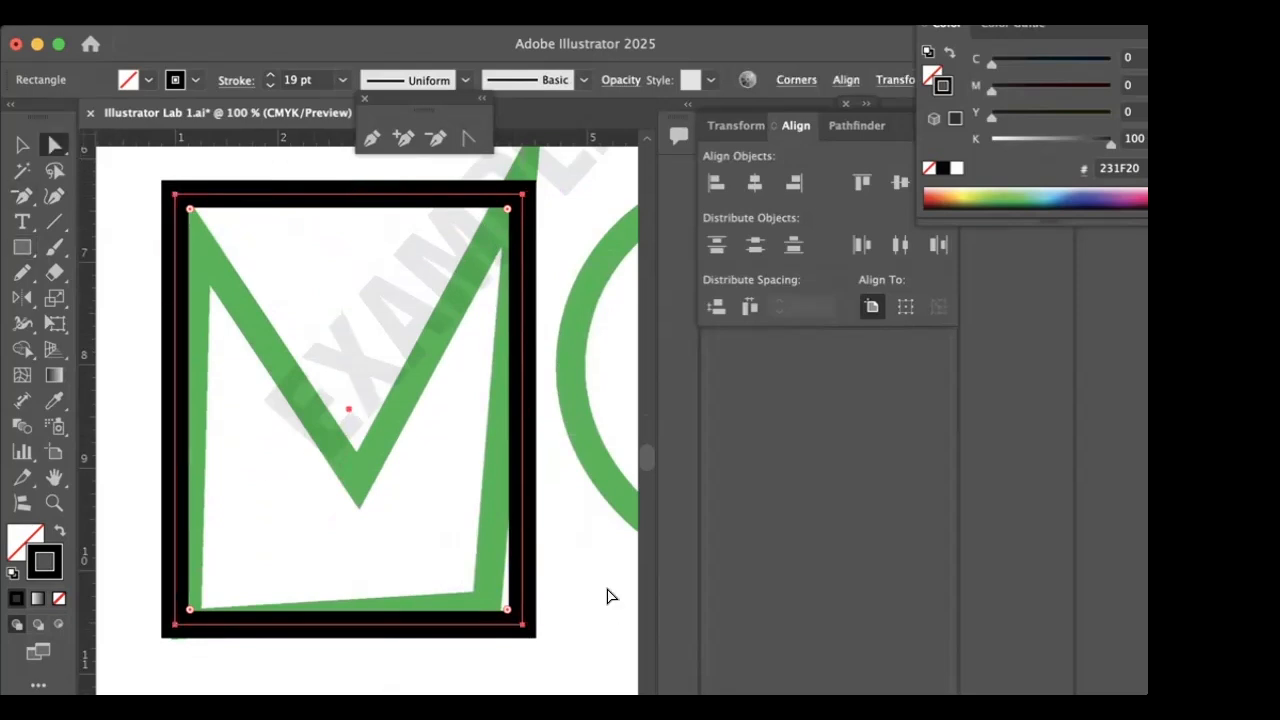
left_click_drag(522, 624, 516, 629)
left_click_drag(539, 597, 486, 611)
left_click_drag(508, 194, 517, 193)
left_click_drag(160, 191, 186, 224)
left_click_drag(160, 625, 185, 623)
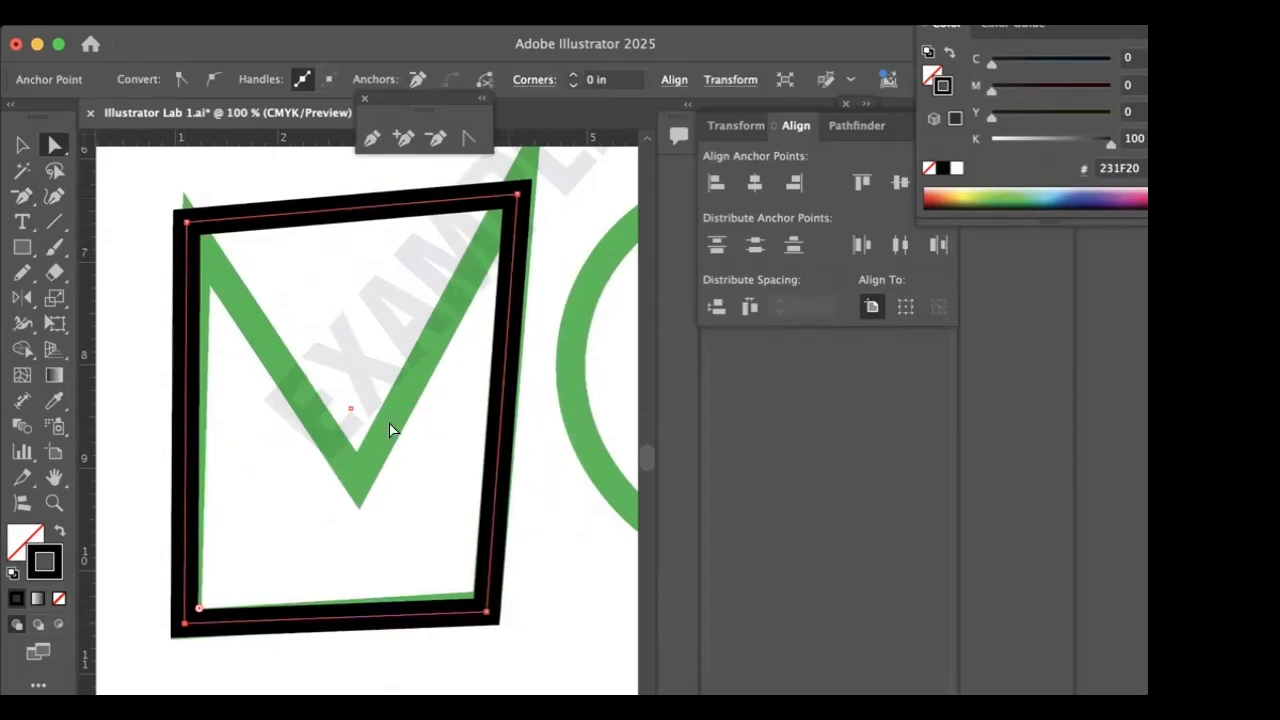
- Add an anchor point midway along the shape's top edge and move it down to the tip of the green V
left_click(403, 138)
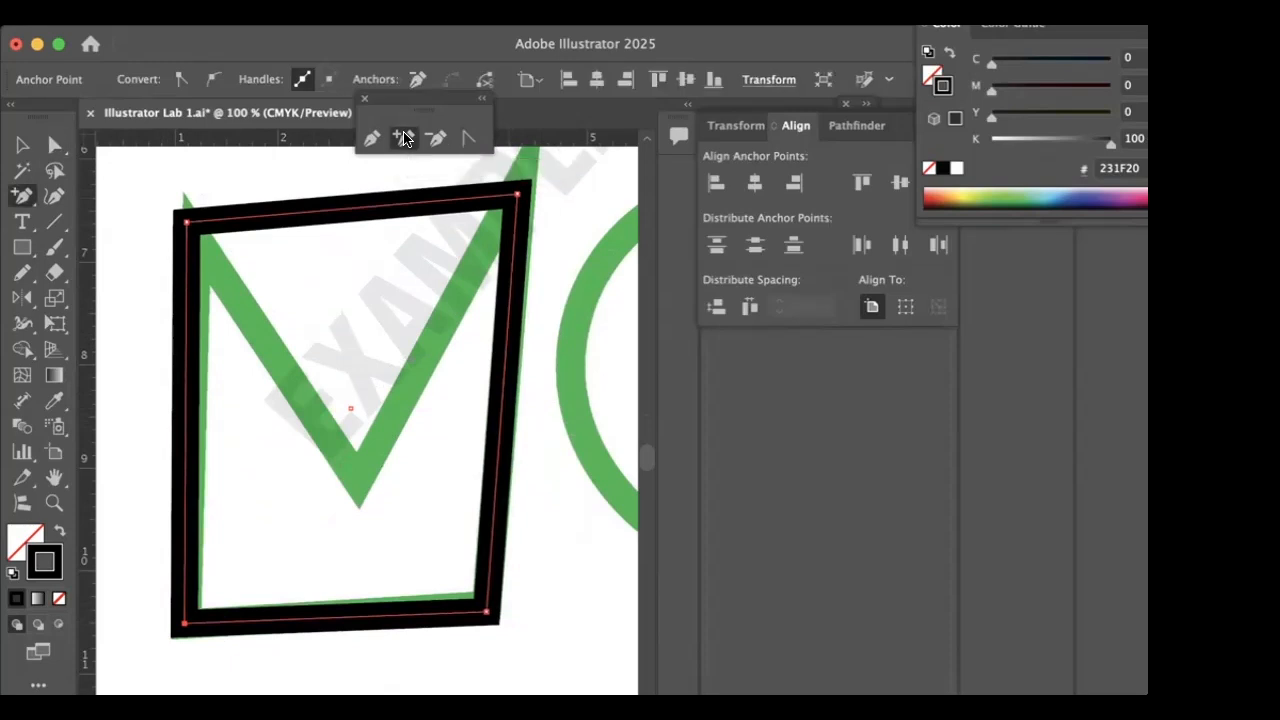
left_click(350, 210)
left_click(55, 147)
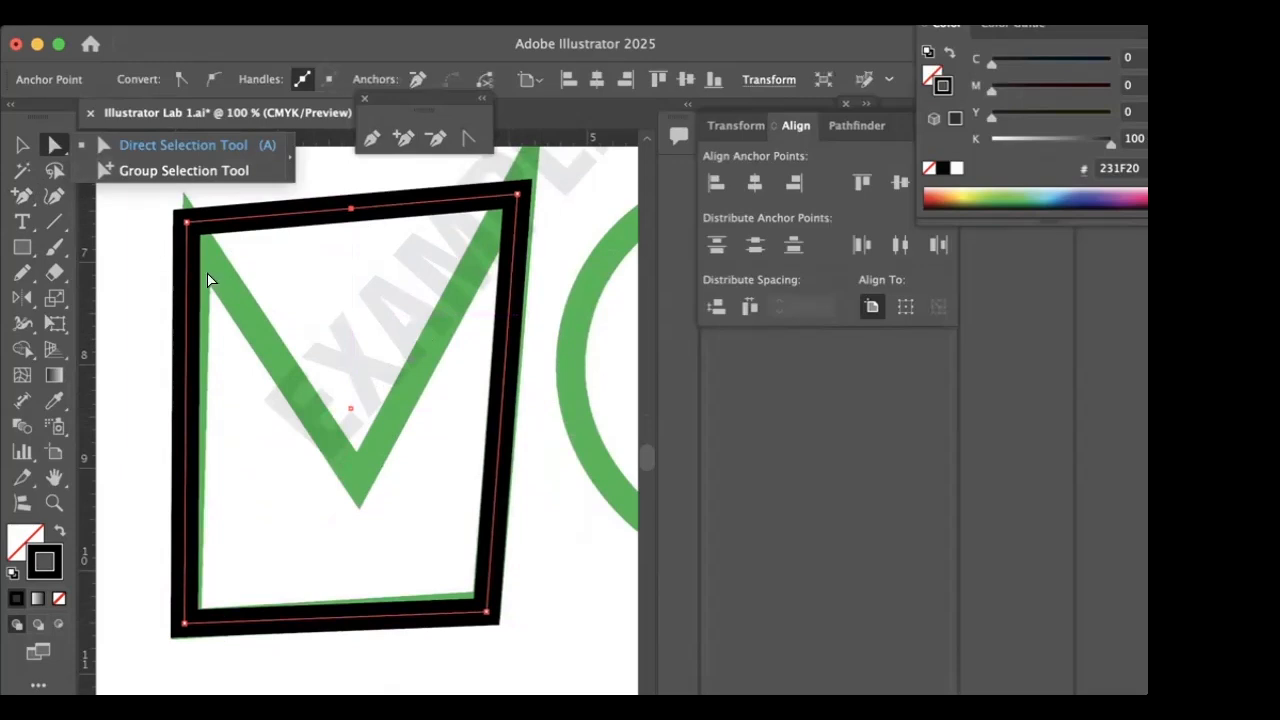
left_click(350, 210)
left_click_drag(350, 210, 352, 478)
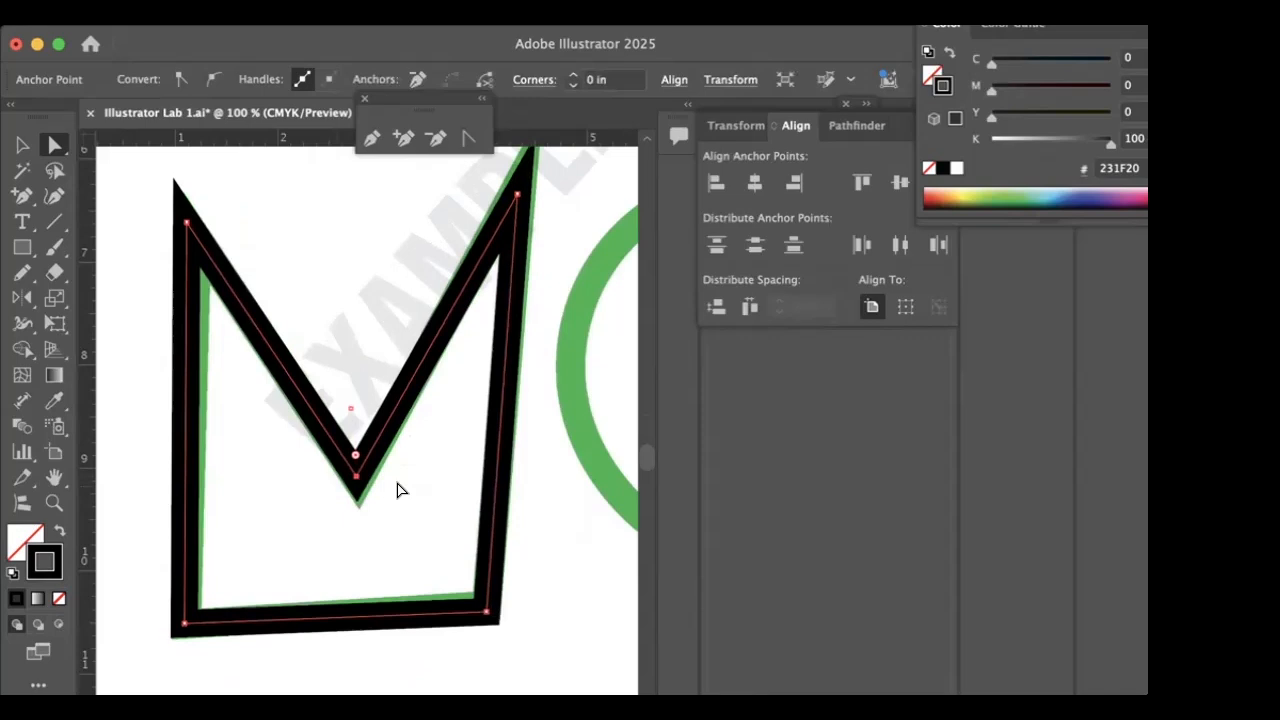
- Draw a trial spiral with the Spiral Tool at the green spiral's outer end and add three inner segments
scroll(397, 489, "down", 1)
scroll(371, 452, "right", 6)
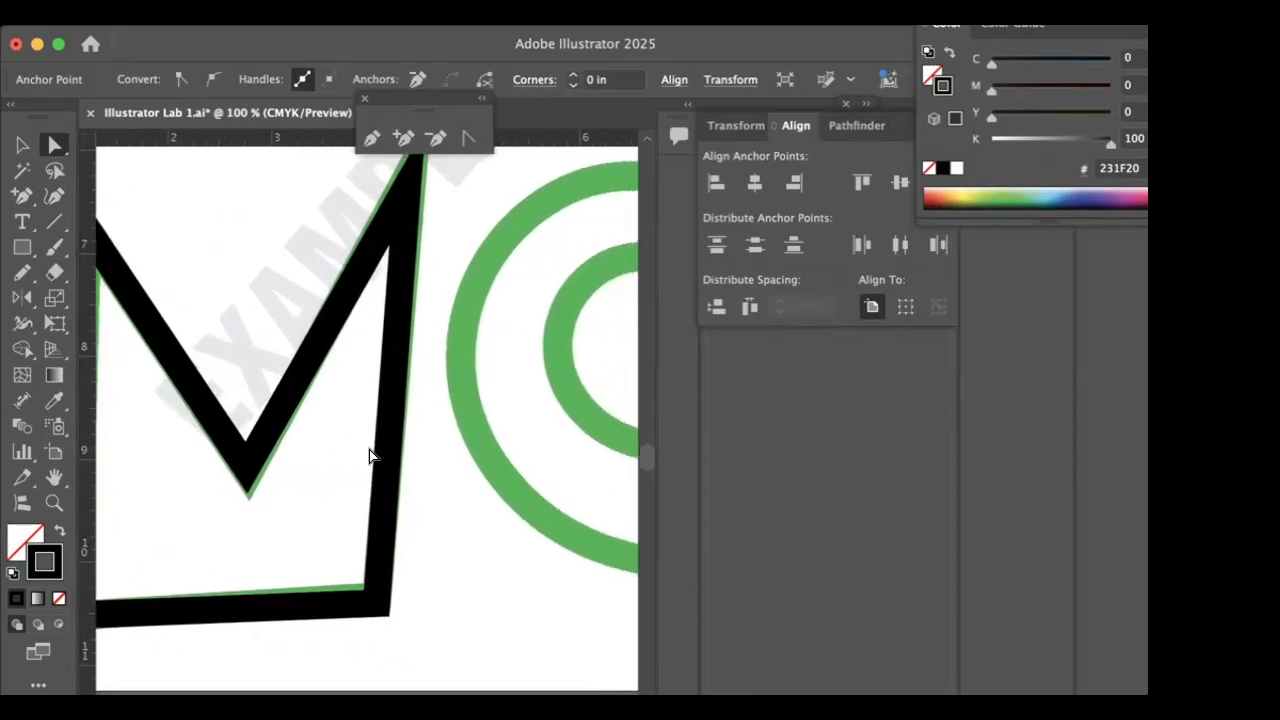
scroll(369, 456, "right", 2)
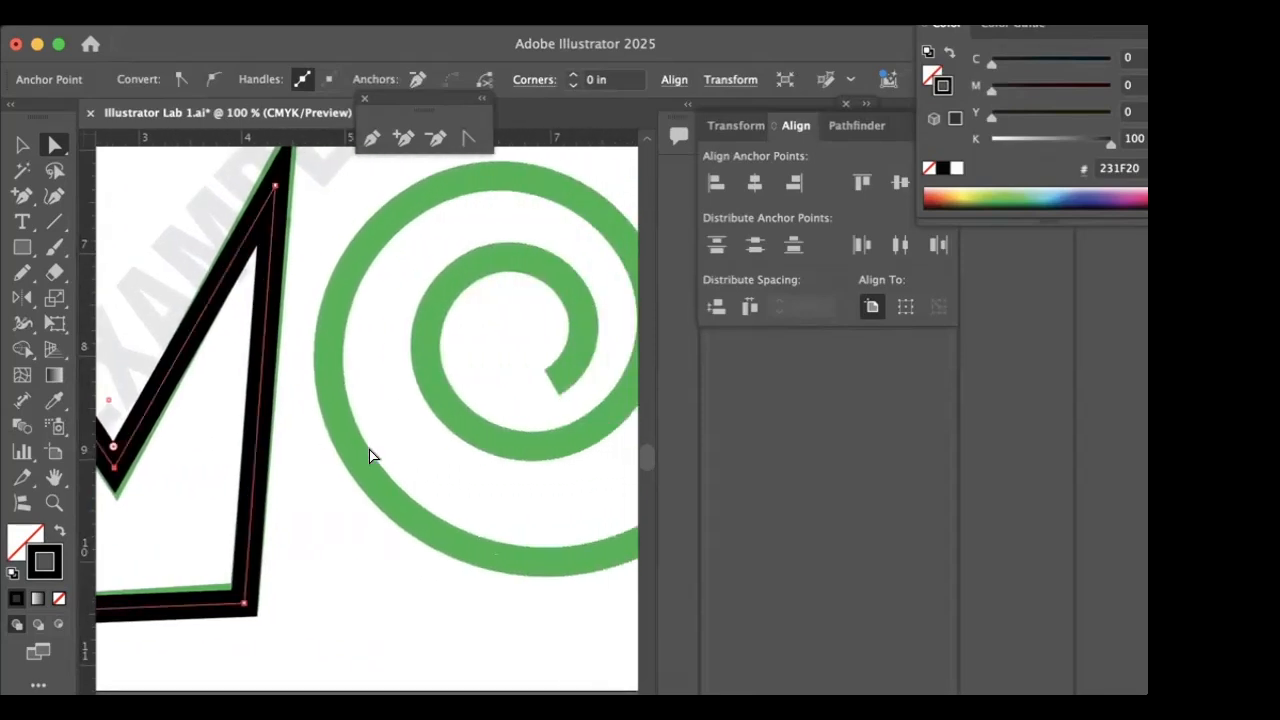
scroll(369, 450, "left", 3)
scroll(369, 450, "up", 2)
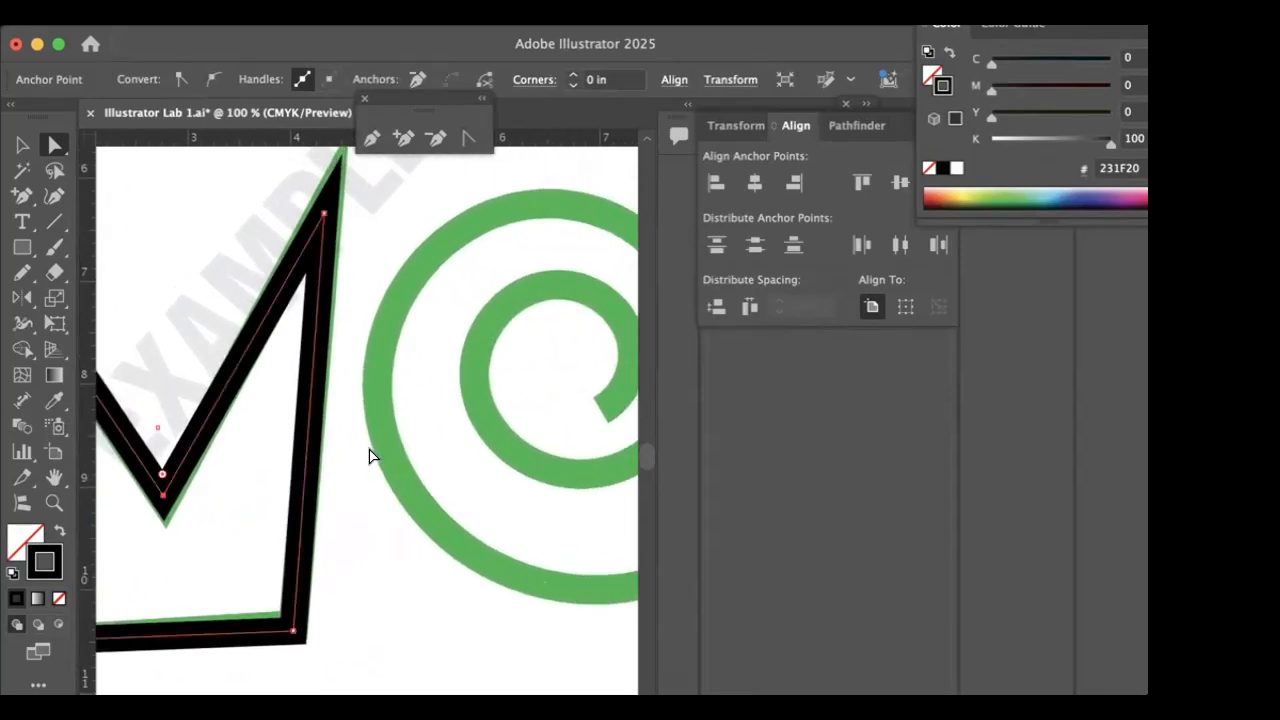
key("super+minus")
scroll(390, 470, "right", 6)
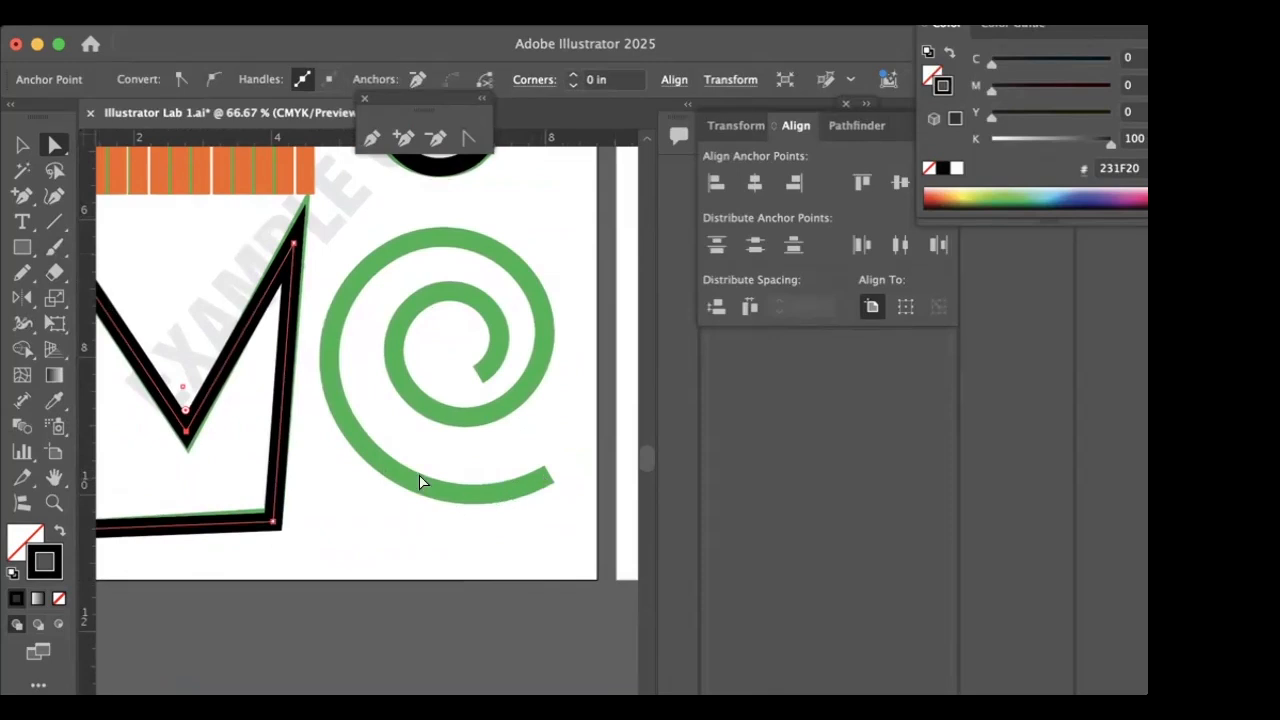
left_click(56, 222)
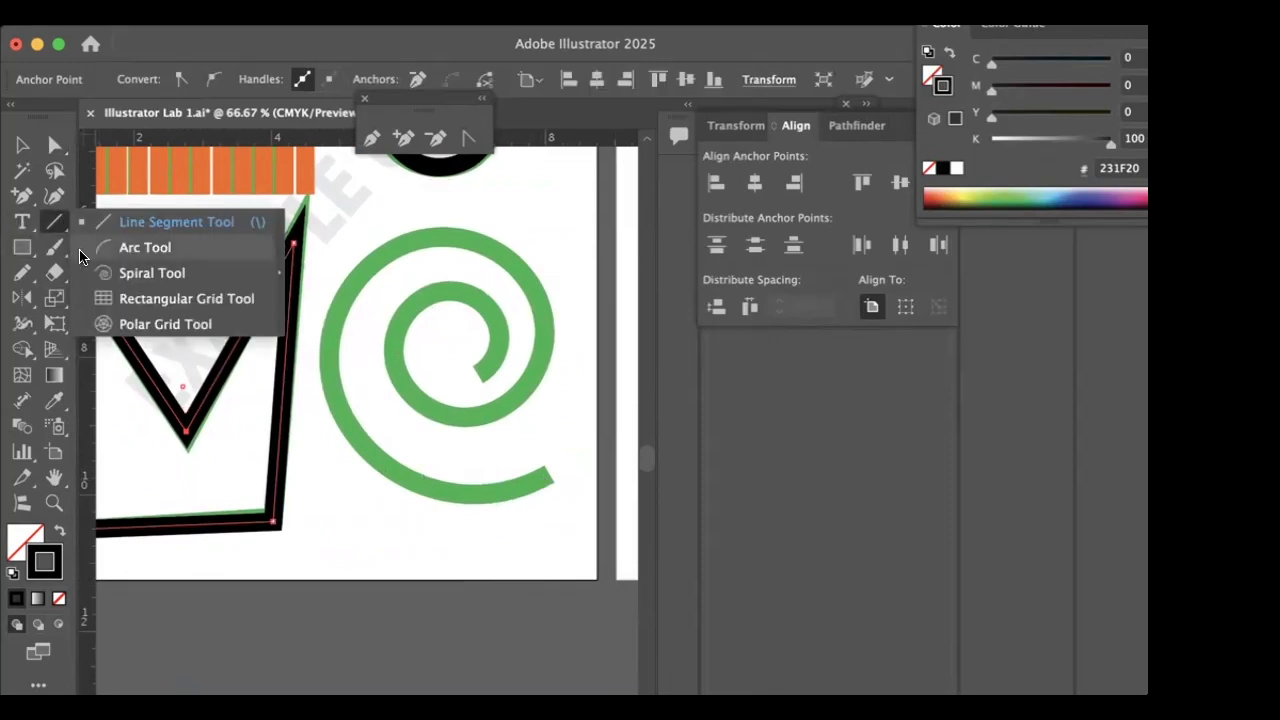
left_click(150, 273)
left_click_drag(528, 472, 630, 568)
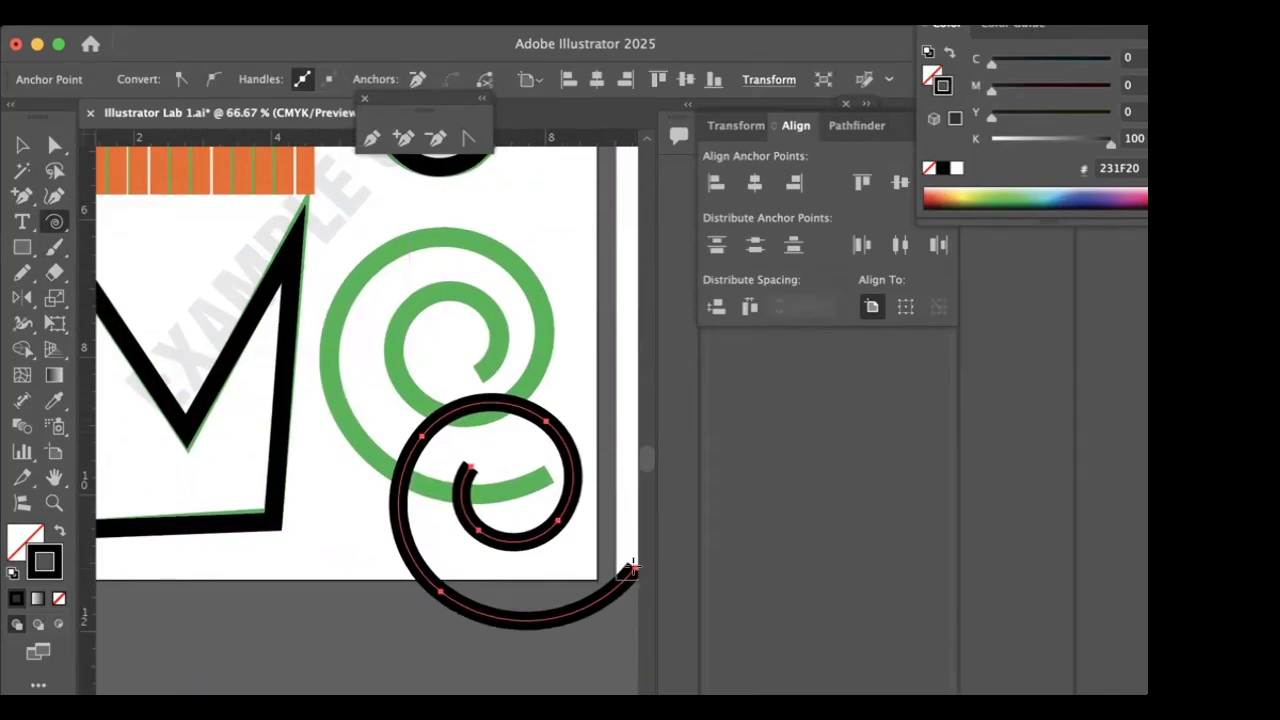
key("Up")
key("Up")
key("Up")
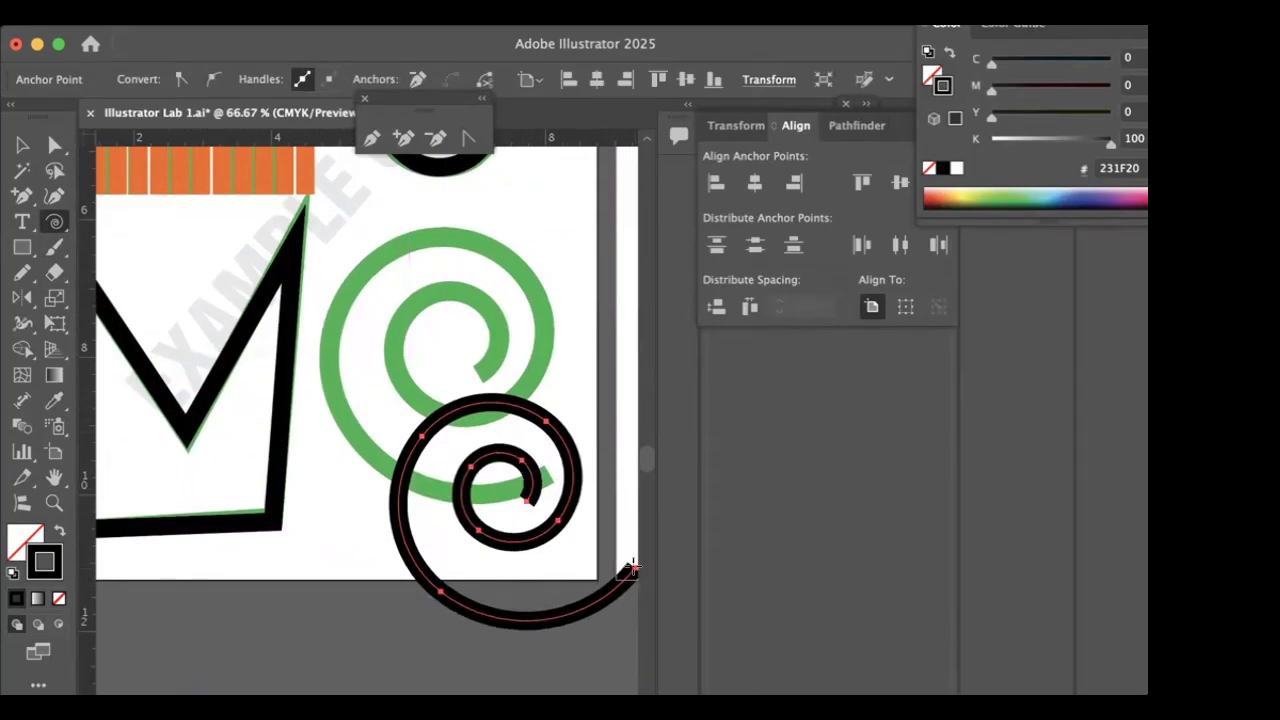
left_click_drag(630, 568, 630, 568)
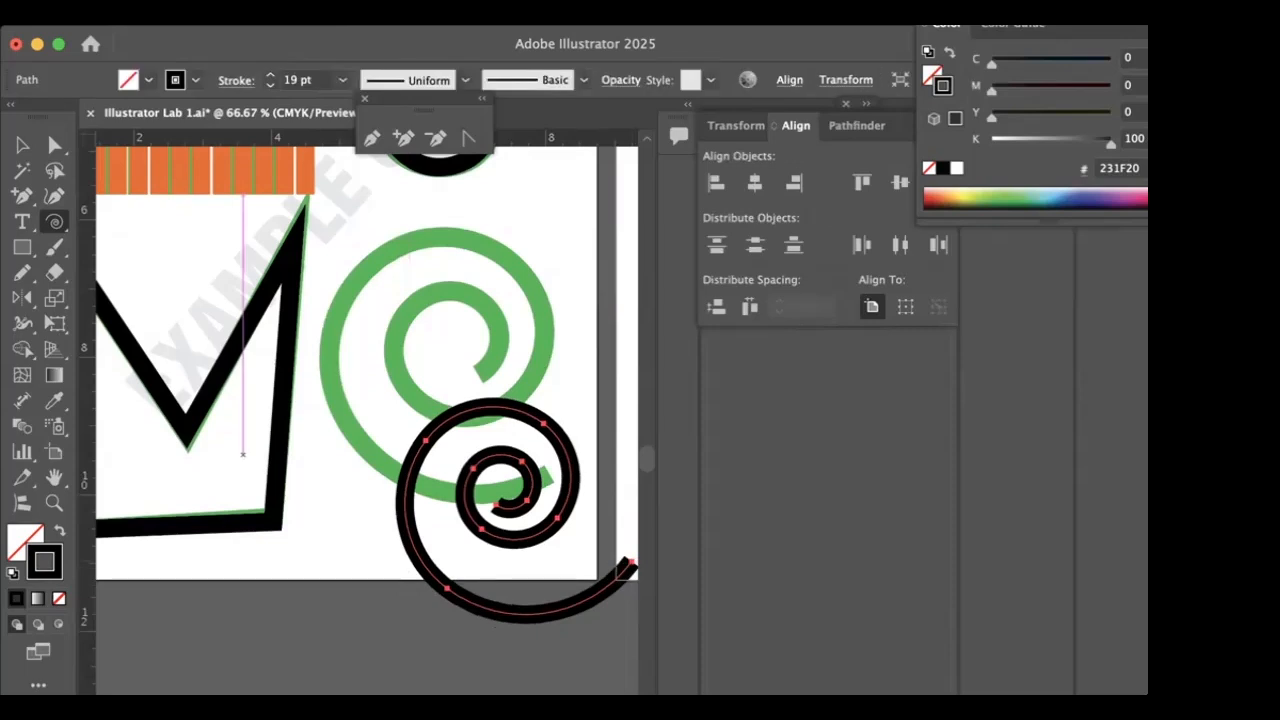
- Move the trial spiral over the green example to compare them, and delete it
key("v")
left_click_drag(500, 466, 442, 315)
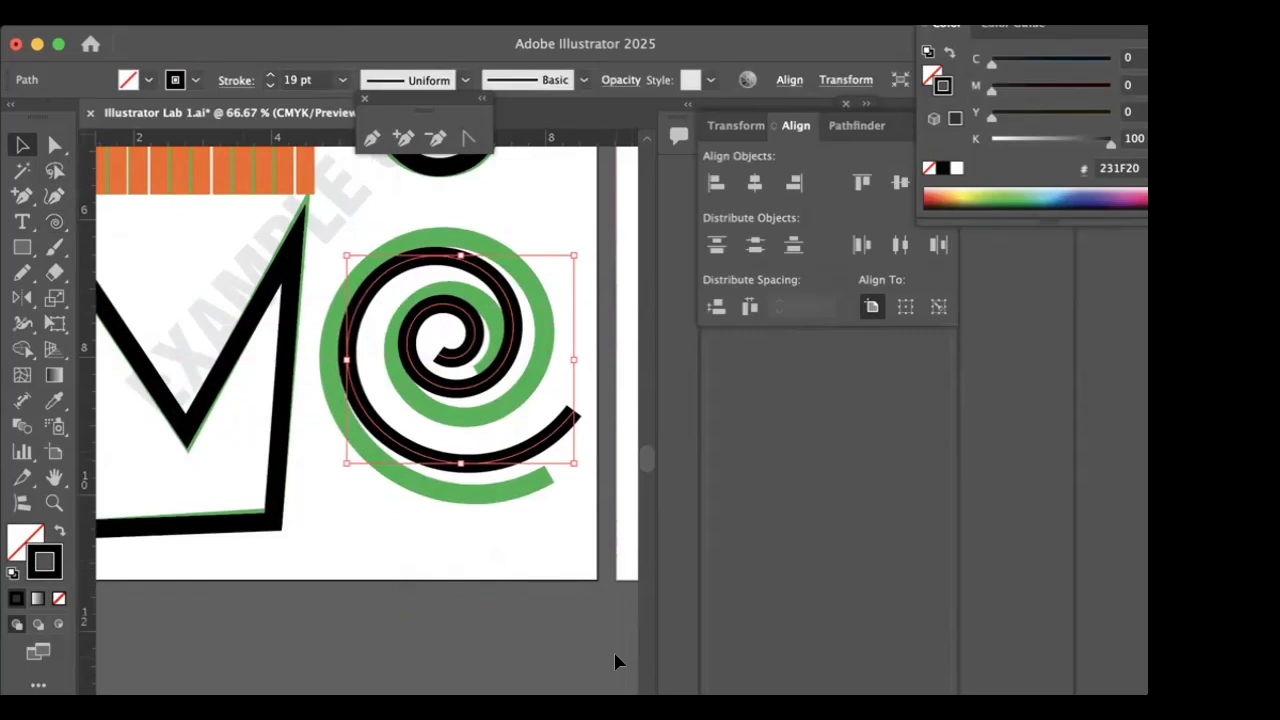
key("Delete")
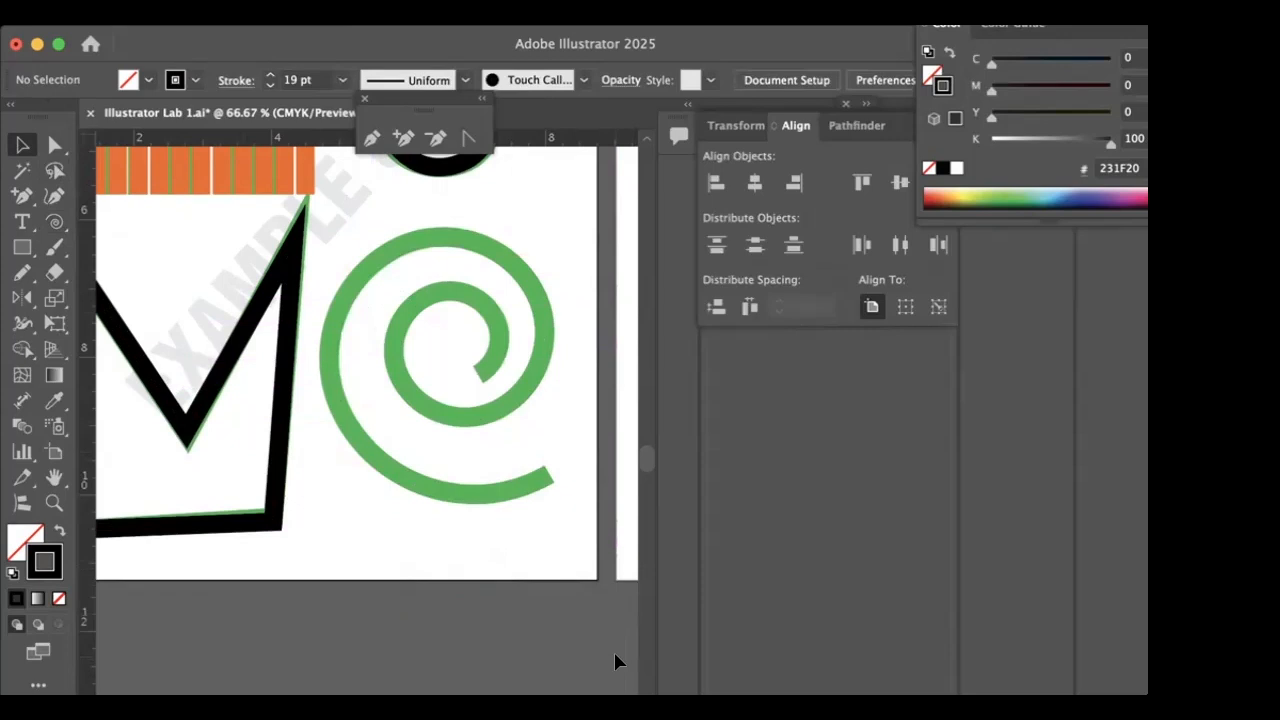
- Try drawing a larger spiral from the green spiral's outer end, and delete it
left_click(54, 222)
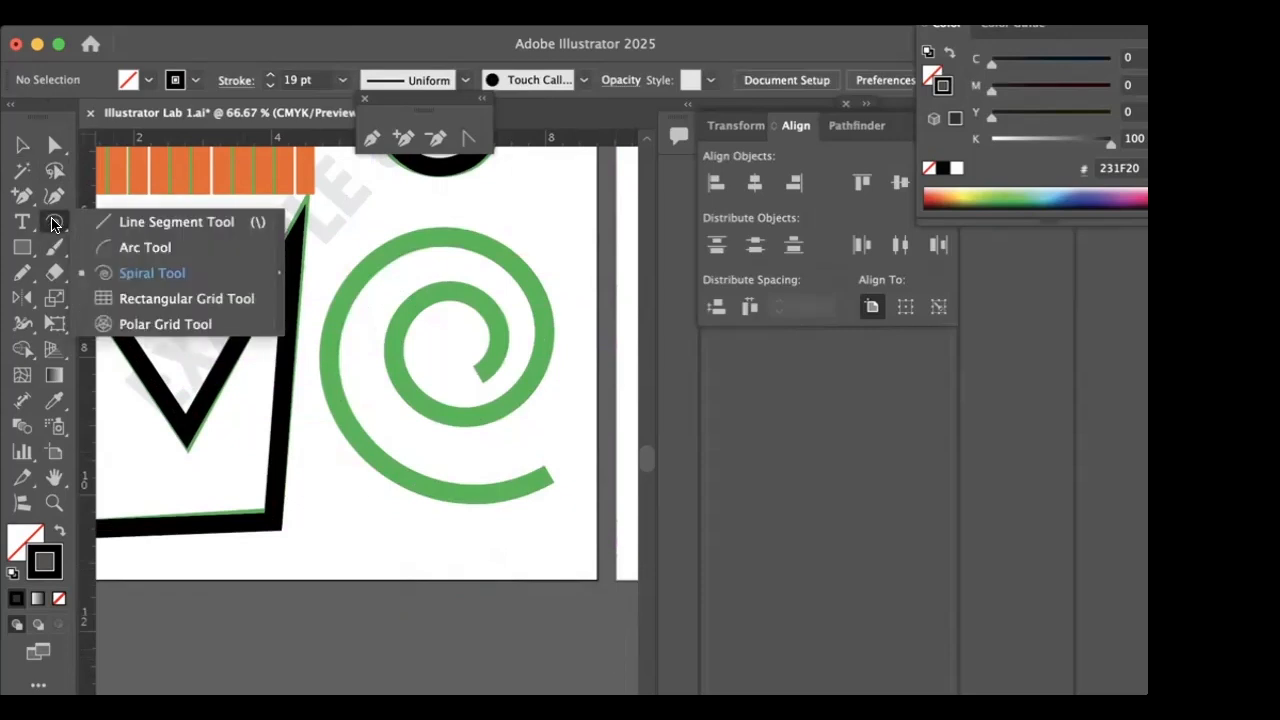
left_click(100, 272)
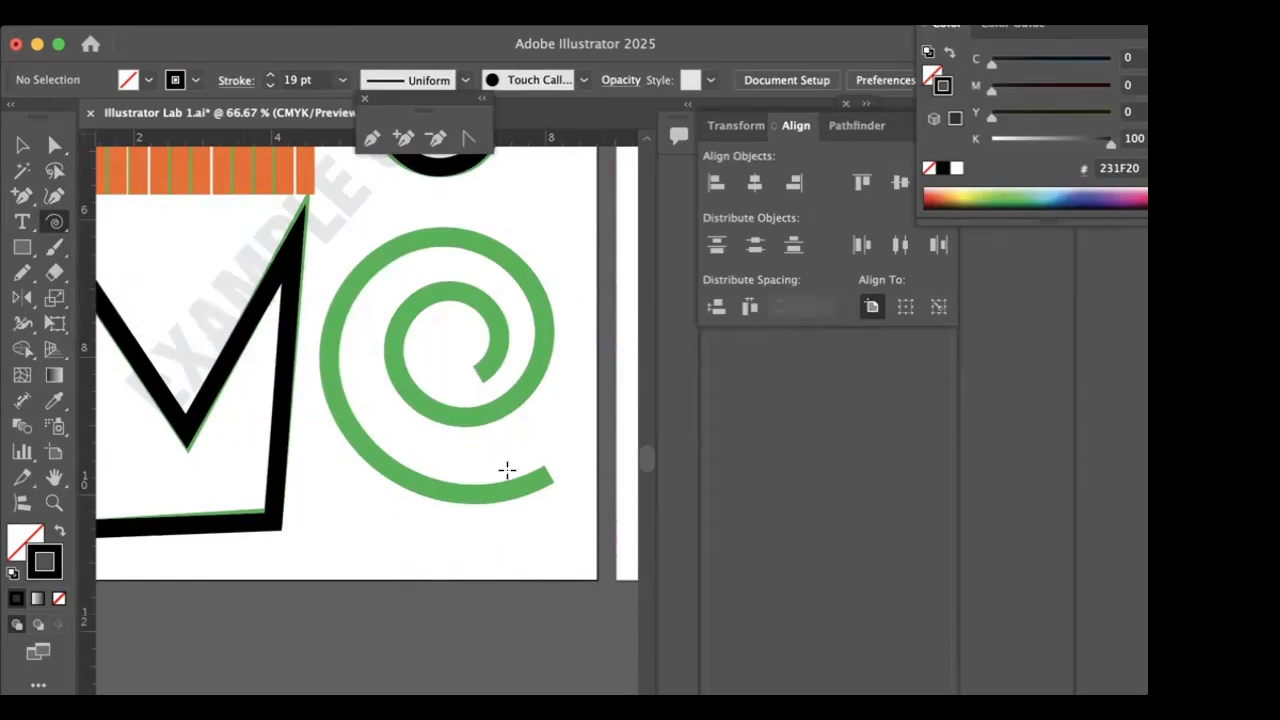
left_click_drag(538, 478, 280, 503)
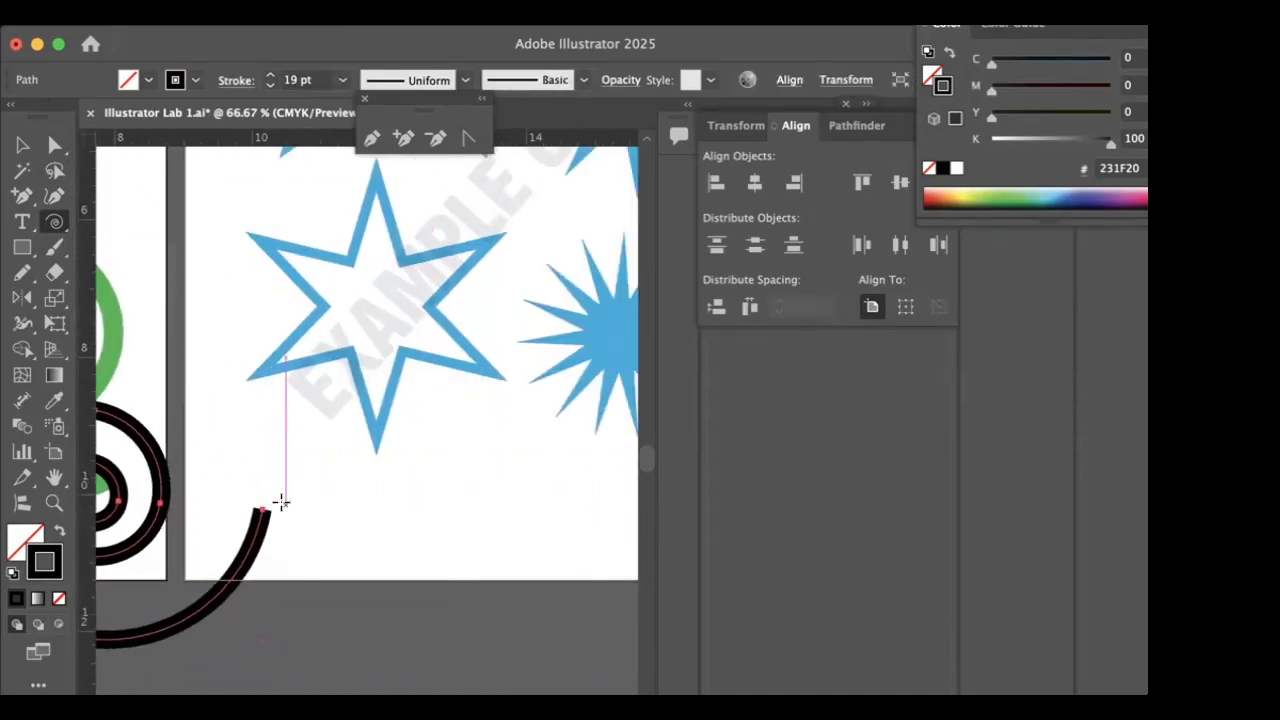
scroll(282, 503, "left", 10)
scroll(283, 502, "right", 2)
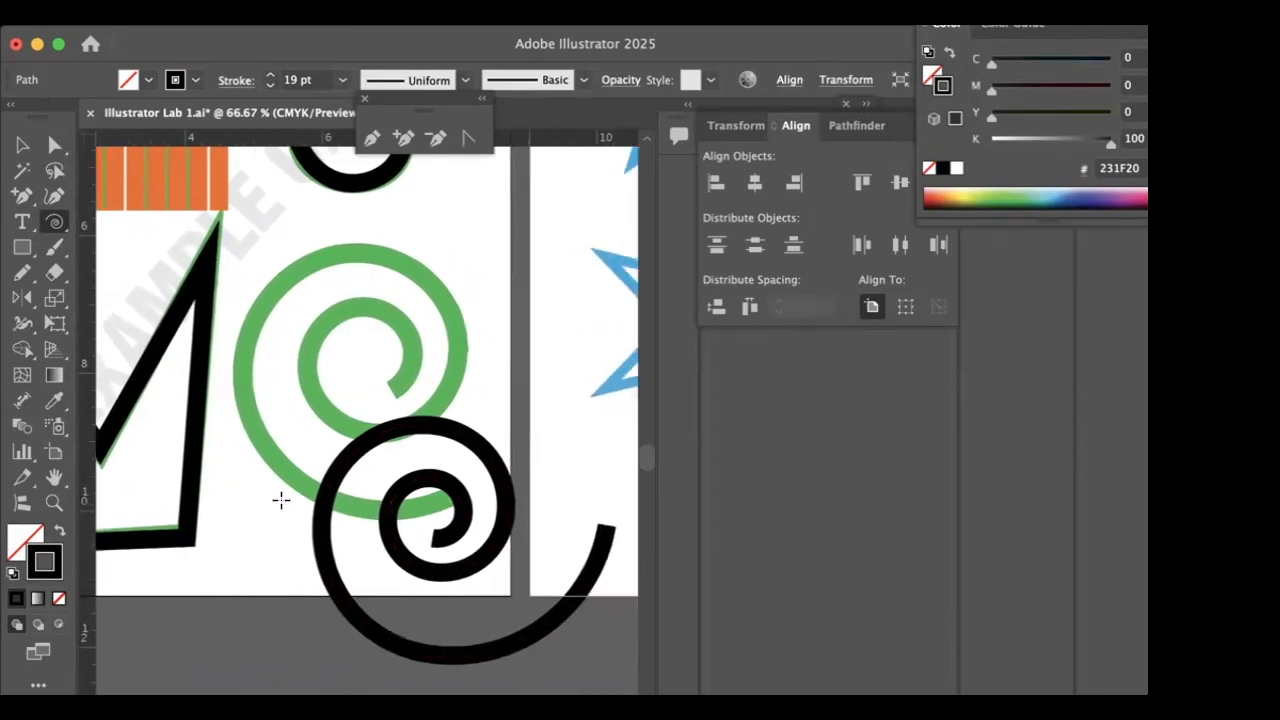
key("Delete")
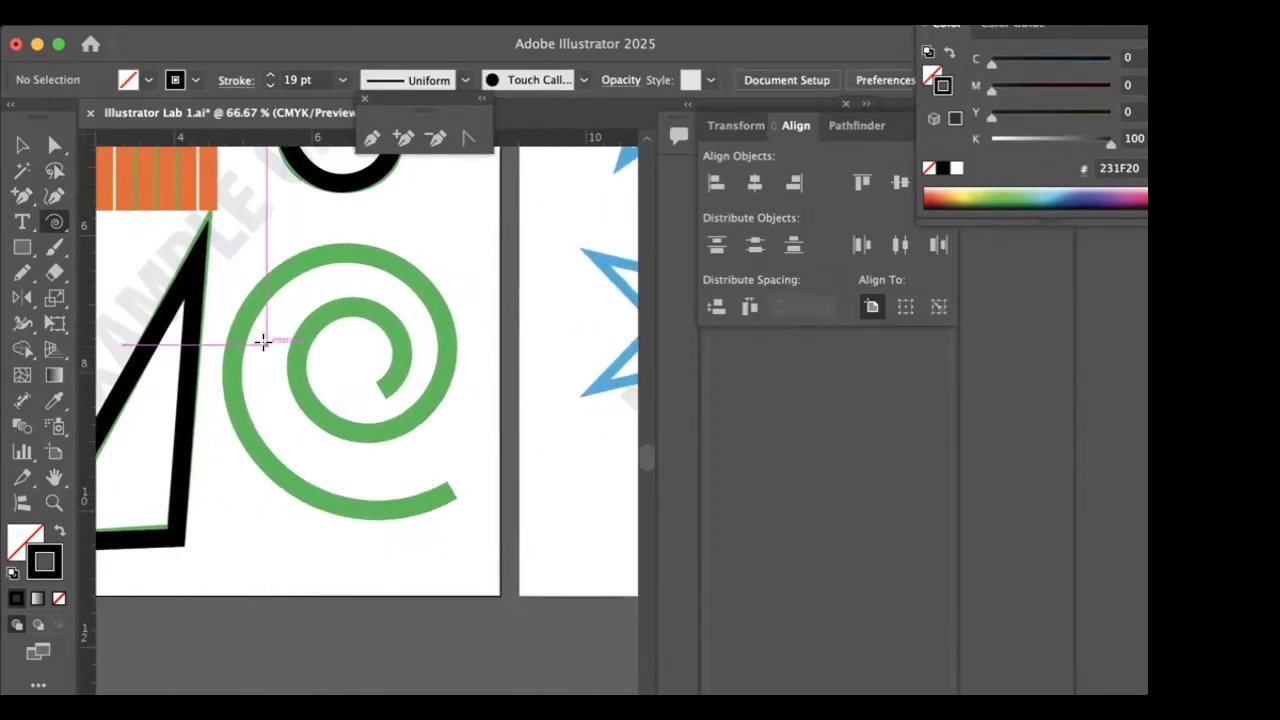
- Draw a spiral about 3.06 by 3.11 in with one inner segment fewer and place it over the green spiral example
left_click_drag(445, 508, 530, 610)
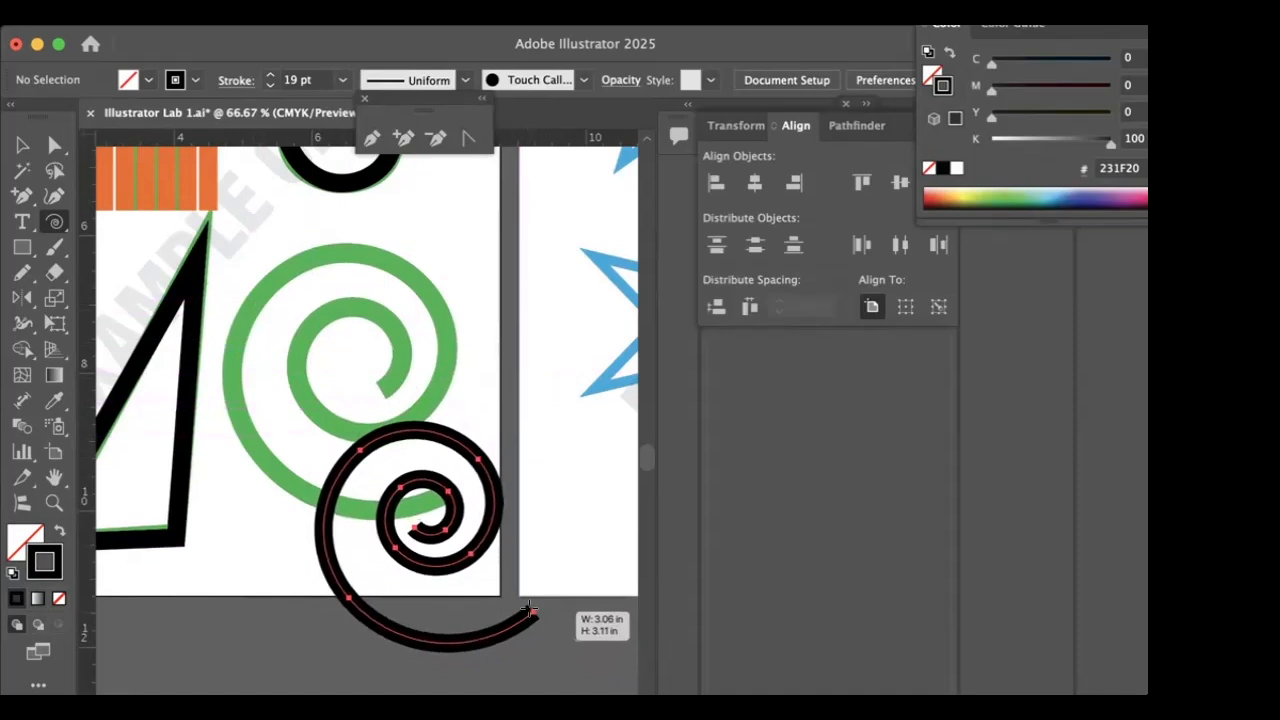
key("Down")
left_click_drag(530, 610, 530, 610)
key("v")
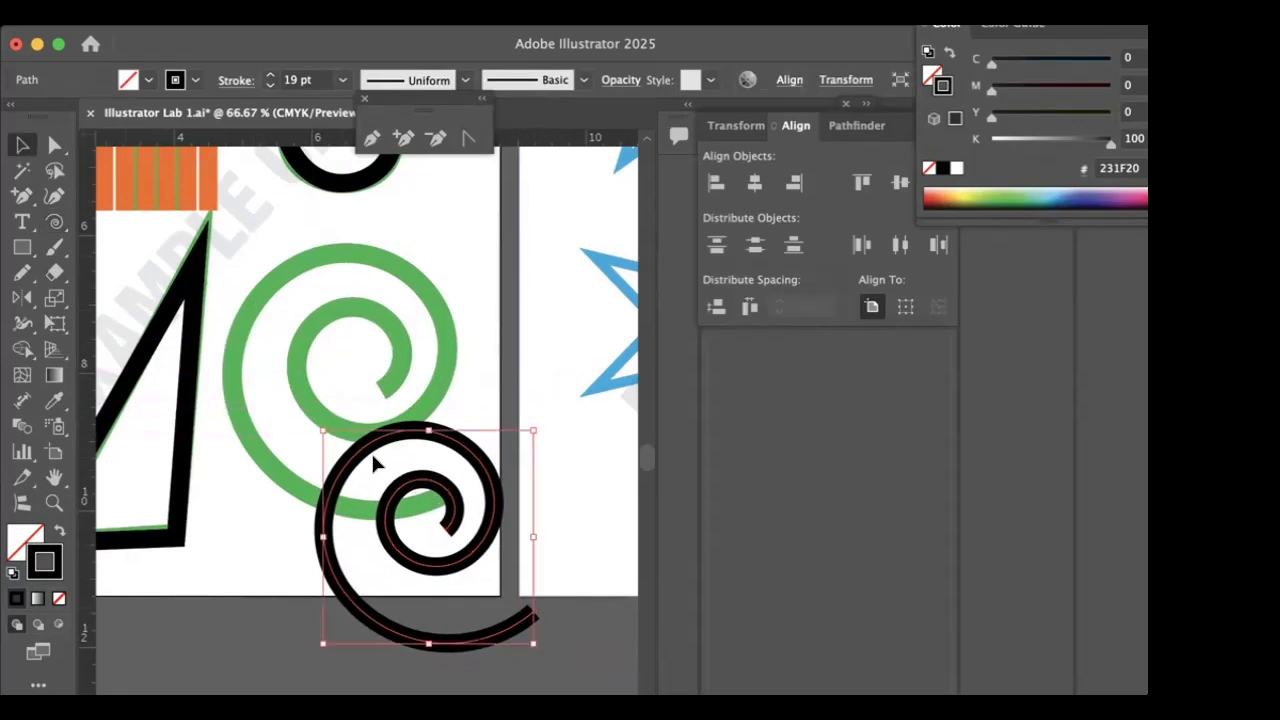
left_click_drag(372, 457, 283, 316)
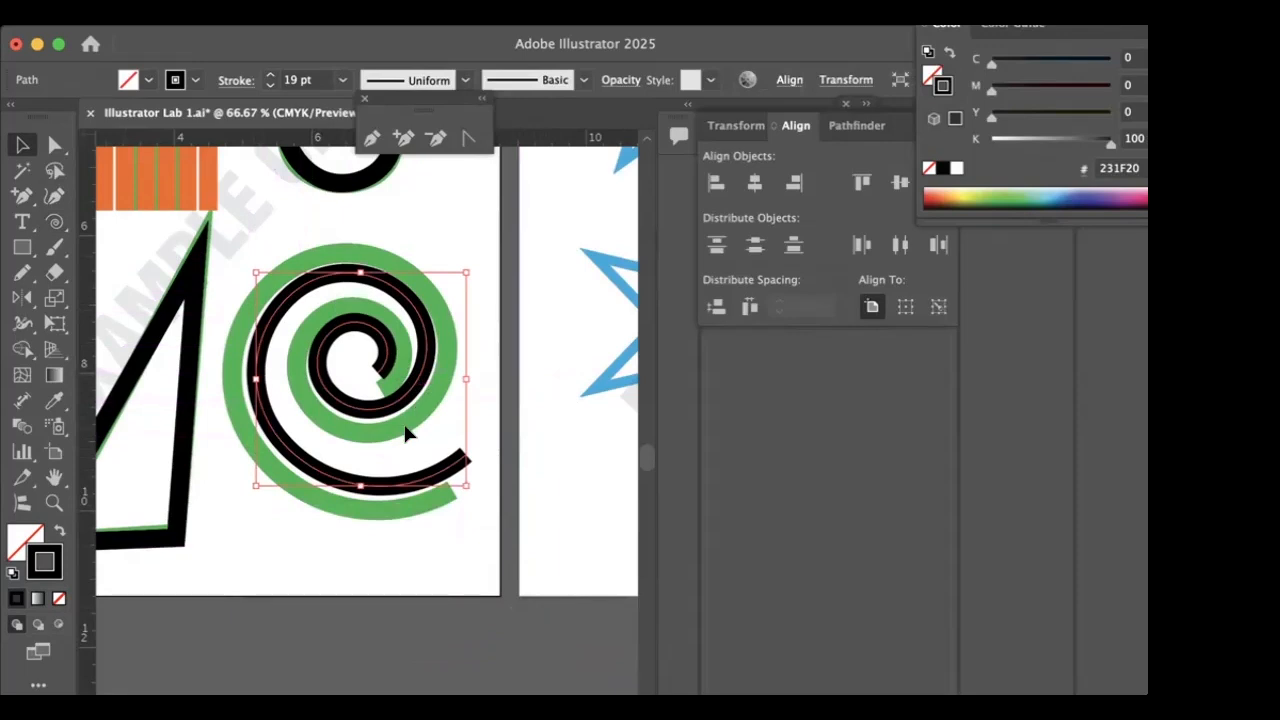
- Bring the blue star examples on the next artboard into view
scroll(388, 405, "right", 10)
scroll(386, 403, "right", 5)
scroll(386, 403, "up", 5)
scroll(386, 403, "left", 2)
scroll(385, 401, "up", 3)
scroll(385, 401, "left", 3)
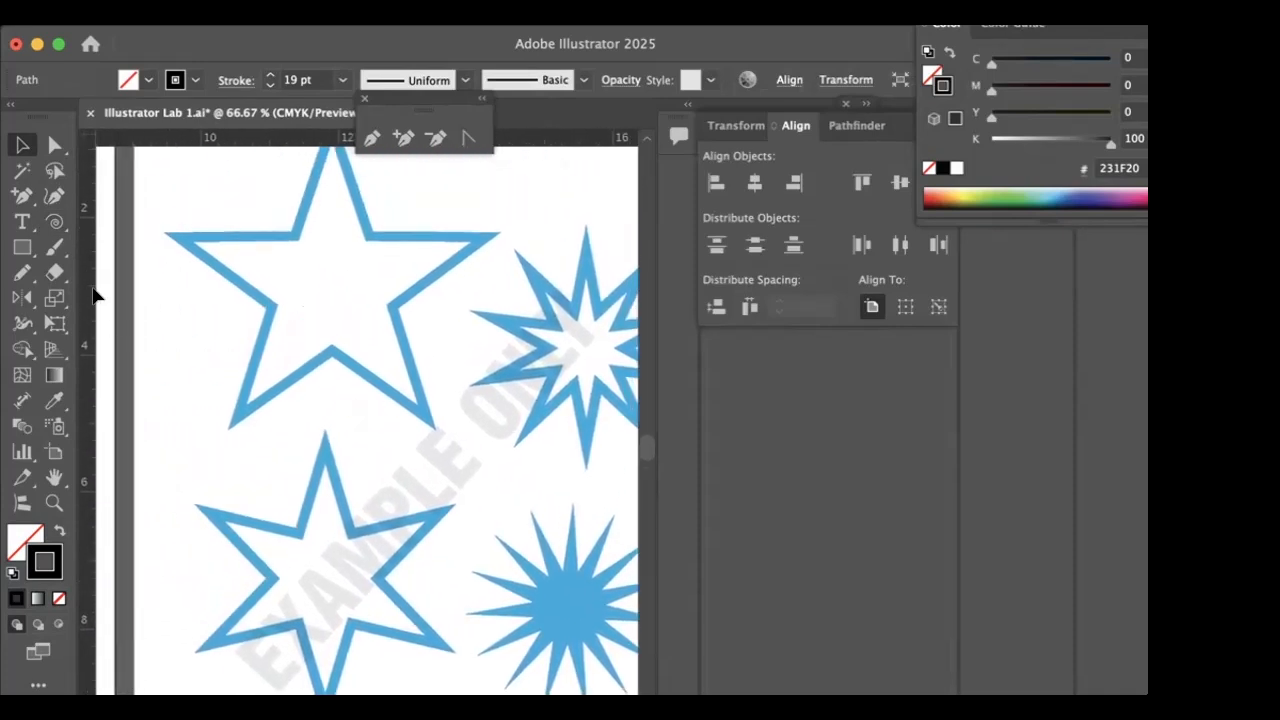
- Draw a five-pointed star with the Star tool and place it over the large five-pointed blue star example
left_click(52, 222)
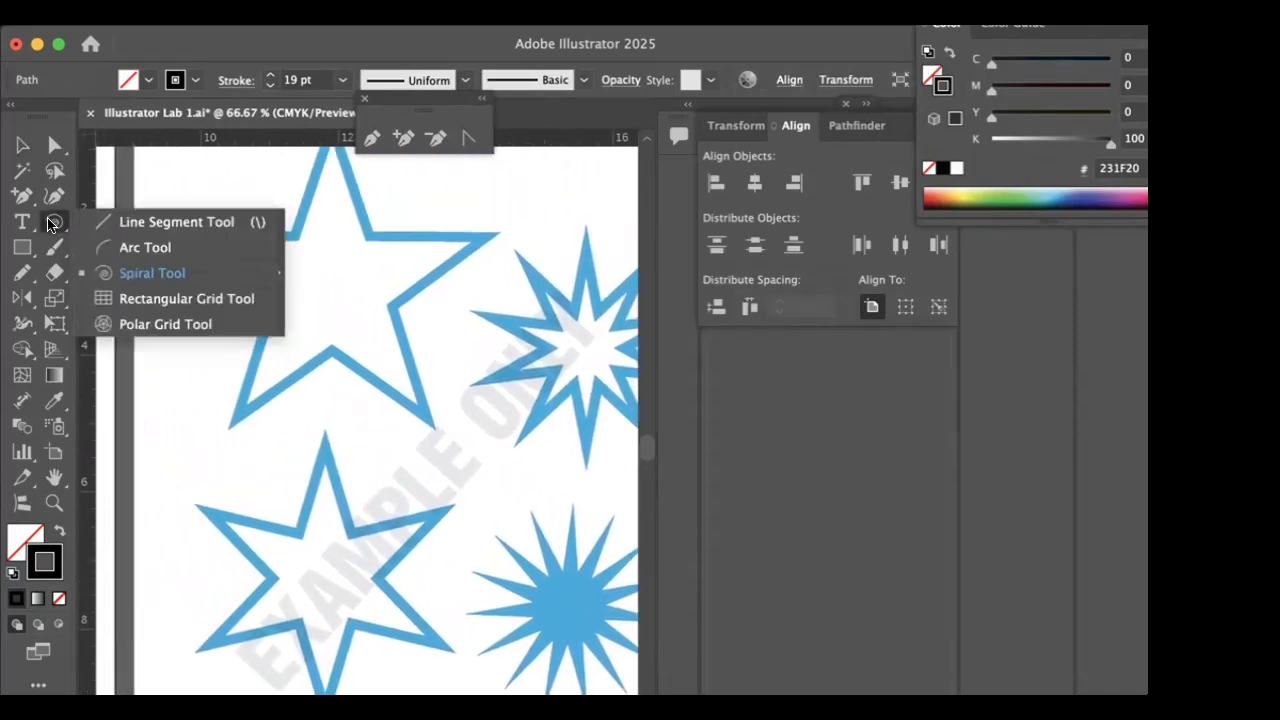
left_click(17, 243)
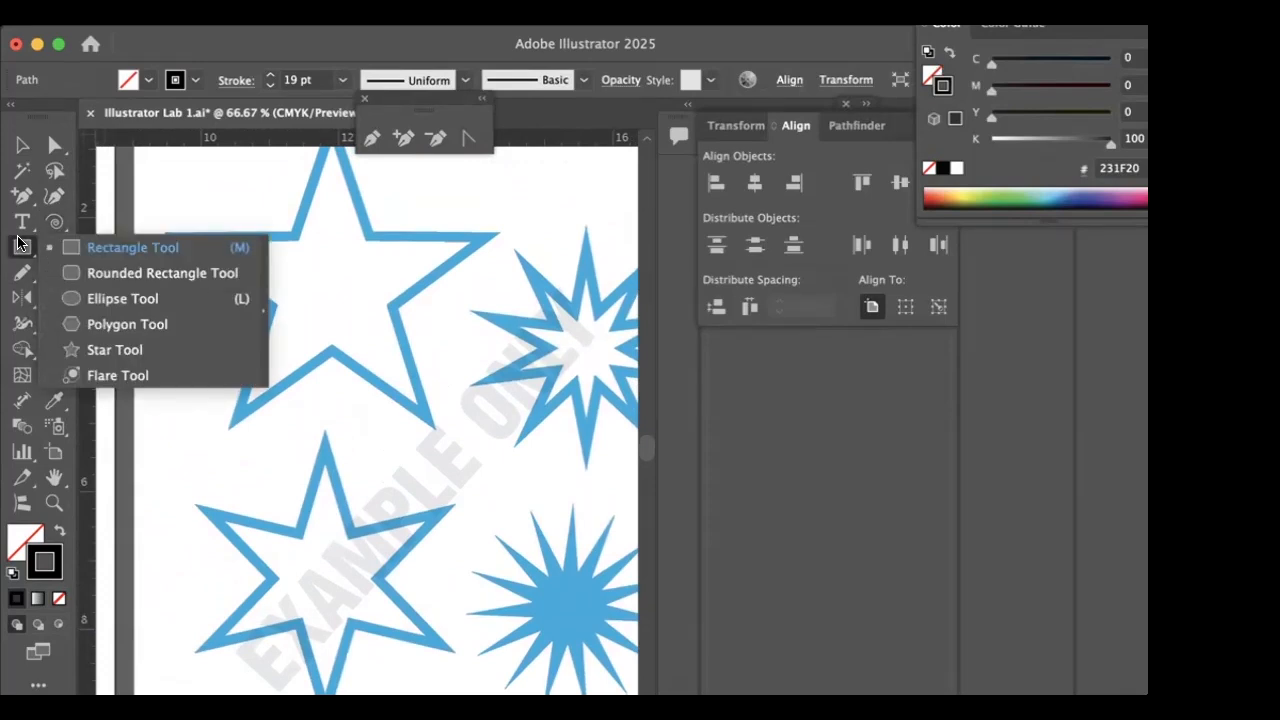
left_click(108, 349)
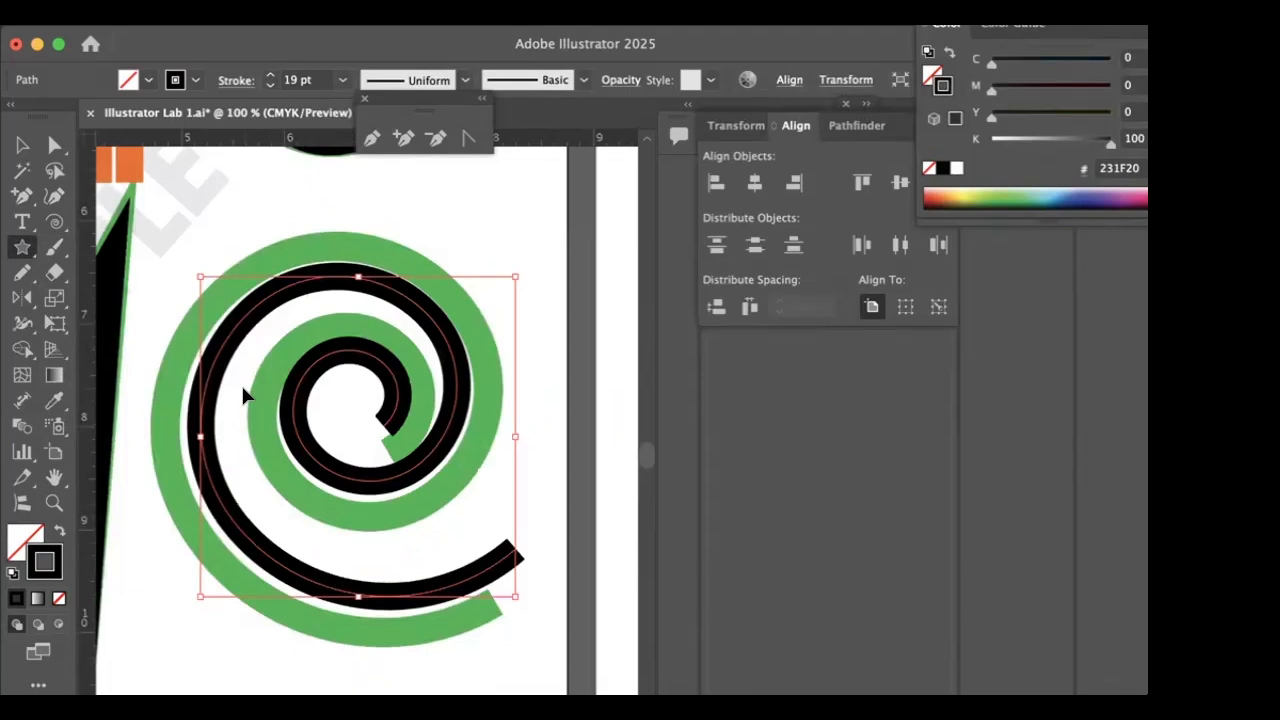
key("super+equal")
key("super+minus")
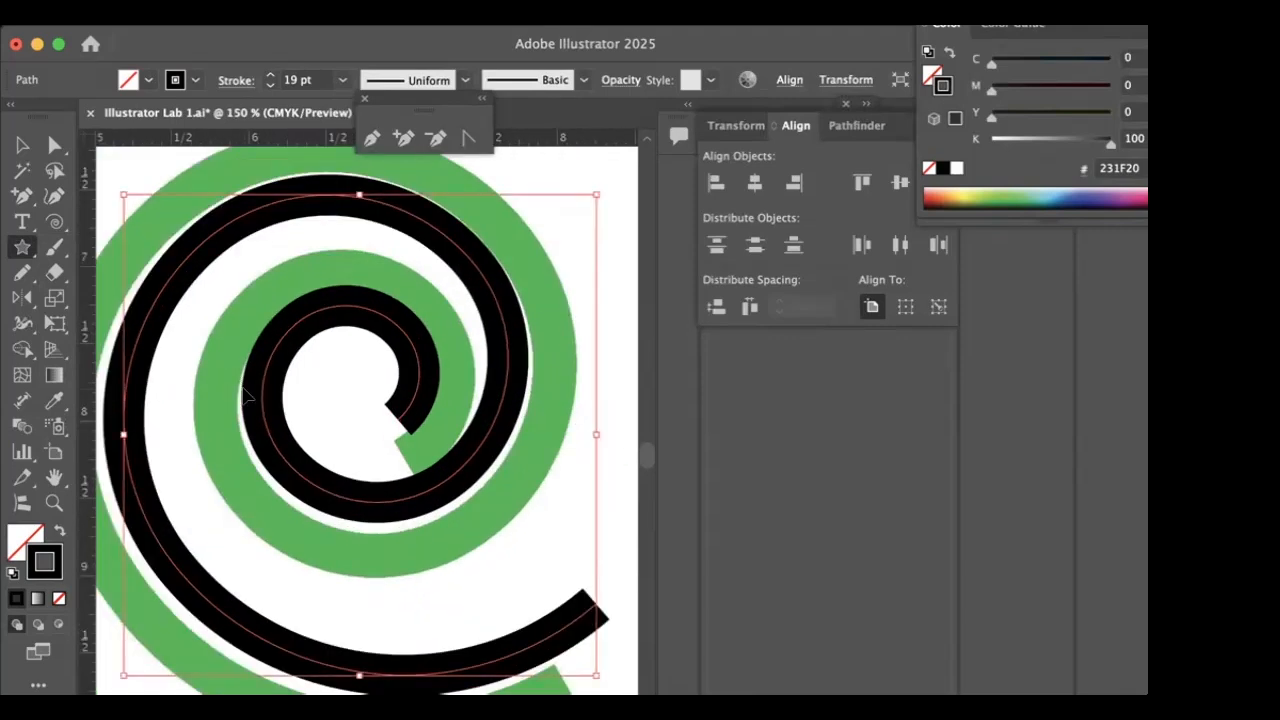
scroll(245, 395, "down", 5)
scroll(240, 387, "right", 5)
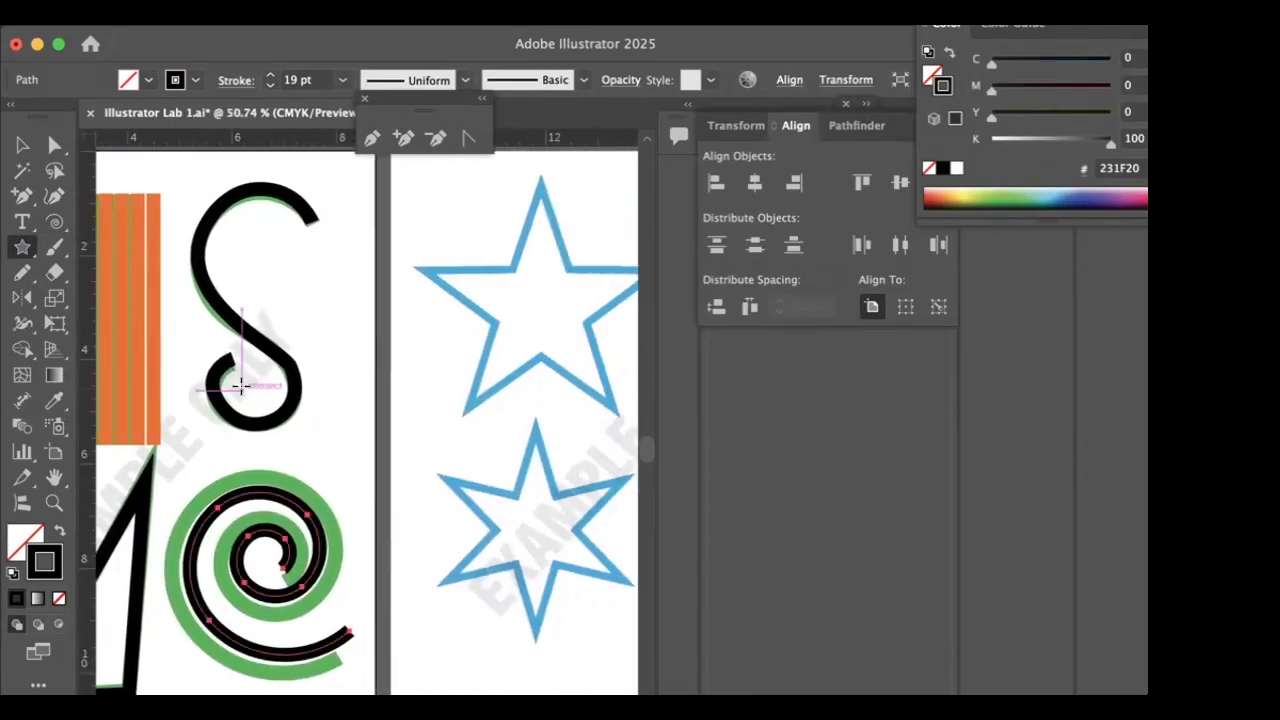
scroll(240, 387, "right", 4)
mouse_move(288, 200)
left_mouse_down()
mouse_move(318, 275)
mouse_move(365, 300)
left_mouse_up()
key("v")
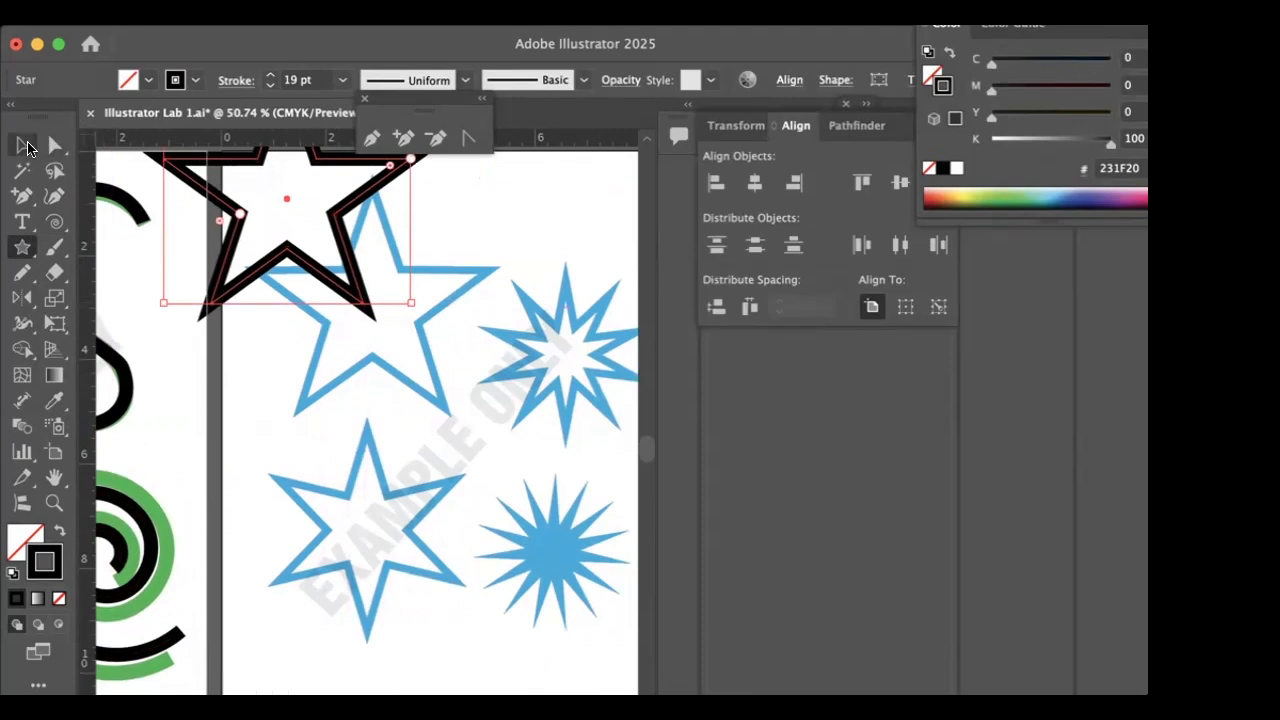
left_click_drag(283, 198, 363, 310)
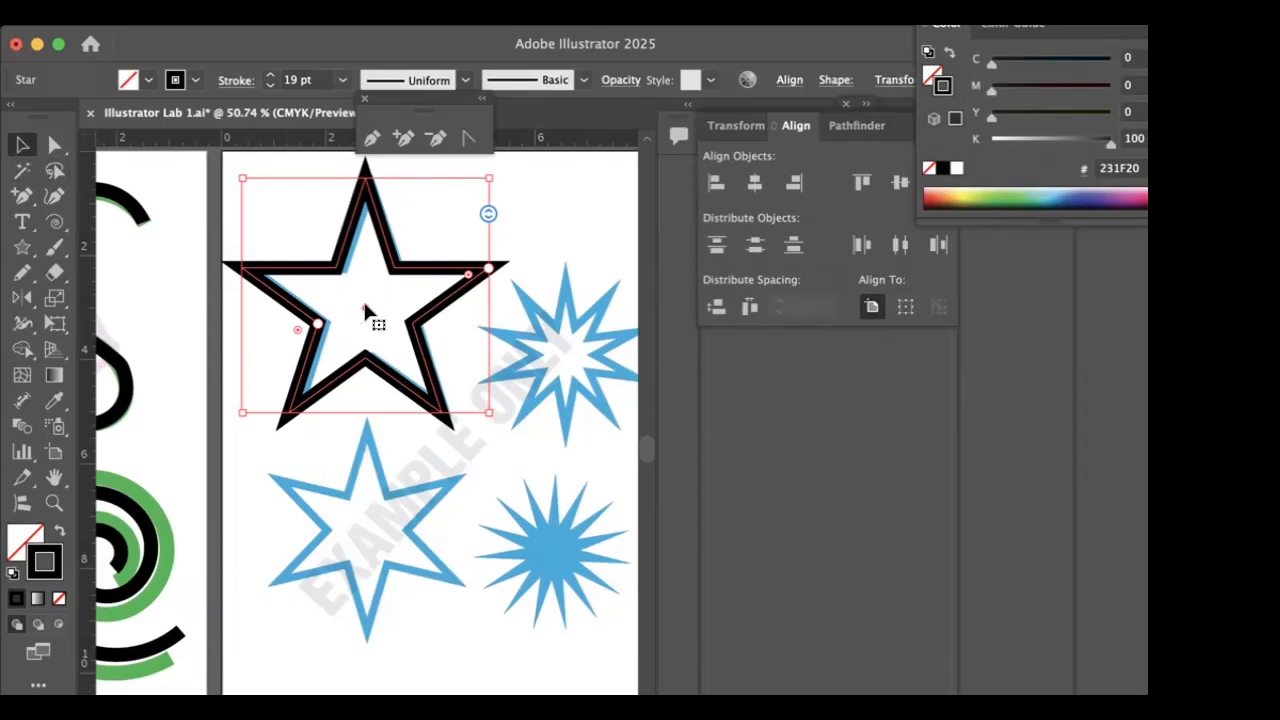
- Duplicate the star onto the six-pointed blue example below, set the copy to 6 points and align it with the example
left_click_drag(364, 305, 363, 568)
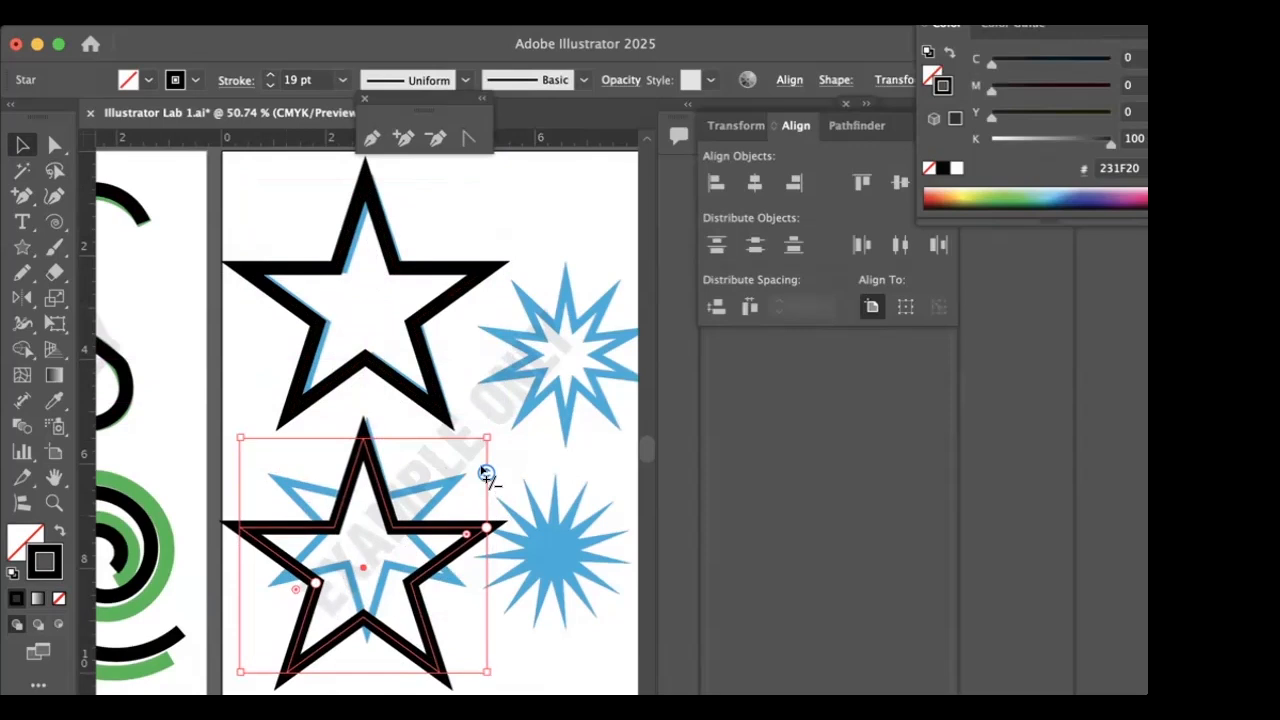
mouse_move(485, 472)
left_mouse_down()
mouse_move(489, 460)
mouse_move(486, 490)
left_mouse_up()
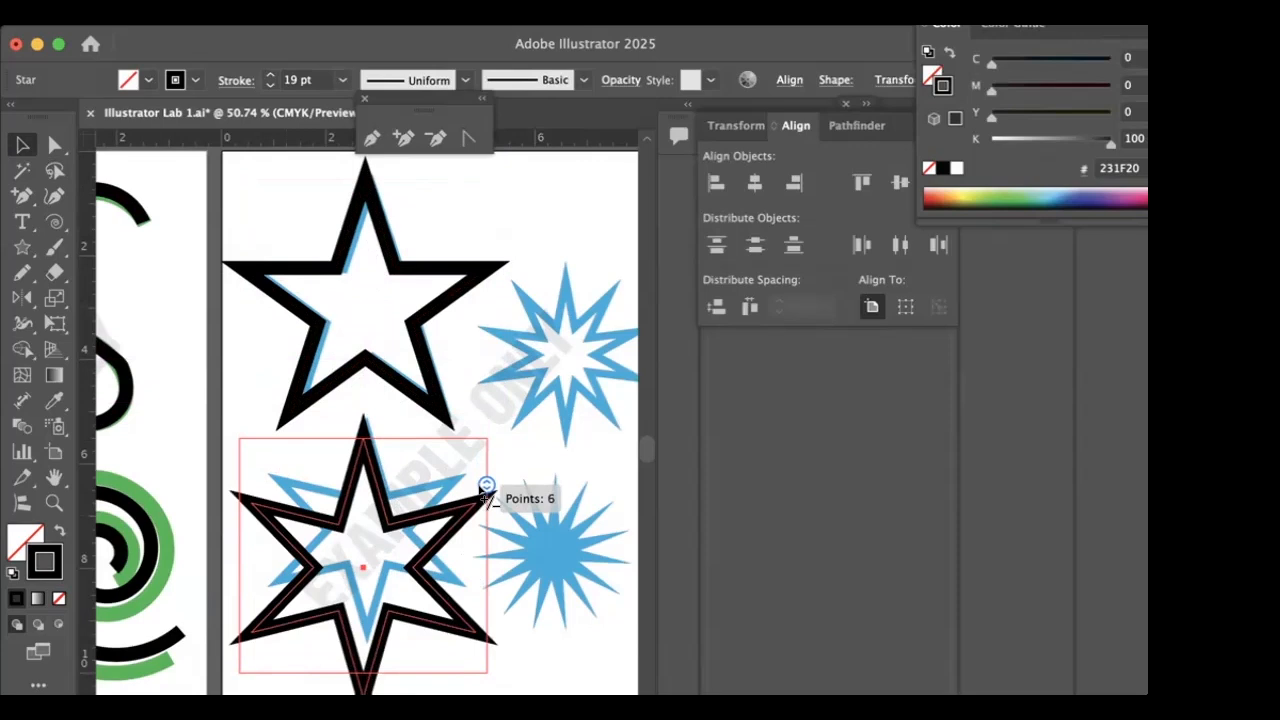
left_click_drag(486, 490, 480, 491)
left_click_drag(413, 522, 420, 497)
- Duplicate the six-pointed star onto the outlined blue starburst, scale the copy down and increase it to 11 points
scroll(429, 509, "right", 5)
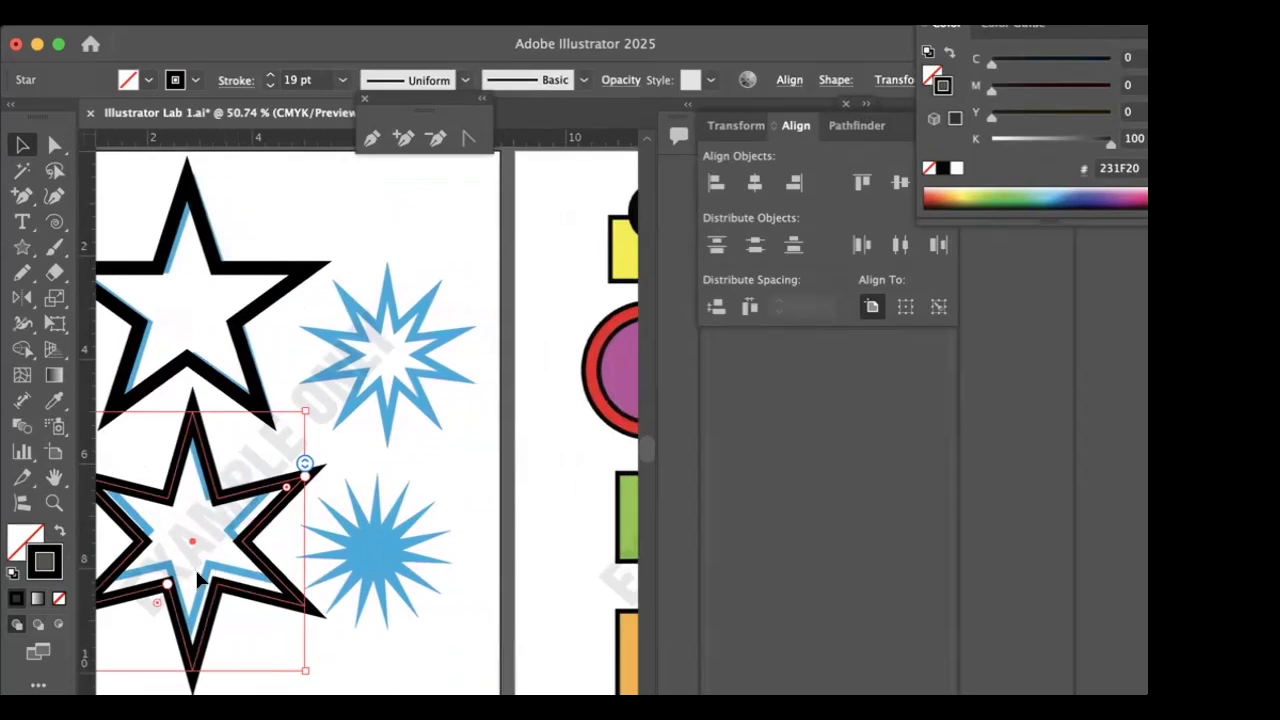
left_click_drag(198, 542, 384, 360)
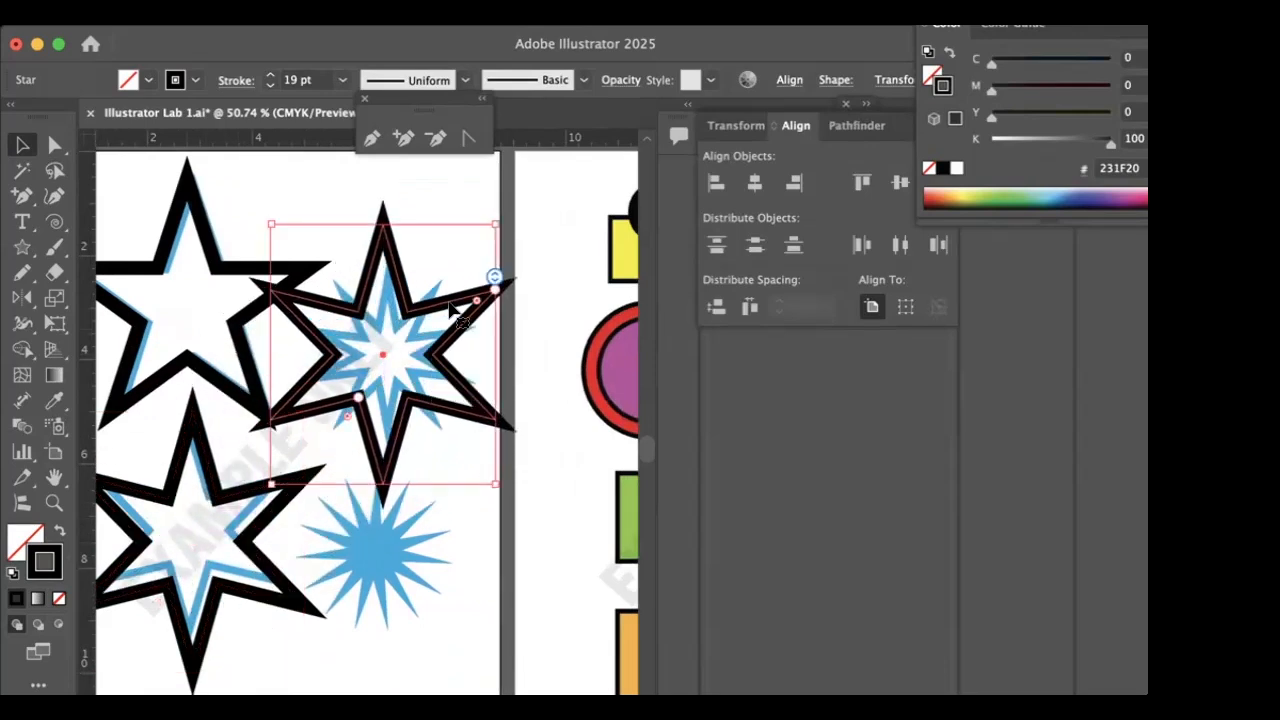
left_click_drag(266, 220, 336, 300)
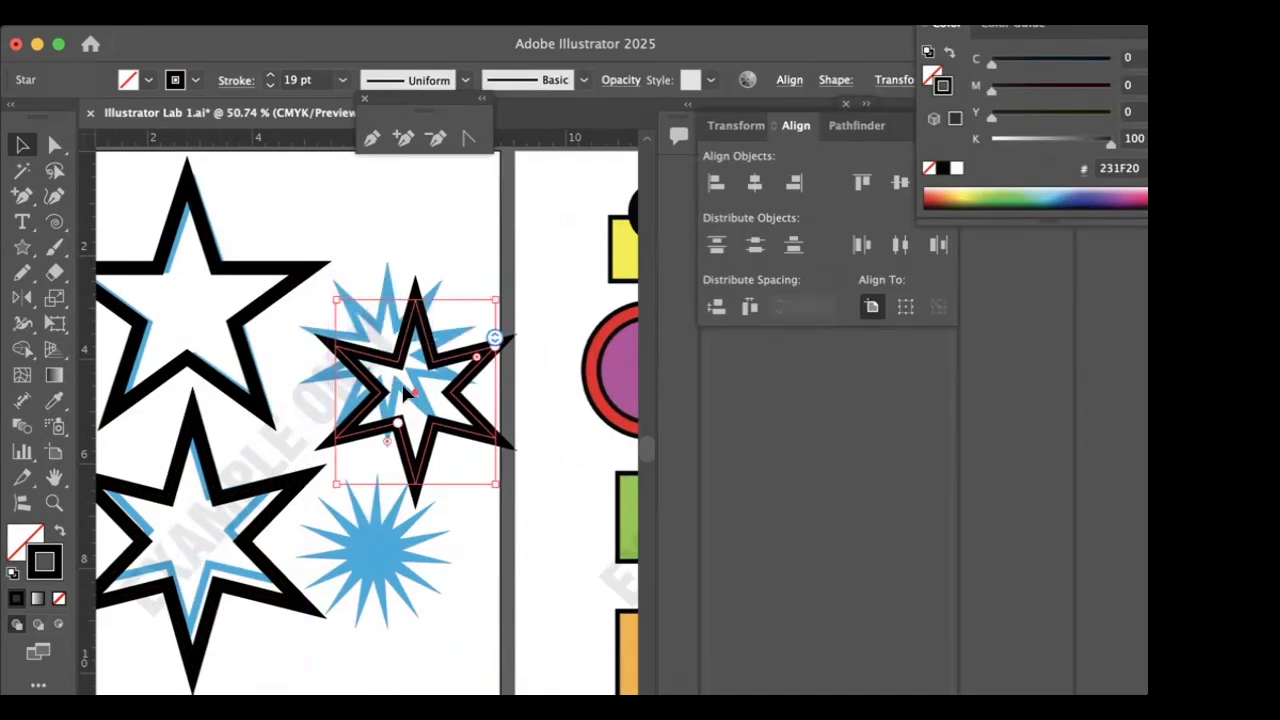
left_click_drag(415, 392, 388, 390)
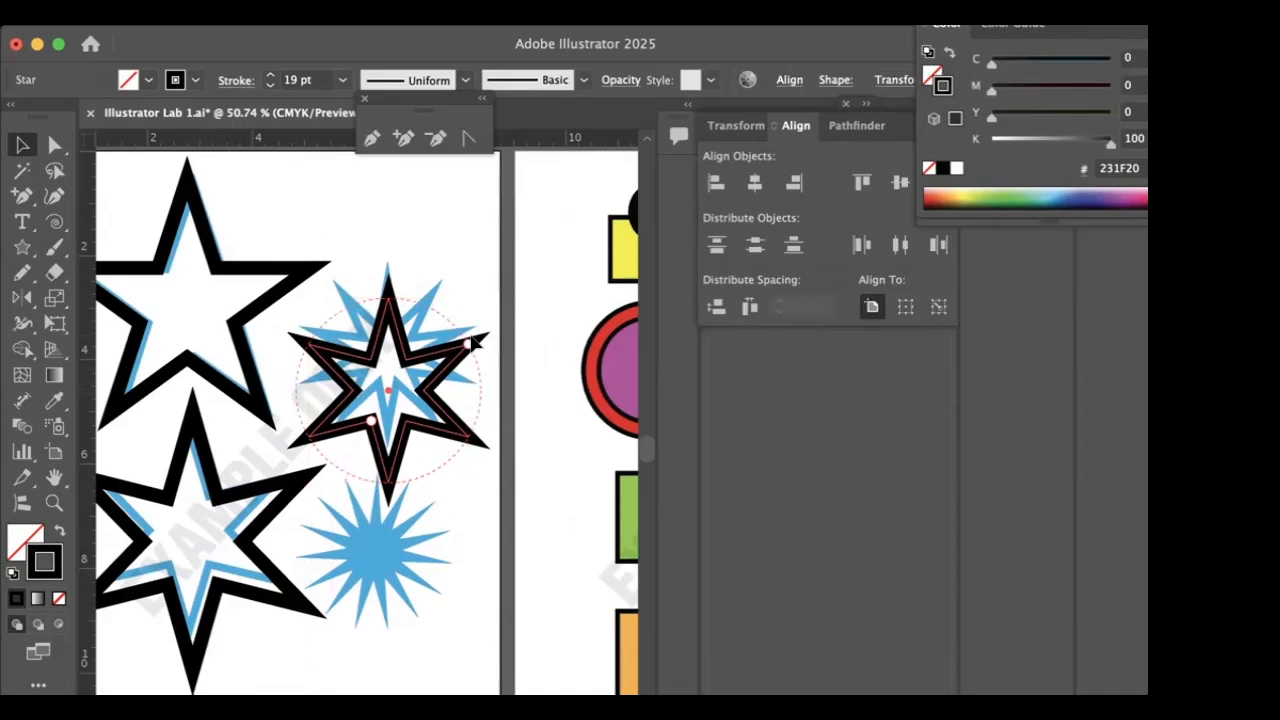
left_click_drag(469, 325, 467, 388)
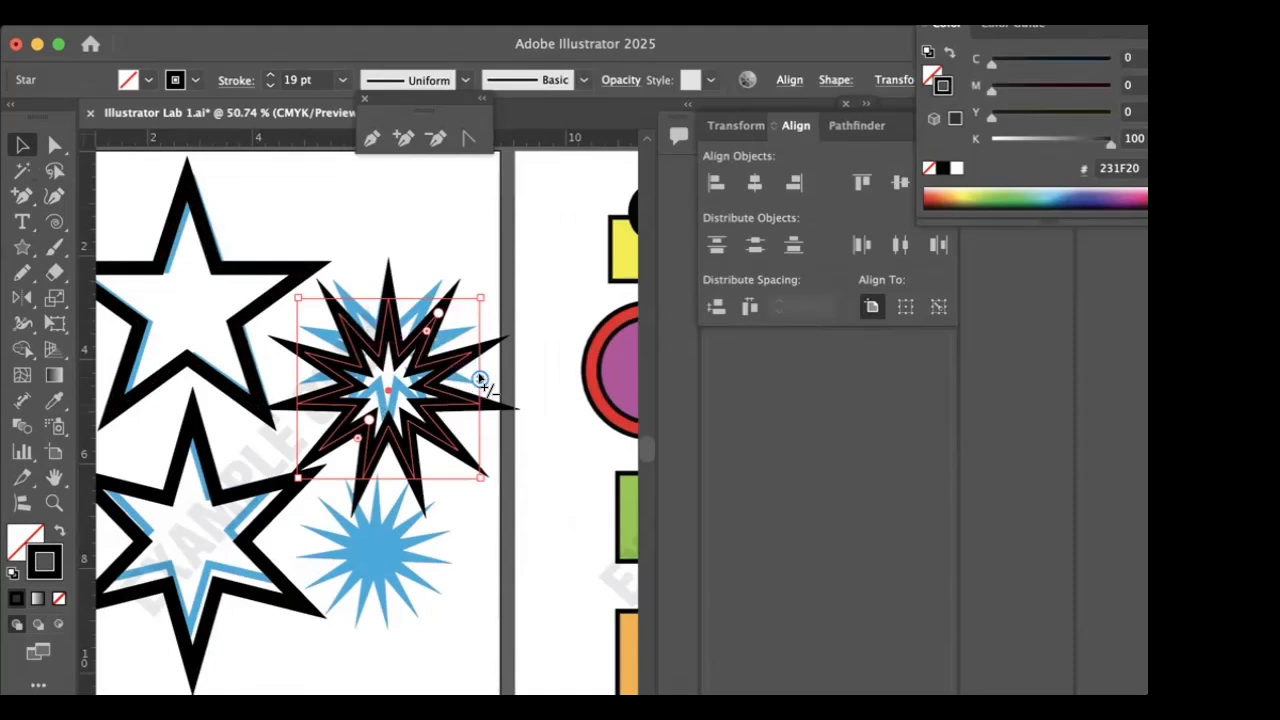
mouse_move(368, 421)
left_mouse_down()
mouse_move(352, 434)
mouse_move(358, 420)
mouse_move(371, 432)
left_mouse_up()
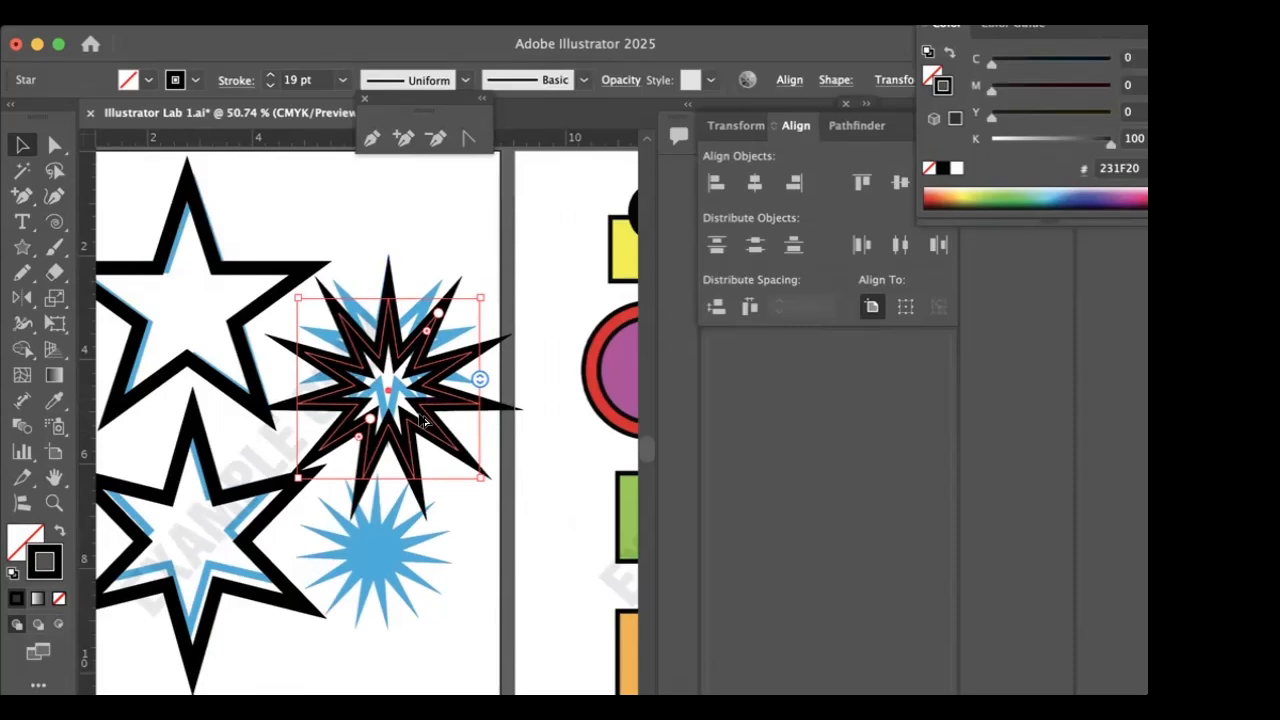
- Duplicate the 11-point star onto the solid blue starburst and swap the copy's fill and stroke
left_click_drag(428, 438, 425, 598)
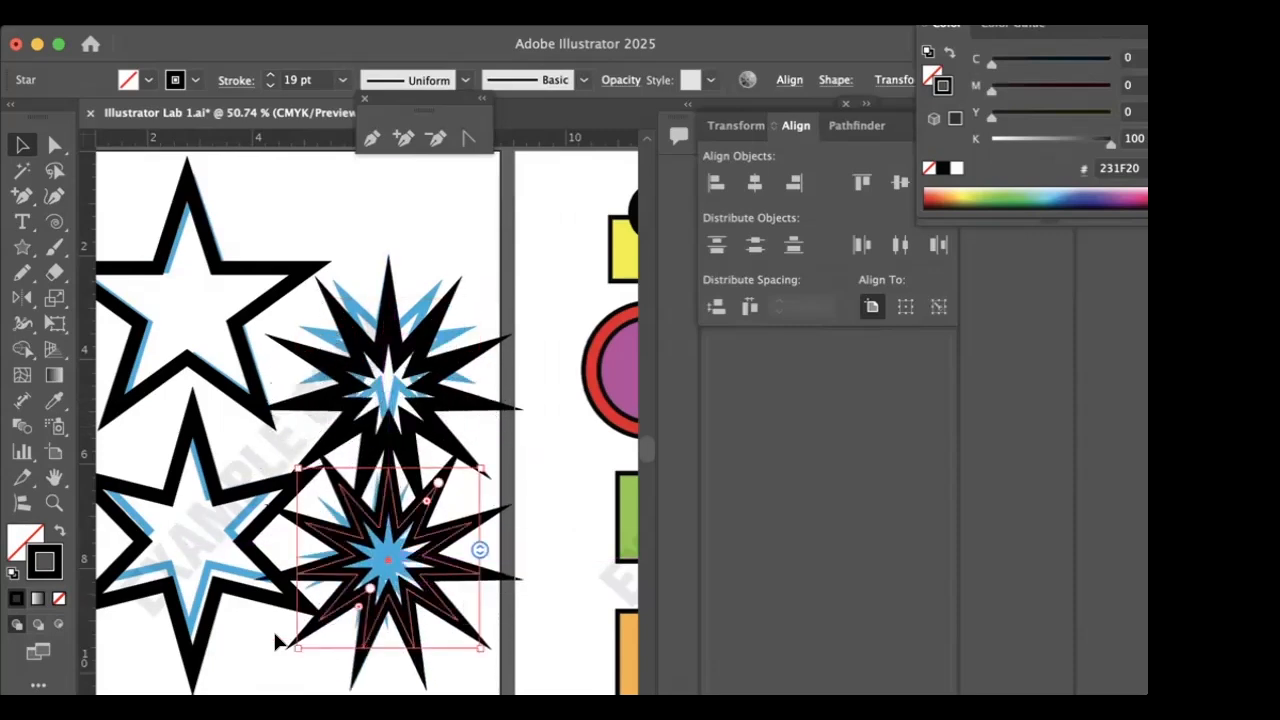
left_click(58, 534)
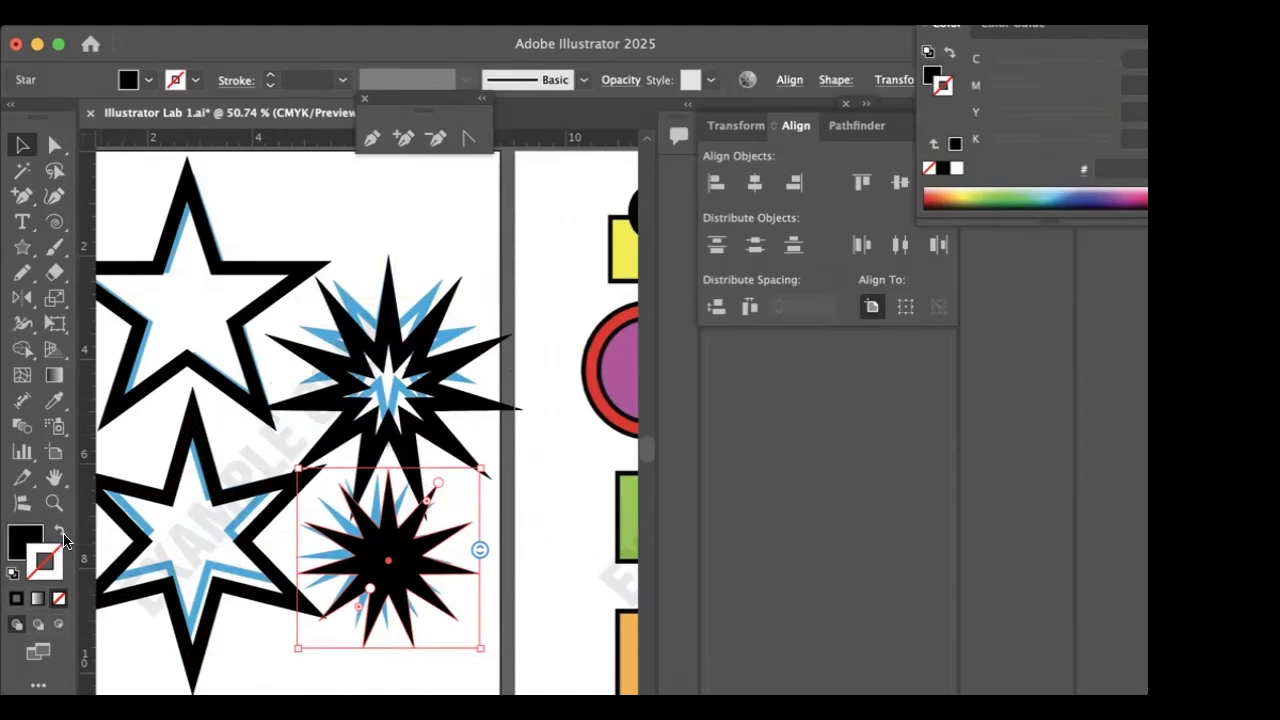
- Draw a rectangle over the yellow rectangle beneath the black circle on the next artboard, and fill it pale yellow (E1E88A)
scroll(507, 552, "right", 5)
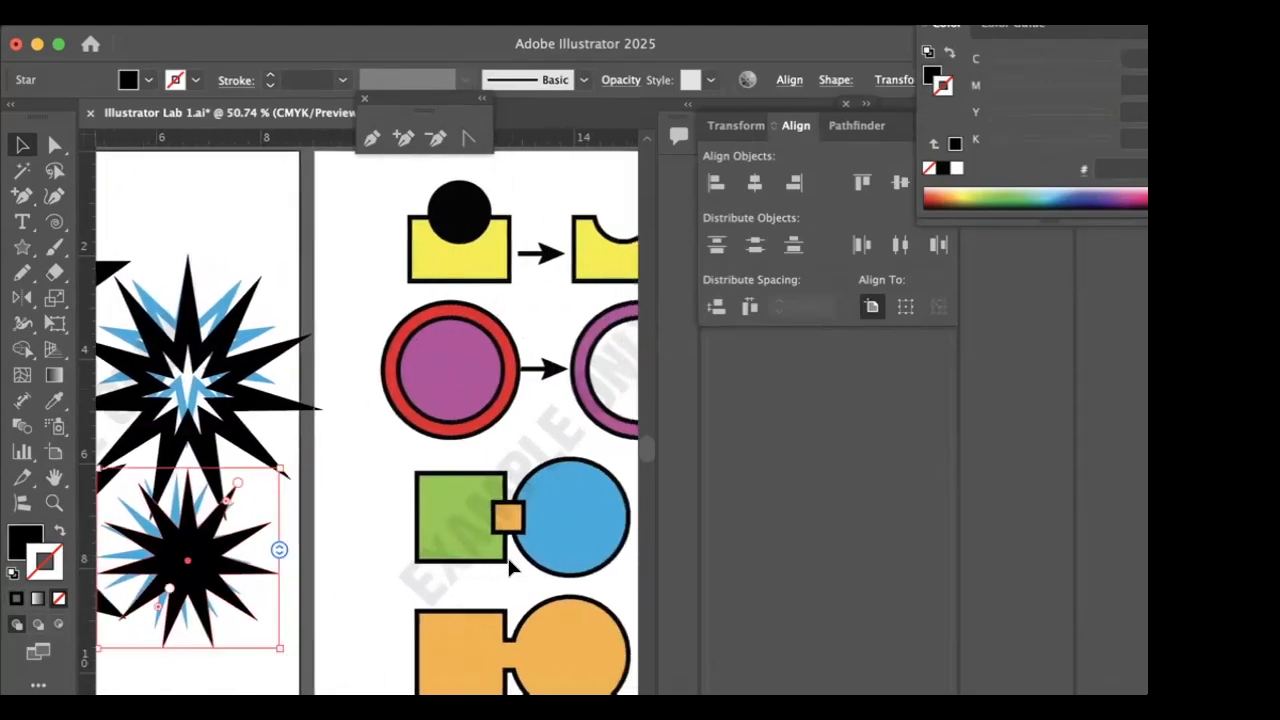
scroll(510, 567, "right", 4)
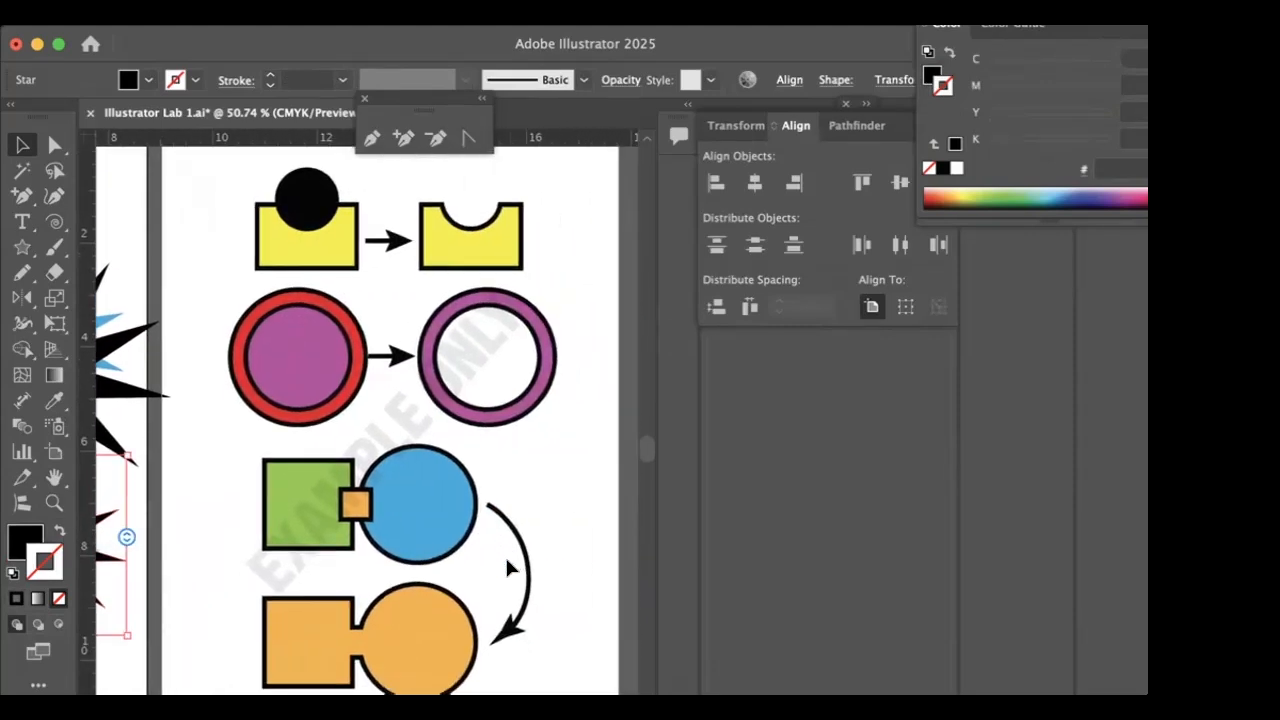
scroll(507, 568, "down", 1)
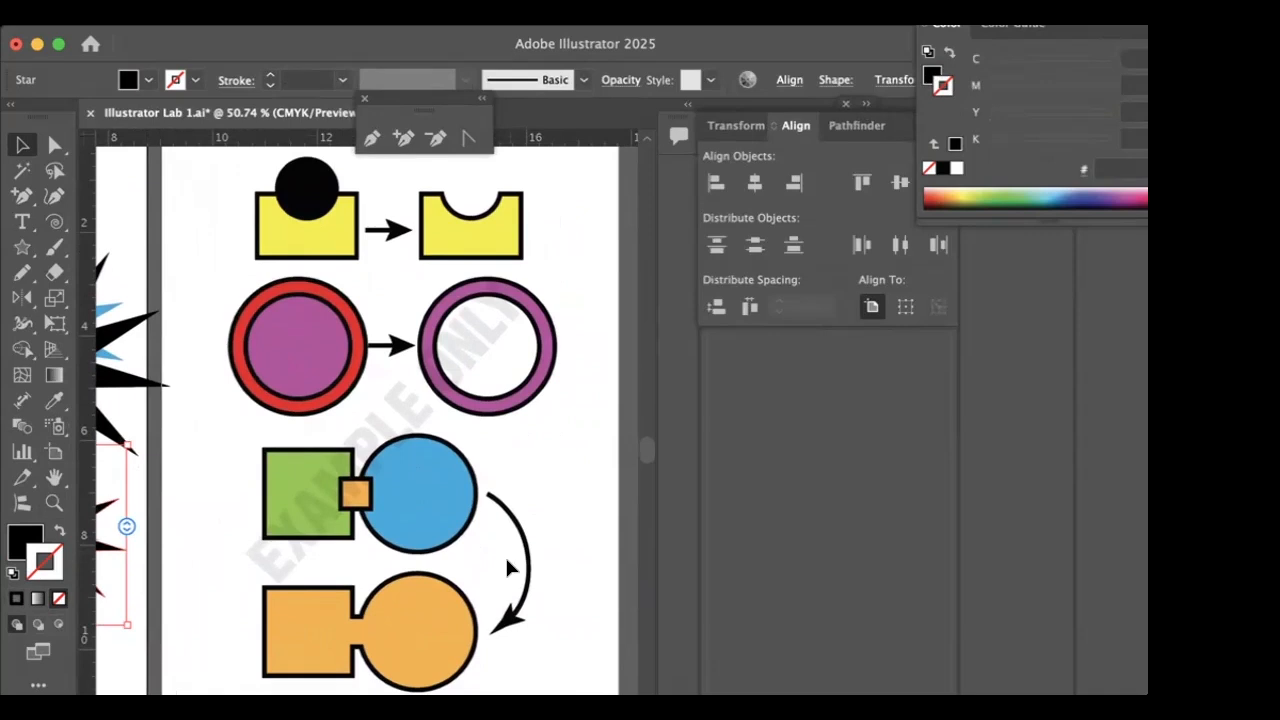
left_click(22, 247)
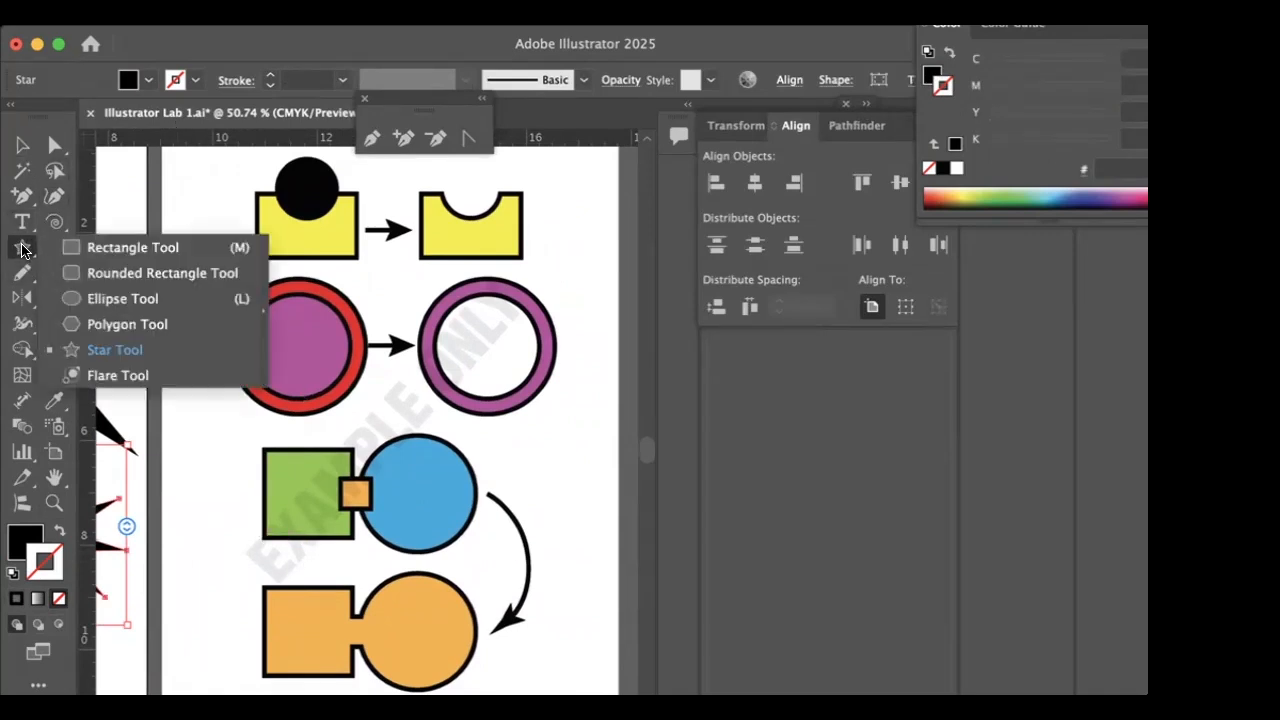
left_click(120, 248)
left_click_drag(255, 187, 357, 256)
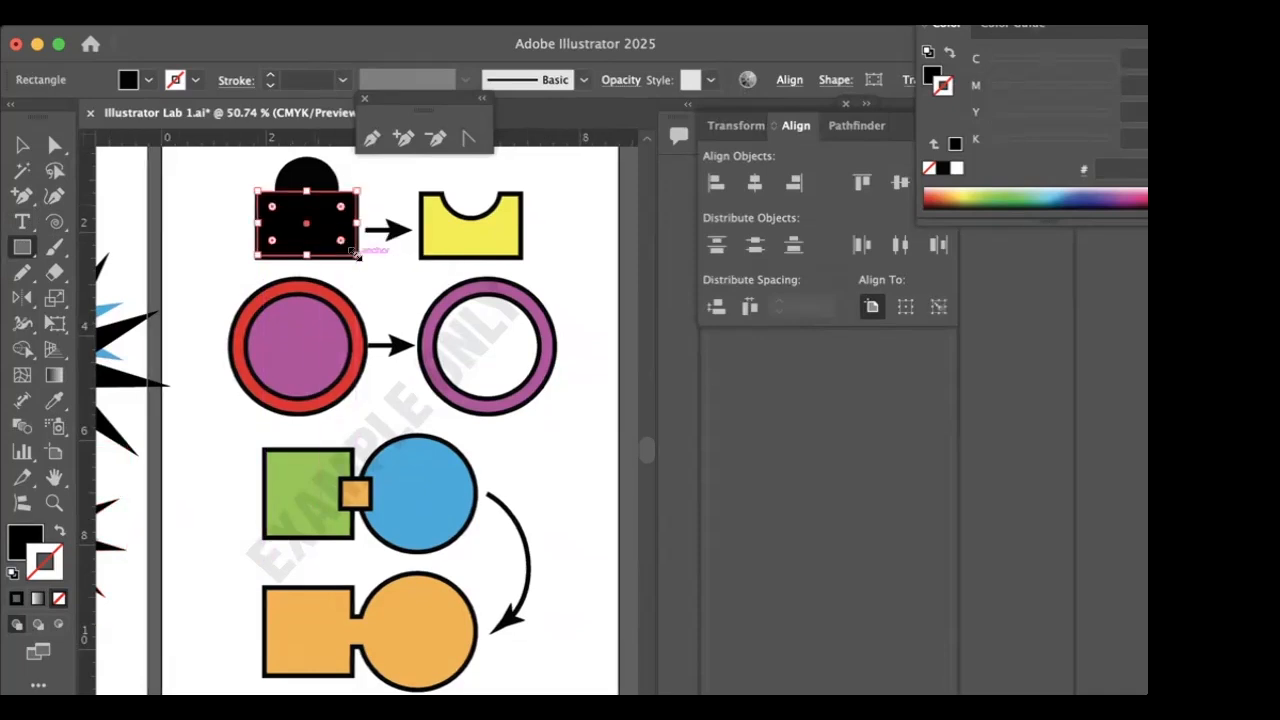
left_click(148, 79)
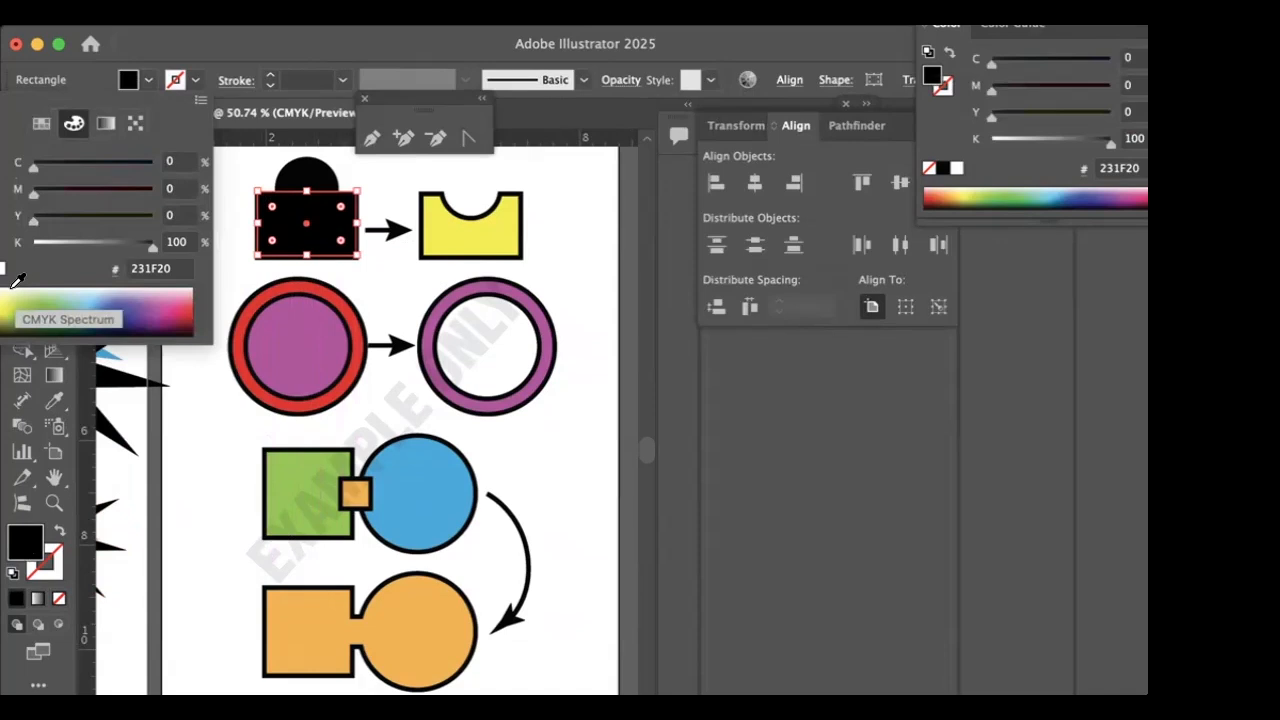
left_click(15, 290)
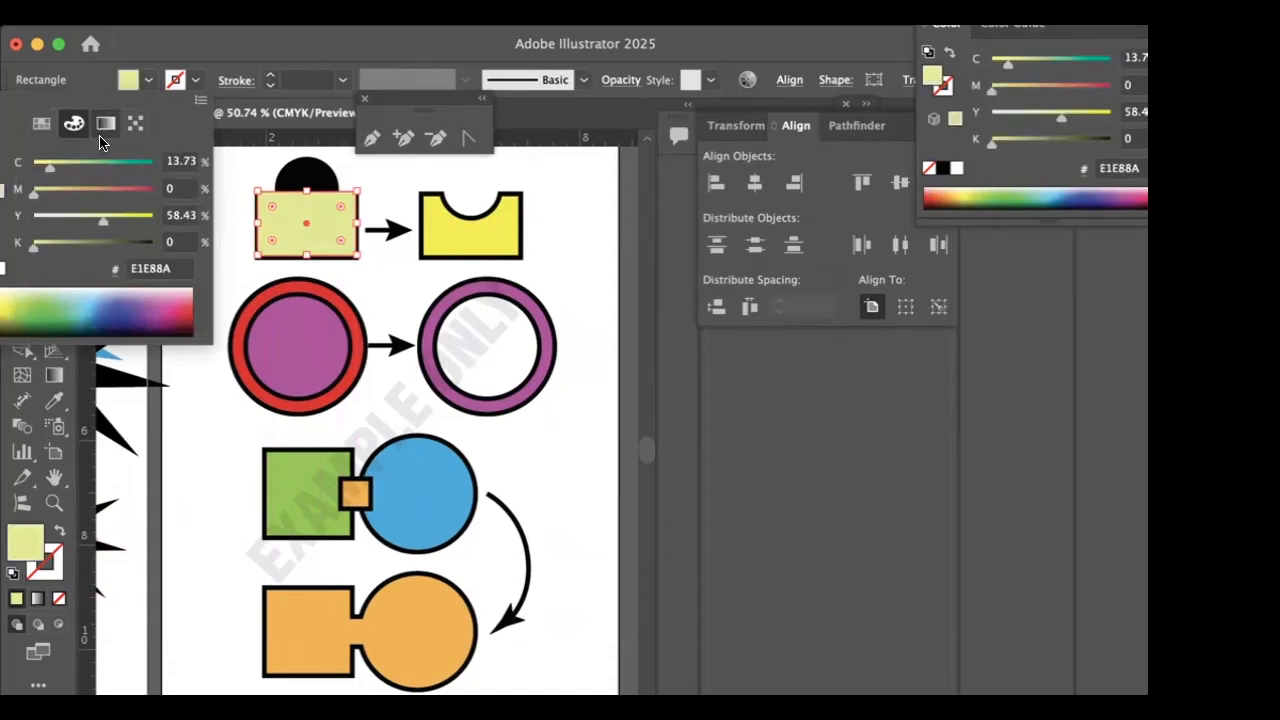
- Give the pale yellow rectangle a black 9 pt stroke and deselect it
left_click(175, 80)
left_click(195, 81)
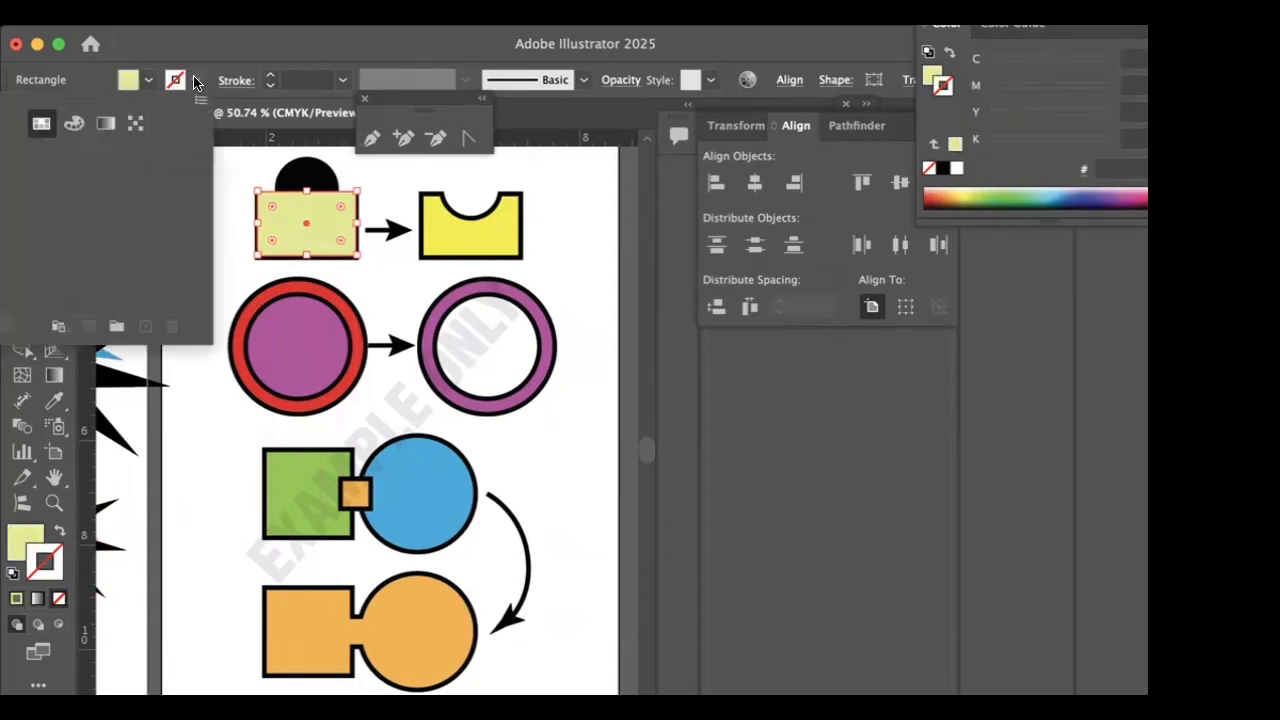
left_click(75, 123)
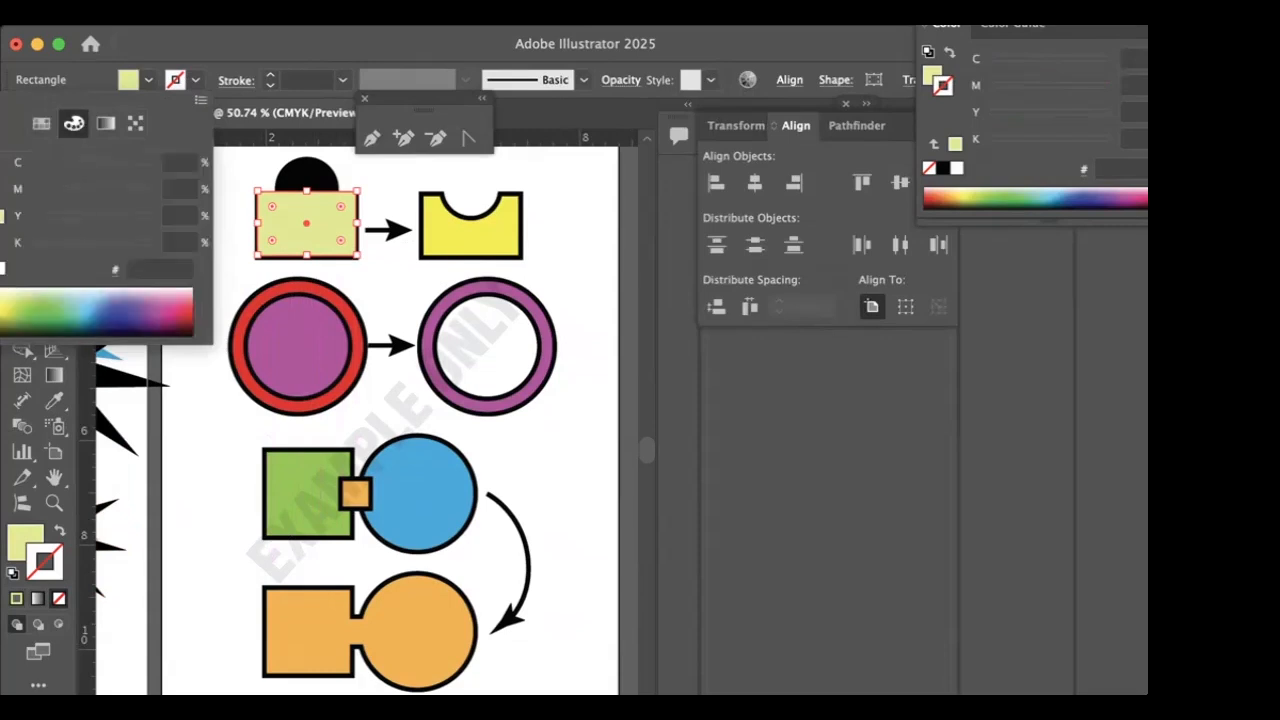
left_click(1, 268)
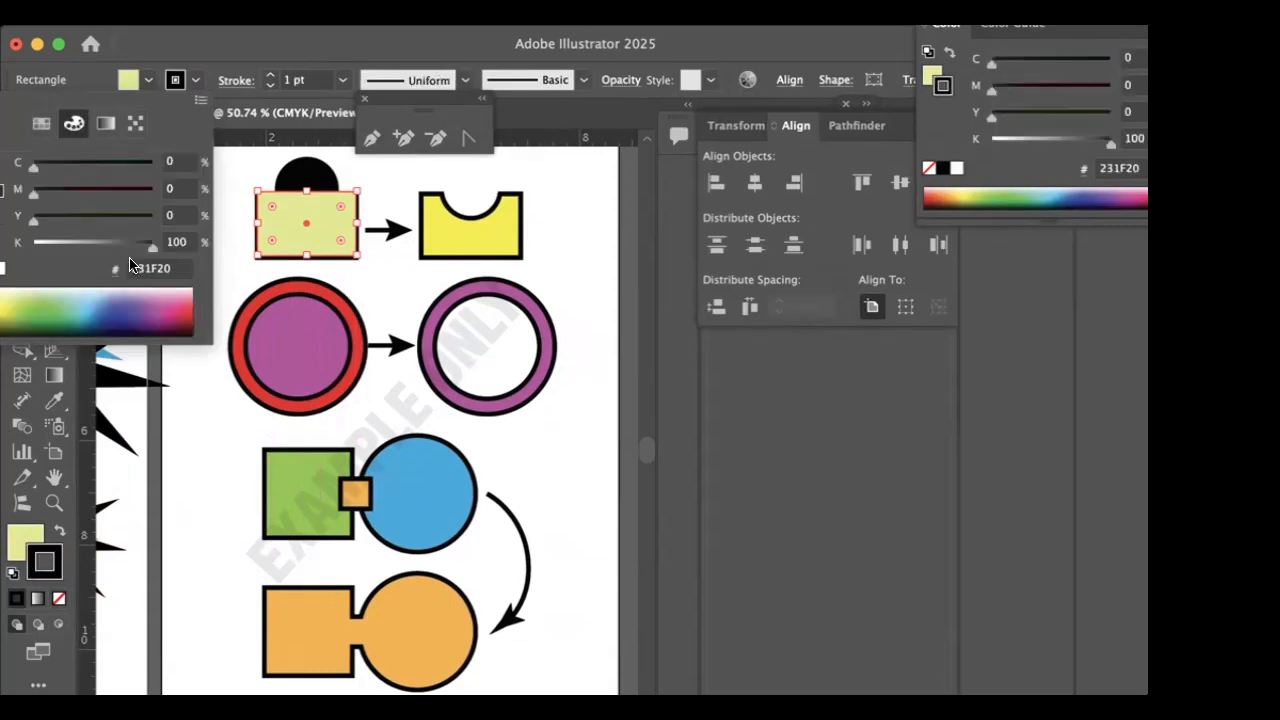
left_click(340, 80)
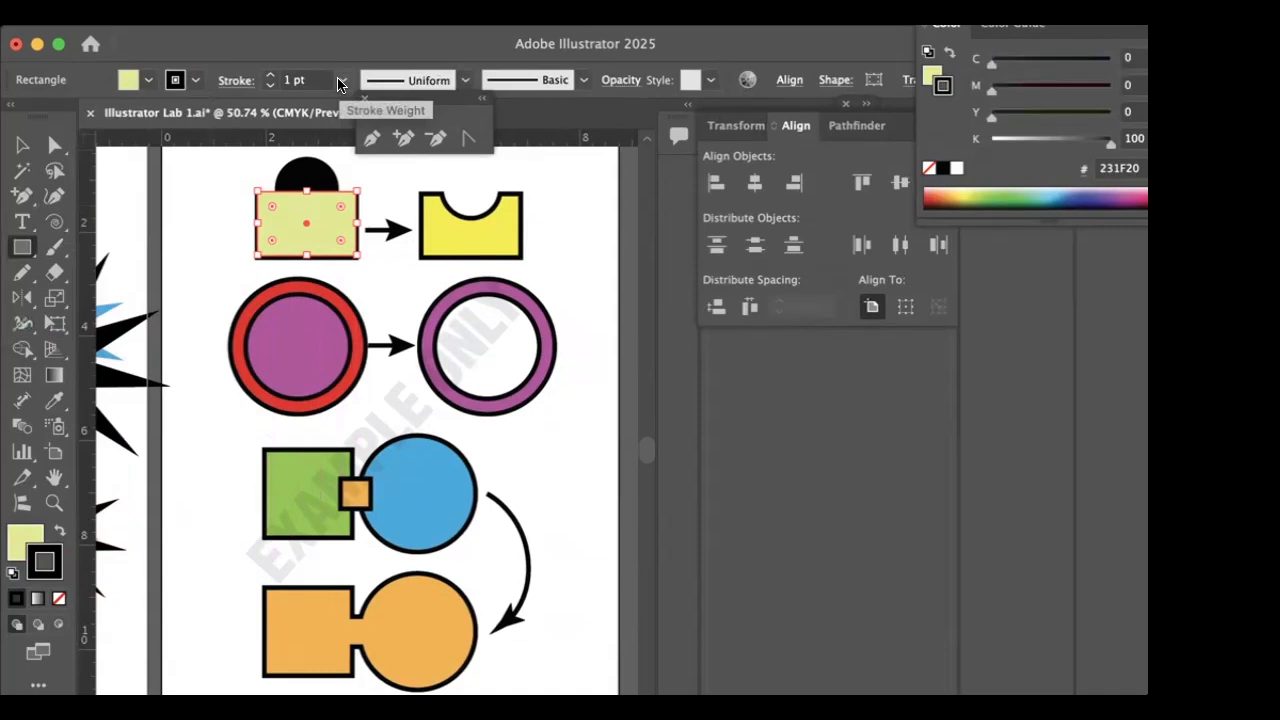
left_click(340, 80)
left_click(352, 356)
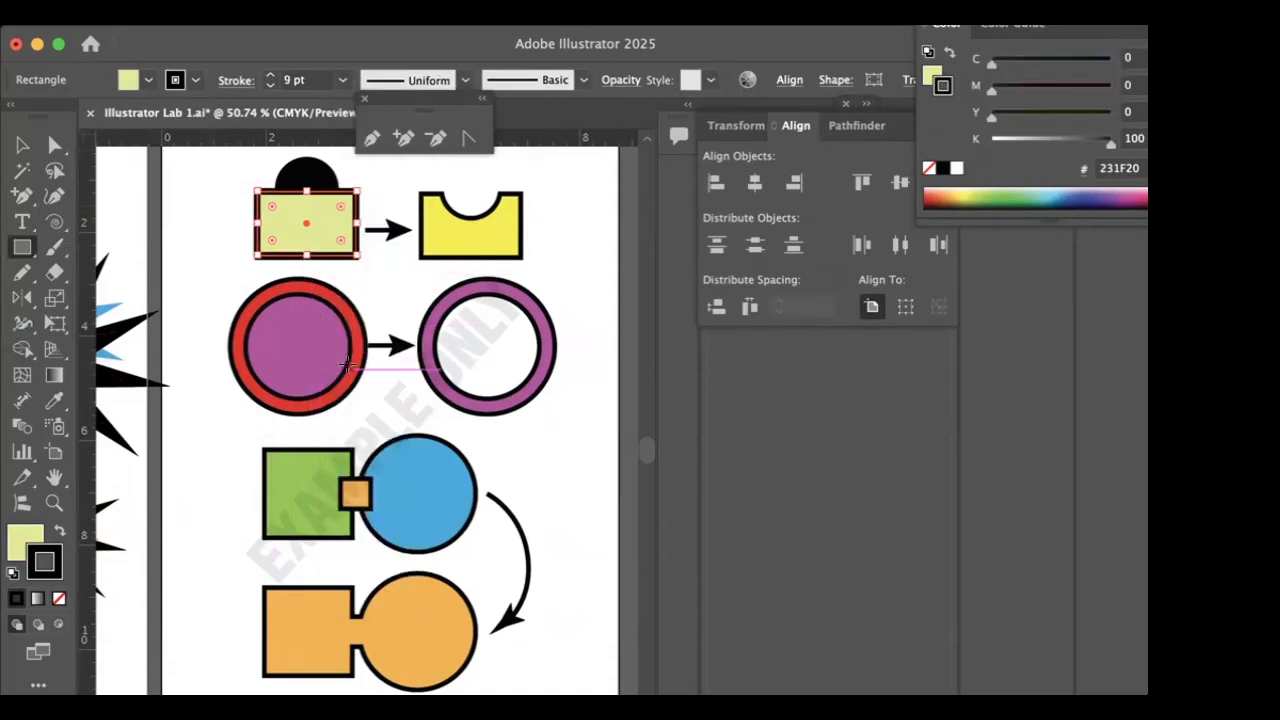
left_click(22, 145)
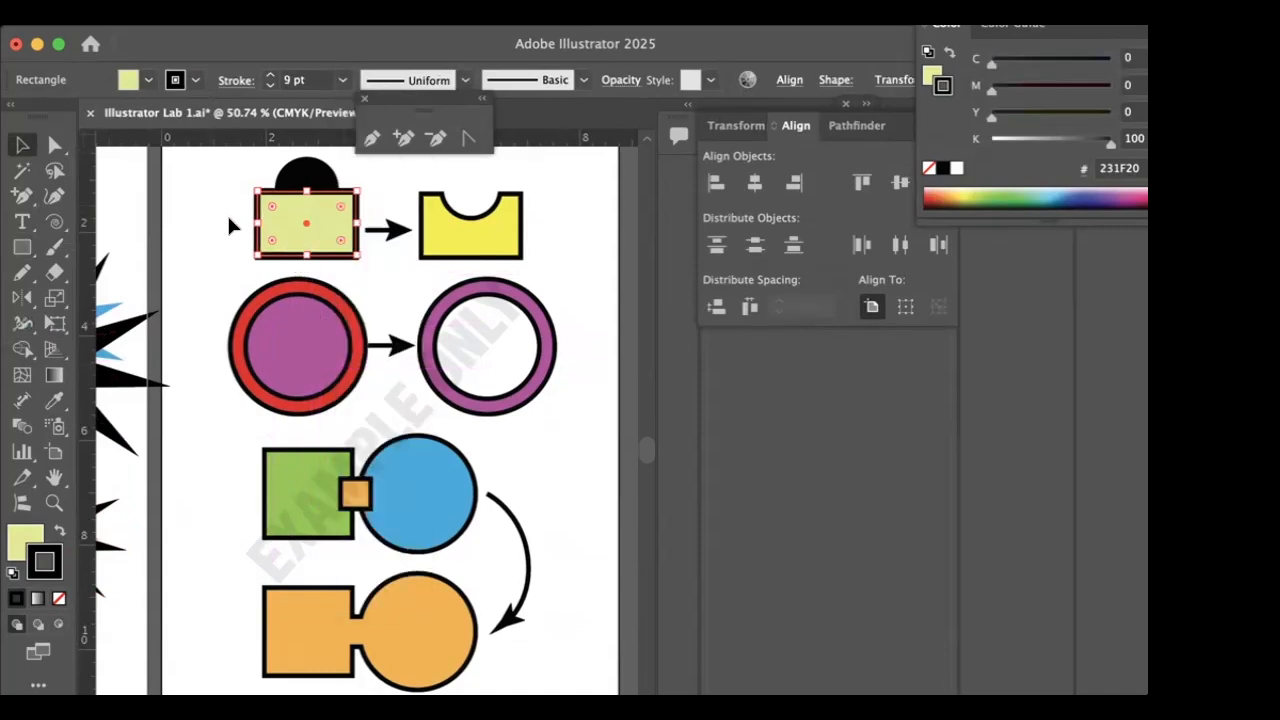
left_click(230, 226)
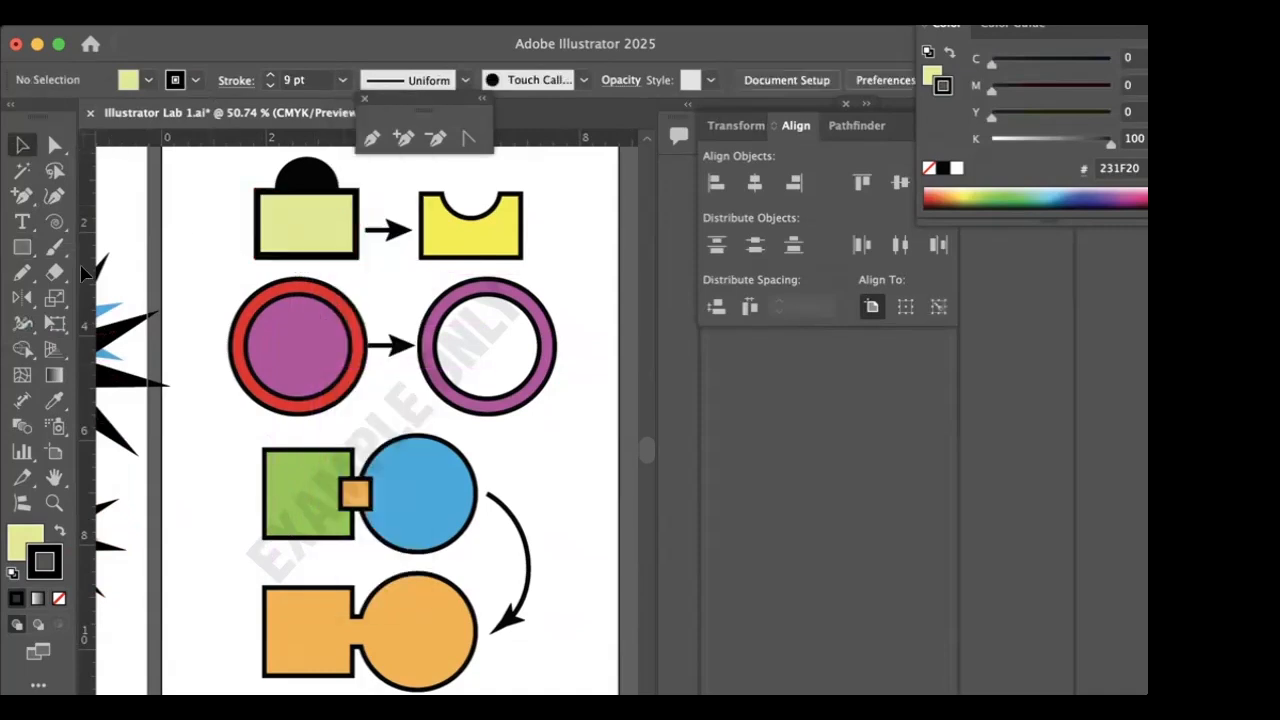
left_click(22, 247)
left_click(18, 252)
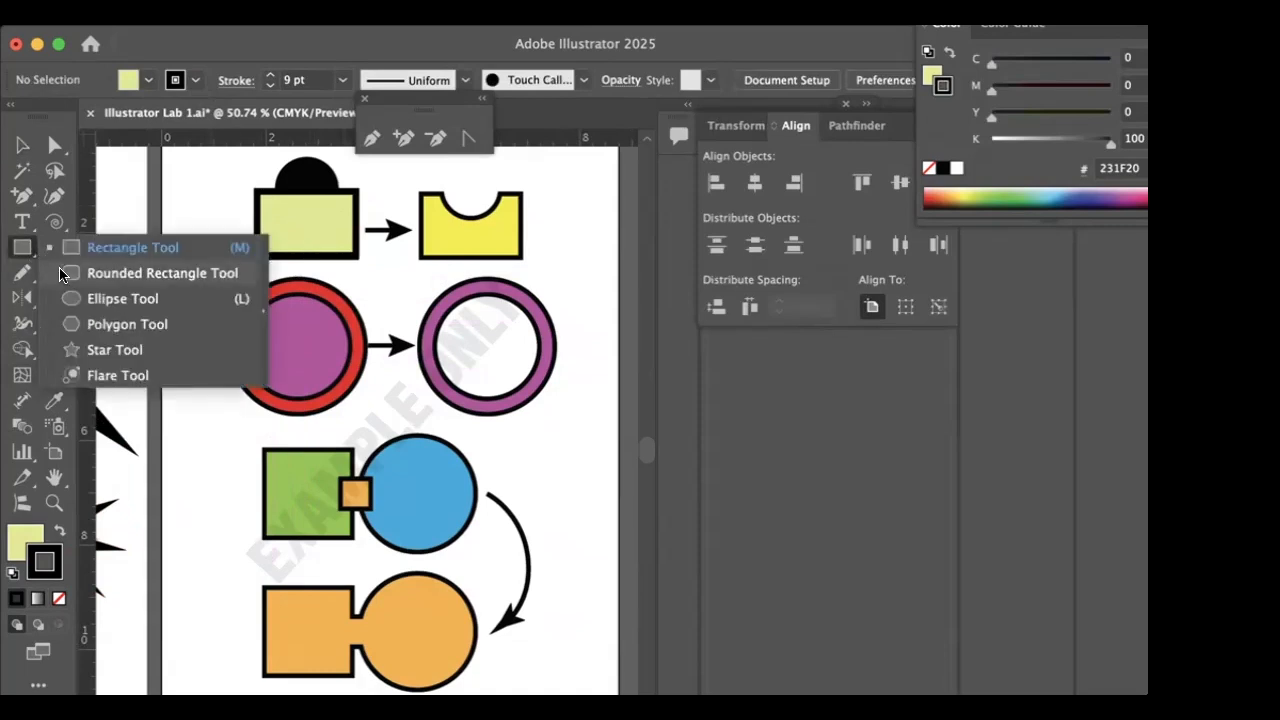
left_click(90, 274)
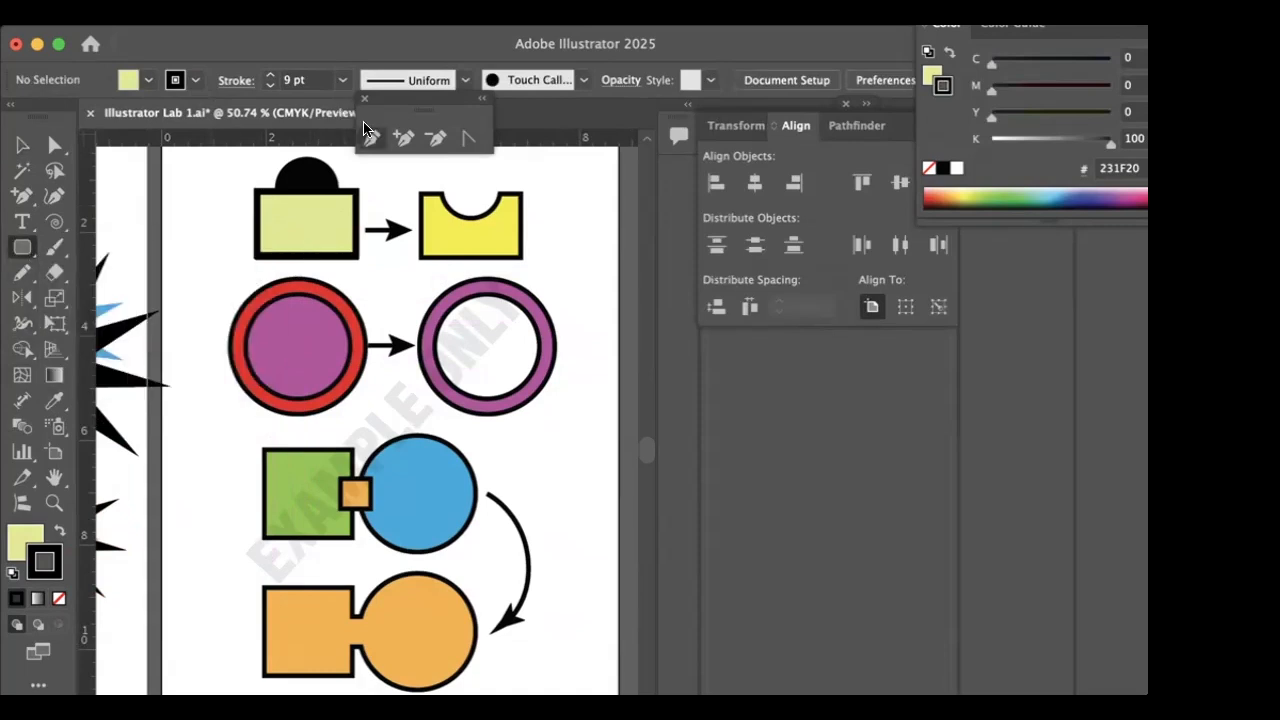
left_click_drag(303, 185, 274, 173)
key("Delete")
- Draw a circle with the Ellipse tool over the black example circle, overlapping the rectangle's top edge
left_click_drag(22, 247, 76, 298)
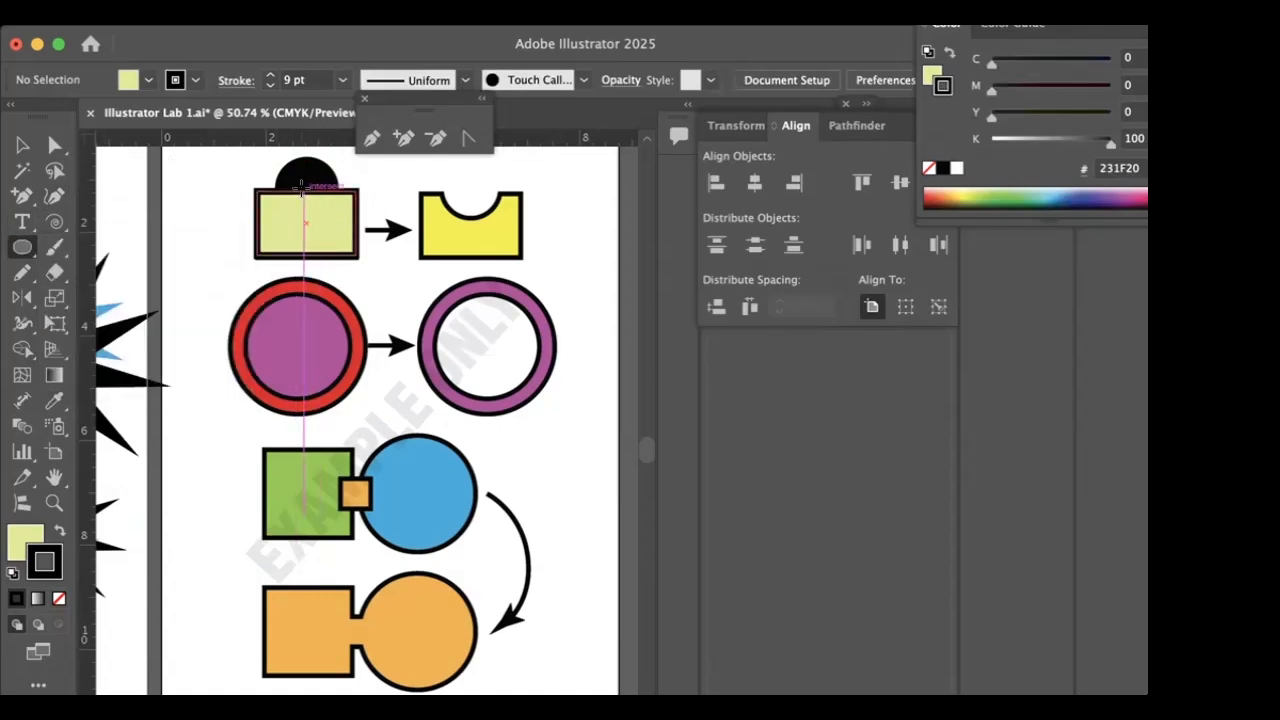
left_click_drag(304, 190, 264, 176)
key("ctrl+z")
left_click_drag(300, 190, 268, 178)
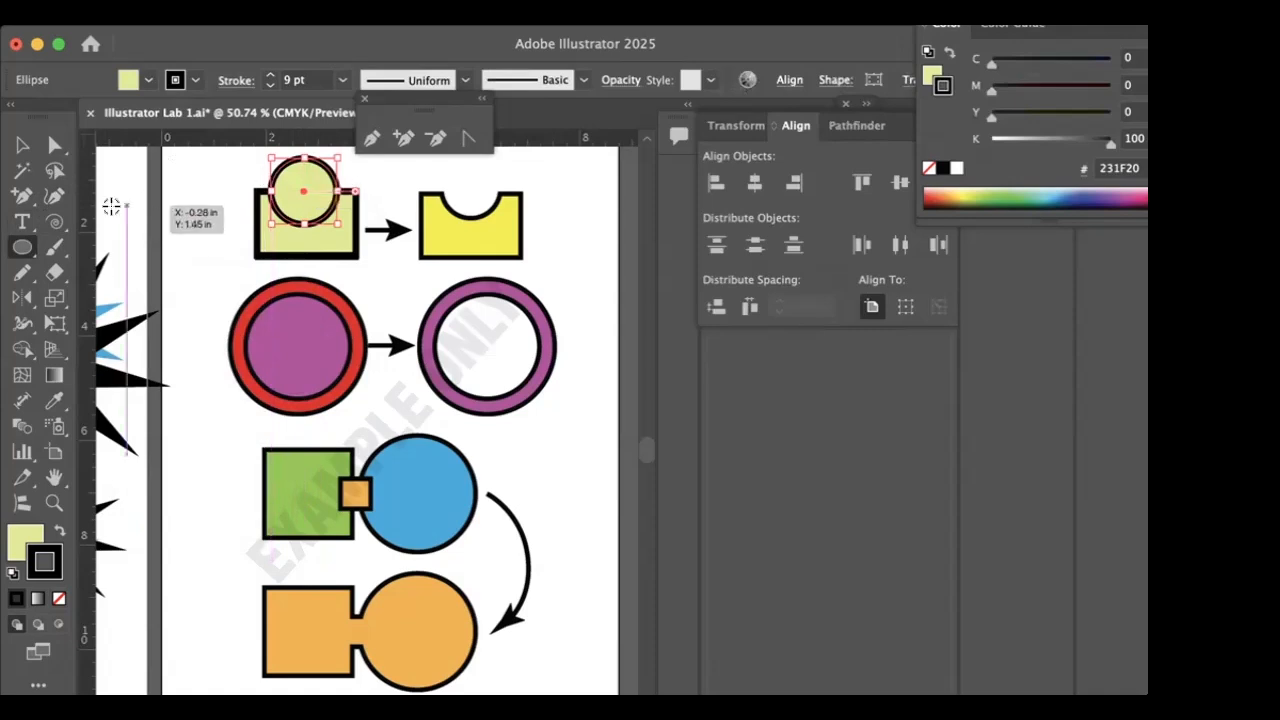
- Swap the circle's fill and stroke so it is black with a pale yellow outline, and nudge it to centre over the rectangle
left_click(58, 532)
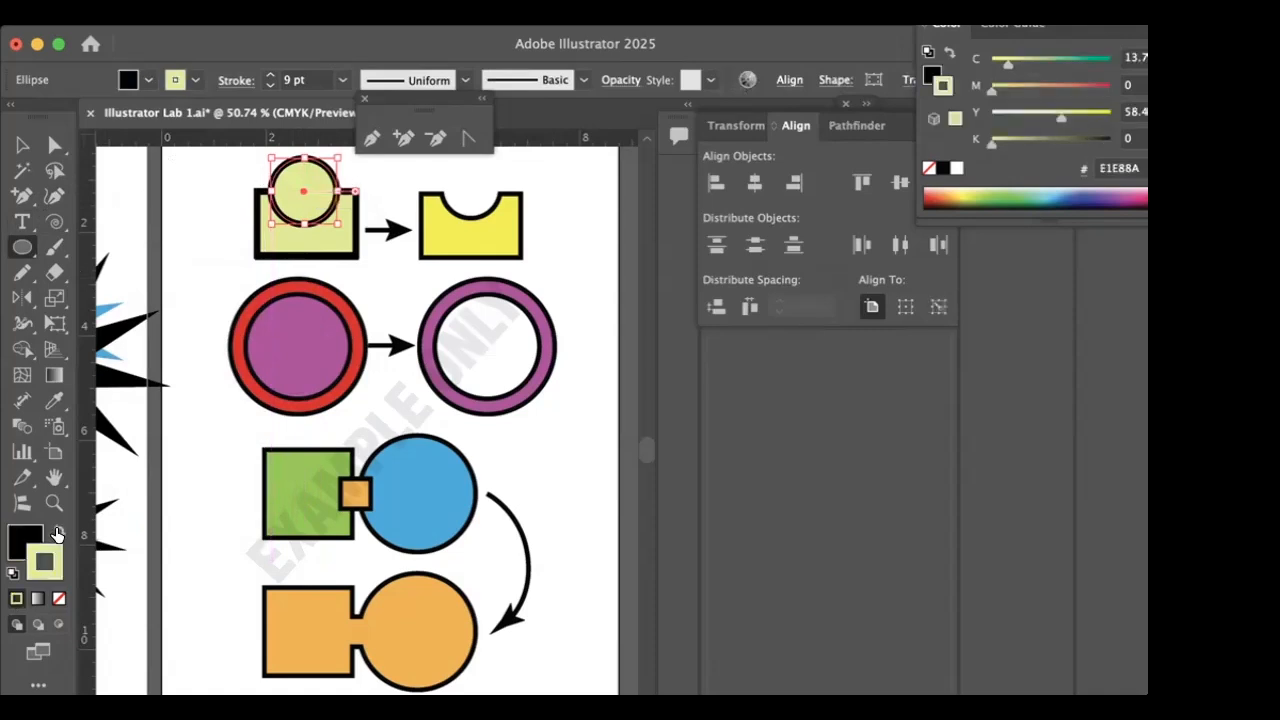
key("v")
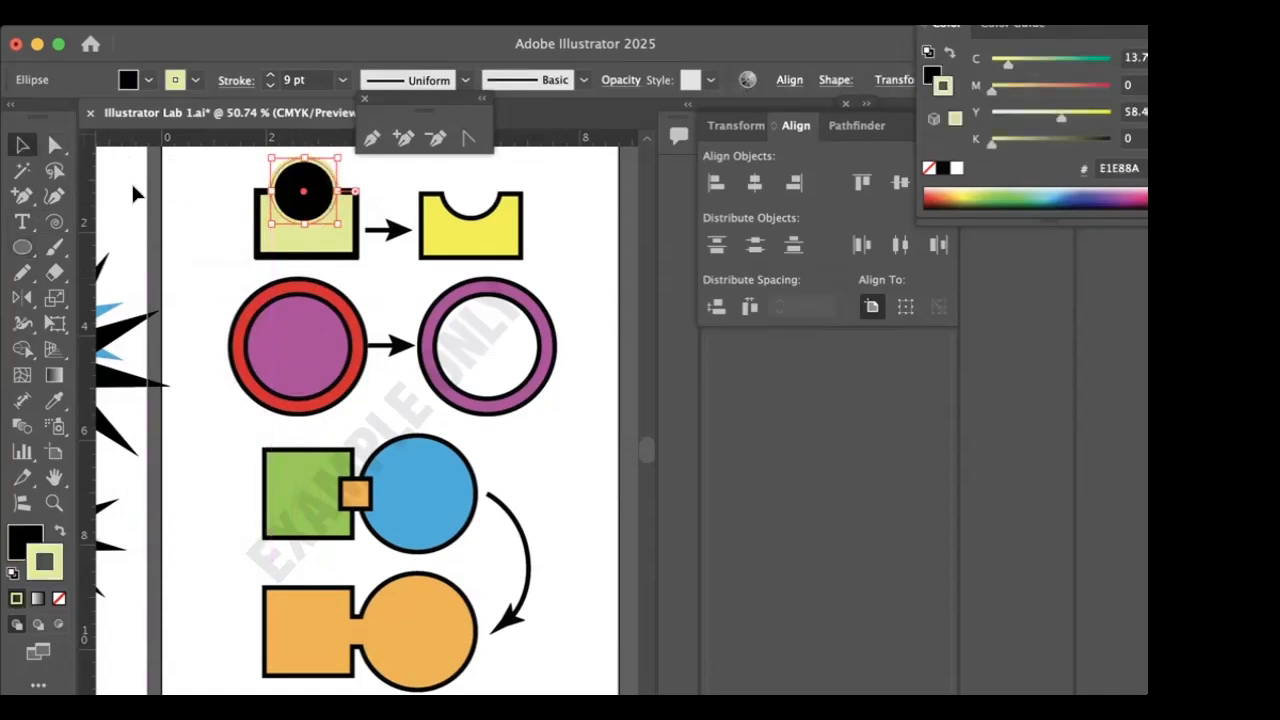
left_click(215, 187)
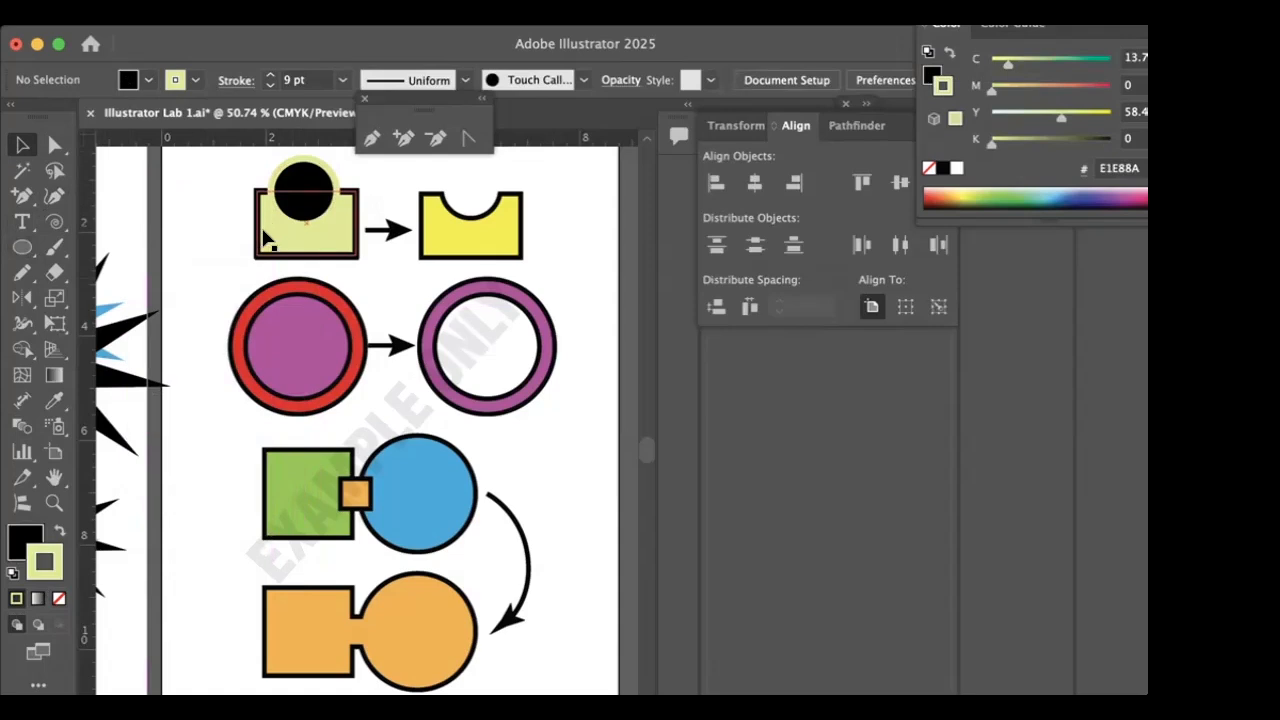
left_click_drag(302, 196, 306, 196)
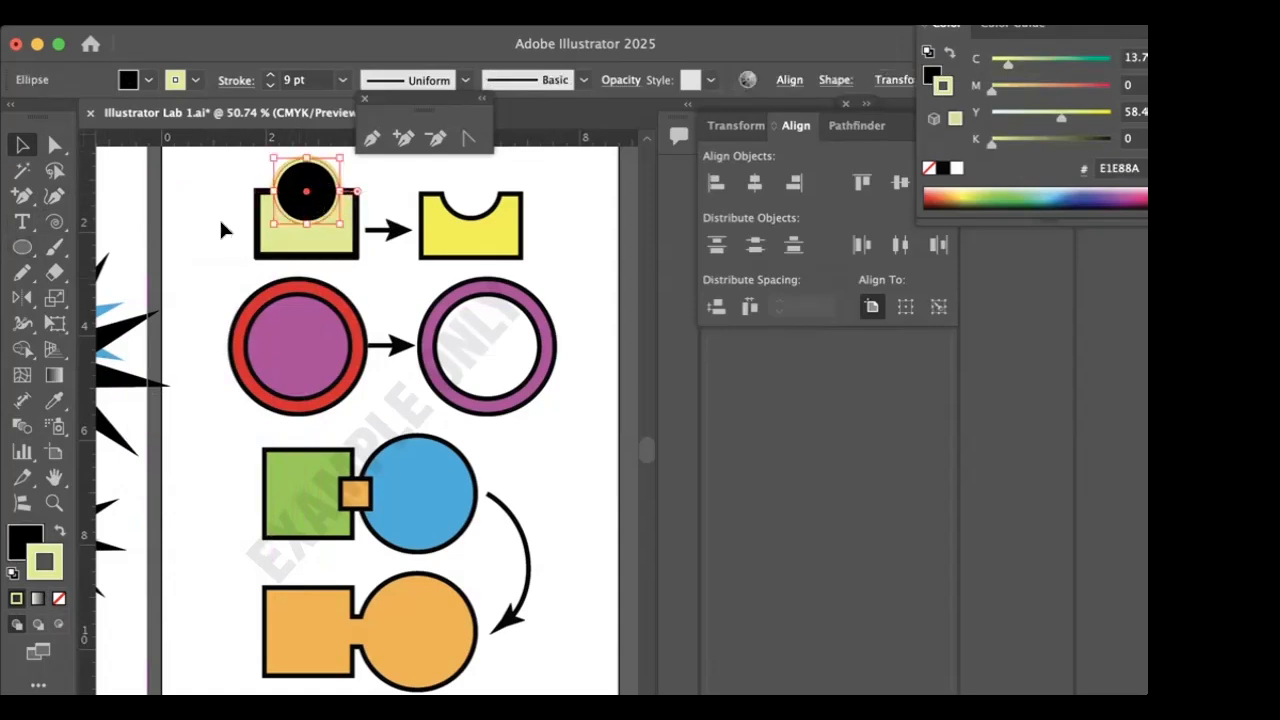
left_click(215, 190)
- Select the black circle and pale yellow rectangle together and place a duplicate of both over the notched yellow example shape
left_click_drag(215, 190, 280, 290)
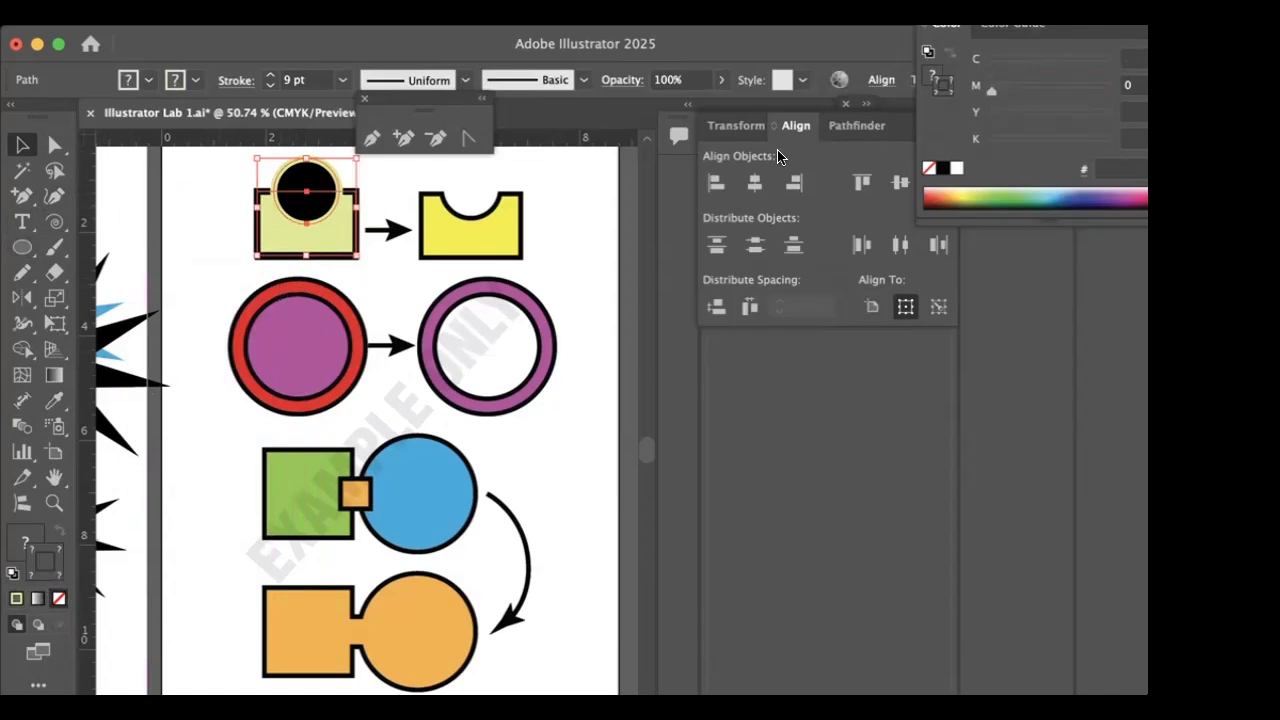
left_click(851, 126)
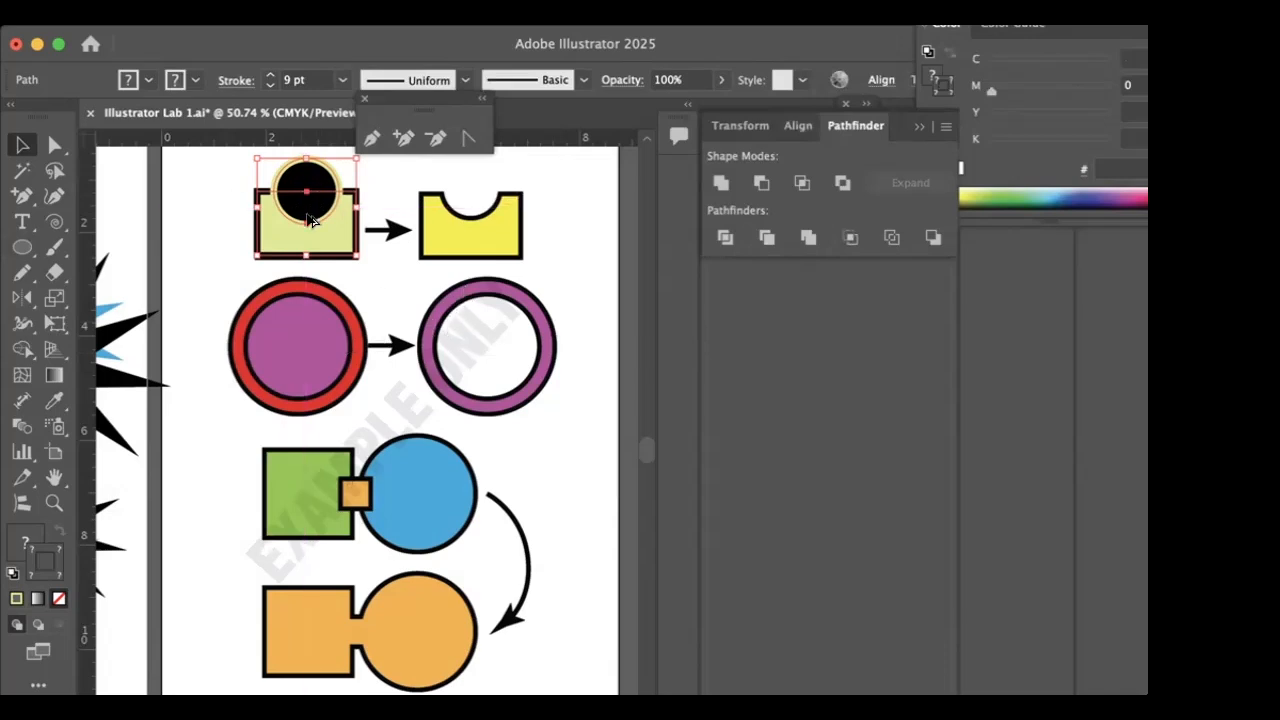
left_click_drag(289, 240, 450, 239)
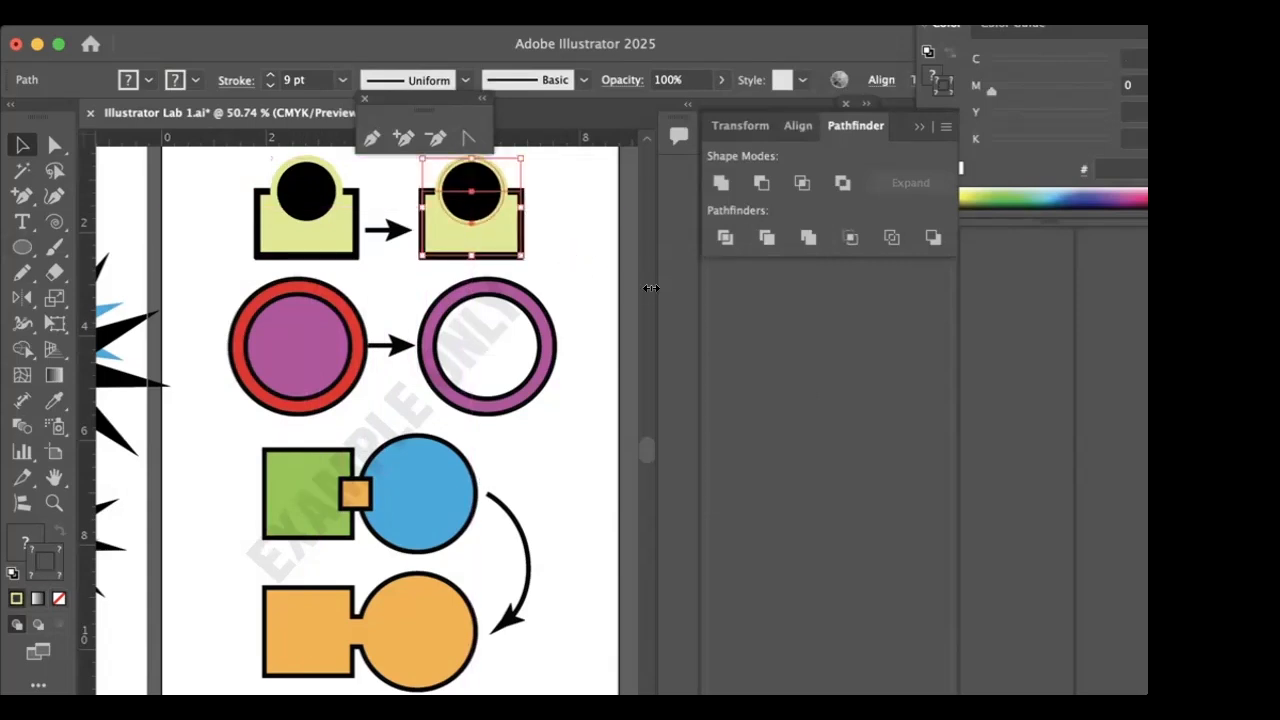
- Subtract the duplicate circle from its rectangle with Minus Front, and offset the notched shape to the right of the yellow example
left_click(759, 185)
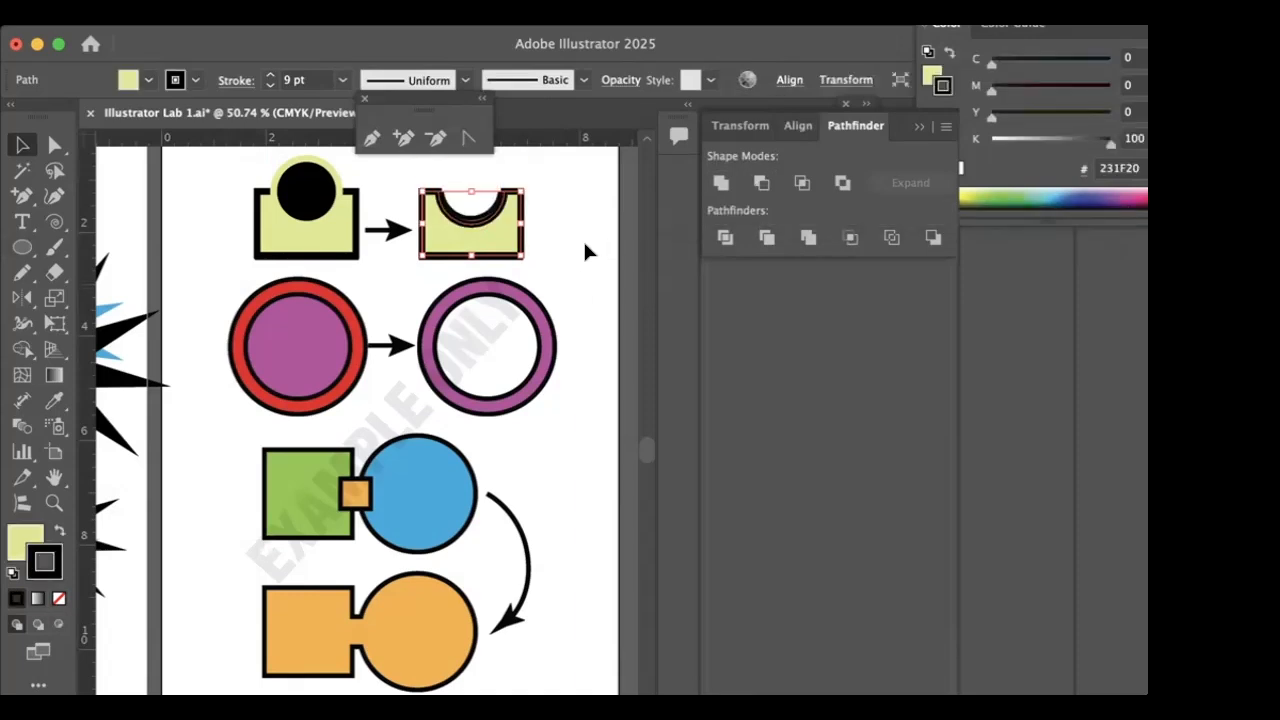
left_click(583, 239)
left_click_drag(465, 243, 509, 251)
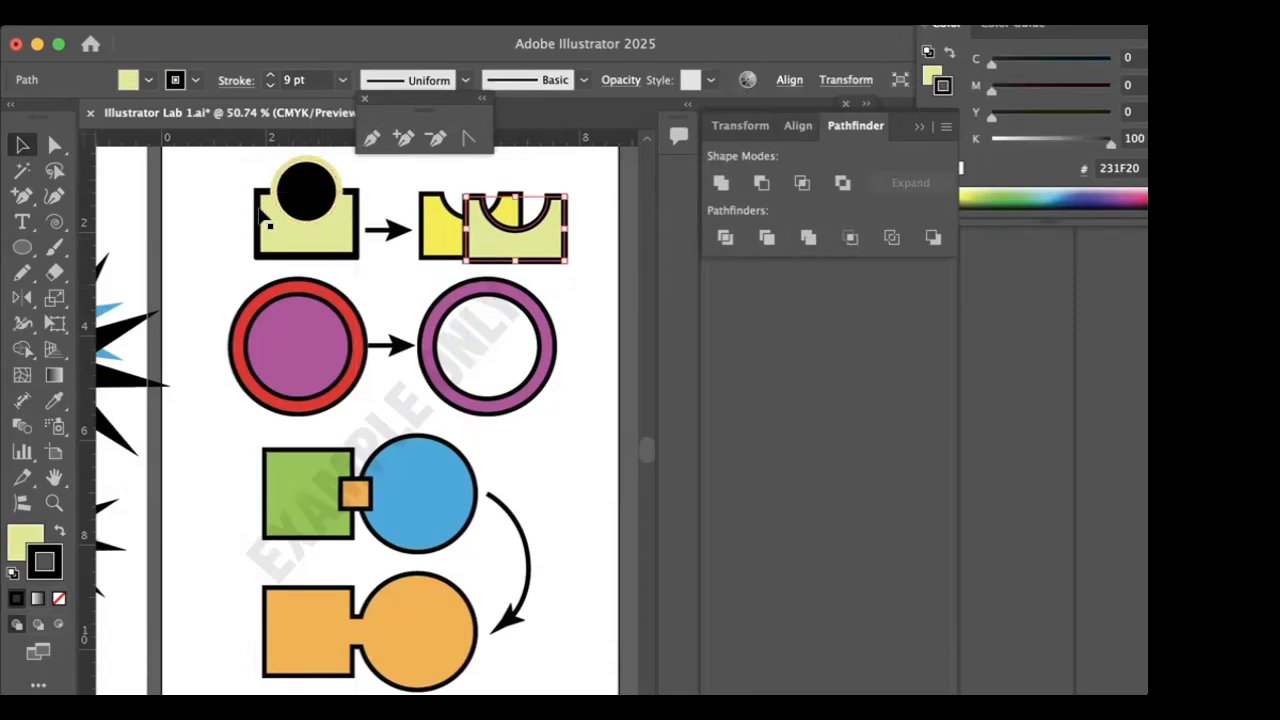
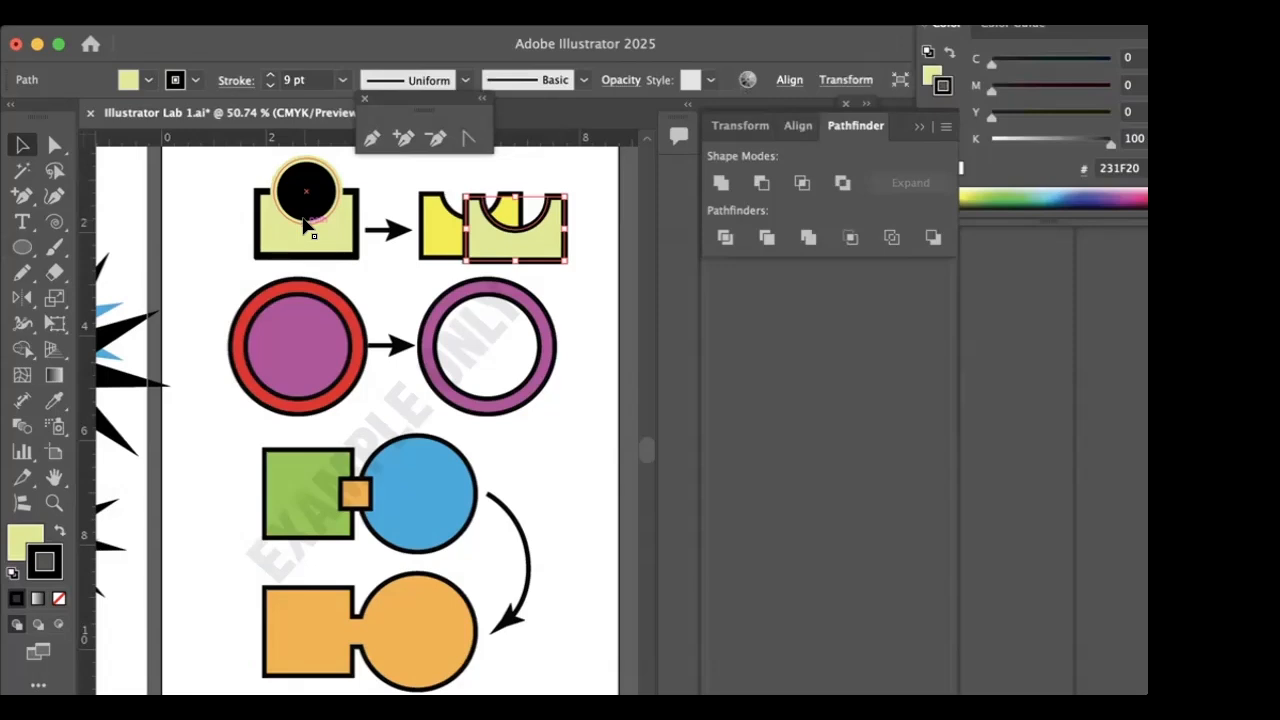
- Draw a circle with the Ellipse tool over the red example circle and fill it with light orange (magenta 55.69%, yellow 75.69%)
left_click(196, 254)
key("l")
left_click_drag(232, 284, 373, 424)
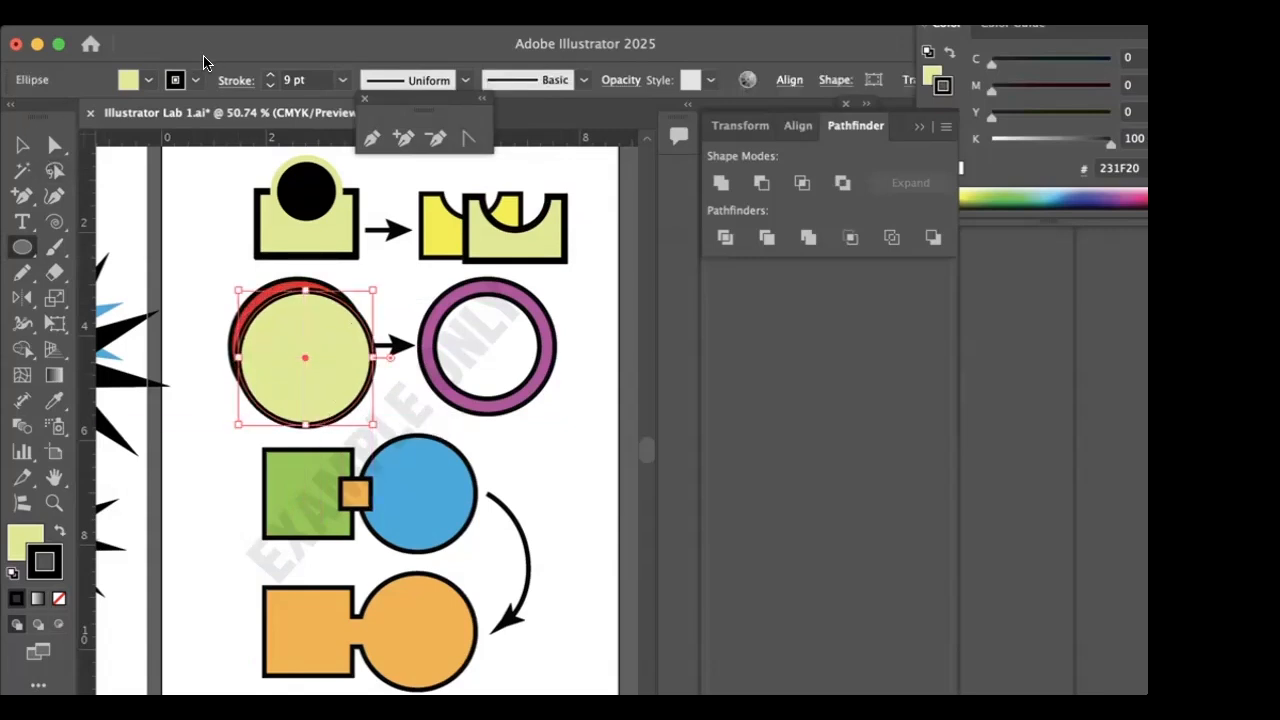
left_click(146, 80, "shift")
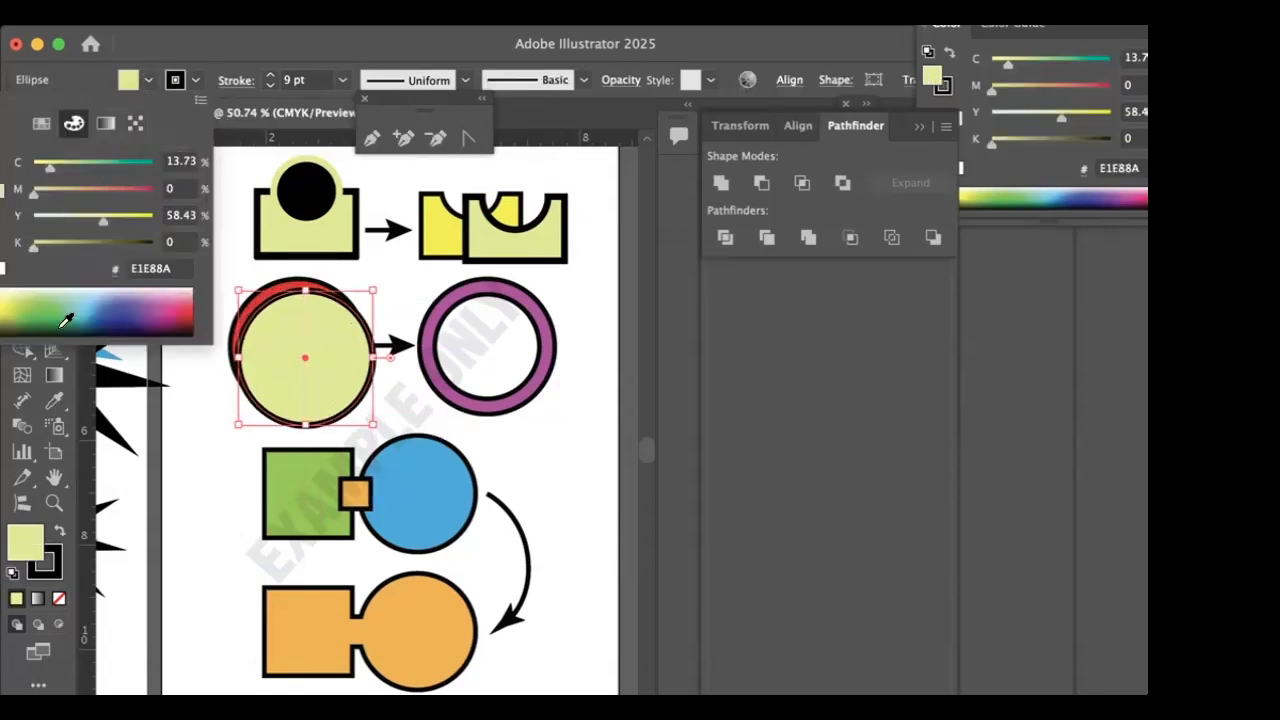
left_click(33, 313)
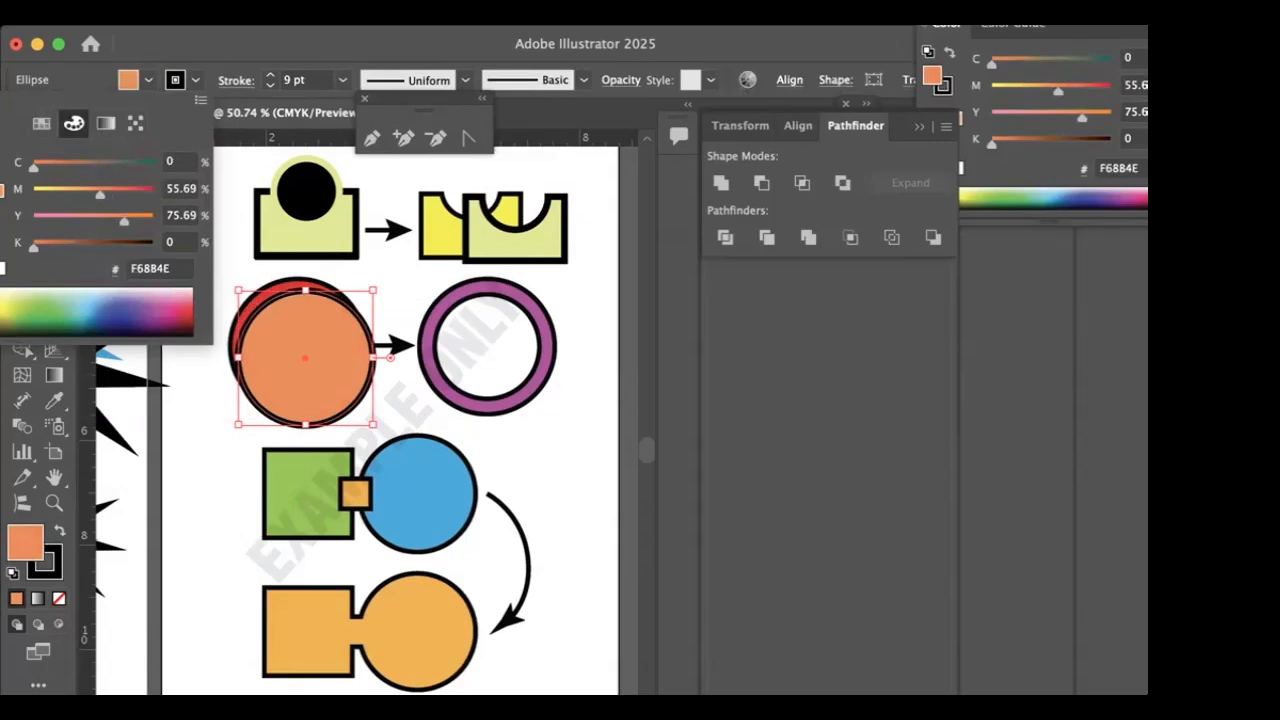
left_click(283, 338)
- Move the light orange circle so it lines up over the red example circle
left_click_drag(273, 330, 257, 306)
key("Delete")
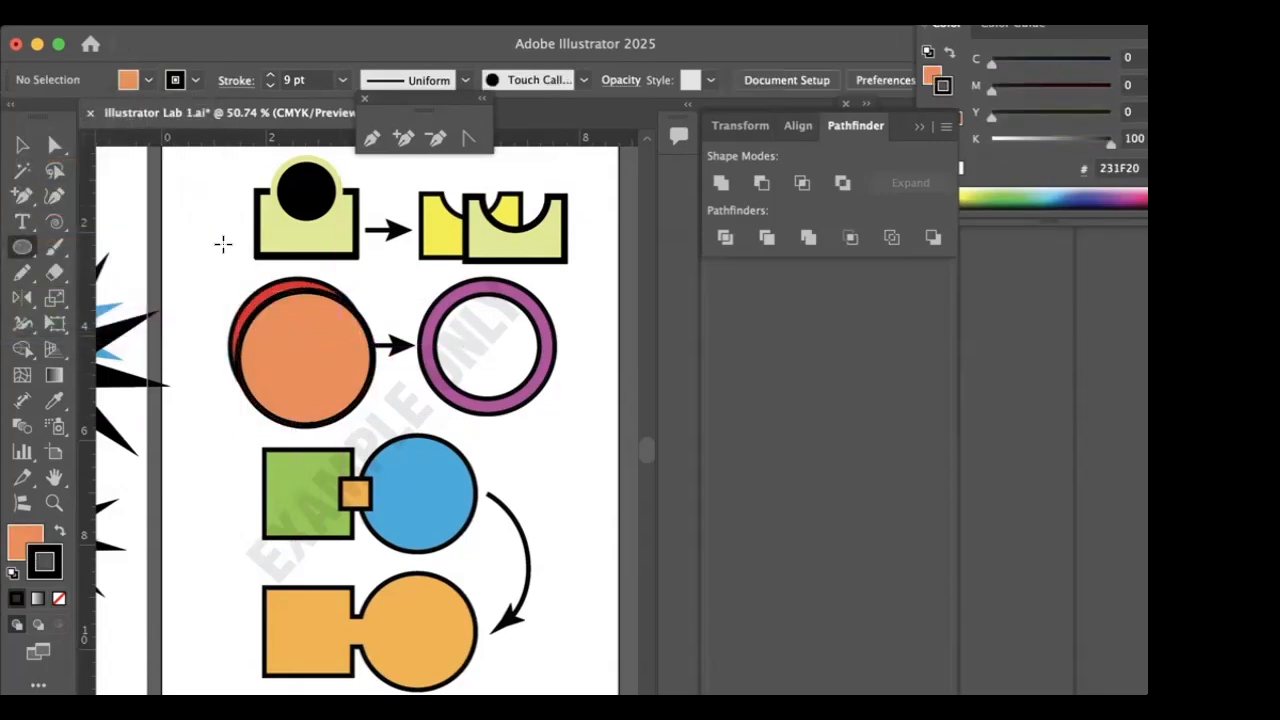
left_click(22, 145)
left_click_drag(307, 322, 301, 315)
left_click(220, 251)
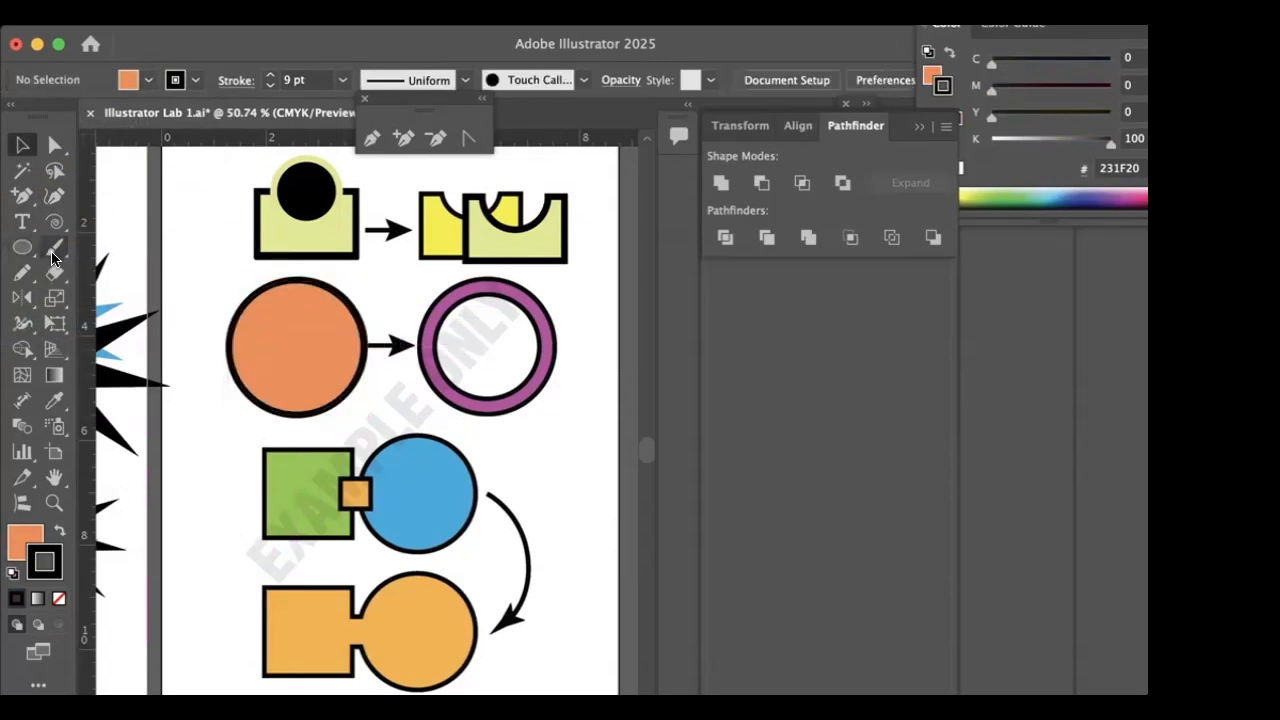
- Draw a smaller concentric circle inside the orange circle and fill it with light blue (cyan 62.35%)
left_click(22, 247)
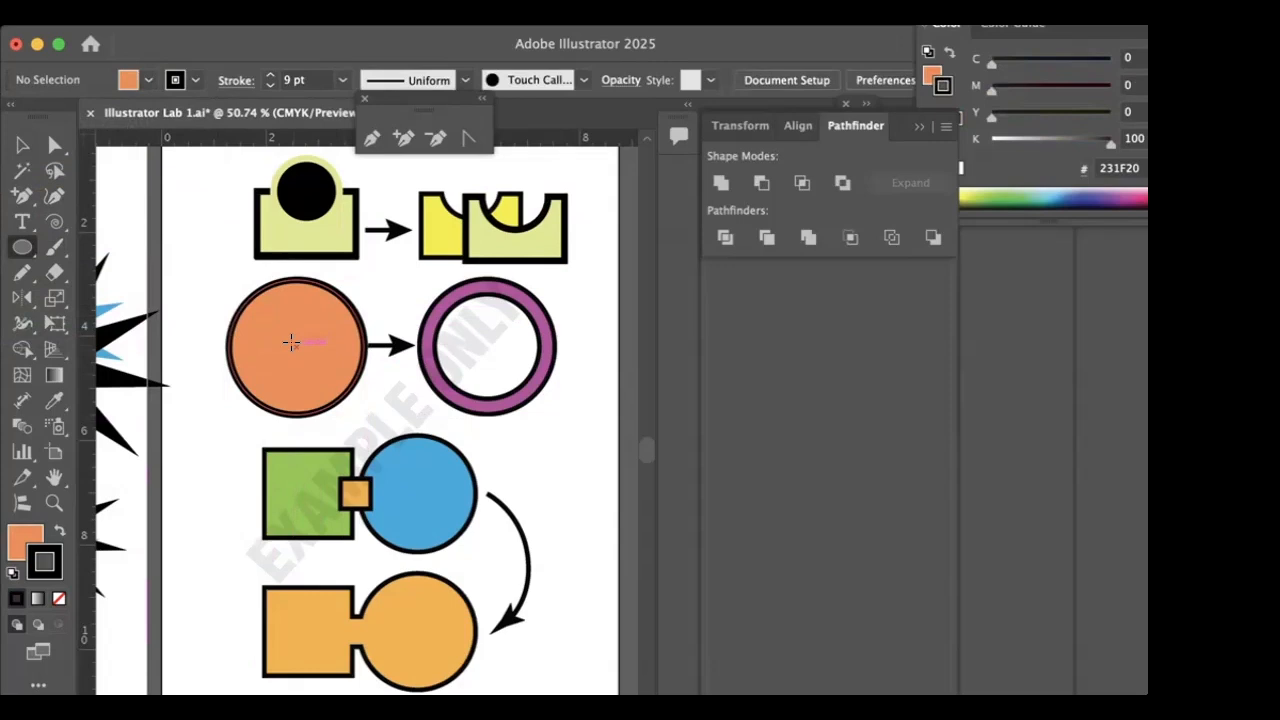
left_click_drag(290, 342, 247, 336)
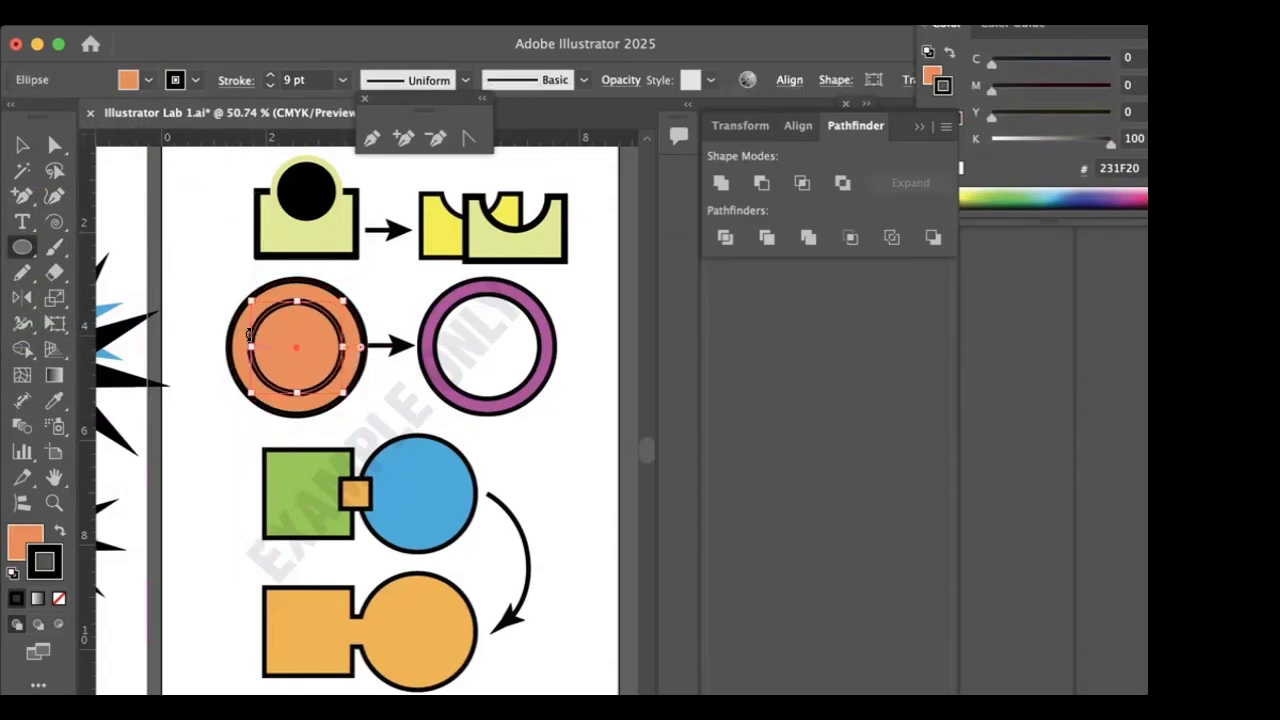
left_click(141, 82)
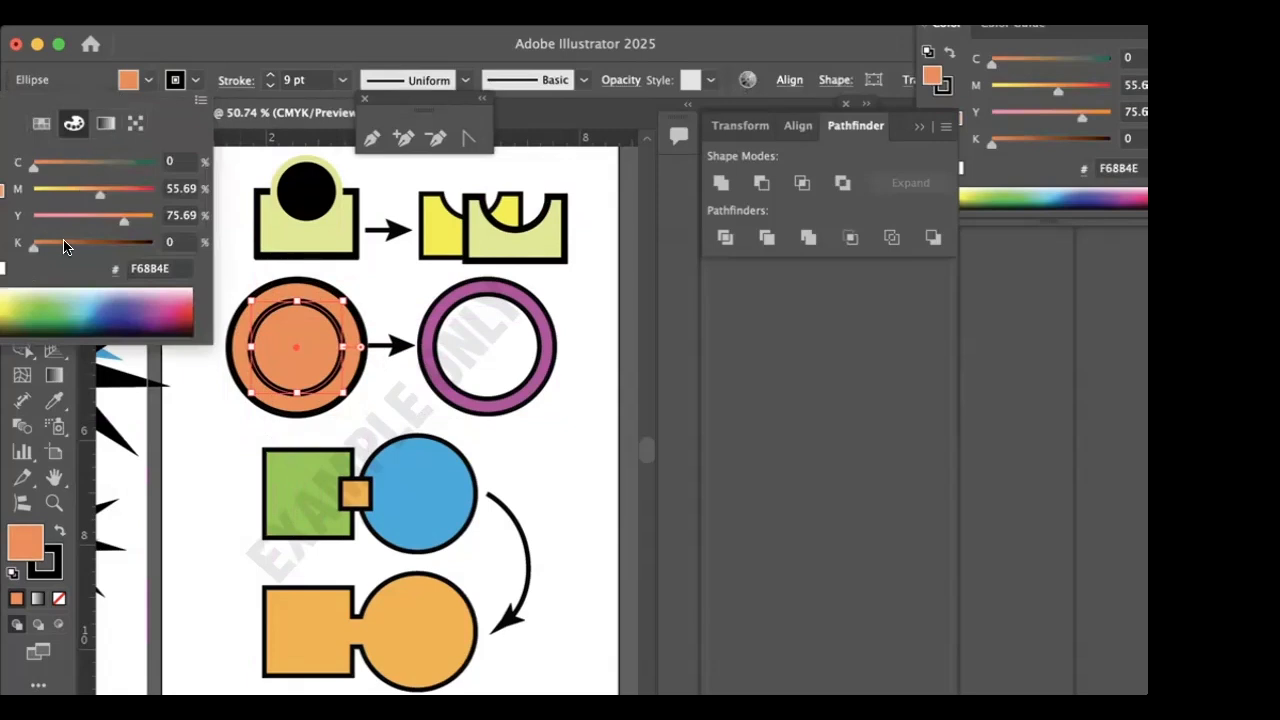
left_click(84, 313)
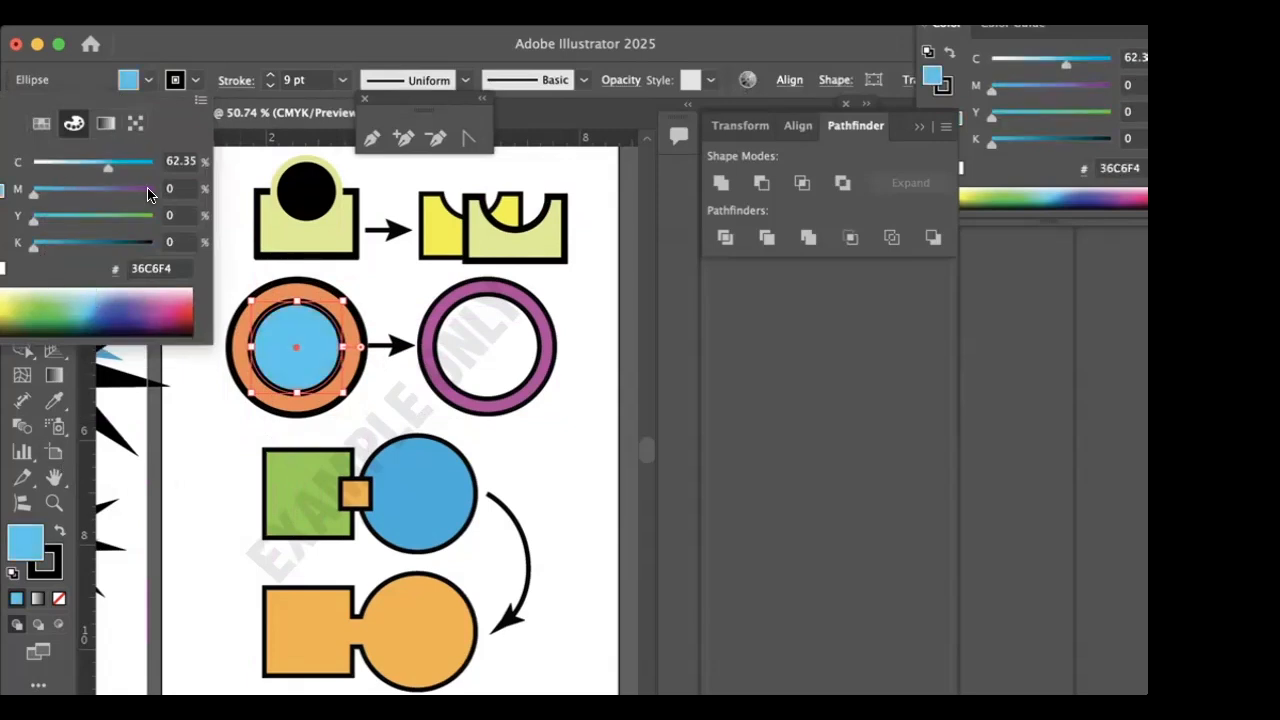
left_click(291, 40)
- Select the orange and blue concentric circles together and place a duplicate of both over the purple ring example
left_click(22, 145)
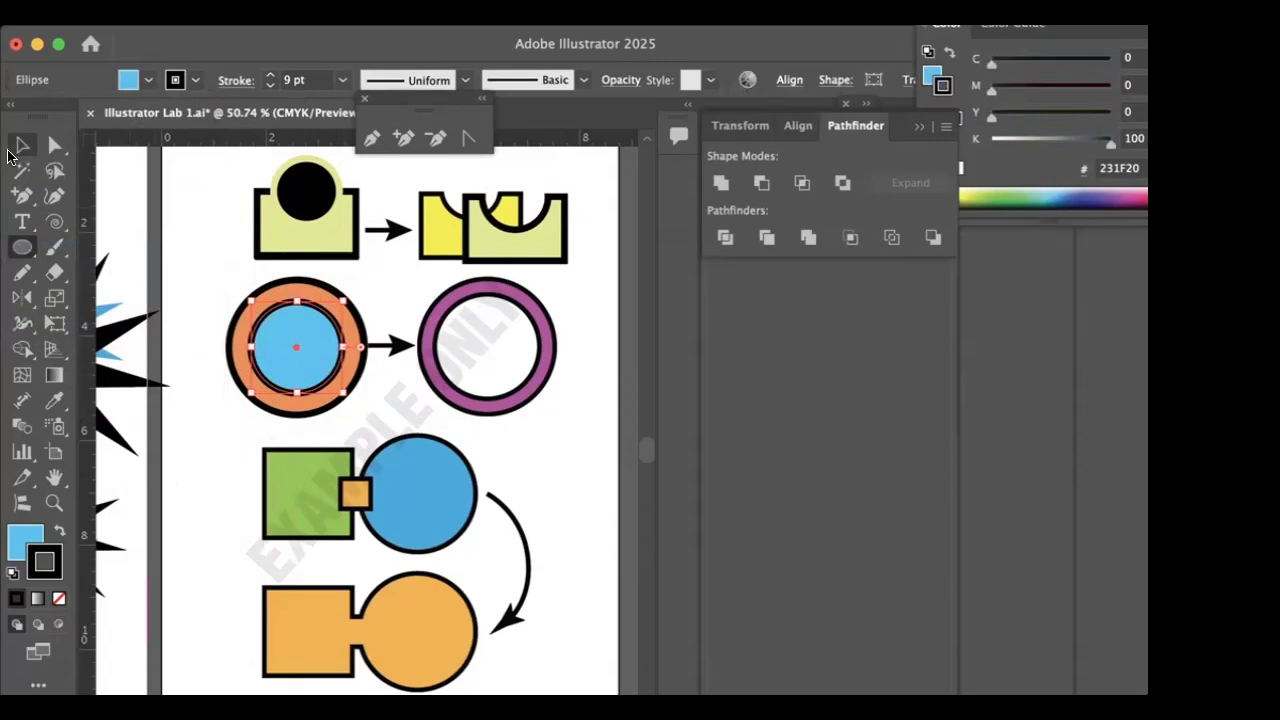
left_click(229, 461)
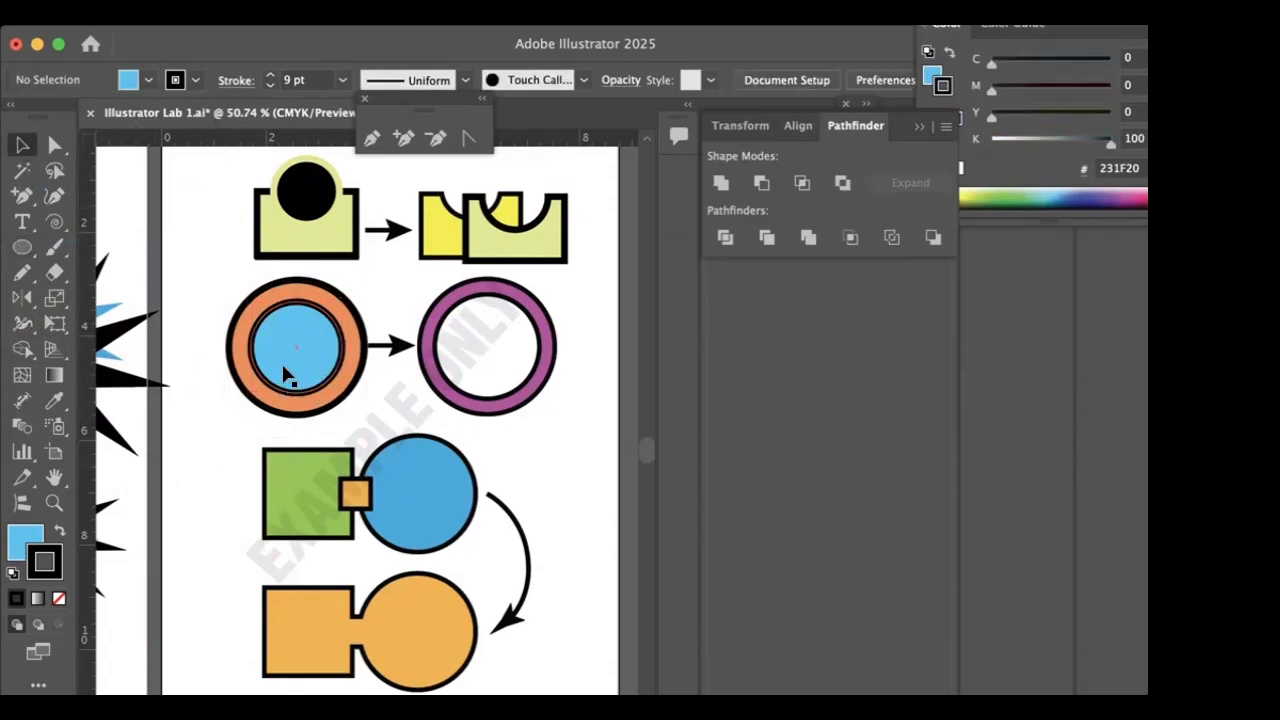
mouse_move(283, 366)
left_mouse_down()
mouse_move(475, 392)
mouse_move(305, 375)
mouse_move(279, 356)
left_mouse_up()
left_click(207, 388)
left_click(310, 360)
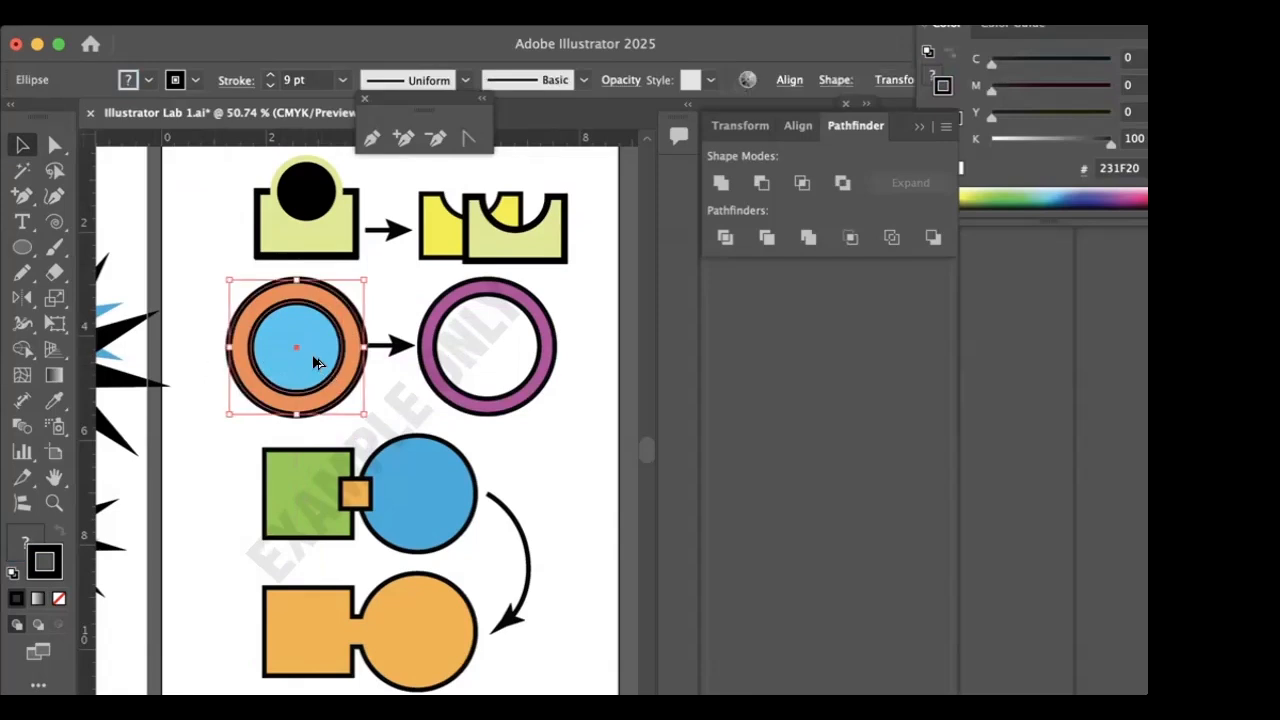
left_click_drag(305, 370, 491, 367)
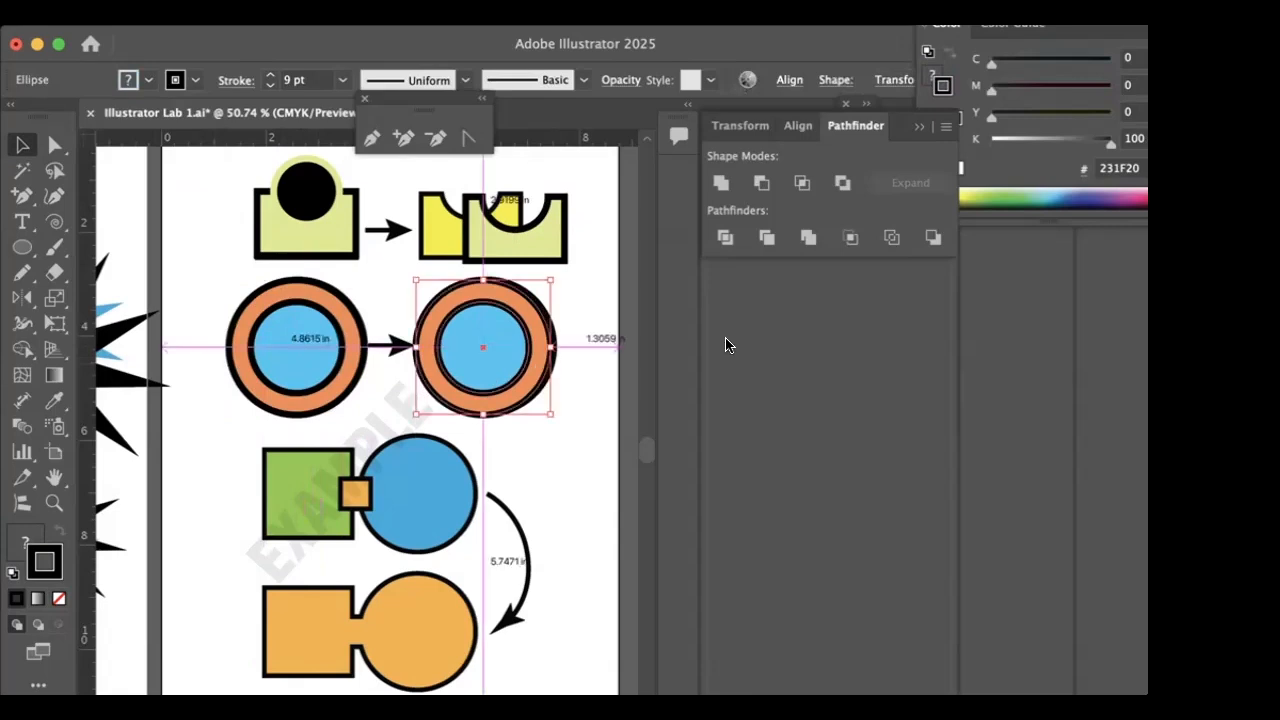
- Cut out the centre of the duplicate circles with Exclude and nudge the ring into line with the purple example
left_click(841, 183)
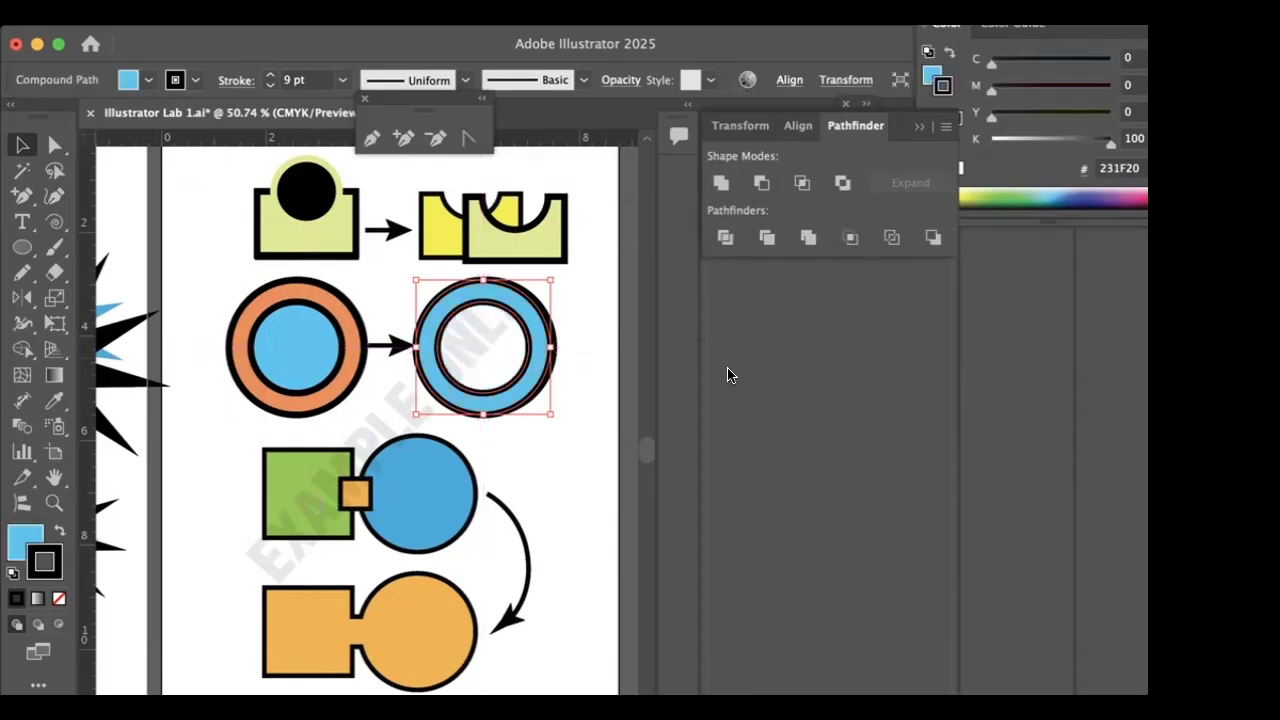
mouse_move(525, 386)
left_mouse_down()
mouse_move(505, 369)
mouse_move(492, 283)
mouse_move(576, 271)
mouse_move(540, 278)
mouse_move(322, 240)
mouse_move(212, 350)
mouse_move(229, 473)
mouse_move(336, 411)
mouse_move(490, 374)
mouse_move(524, 386)
left_mouse_up()
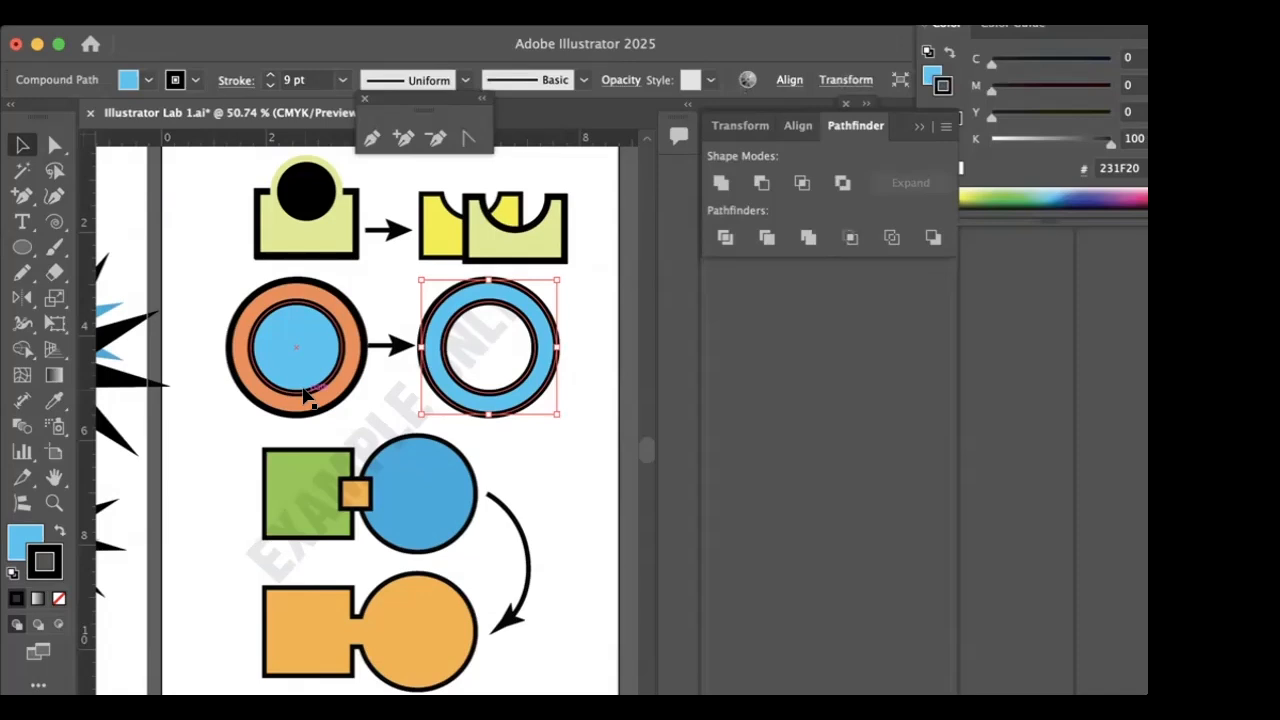
- Draw a square with the Rectangle tool over the green example square and a small square overlapping its right edge
left_click(24, 248)
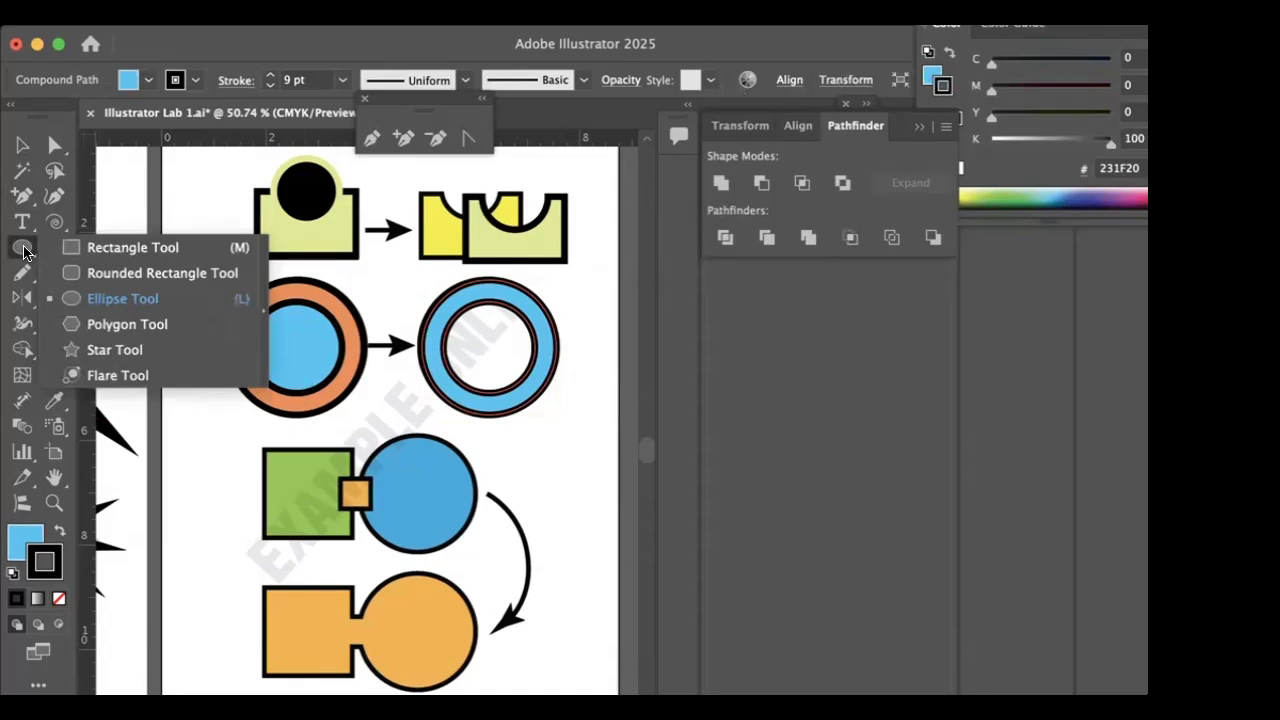
left_click(71, 245)
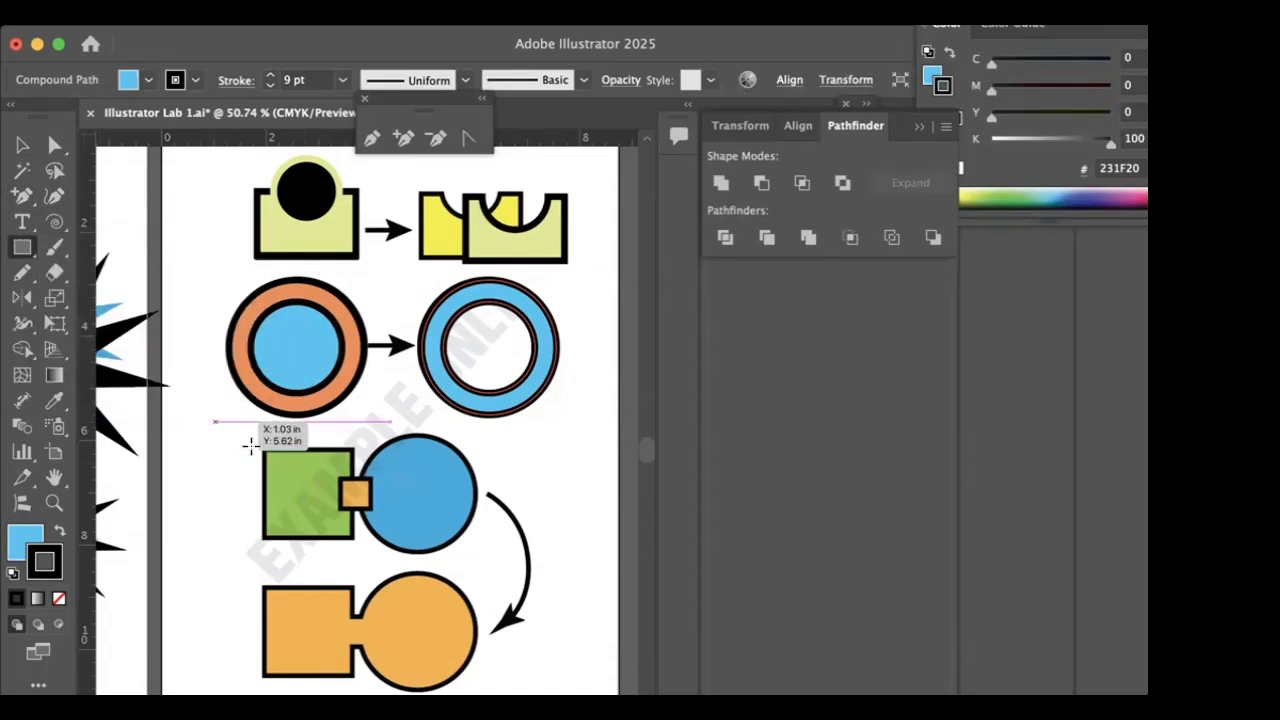
left_click_drag(263, 447, 347, 533)
left_click_drag(324, 479, 368, 520)
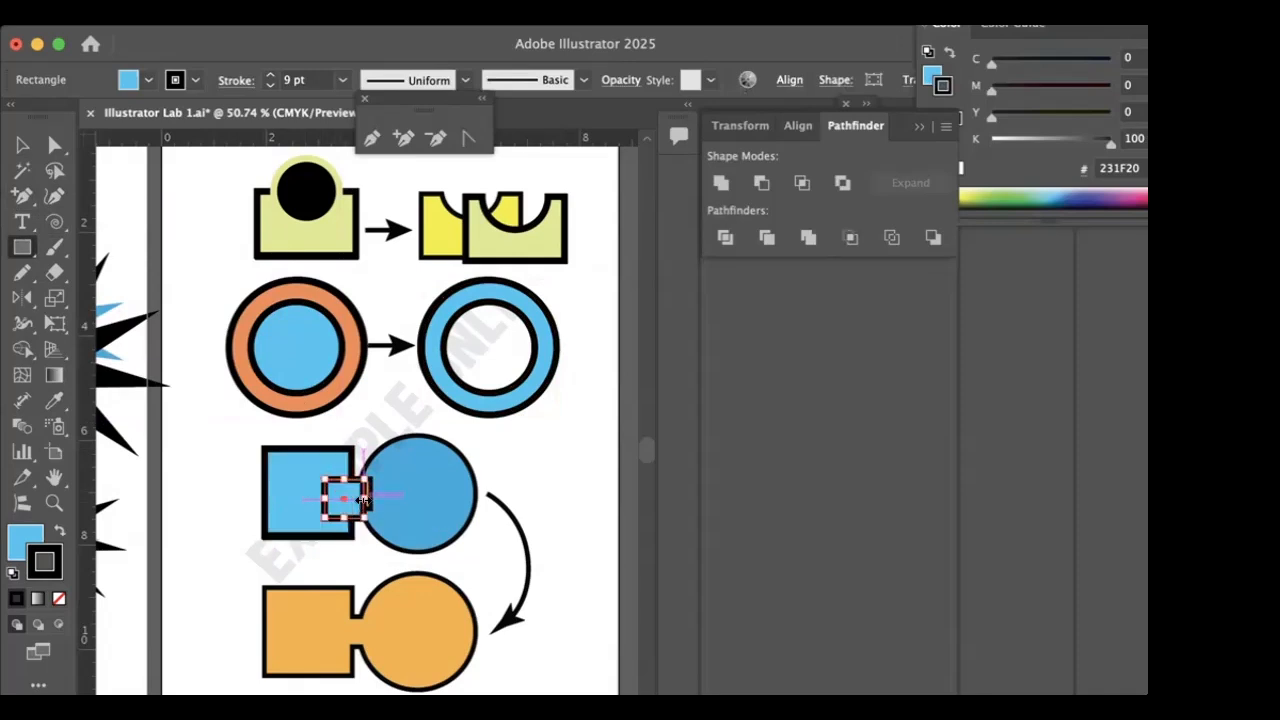
- Fill the small connecting square with orange E87825
left_click(149, 82)
left_click(334, 376)
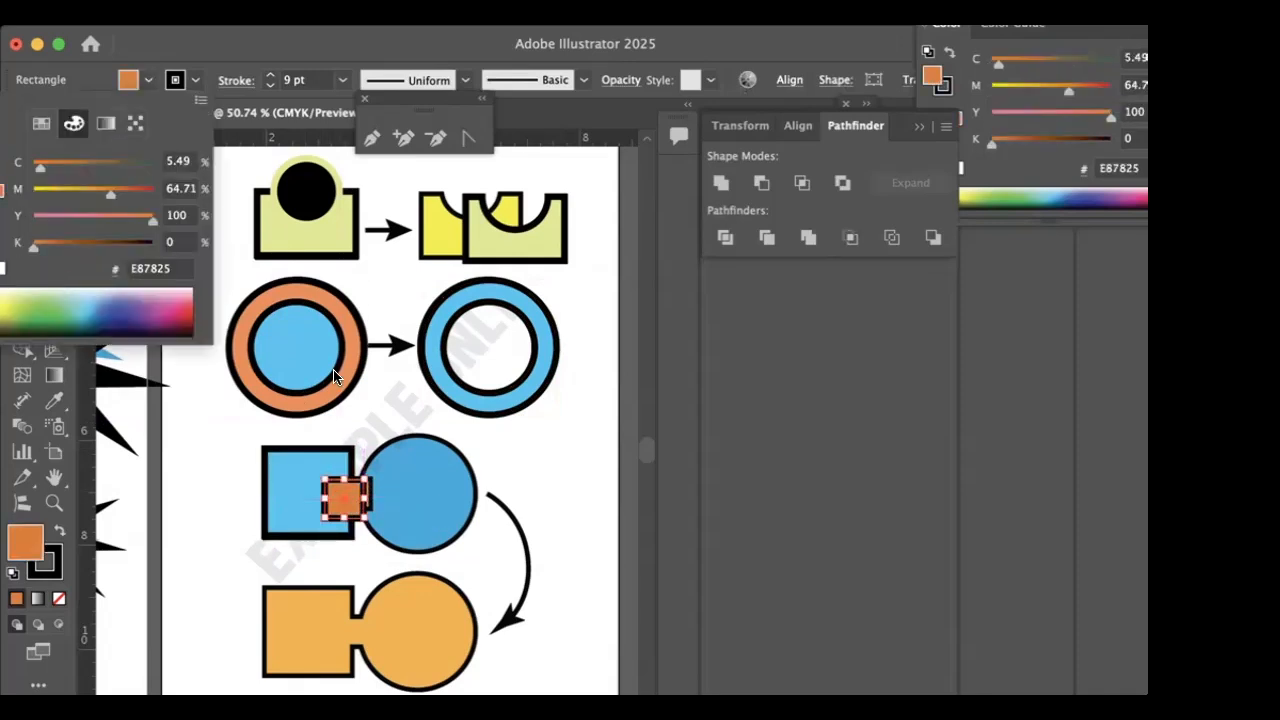
left_click(497, 457)
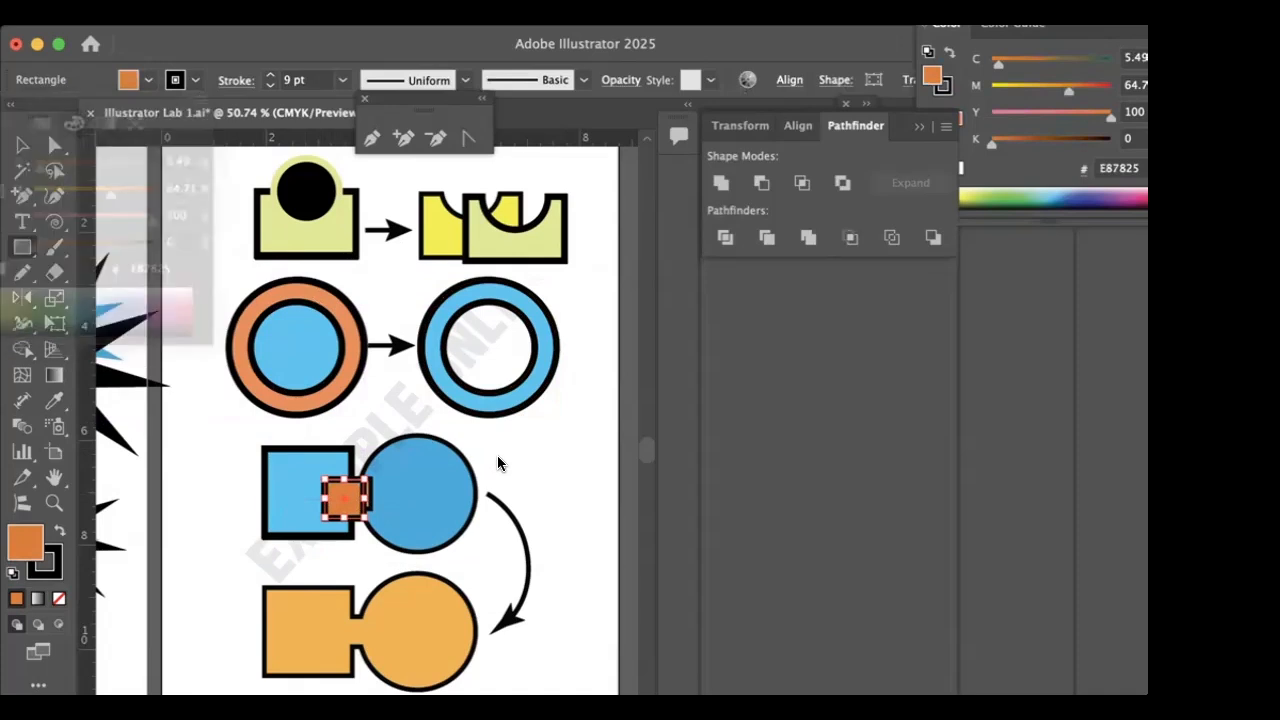
key("x")
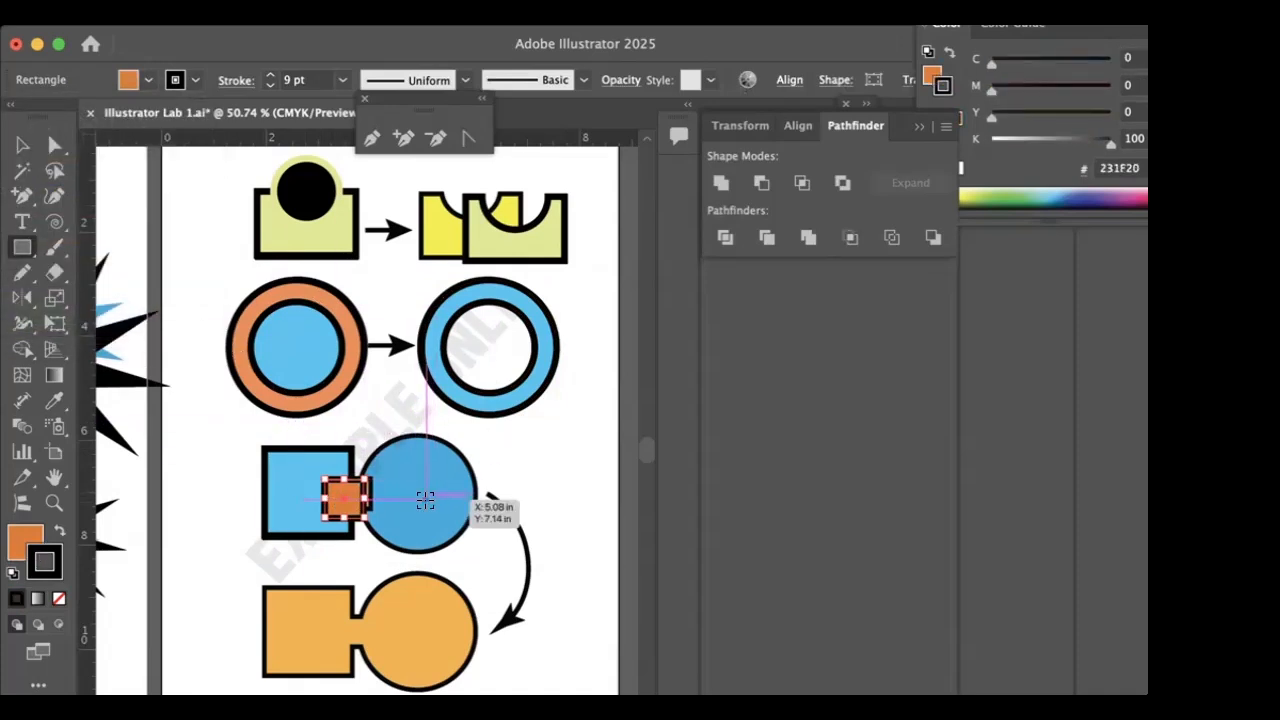
- Draw an orange circle with the Ellipse tool over the blue example circle and shift it to overlap the small square's right edge
mouse_move(417, 493)
left_mouse_down()
mouse_move(372, 452)
mouse_move(370, 466)
mouse_move(362, 440)
left_mouse_up()
key("super+z")
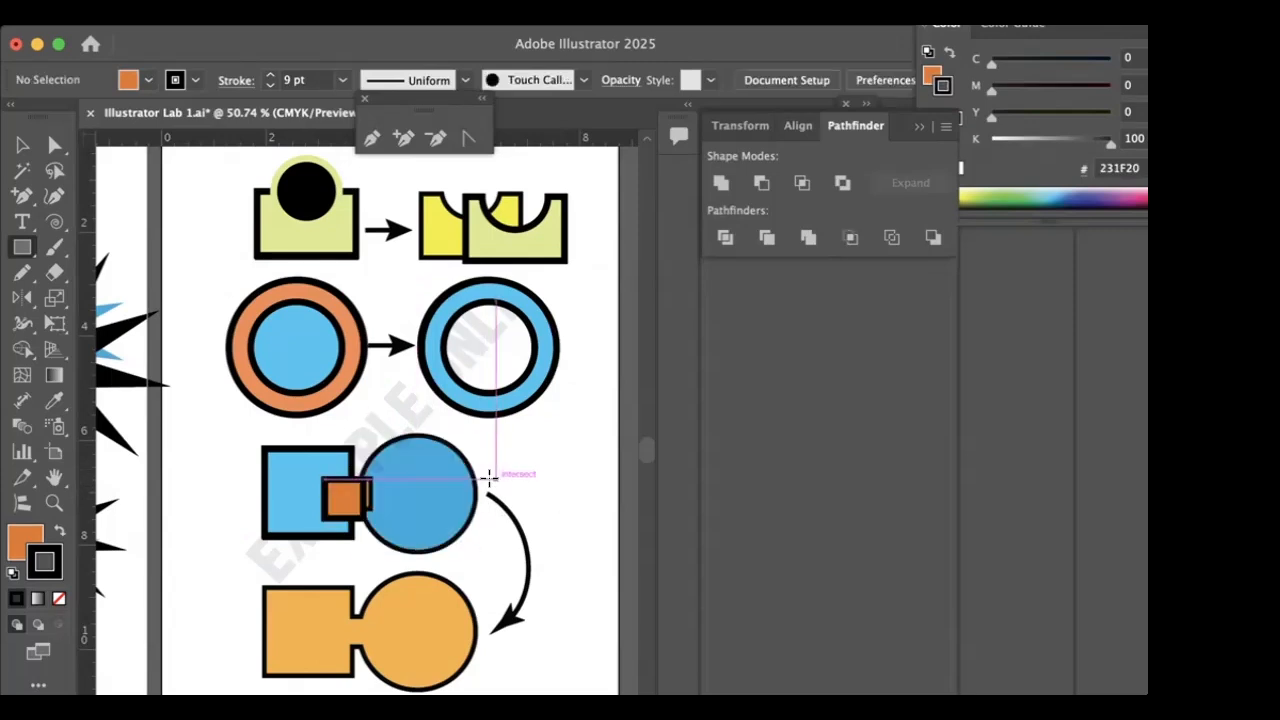
left_click(25, 247)
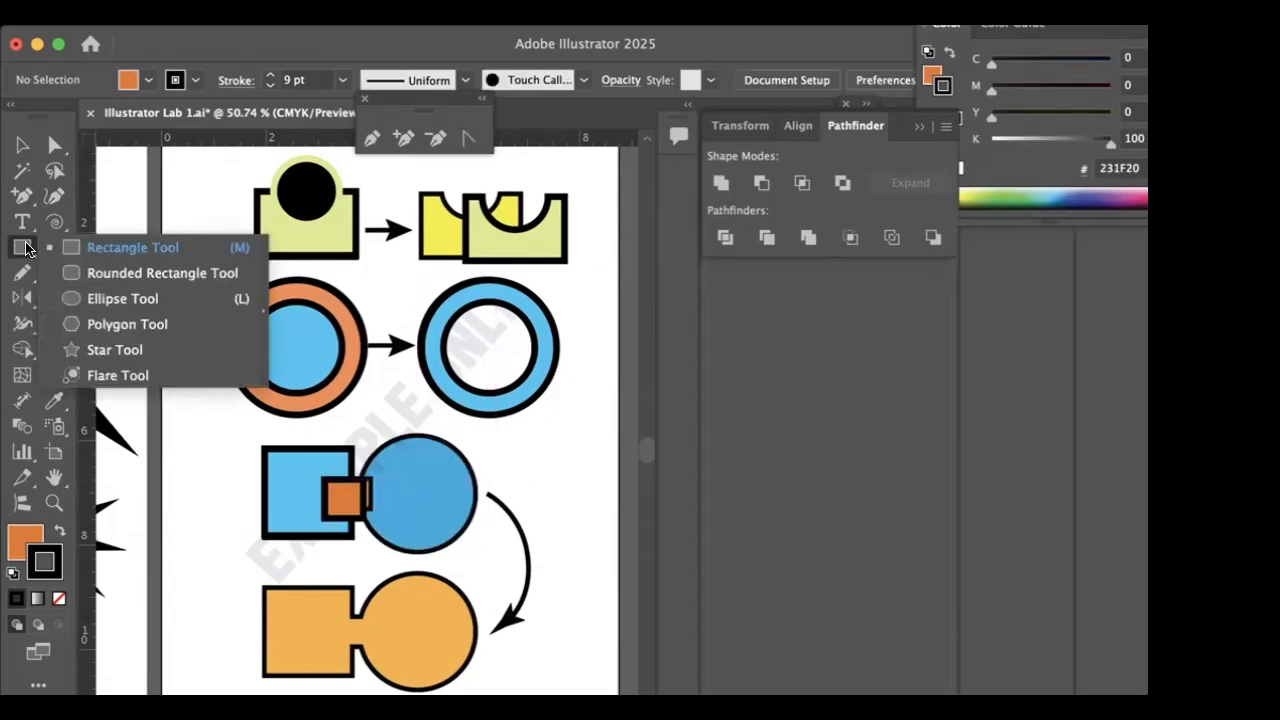
left_click(73, 298)
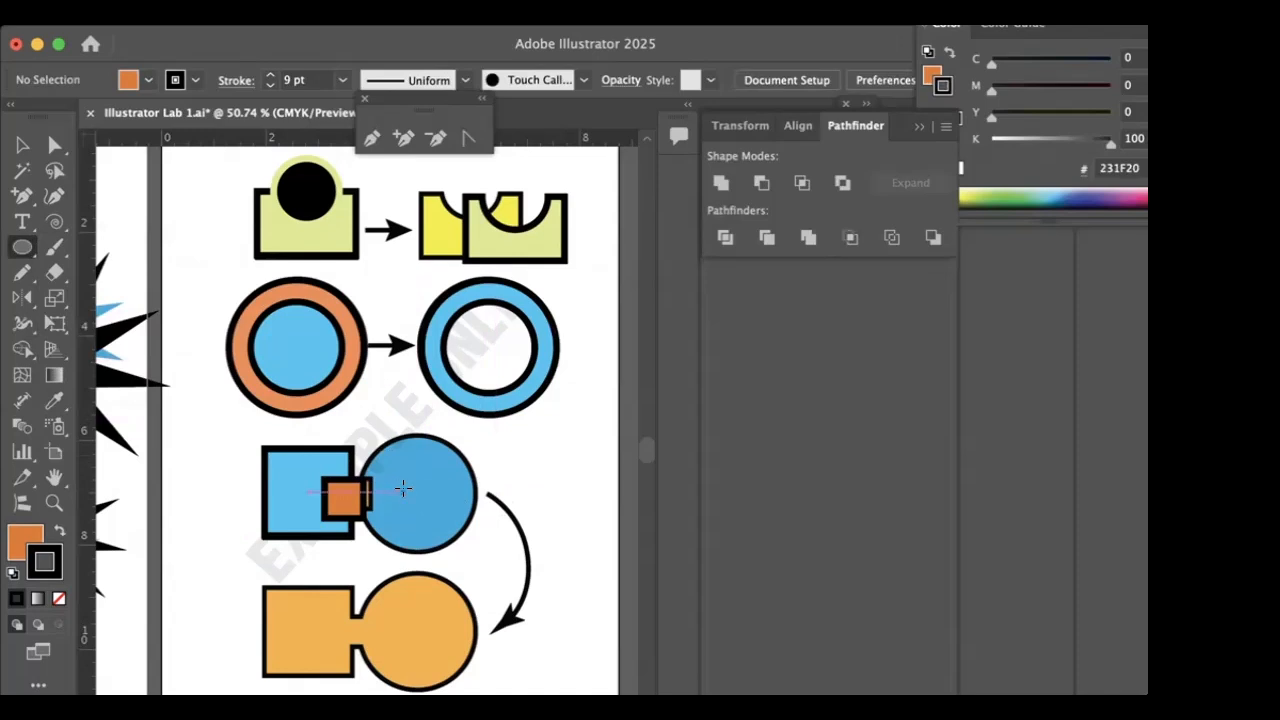
left_click_drag(413, 486, 349, 455)
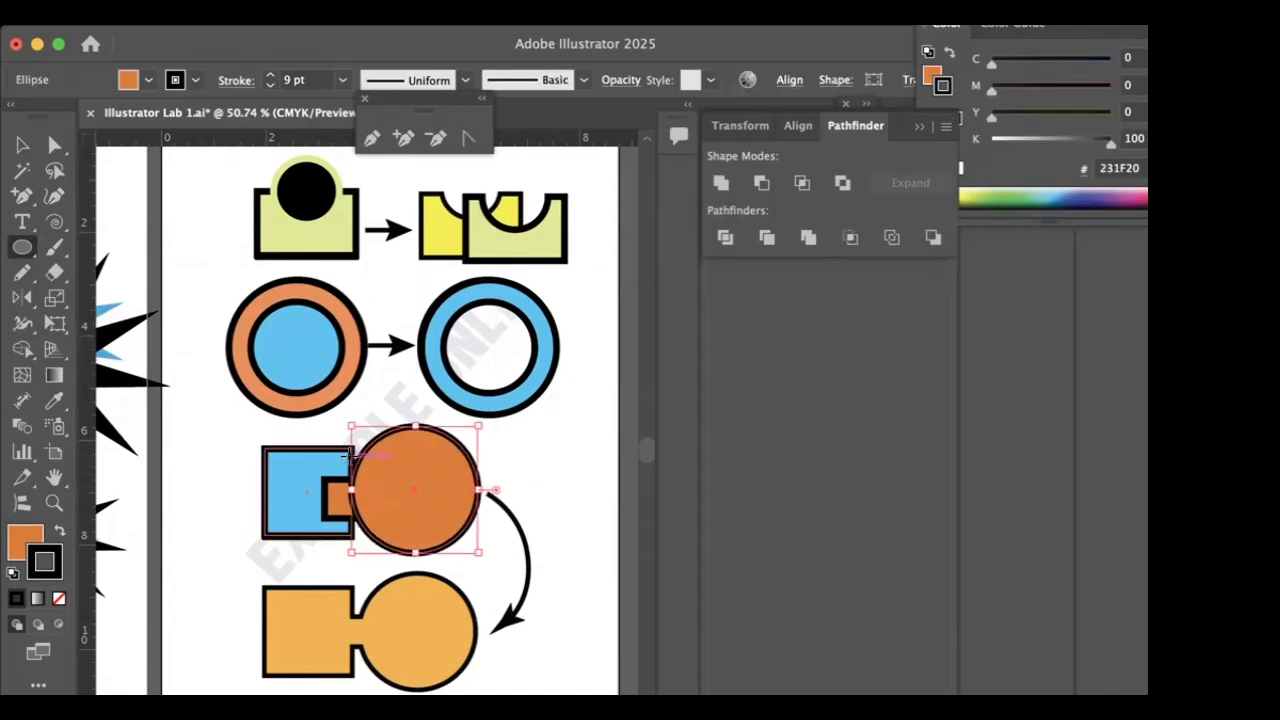
left_click(20, 145)
left_click_drag(425, 502, 438, 513)
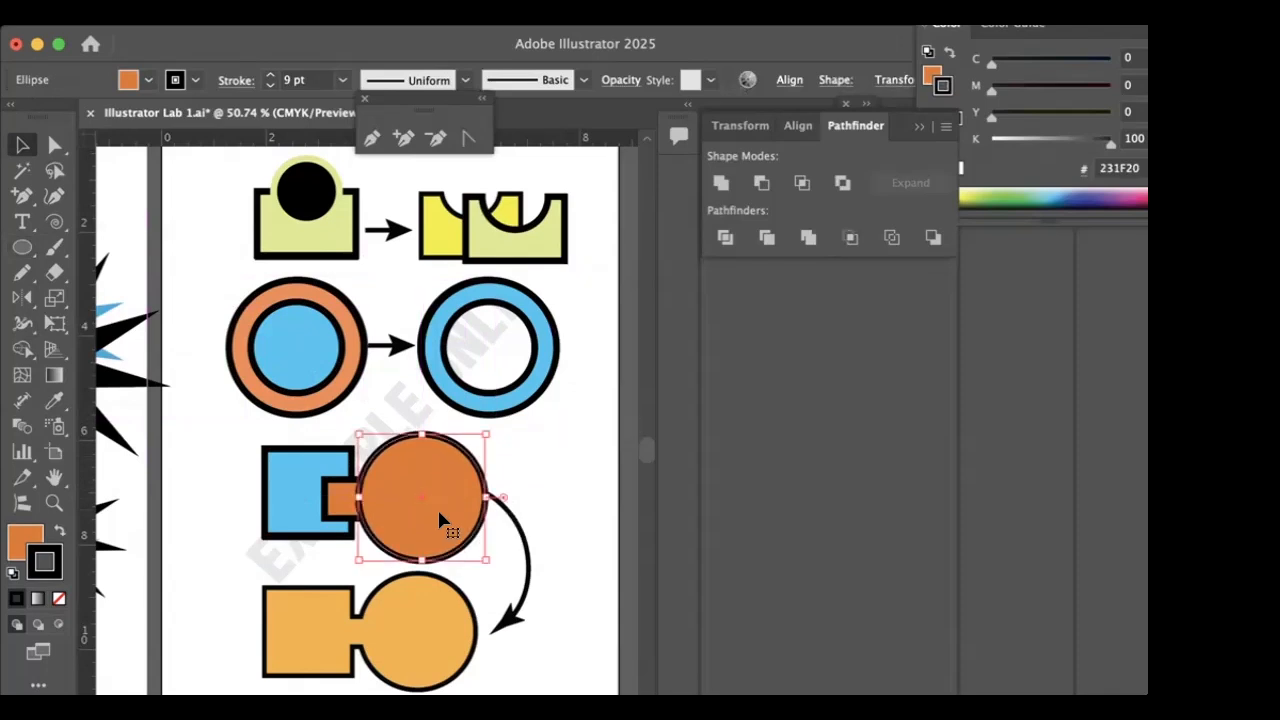
- Bring the small orange connecting square in front of the large orange circle
left_click(339, 500)
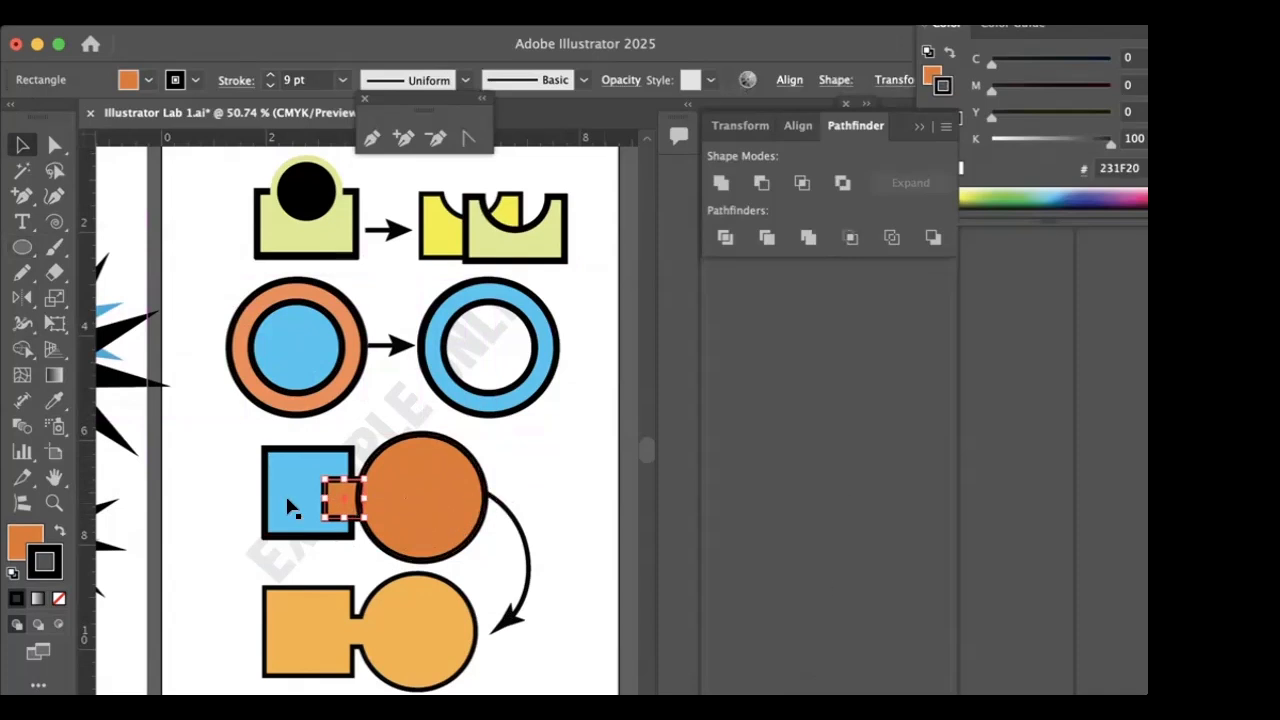
left_click(205, 488)
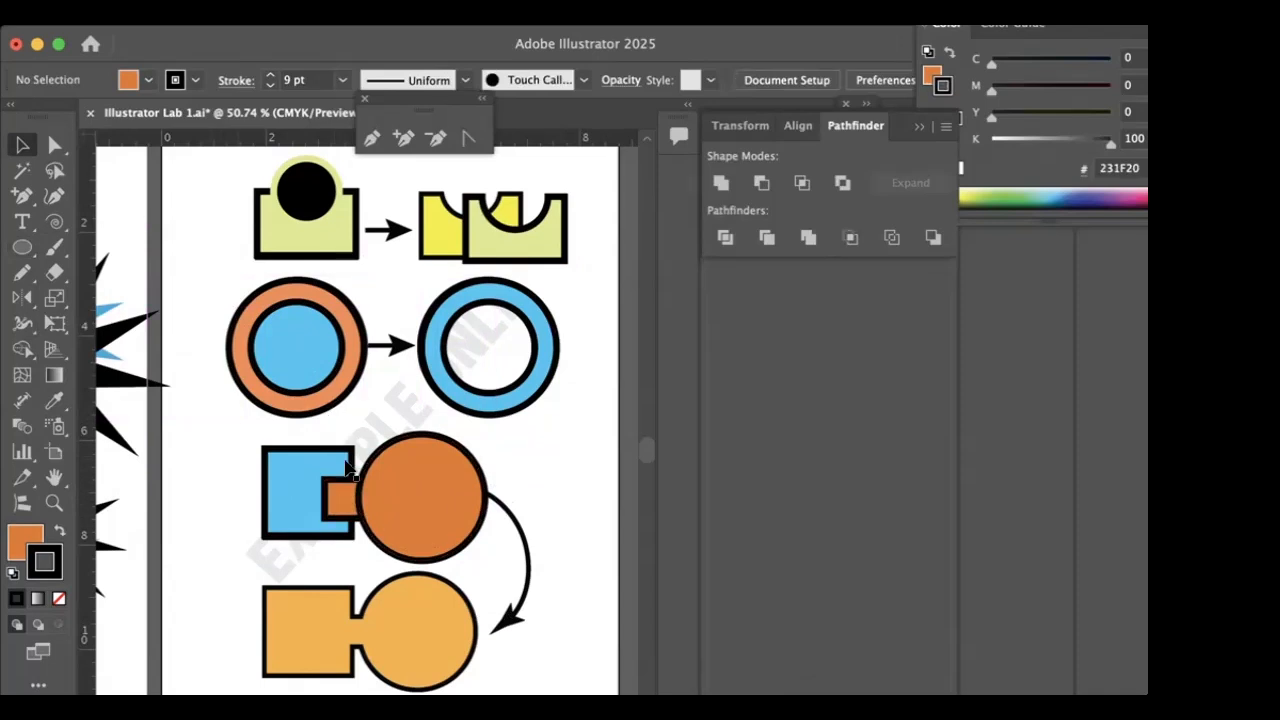
left_click(340, 498)
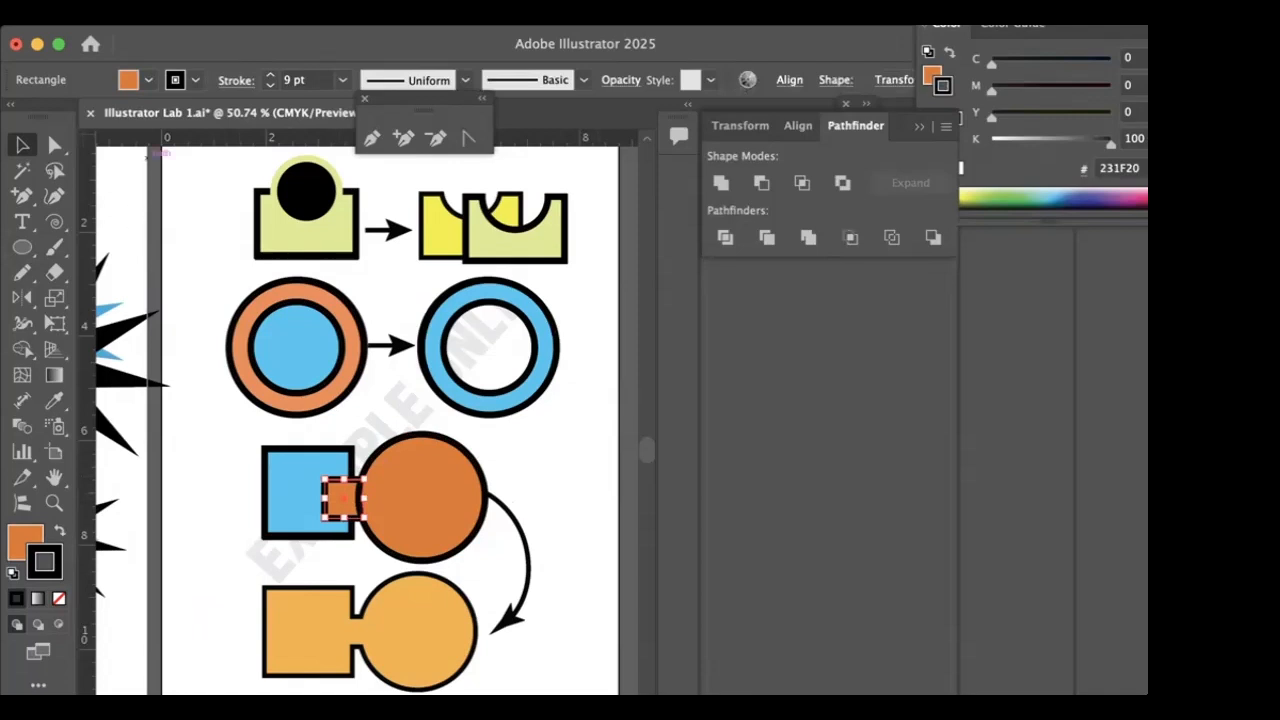
left_click(172, 14)
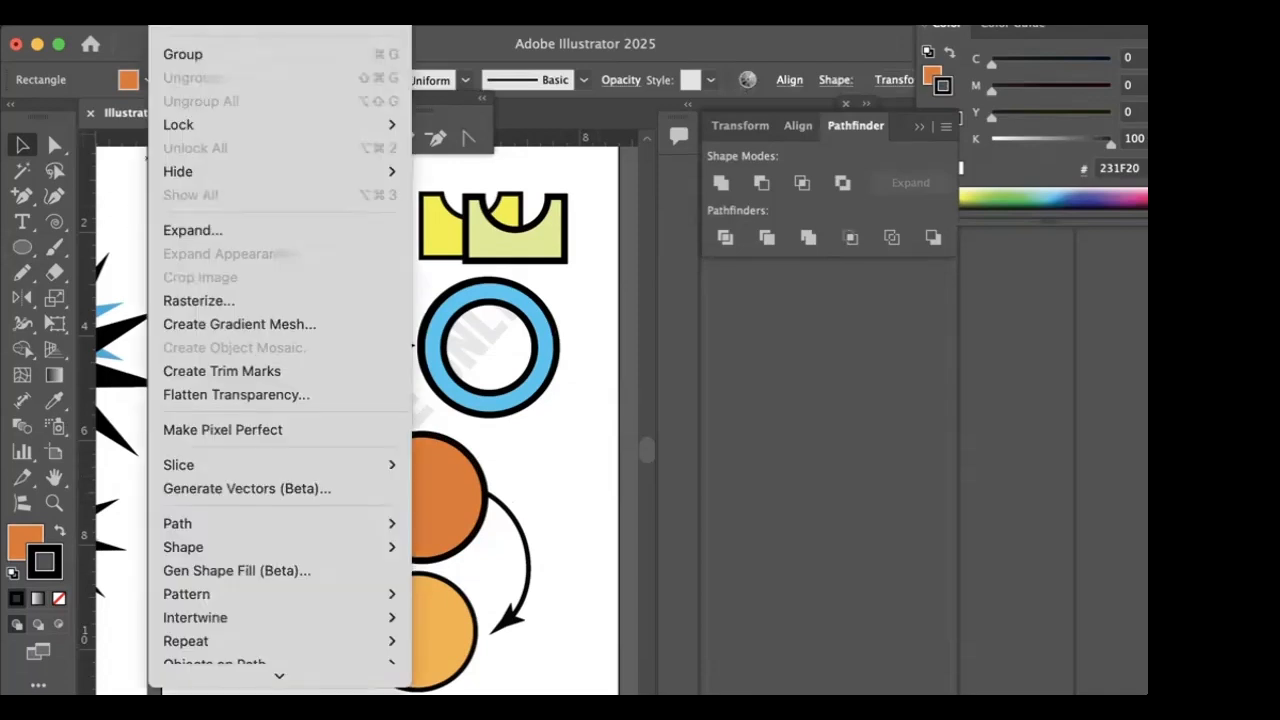
mouse_move(188, 2)
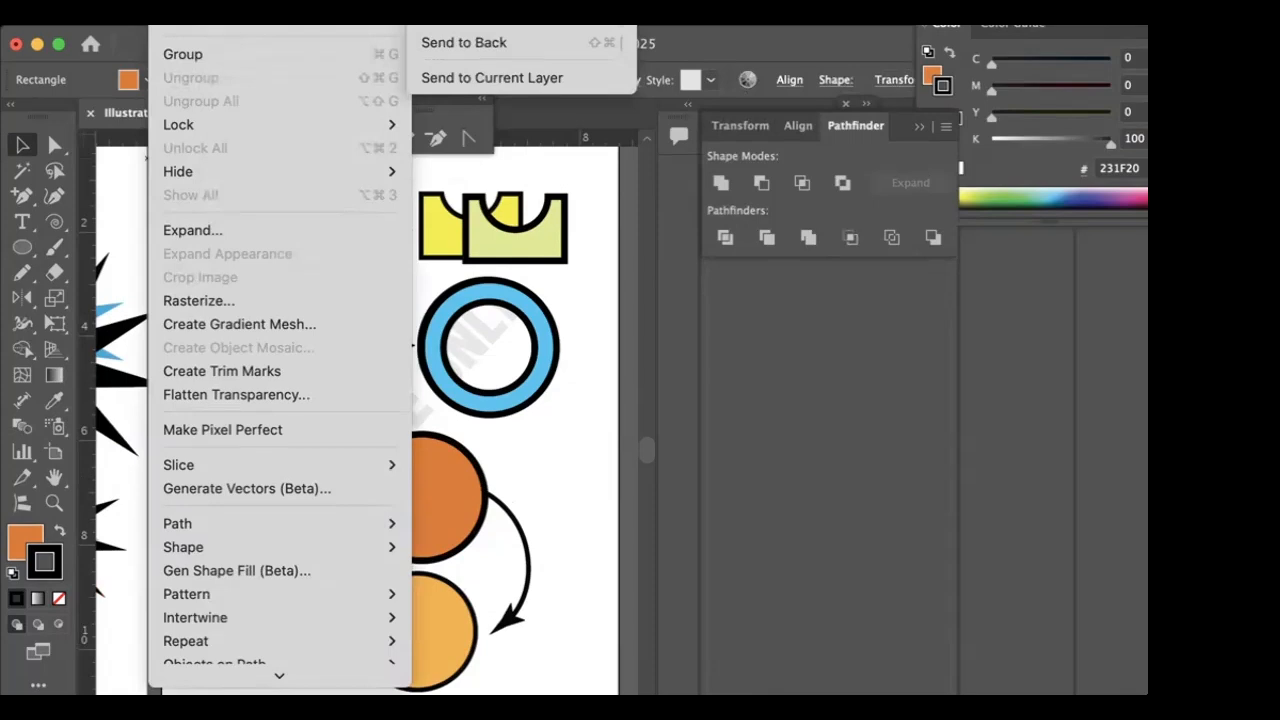
left_click(466, 2)
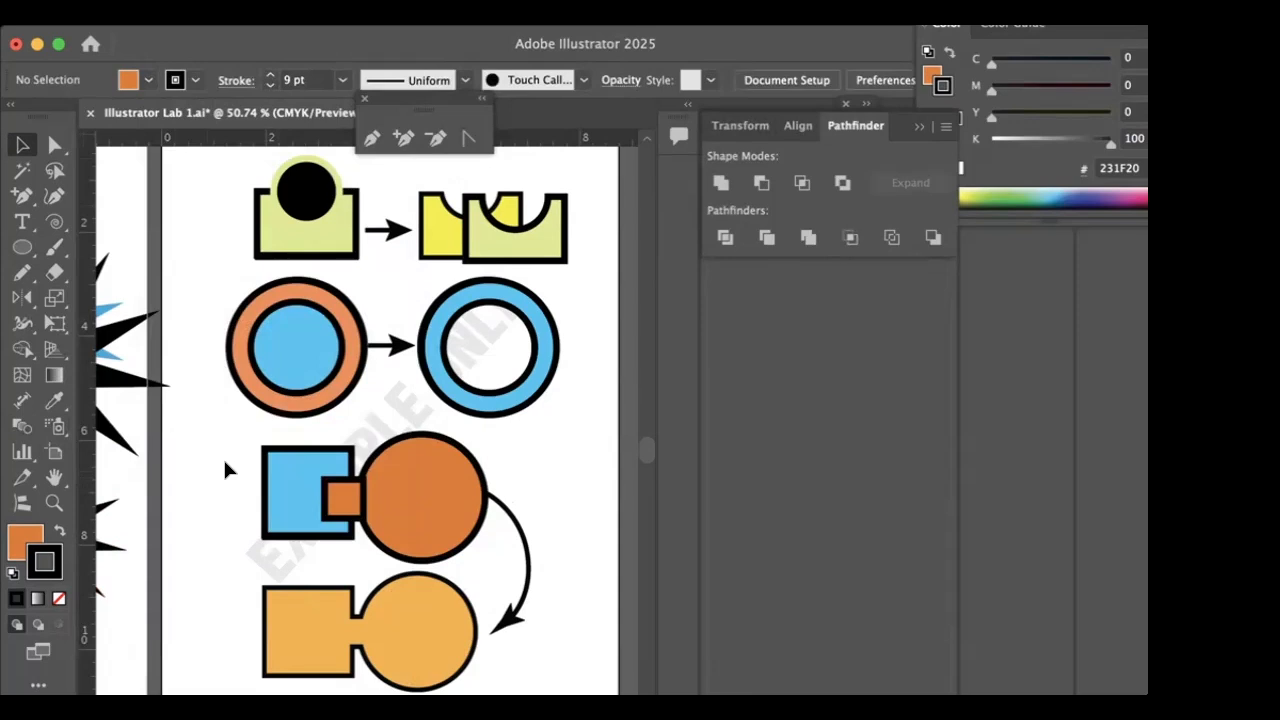
- Select the blue square, small orange square and orange circle and place a duplicate of all three over the merged orange example
left_click(409, 535)
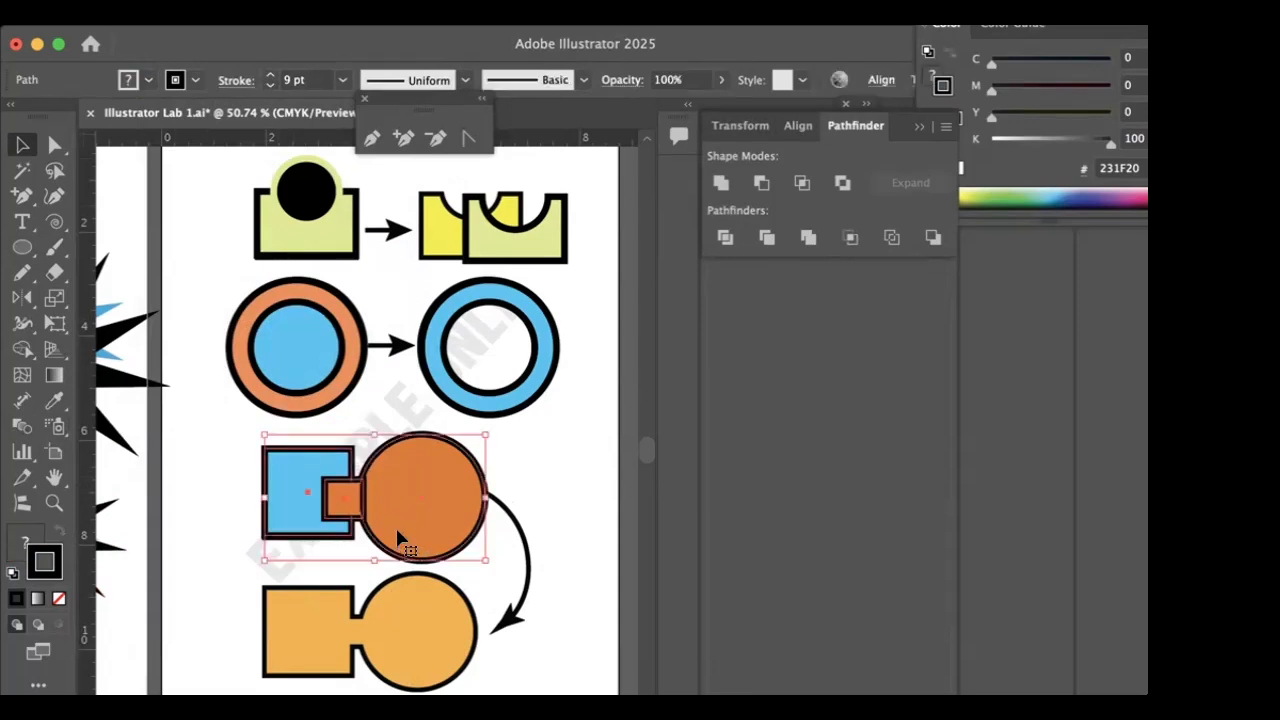
left_click_drag(435, 498, 440, 640)
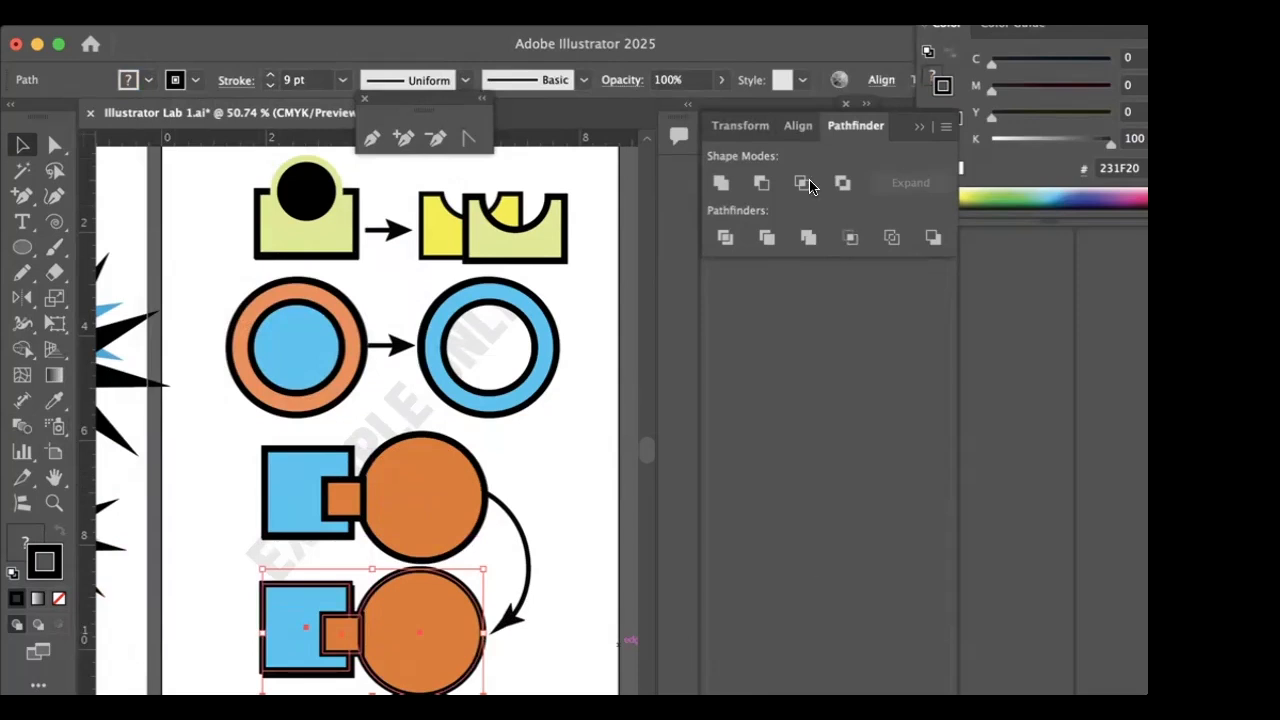
- Merge the three duplicate shapes with Unite and offset the combined shape to the right of the example
left_click(719, 183)
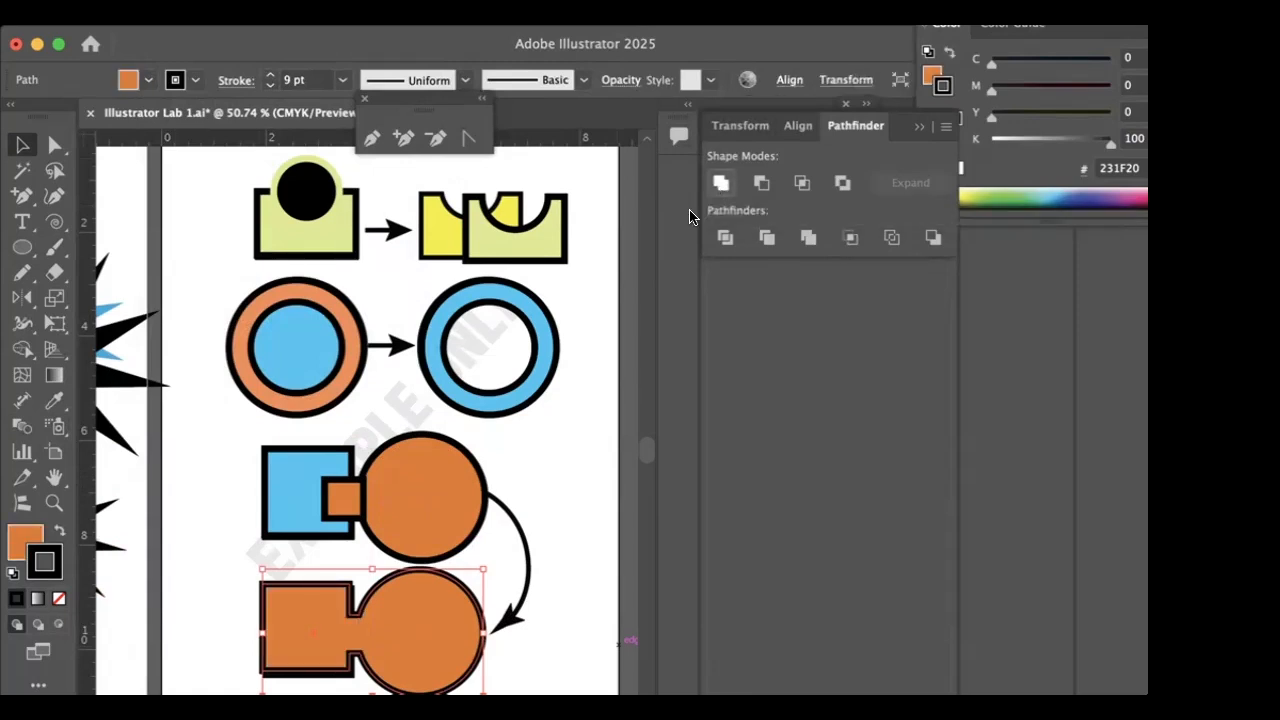
left_click_drag(443, 651, 566, 652)
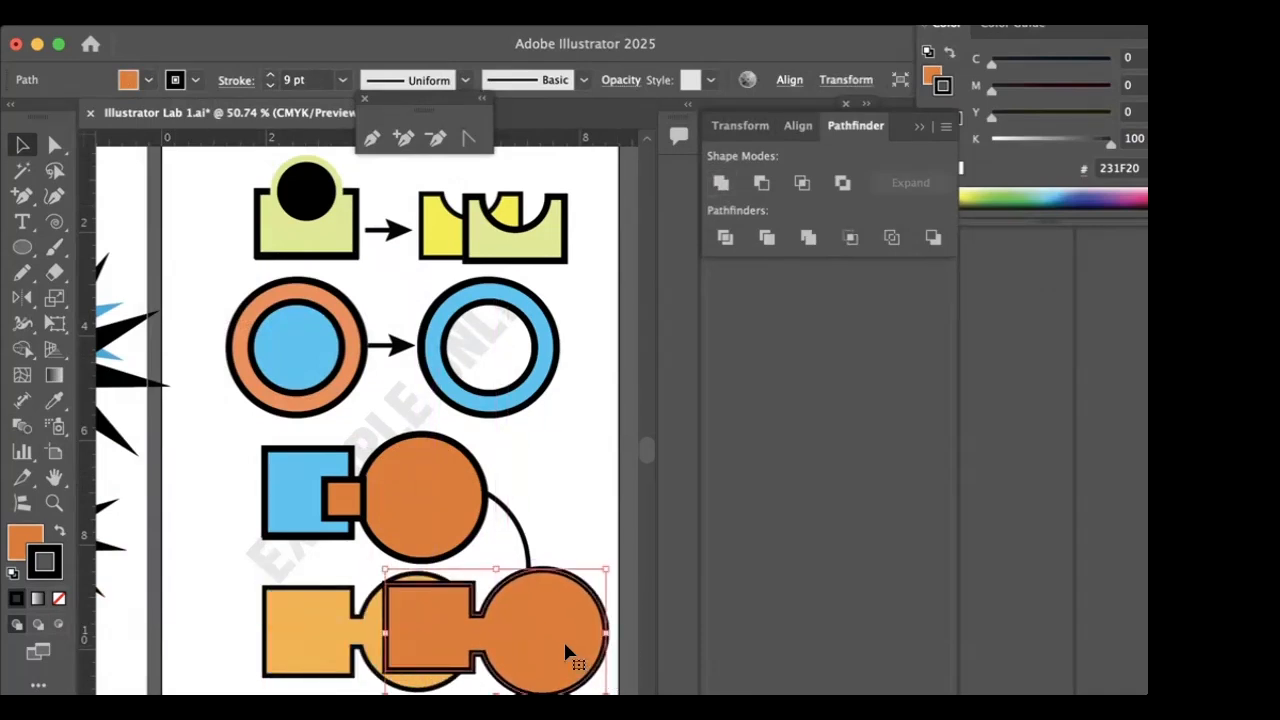